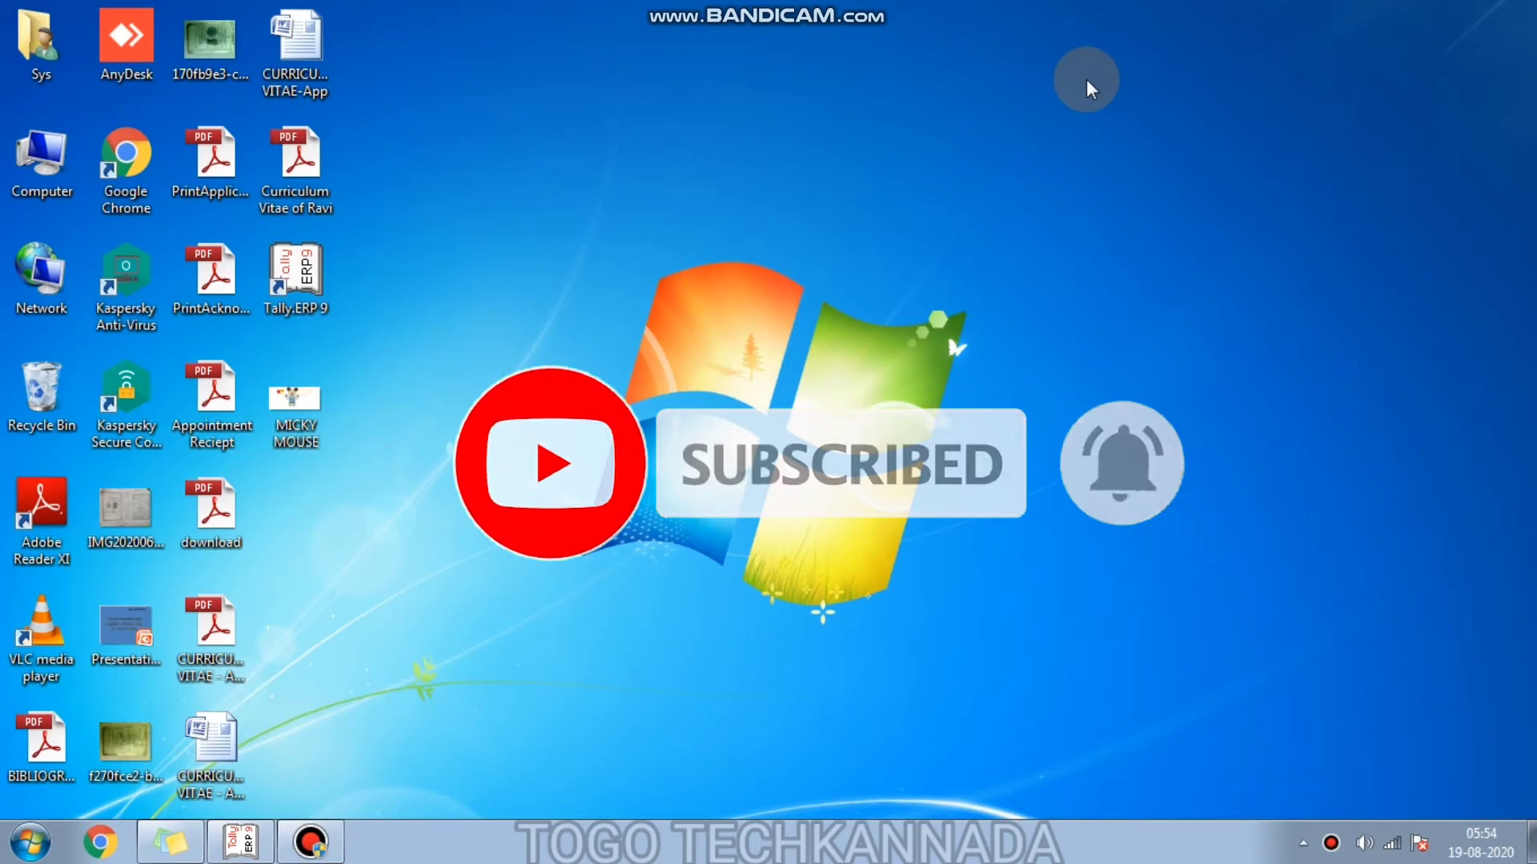
Step: Switch to Tally.ERP 9 and open the company's Statutory & Taxation features
{"action": "left_click", "coordinate": [241, 842]}
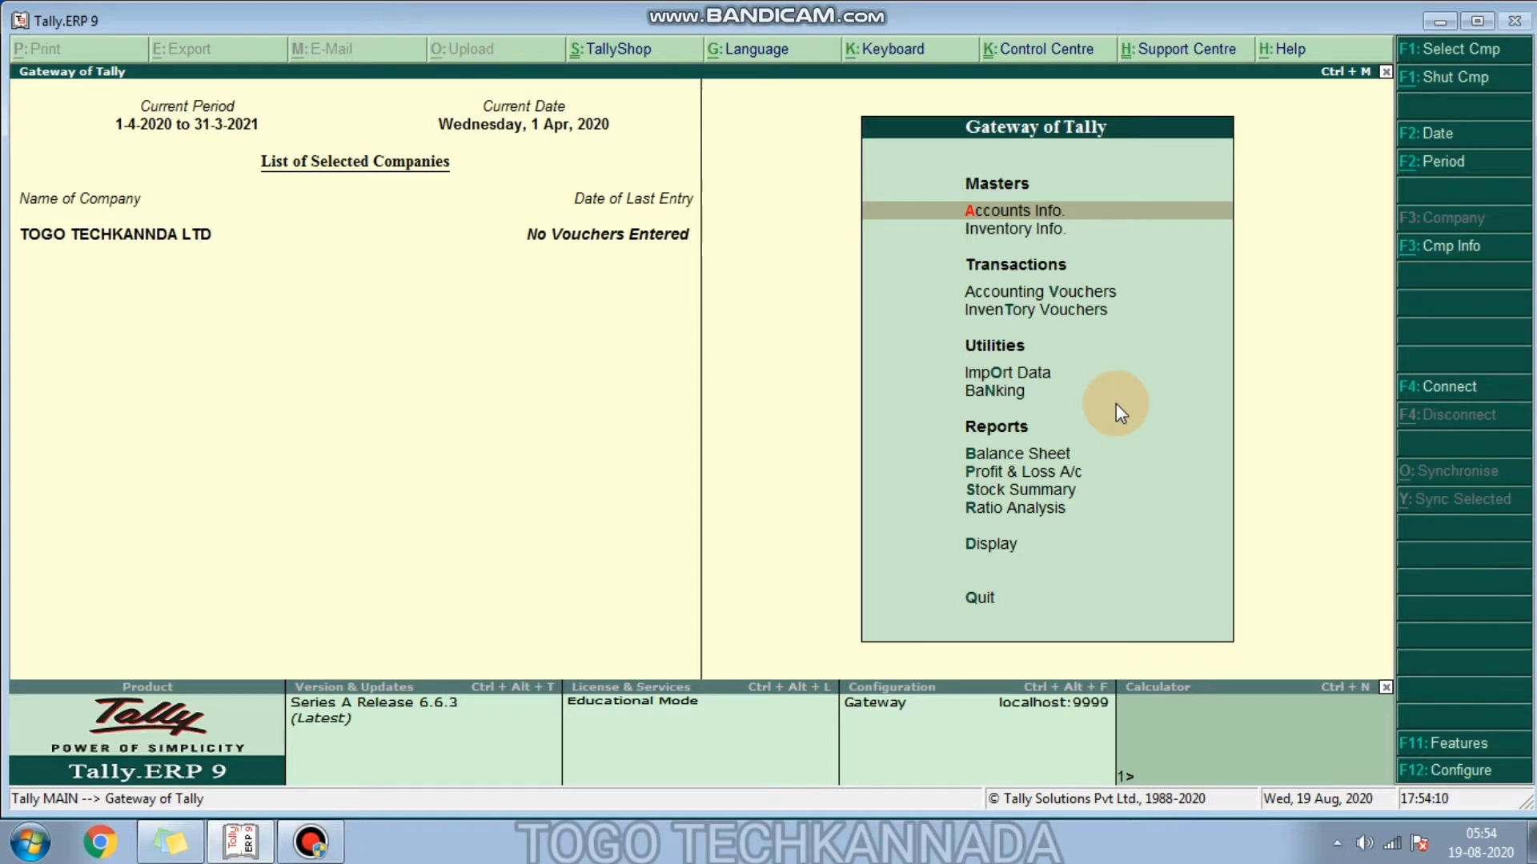
{"action": "key", "text": "F11"}
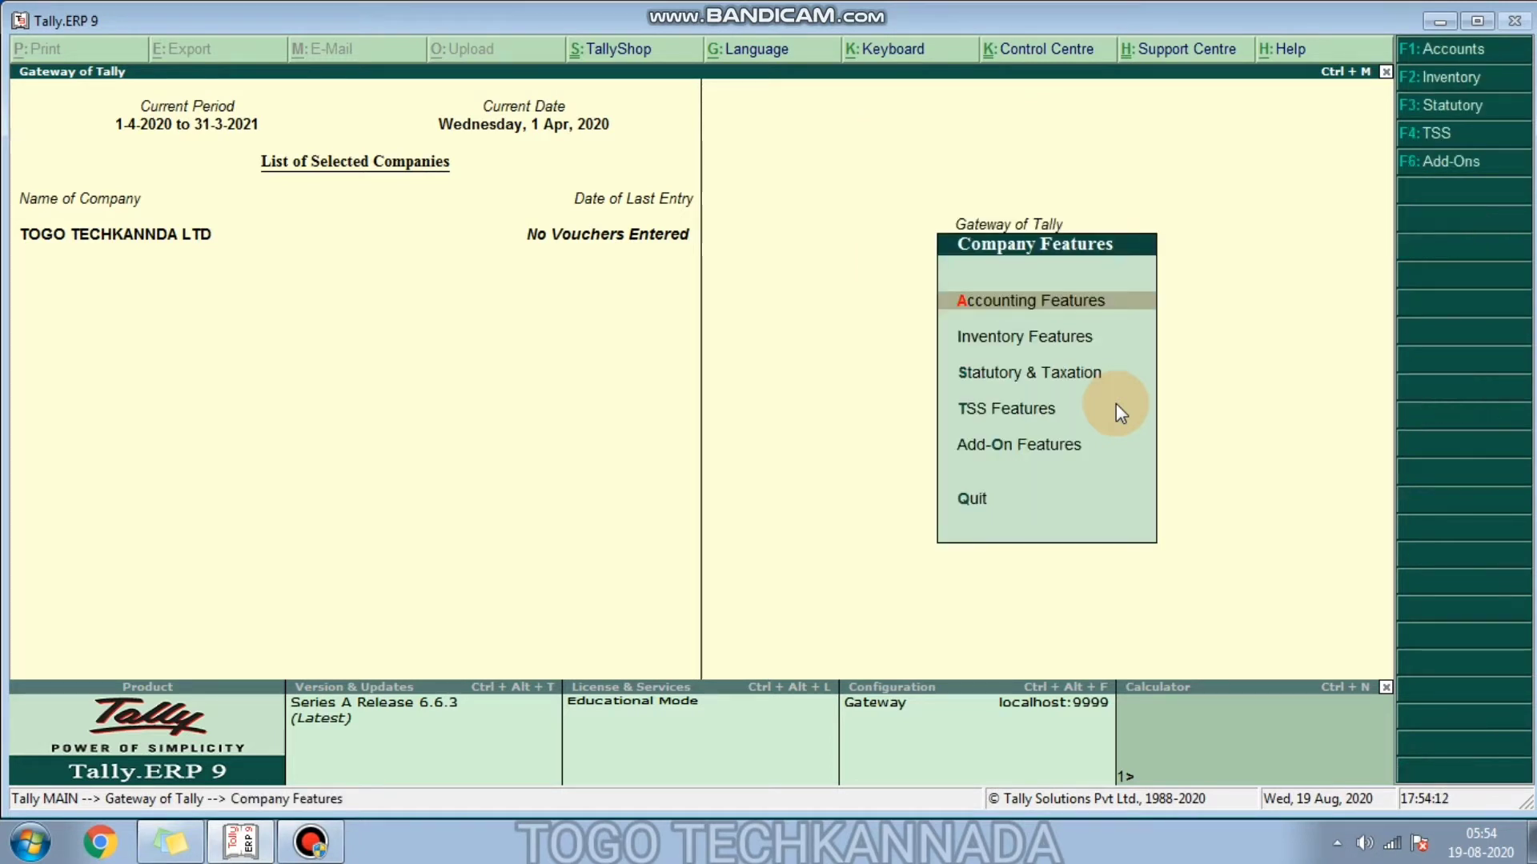
{"action": "key", "text": "Down"}
{"action": "key", "text": "Down"}
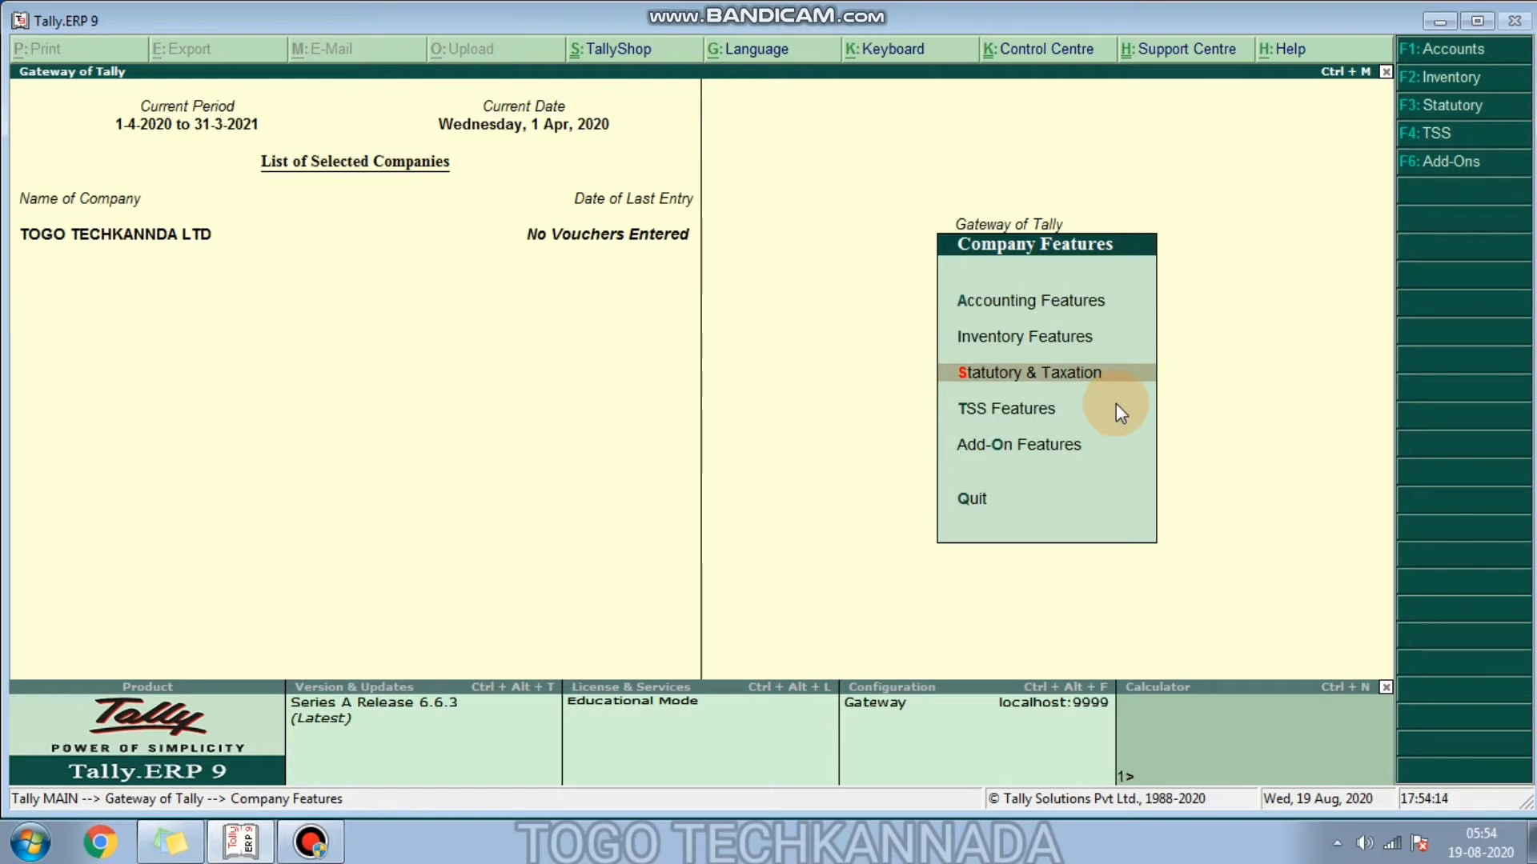
{"action": "key", "text": "Return"}
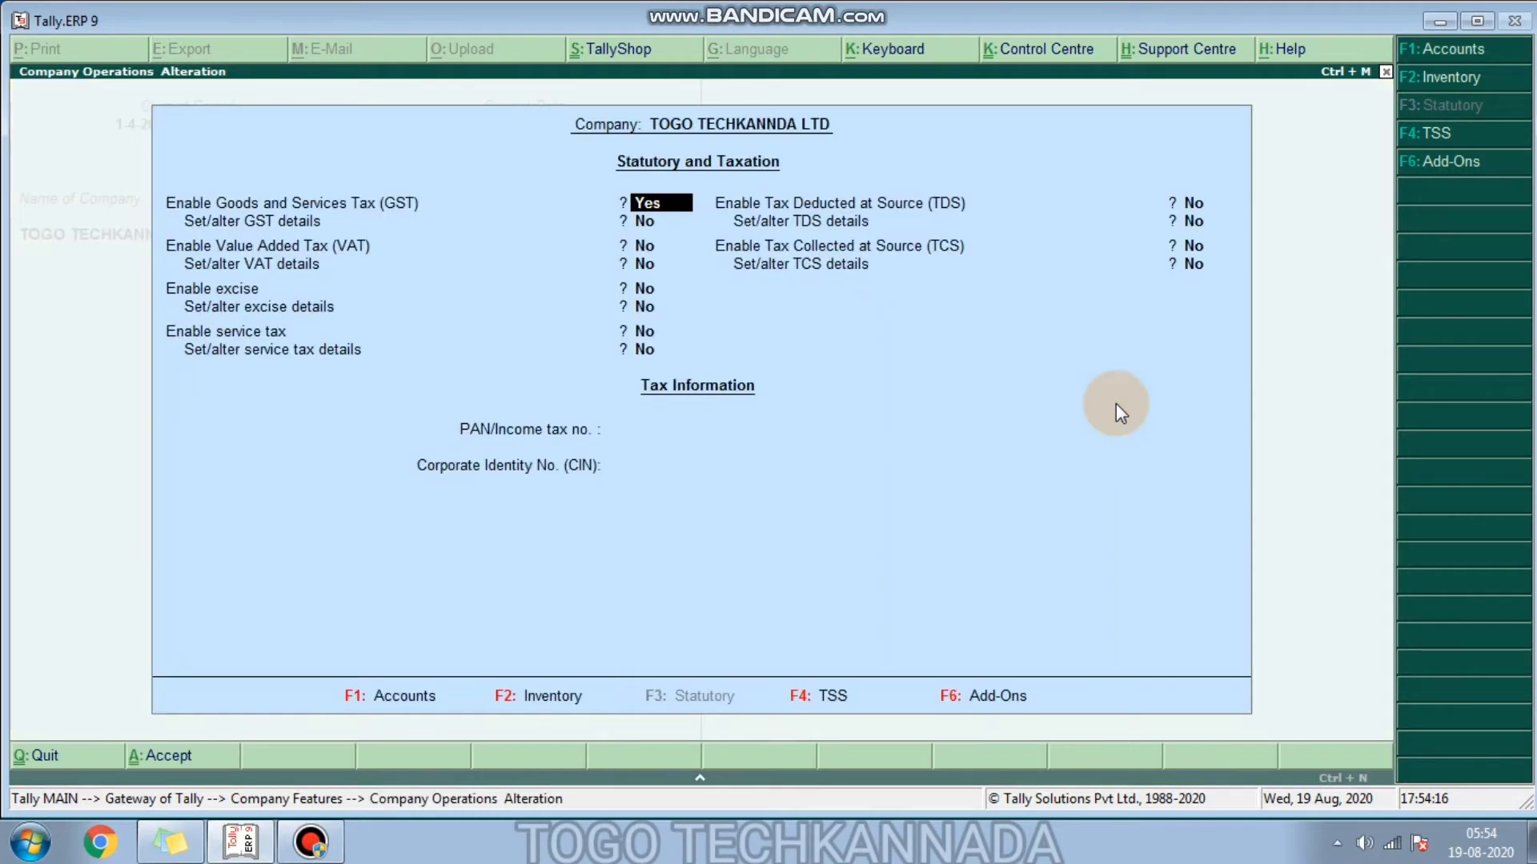
Step: Enable Tax Deducted at Source (TDS) for the company and set the option to set/alter TDS details to Yes
{"action": "key", "text": "Return"}
{"action": "key", "text": "Return"}
{"action": "key", "text": "Return"}
{"action": "key", "text": "Return"}
{"action": "key", "text": "Return"}
{"action": "key", "text": "Return"}
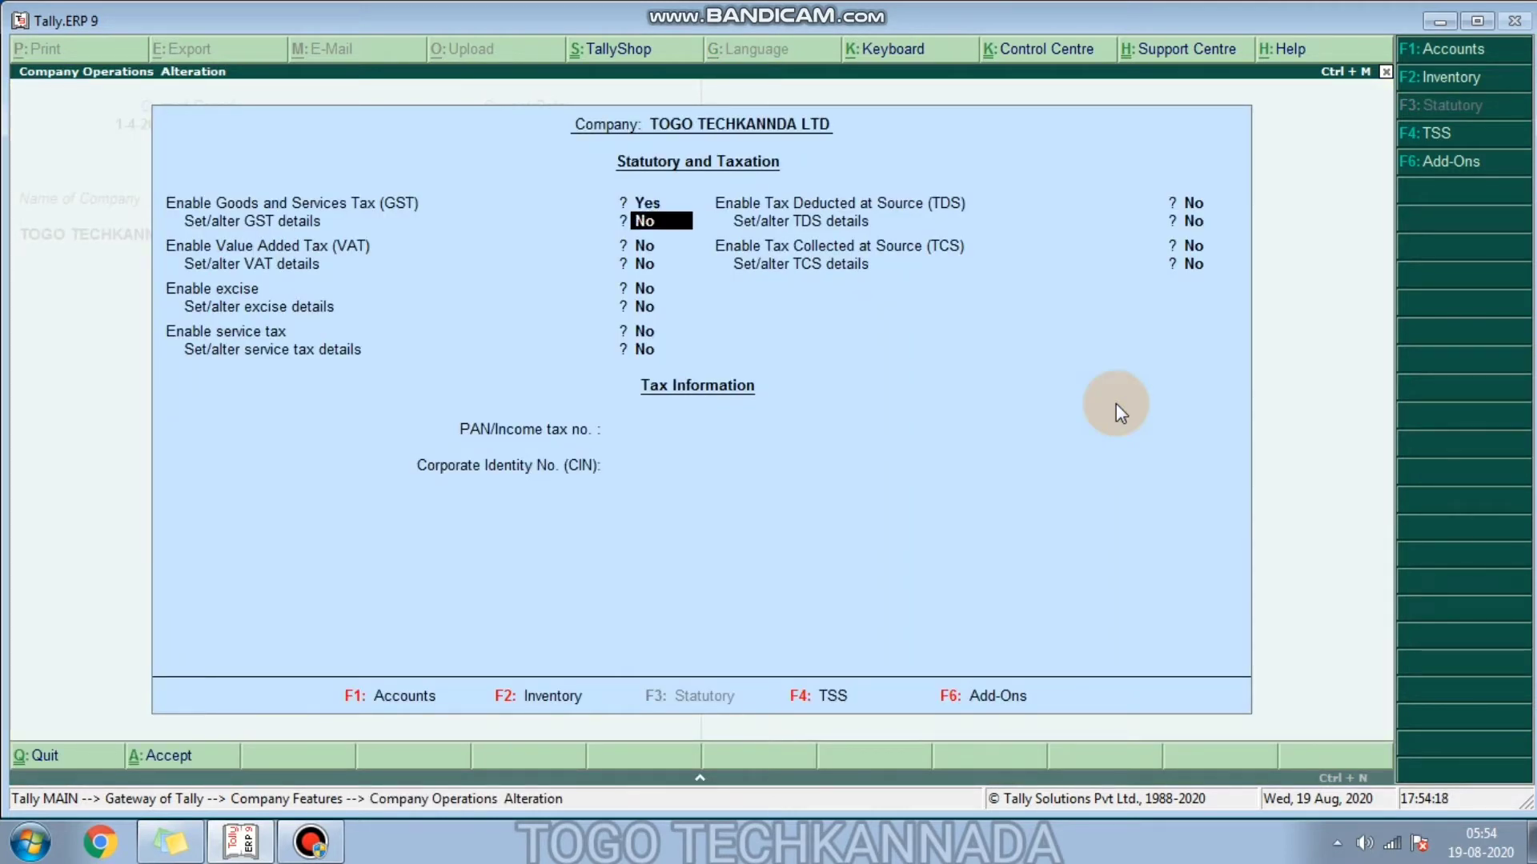
{"action": "key", "text": "Up"}
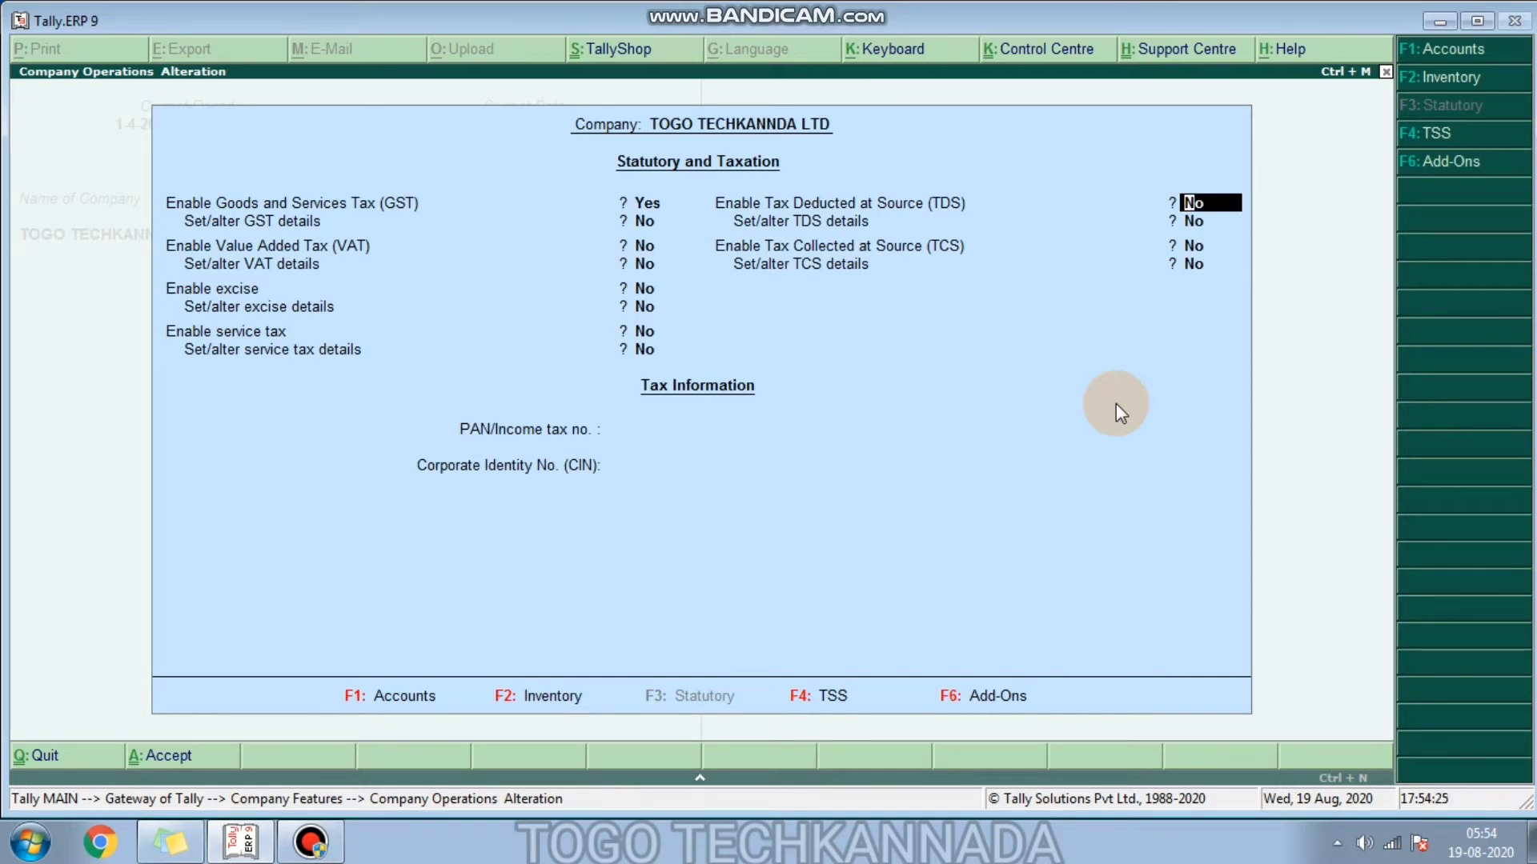
{"action": "type", "text": "y"}
{"action": "key", "text": "Return"}
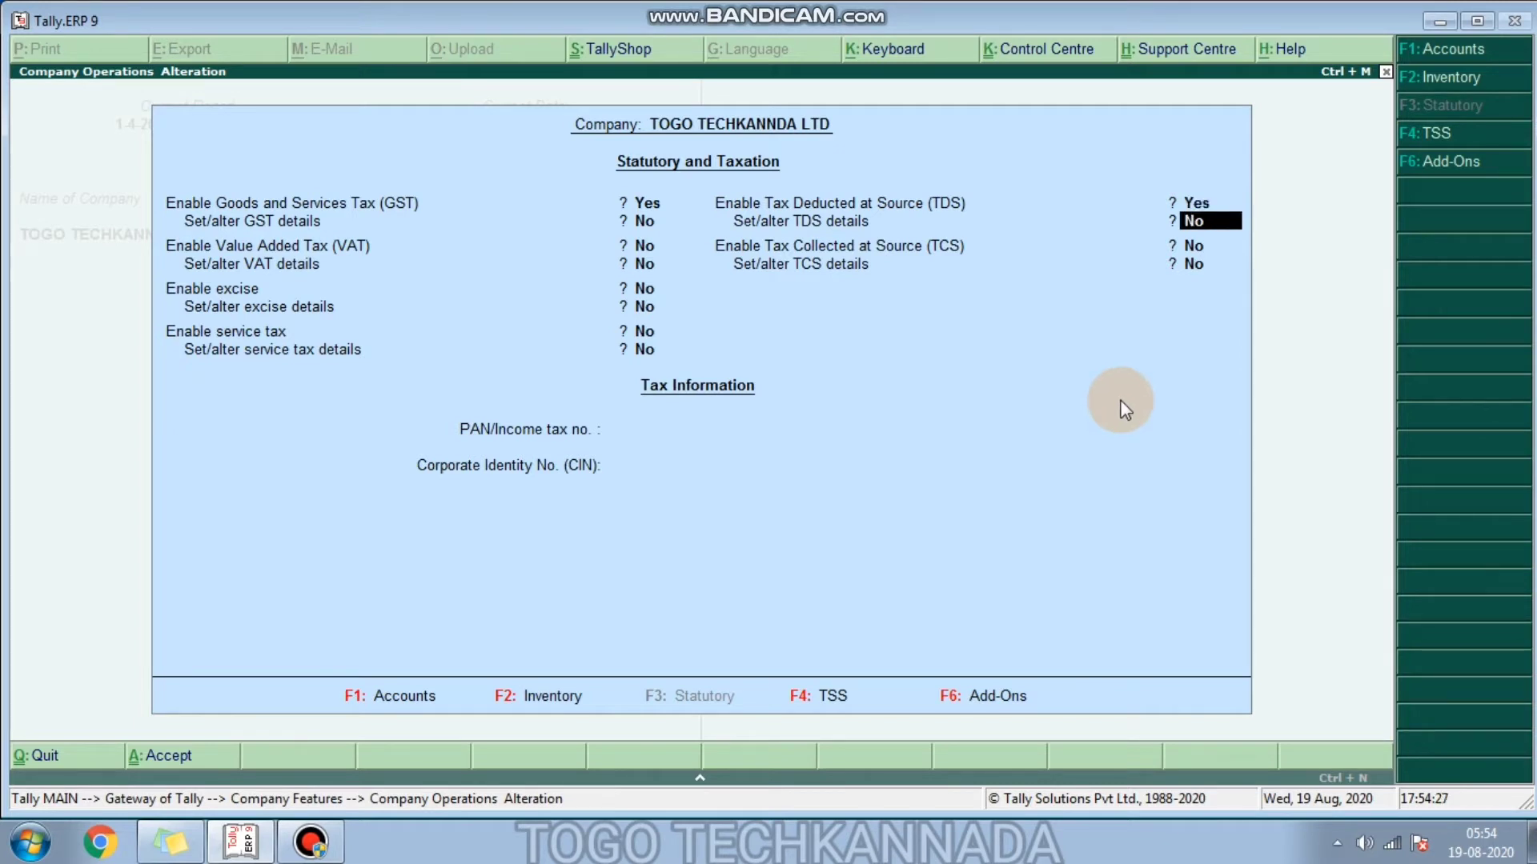
{"action": "type", "text": "y"}
{"action": "key", "text": "Return"}
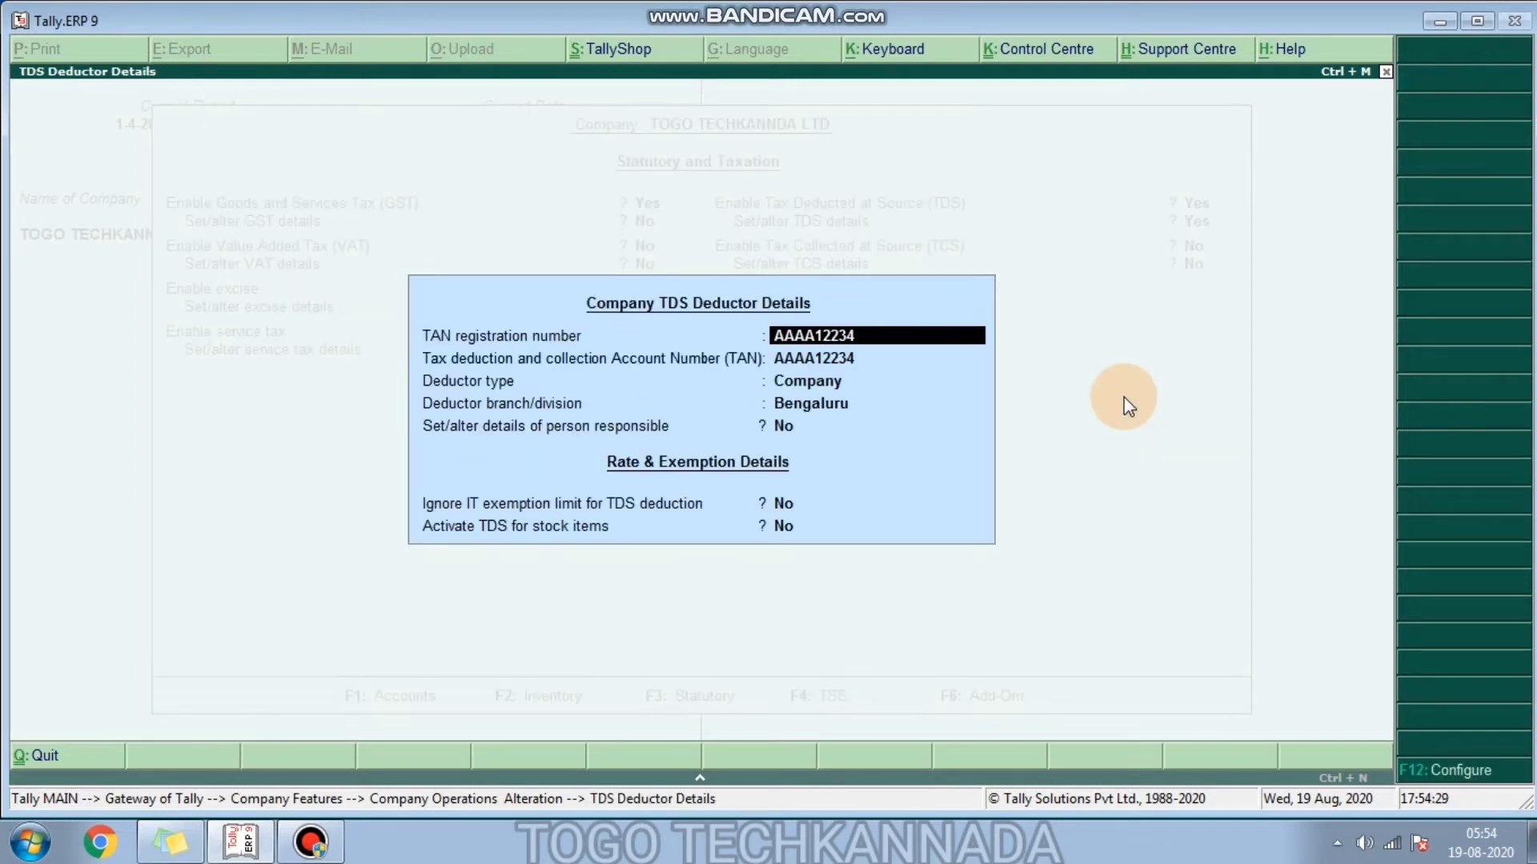
Step: Keep the existing TAN entries in the TDS deductor details, with deductor type Company and branch/division Bengaluru
{"action": "key", "text": "Return"}
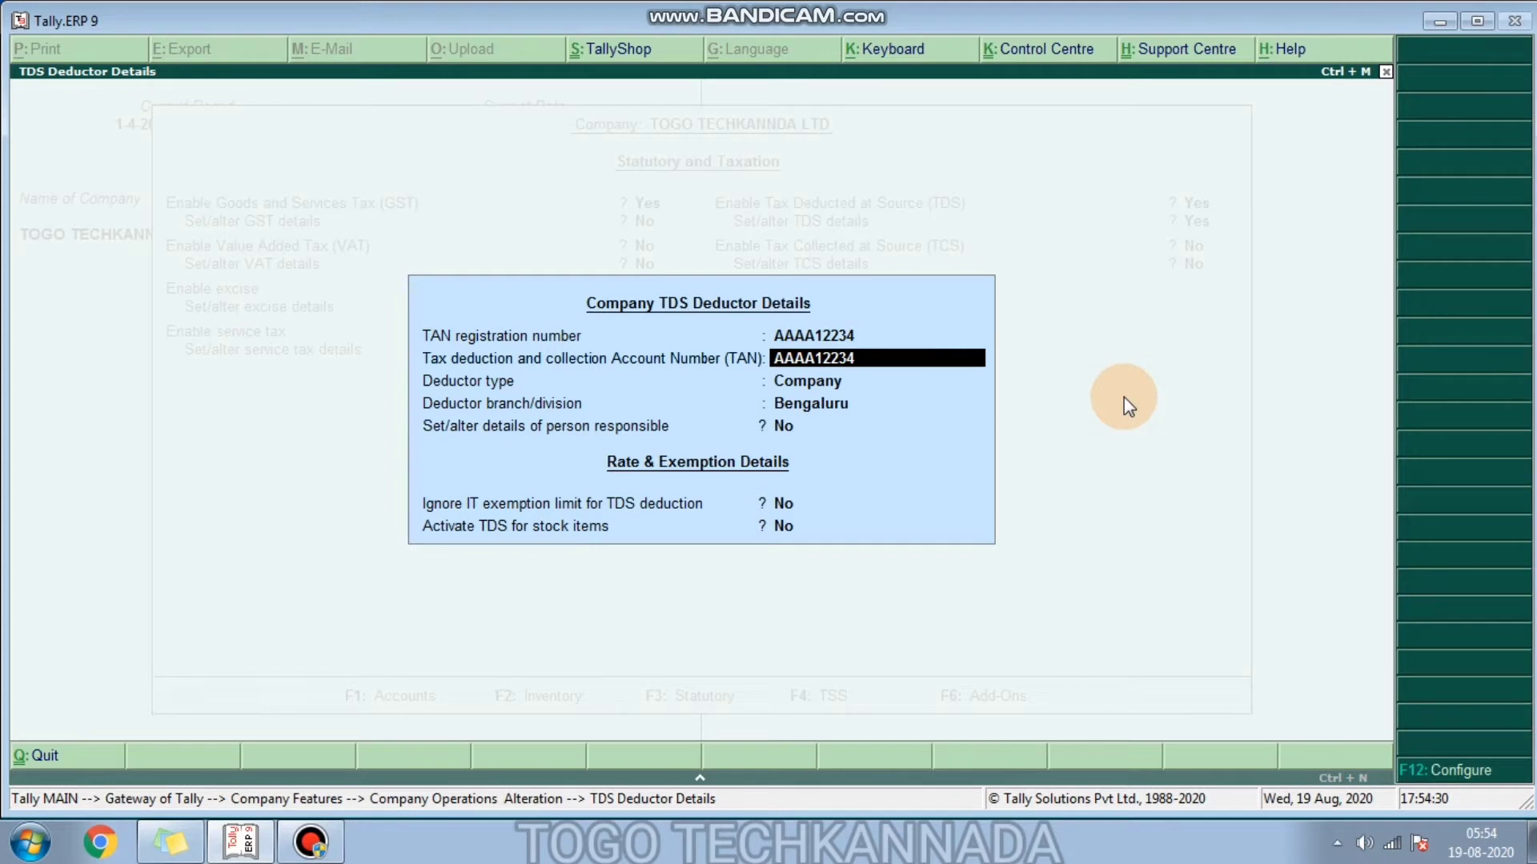
{"action": "key", "text": "Return"}
{"action": "key", "text": "Return"}
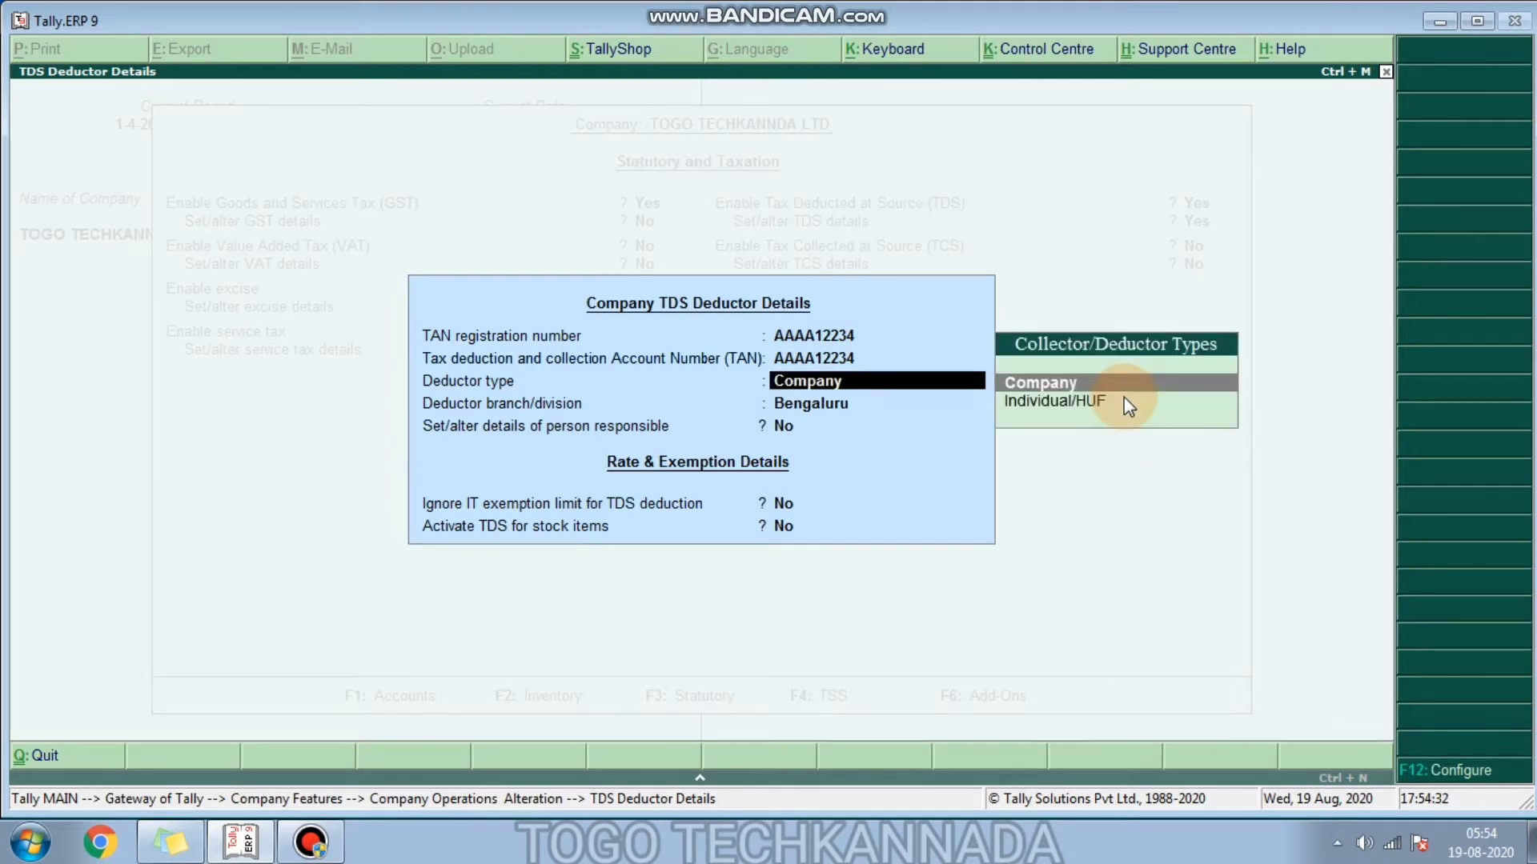
{"action": "key", "text": "Return"}
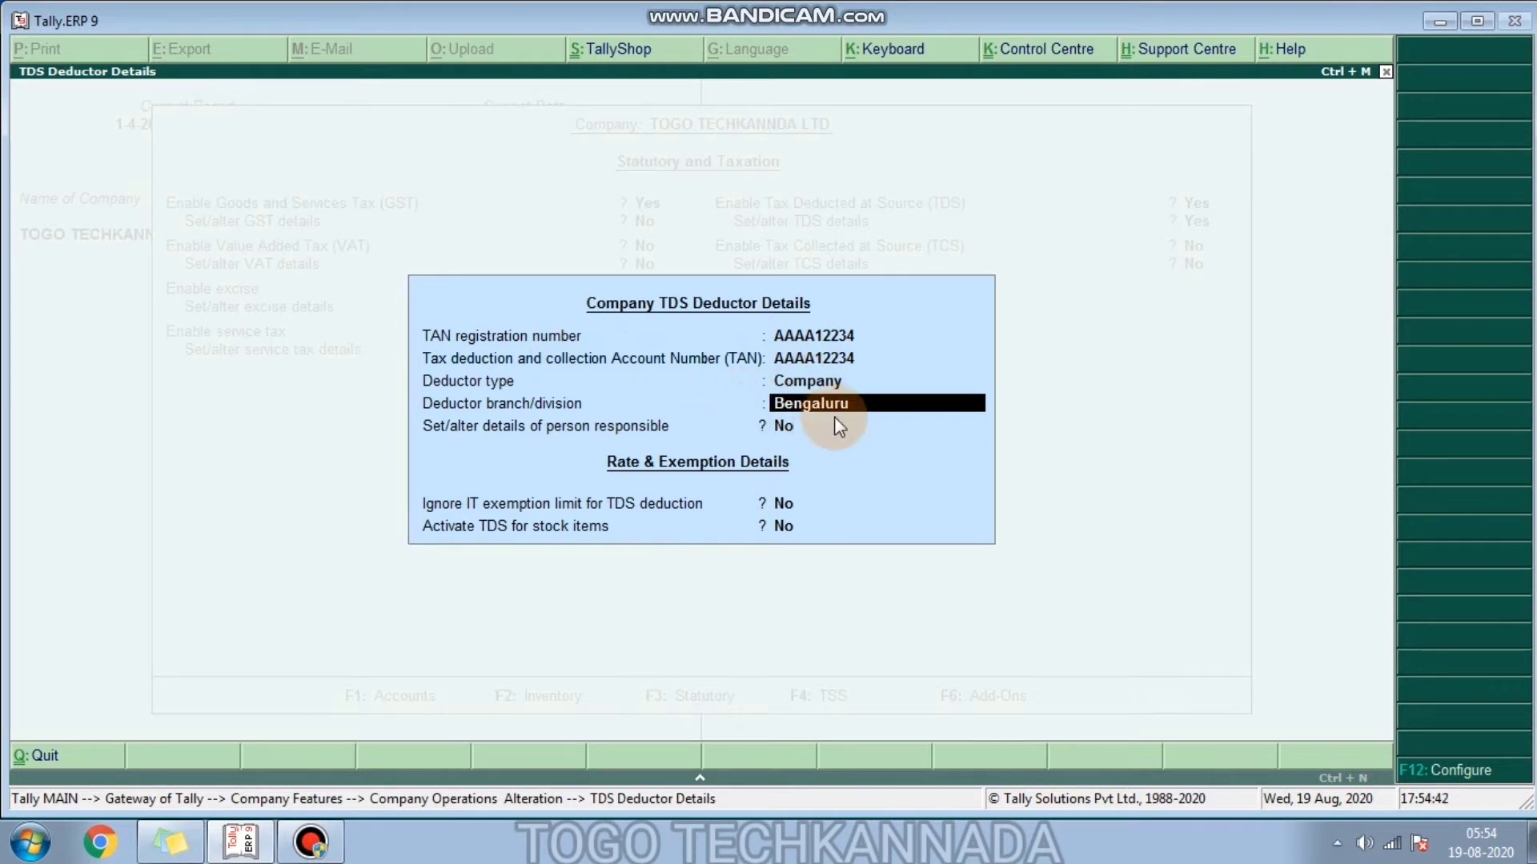
{"action": "key", "text": "Return"}
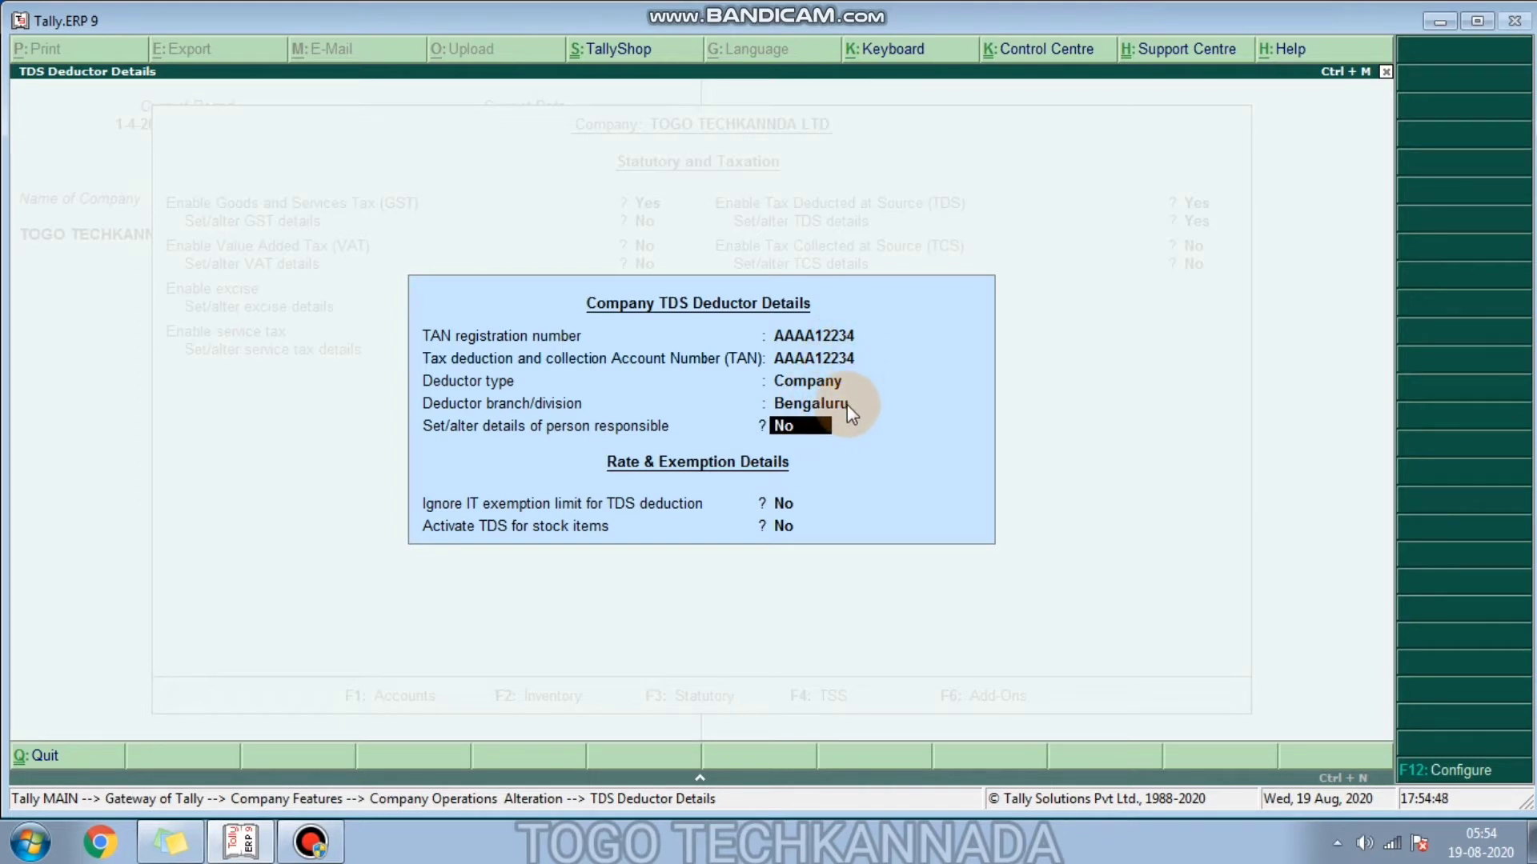
Step: Set the option to set/alter details of person responsible to Yes and accept that person's existing details
{"action": "type", "text": "y"}
{"action": "key", "text": "Return"}
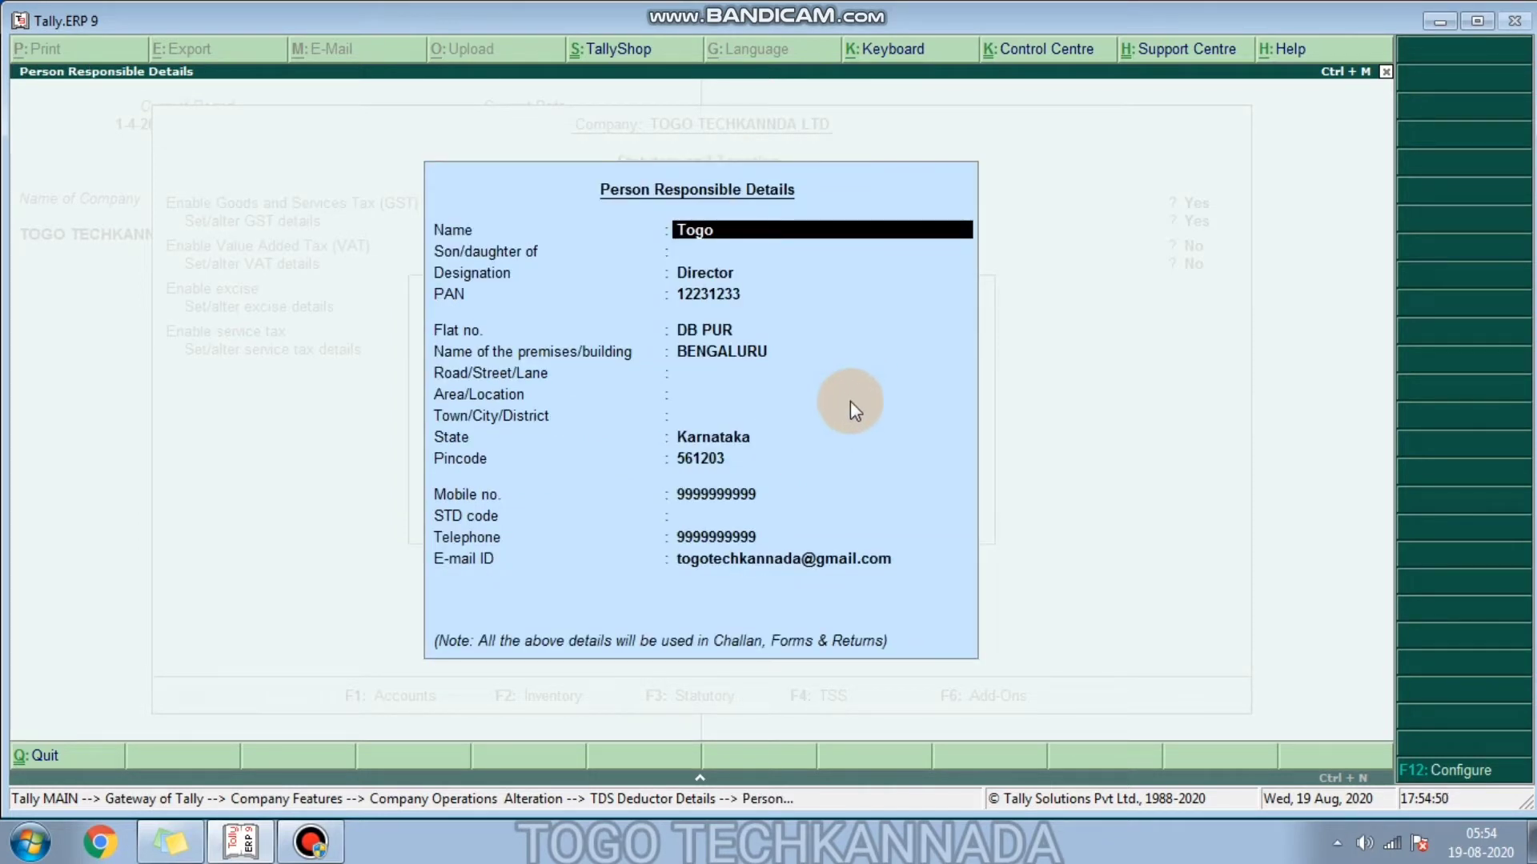
{"action": "key", "text": "Return"}
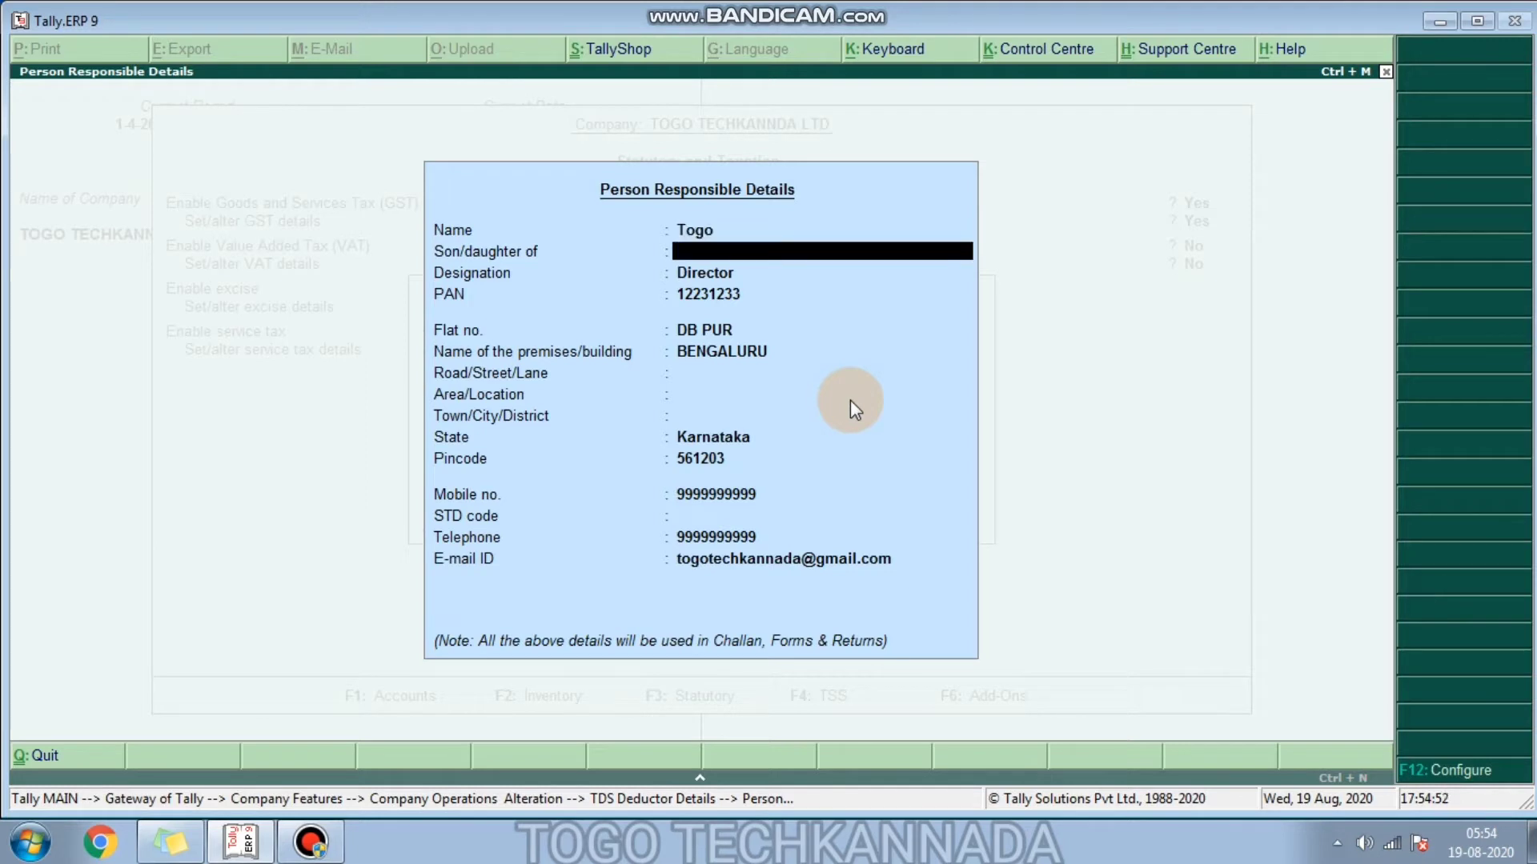
{"action": "key", "text": "Return"}
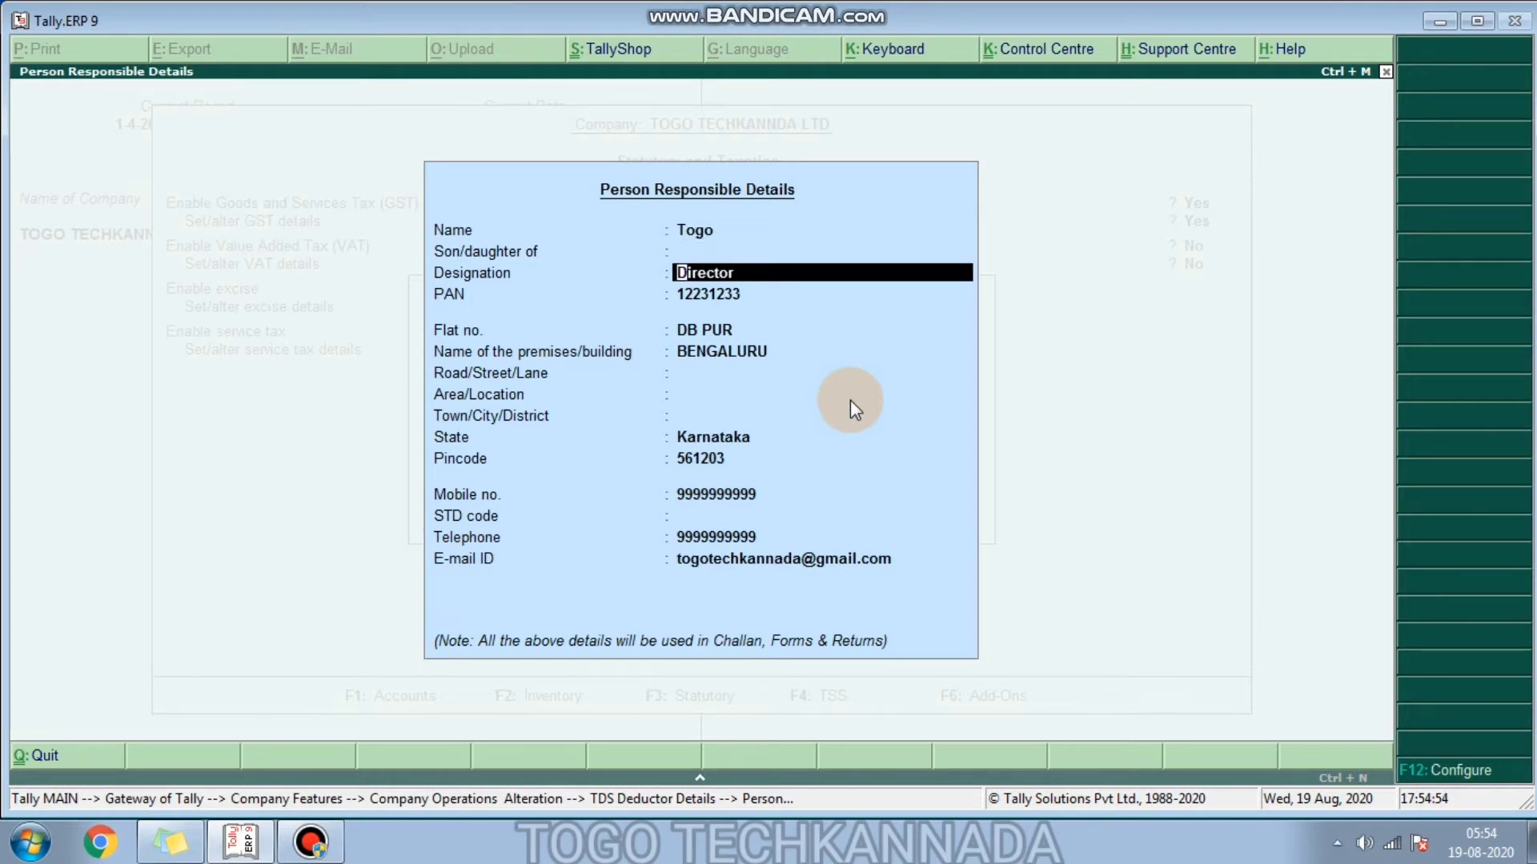
{"action": "key", "text": "Return"}
{"action": "key", "text": "Return"}
{"action": "key", "text": "Return"}
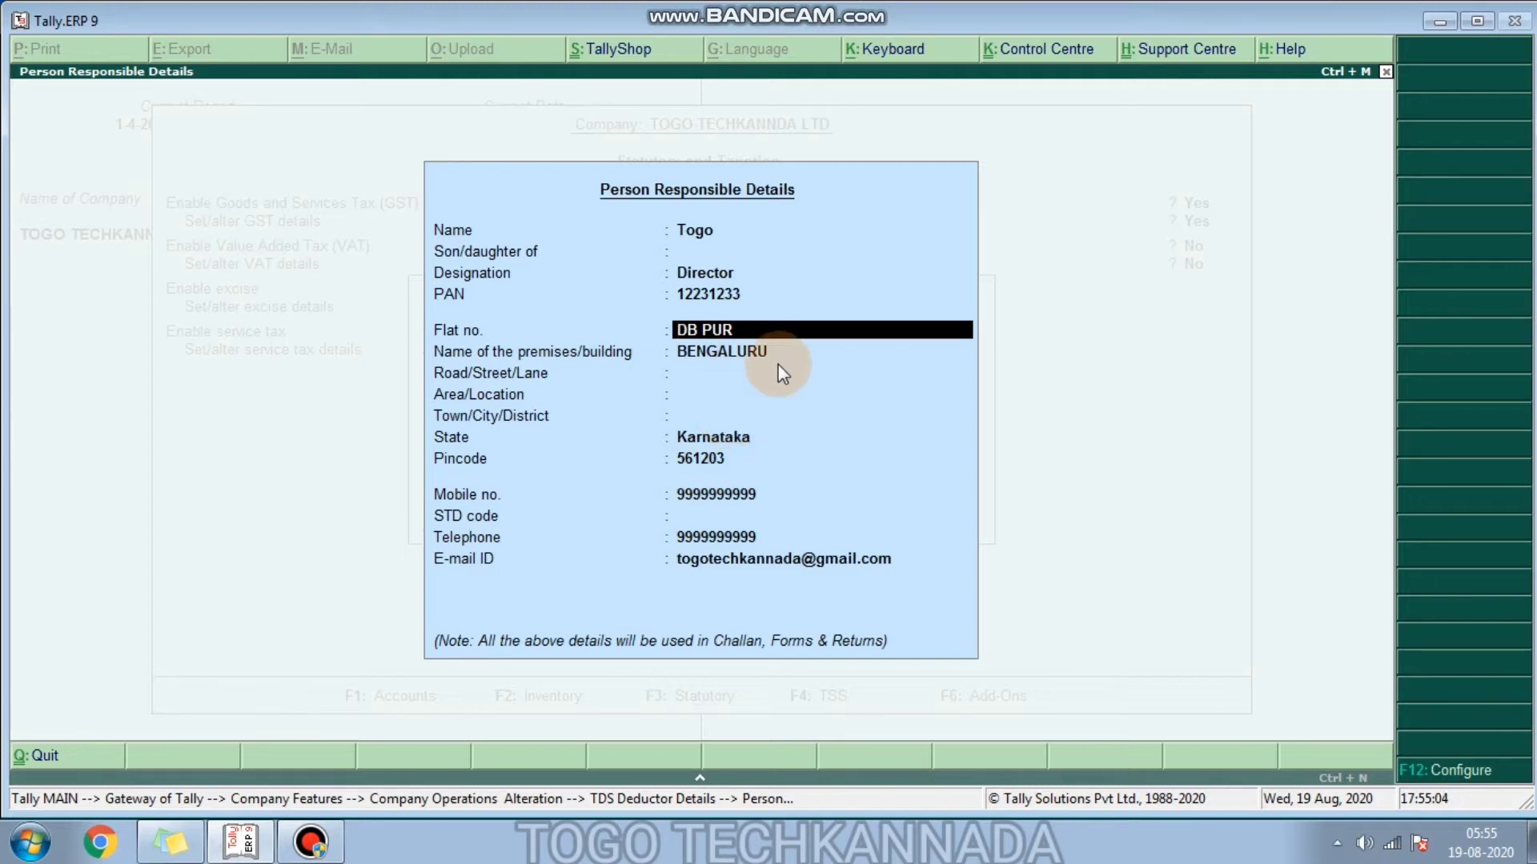
{"action": "key", "text": "ctrl+a"}
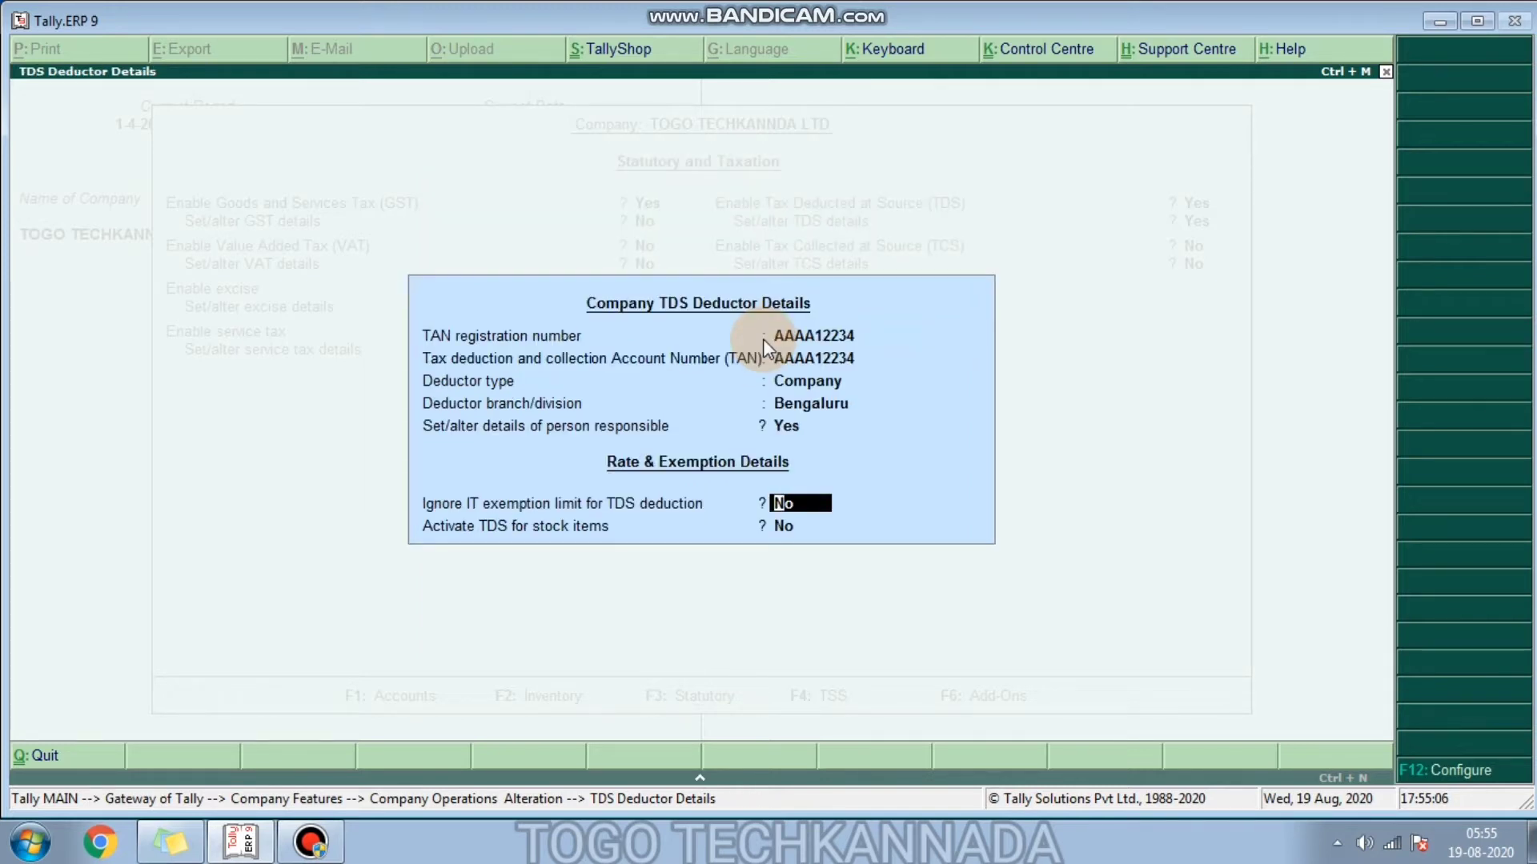
Step: Accept No for the TDS exemption and stock item options, leave TCS disabled, and return to the Gateway of Tally
{"action": "key", "text": "Return"}
{"action": "key", "text": "Return"}
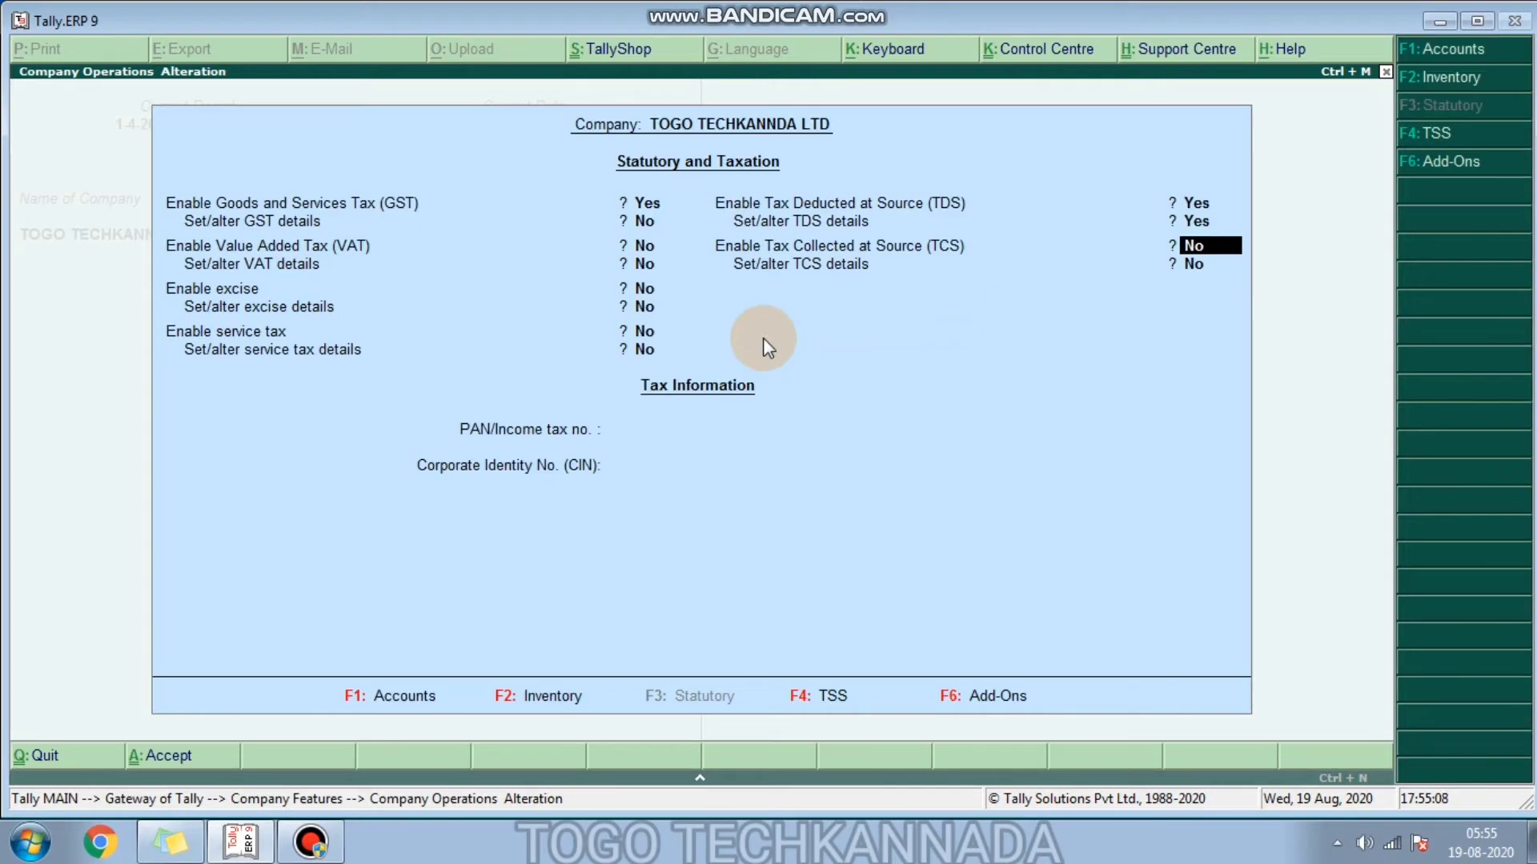
{"action": "key", "text": "Return"}
{"action": "key", "text": "Return"}
{"action": "key", "text": "Return"}
{"action": "key", "text": "Return"}
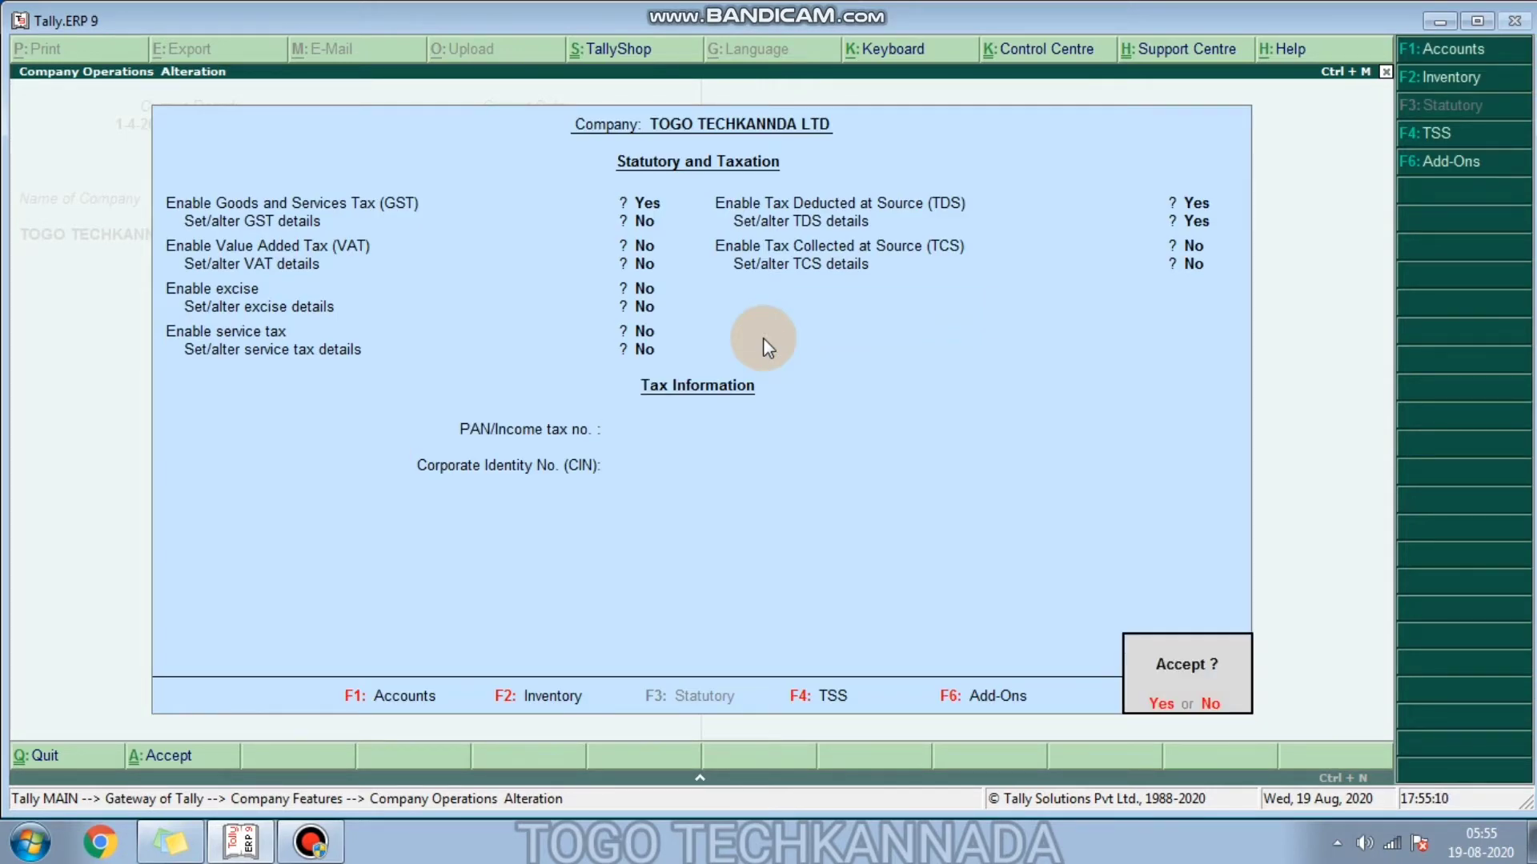
{"action": "key", "text": "Escape"}
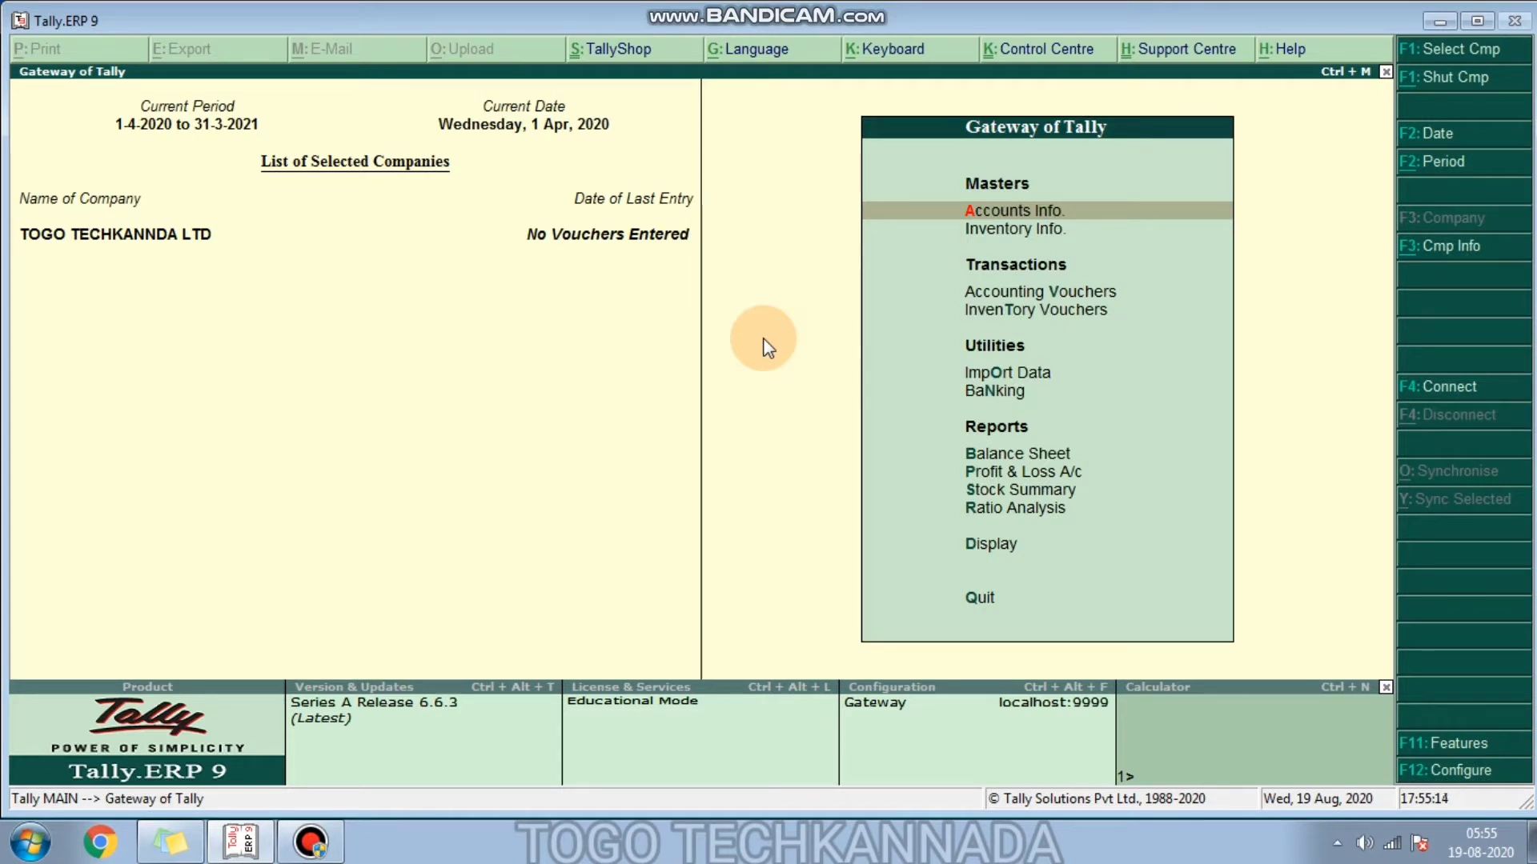
Step: Start creating a single accounting ledger named TDS on Rent, without an alias
{"action": "key", "text": "Return"}
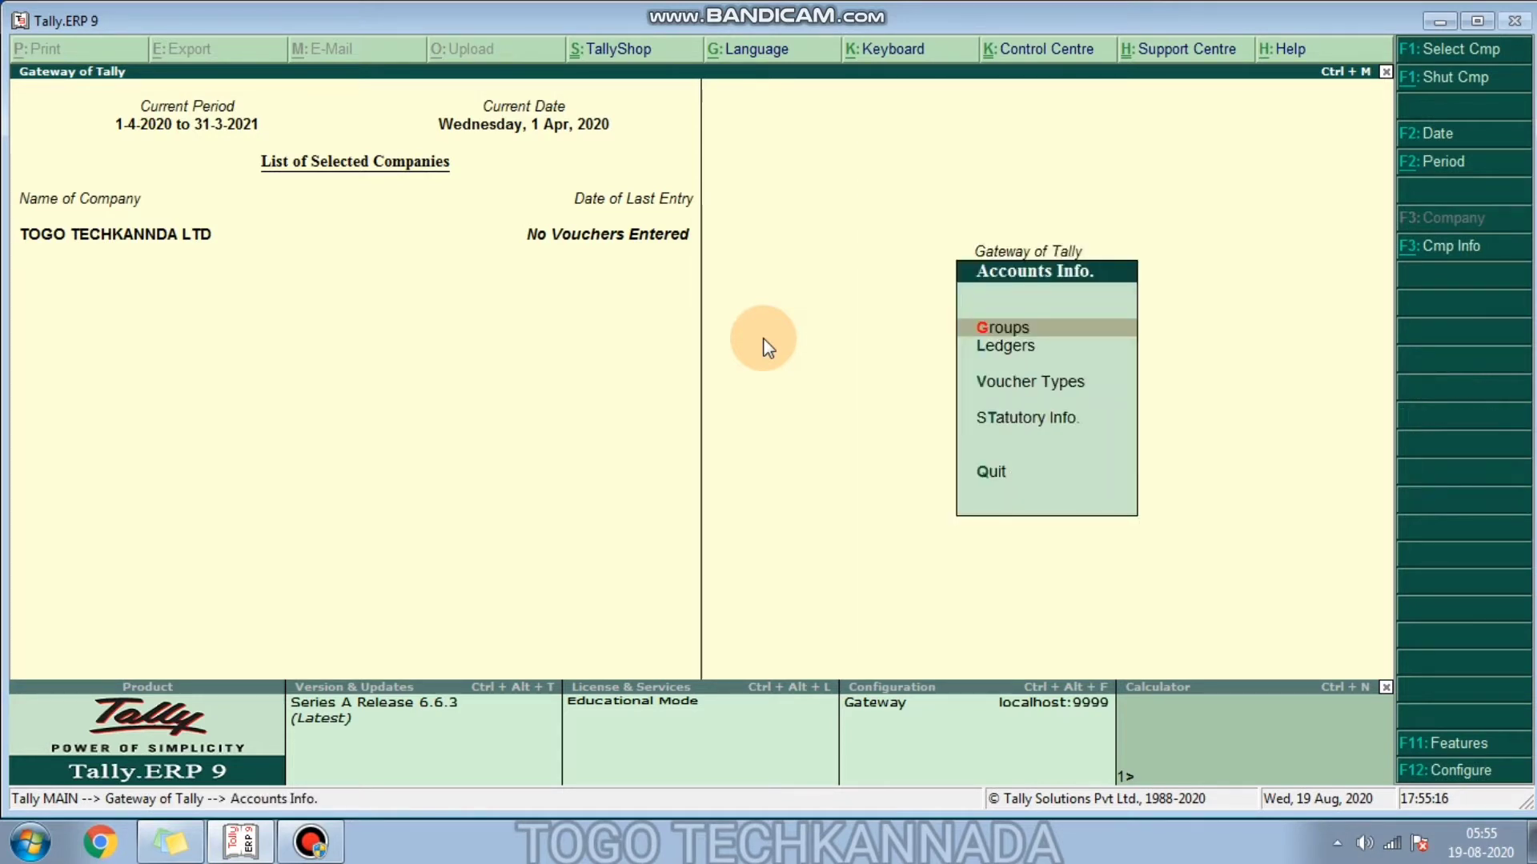
{"action": "key", "text": "Down"}
{"action": "key", "text": "Return"}
{"action": "key", "text": "Return"}
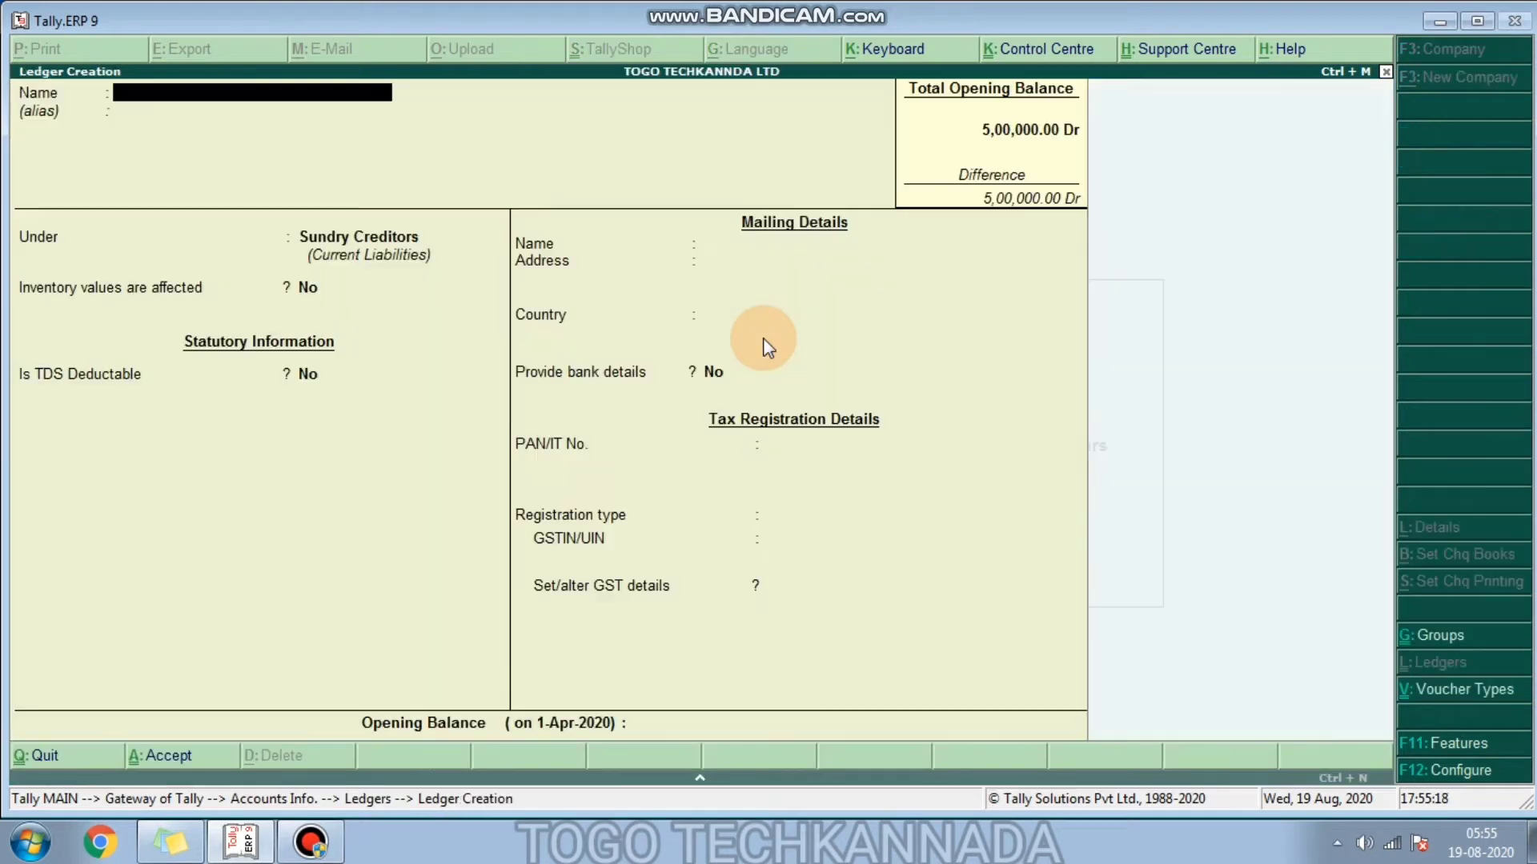
{"action": "type", "text": "TDS on Rent"}
{"action": "key", "text": "Return"}
{"action": "key", "text": "Return"}
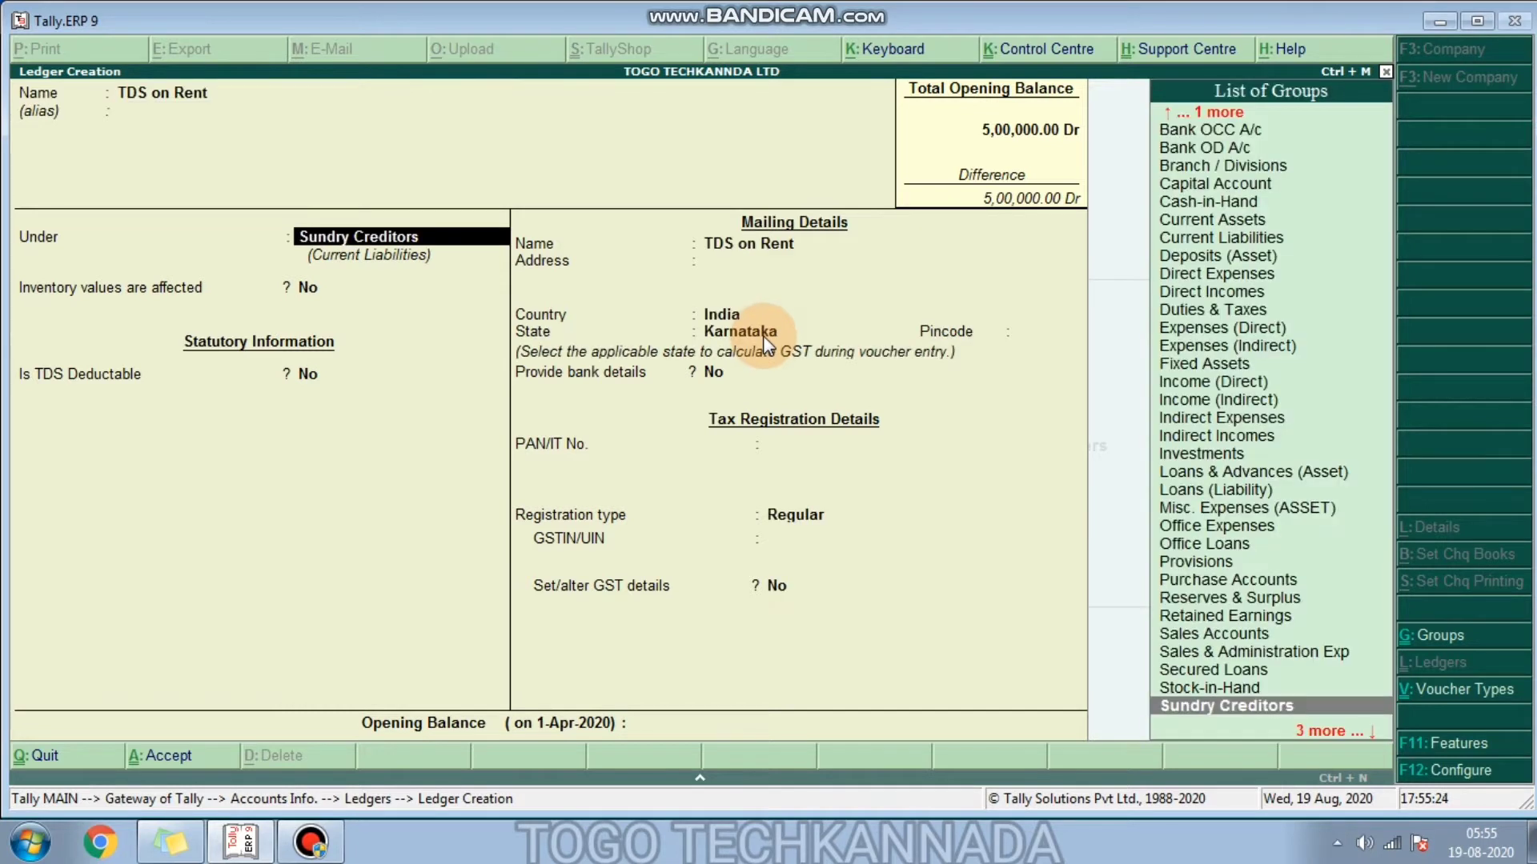
Step: Place the ledger under Duties & Taxes and set its type of duty/tax to TDS
{"action": "type", "text": "Dut"}
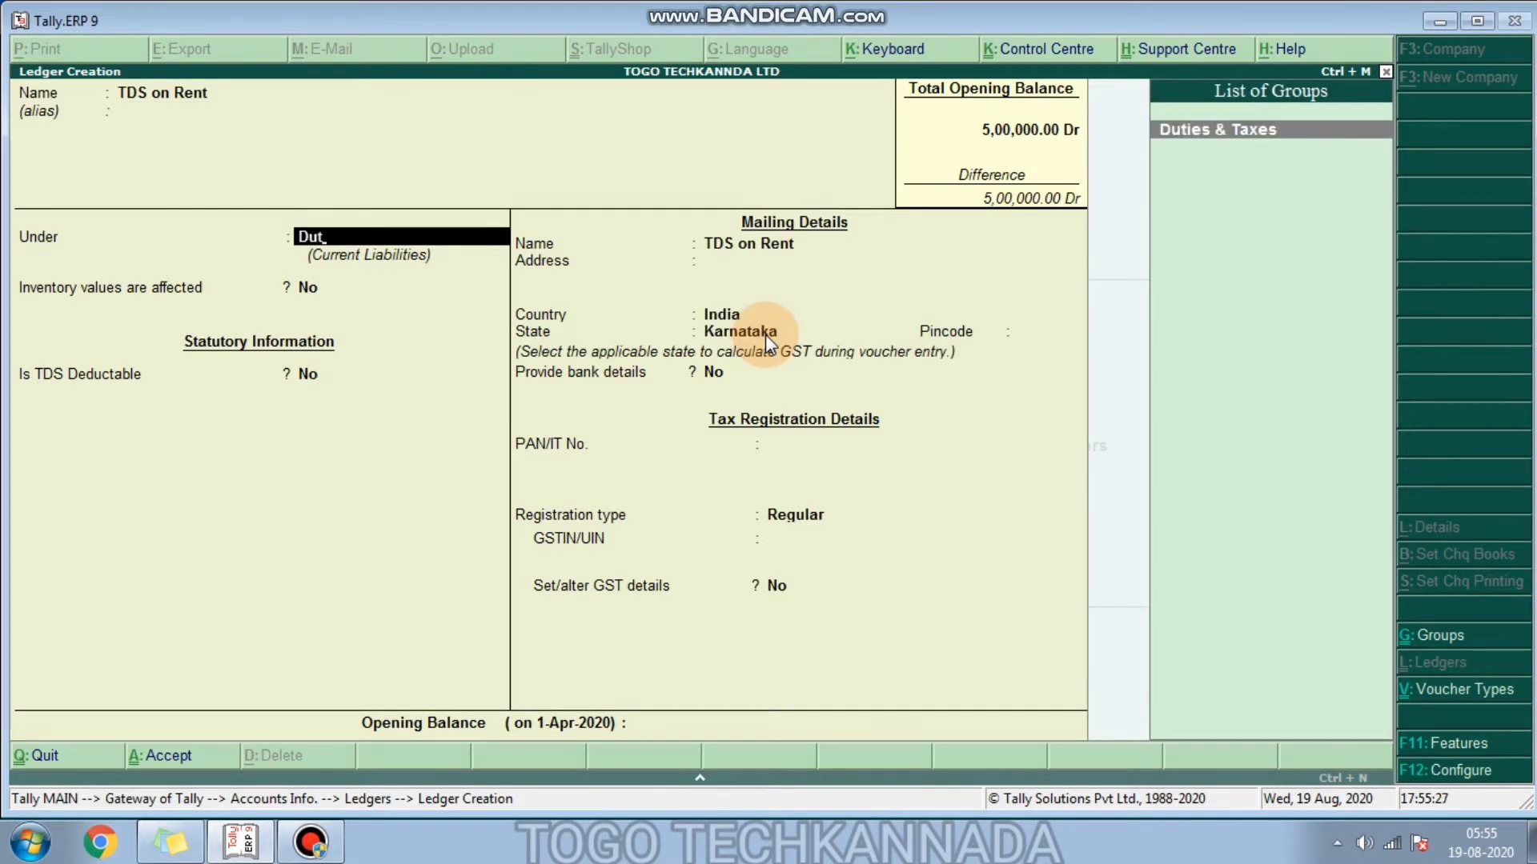
{"action": "key", "text": "Return"}
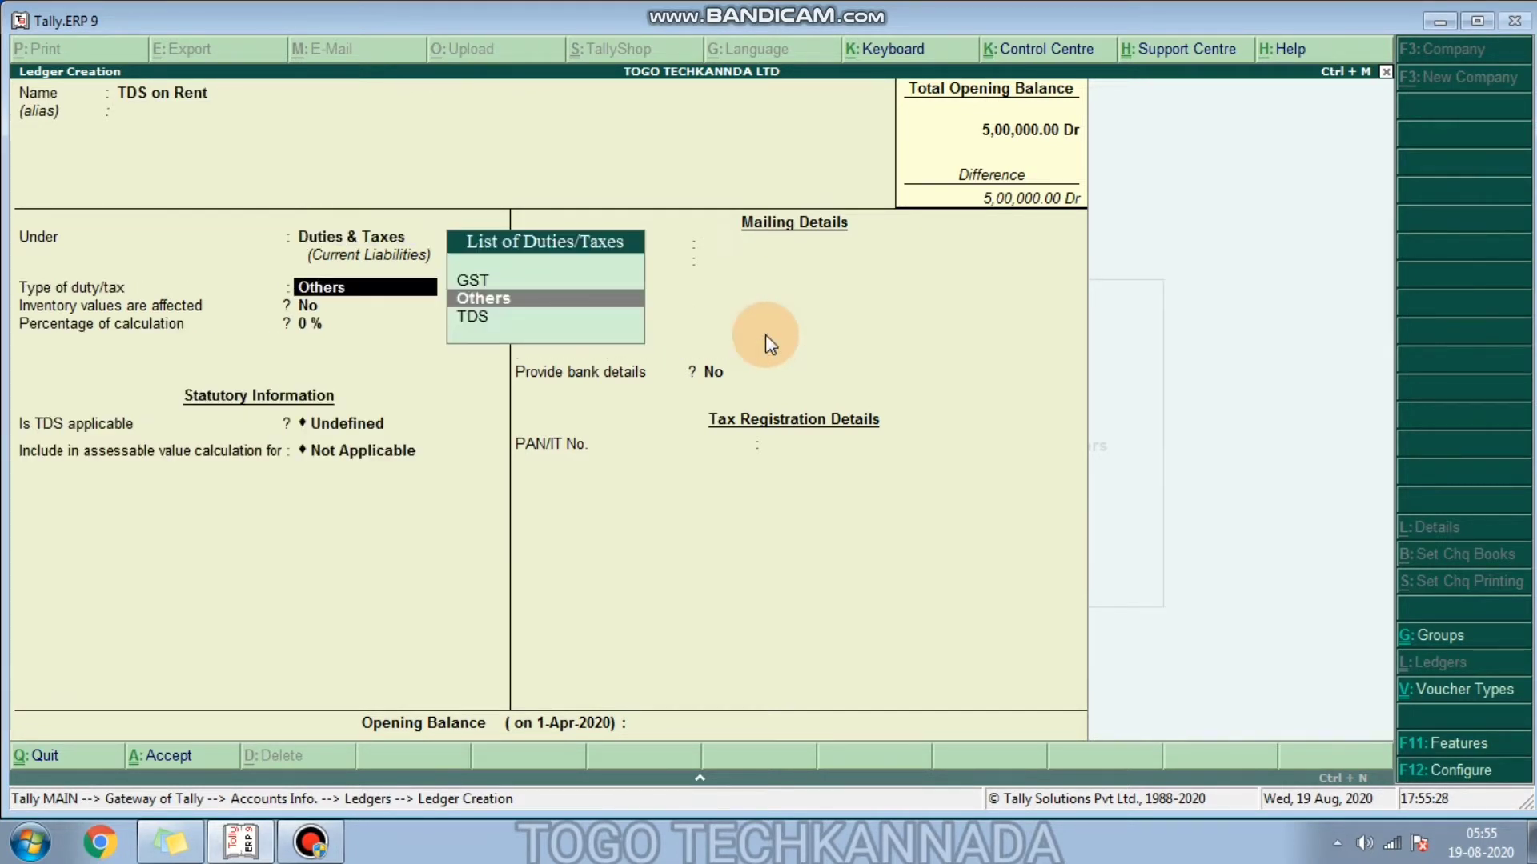
{"action": "key", "text": "Down"}
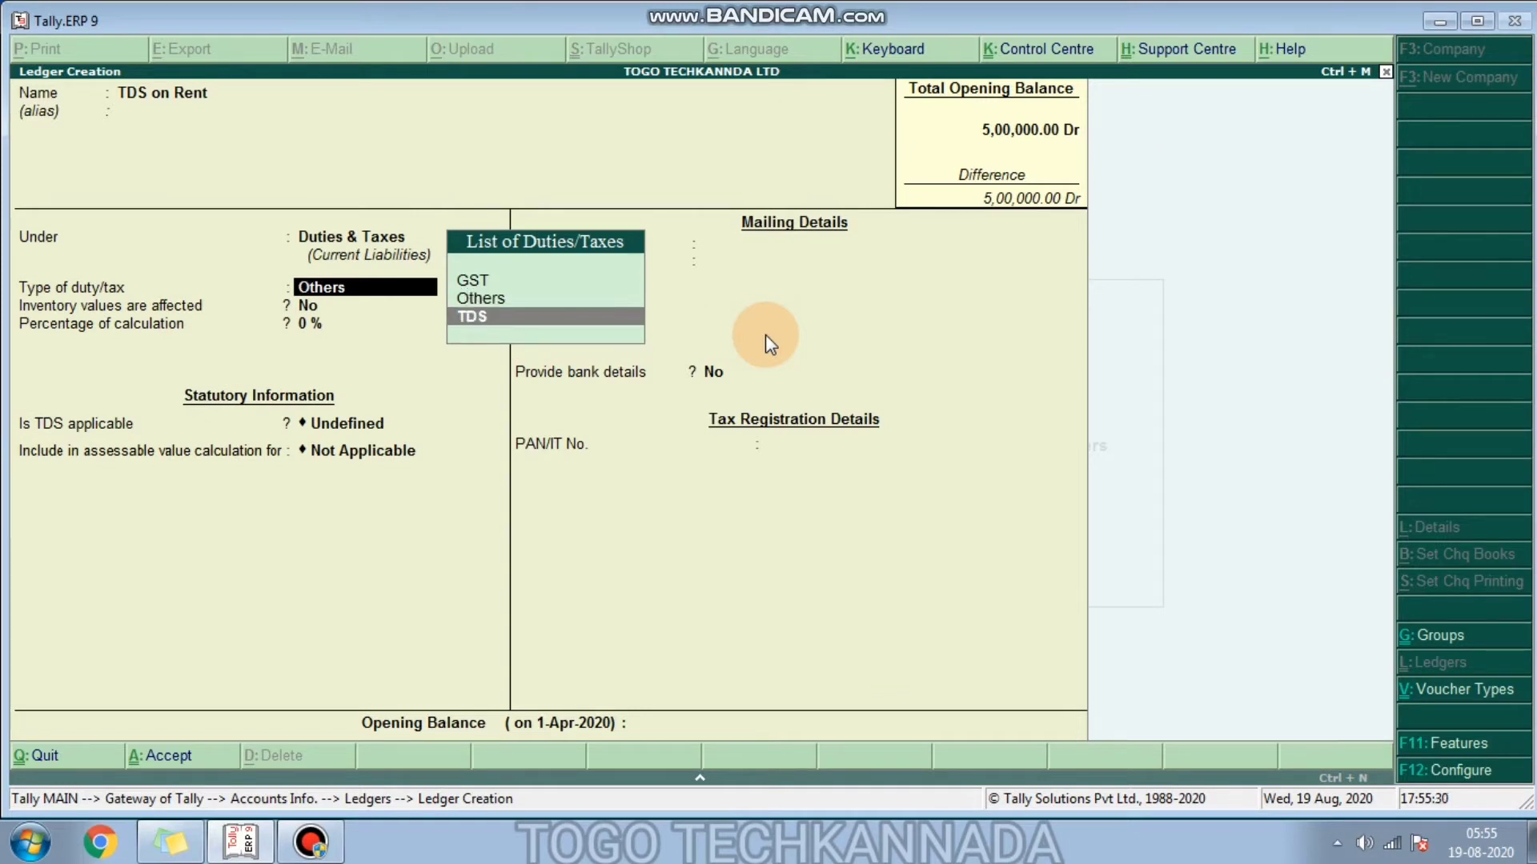
{"action": "key", "text": "Return"}
Step: Try using New Category as the nature of payment for the TDS on Rent ledger
{"action": "key", "text": "Down"}
{"action": "key", "text": "Down"}
{"action": "key", "text": "Down"}
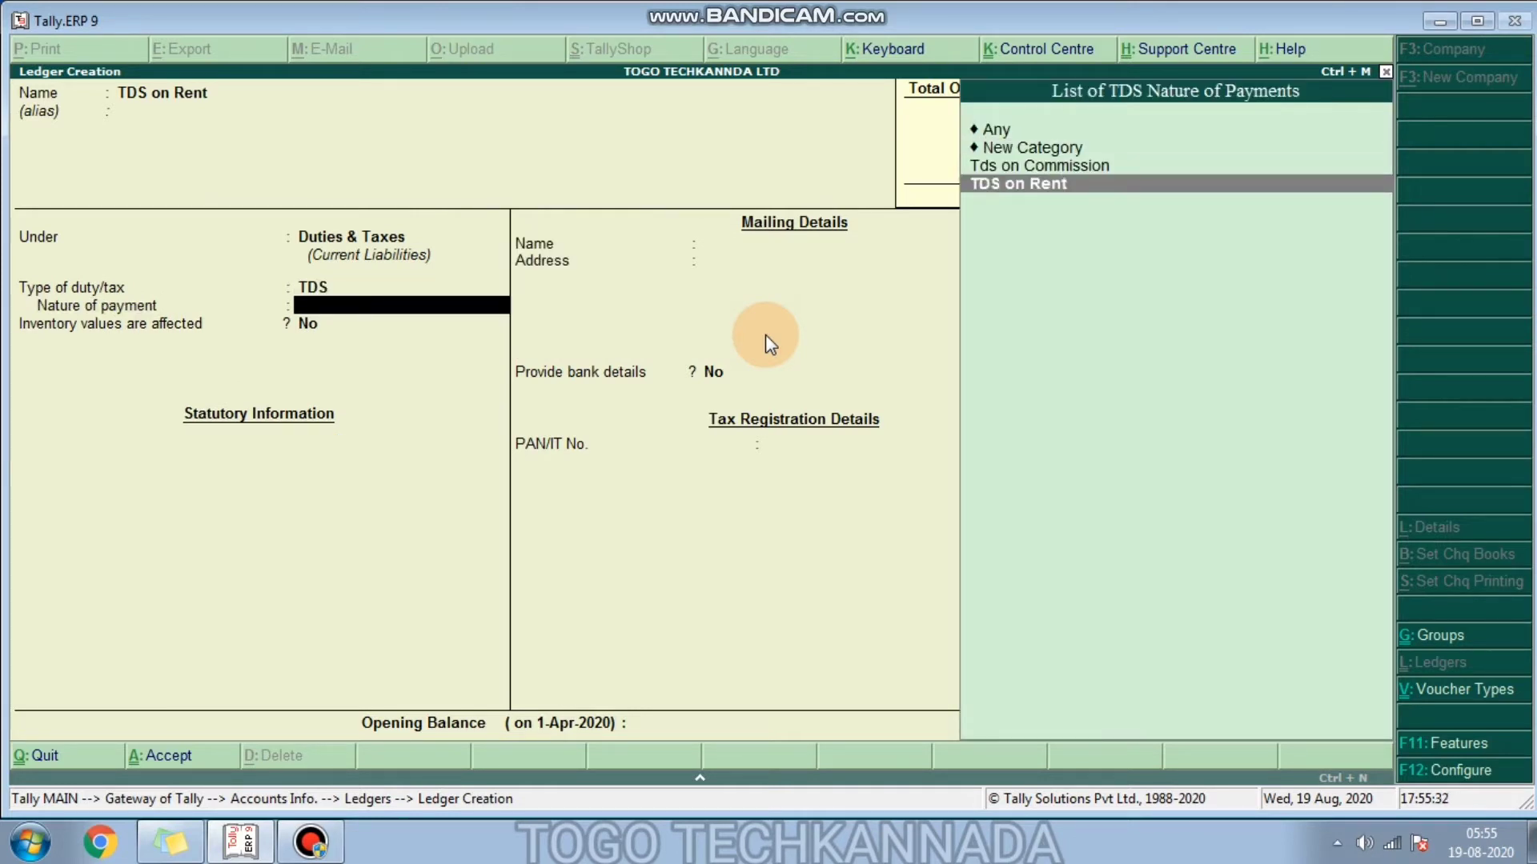
{"action": "key", "text": "Up"}
{"action": "key", "text": "Down"}
{"action": "key", "text": "Up"}
{"action": "key", "text": "Up"}
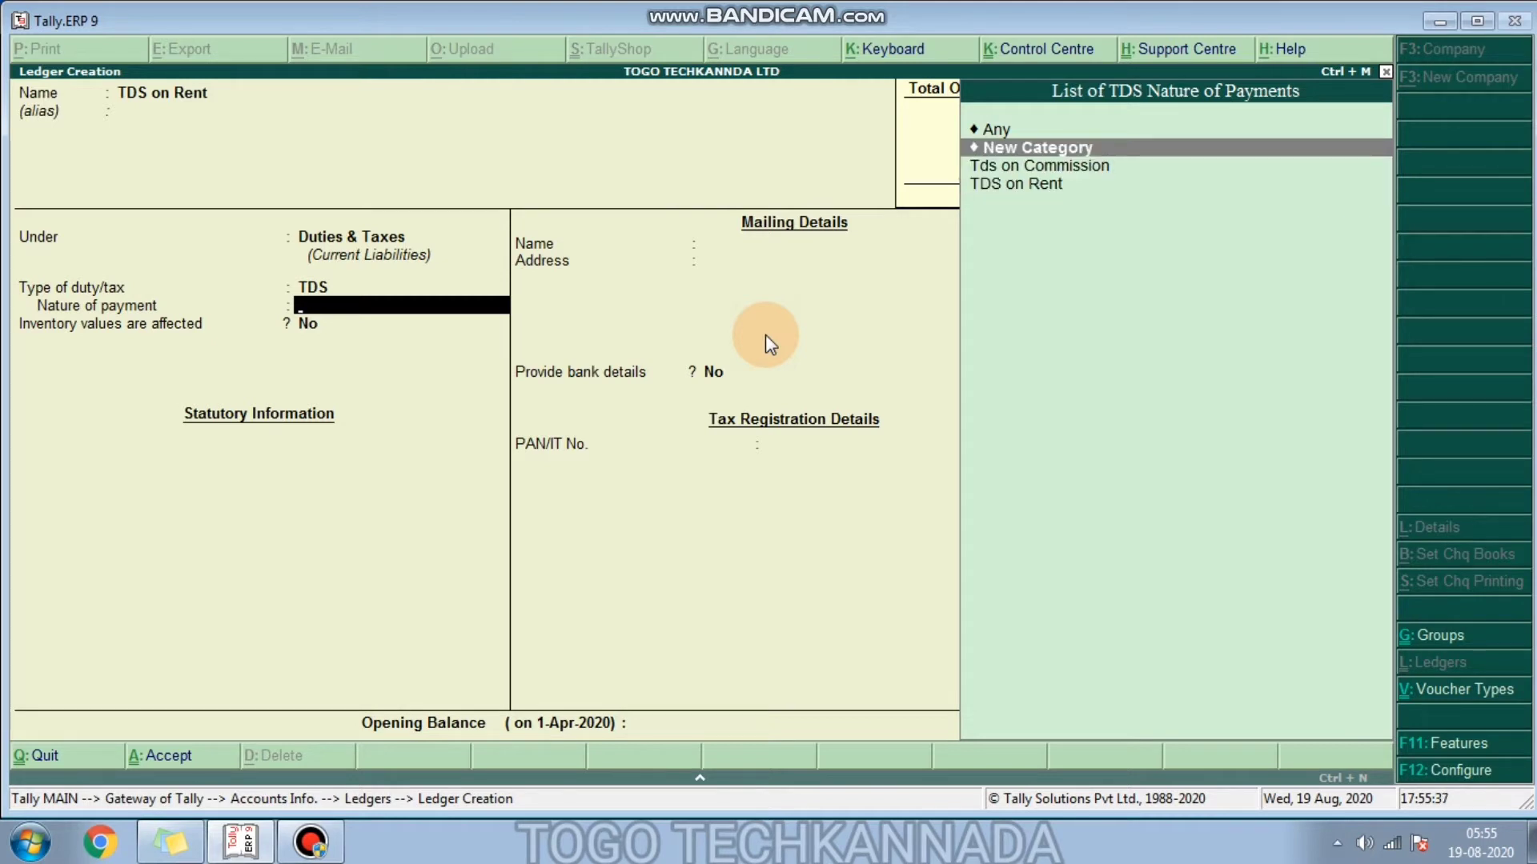
{"action": "key", "text": "Return"}
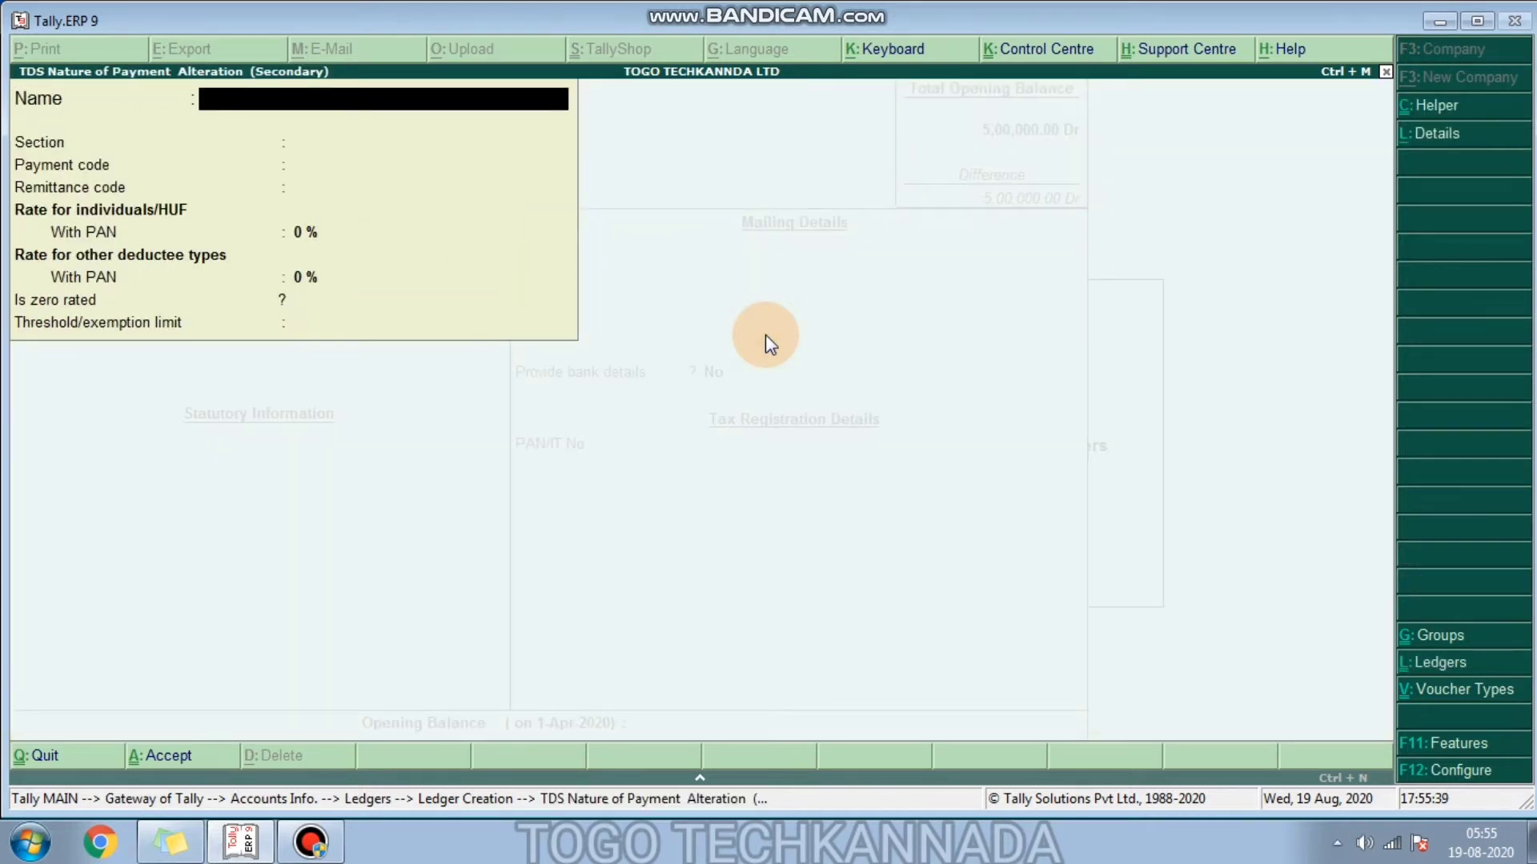
{"action": "key", "text": "Escape"}
{"action": "key", "text": "Return"}
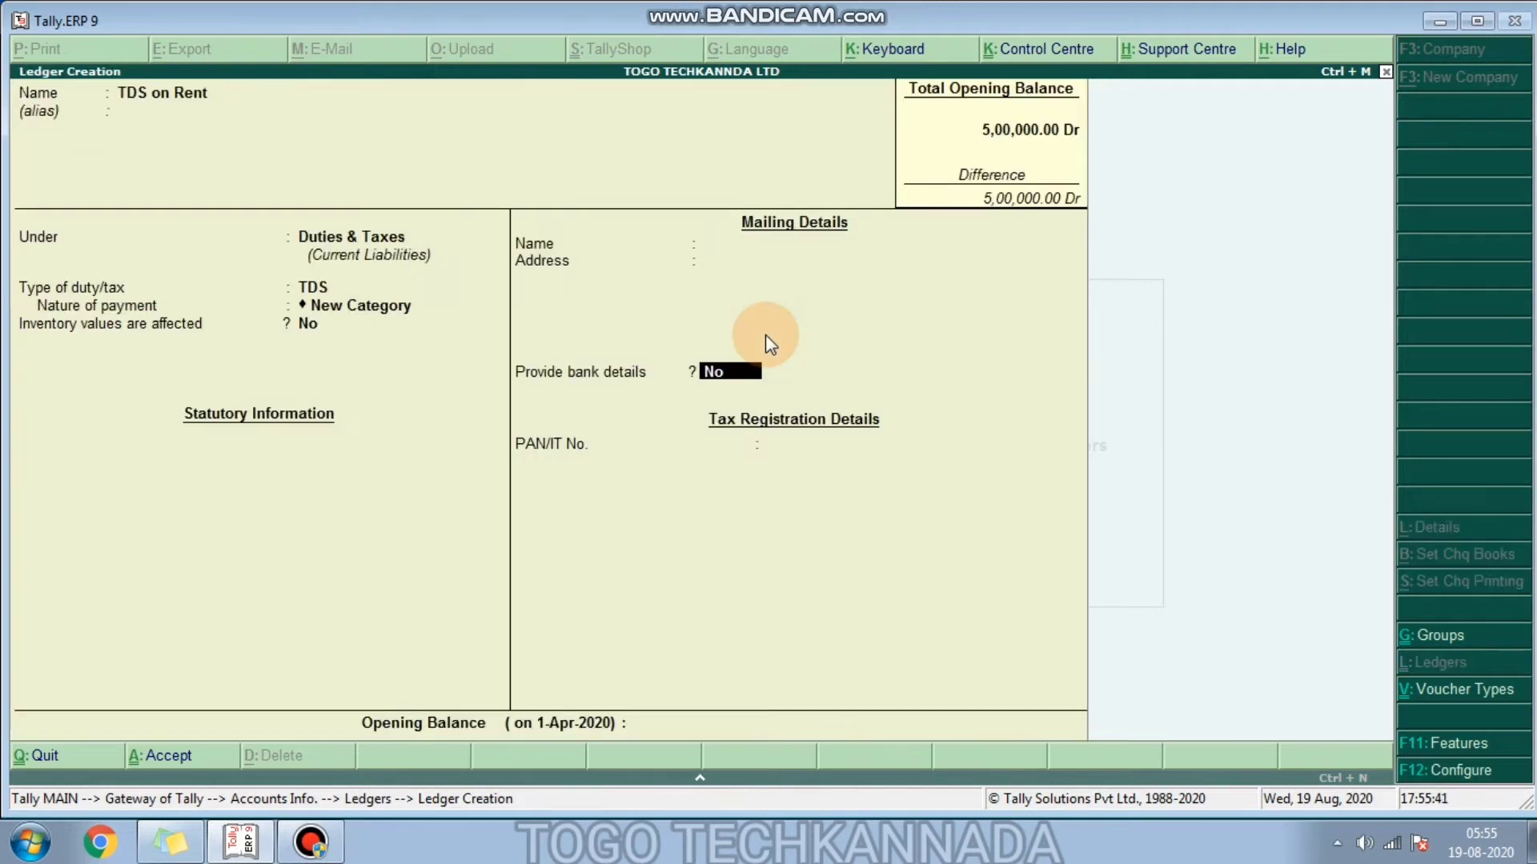
{"action": "key", "text": "BackSpace"}
{"action": "key", "text": "Down"}
{"action": "key", "text": "Down"}
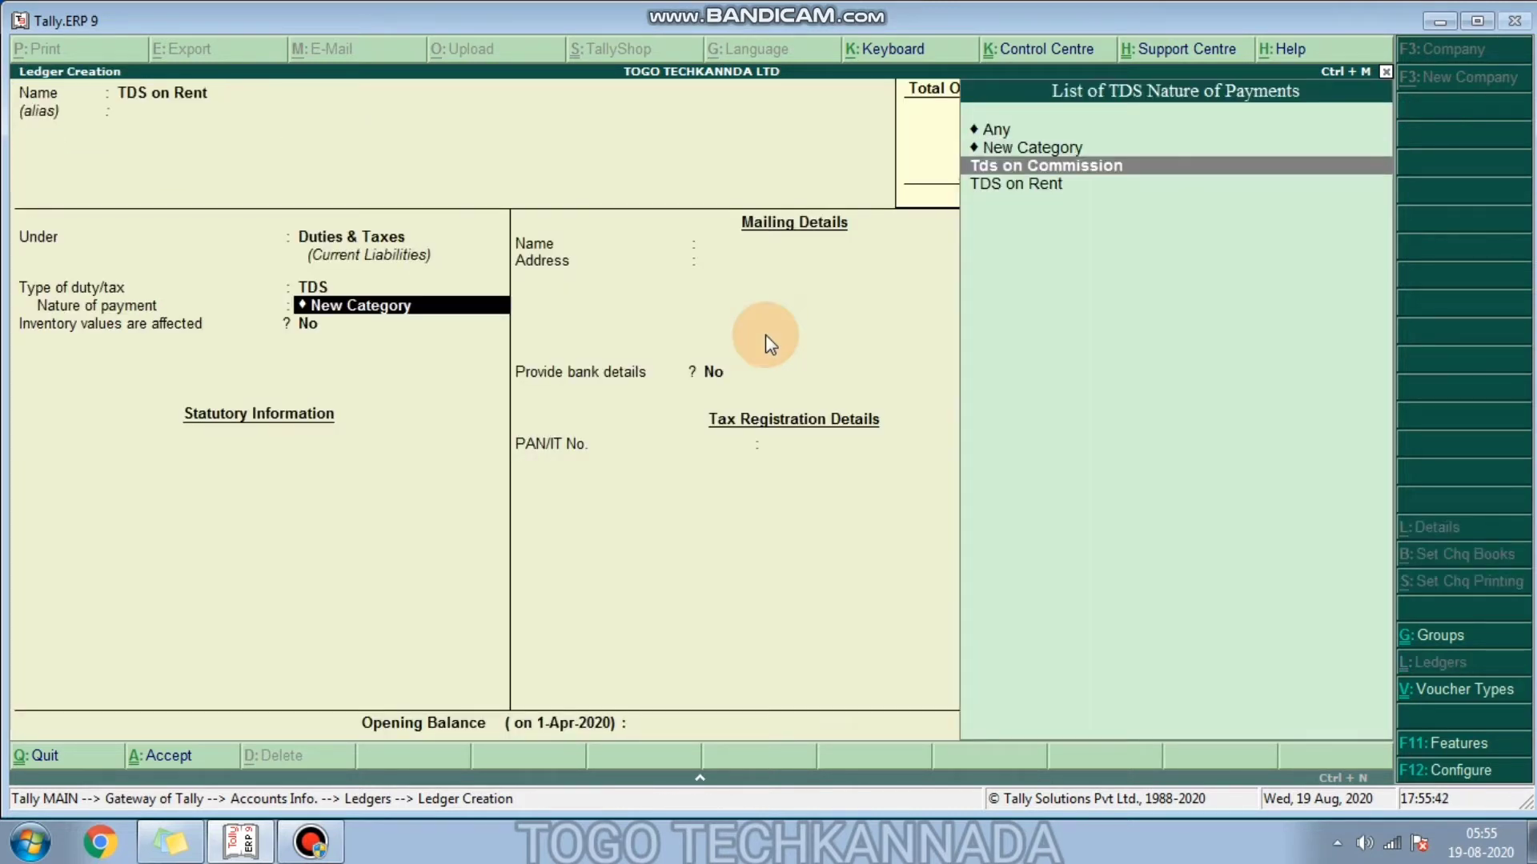
{"action": "key", "text": "ctrl+Return"}
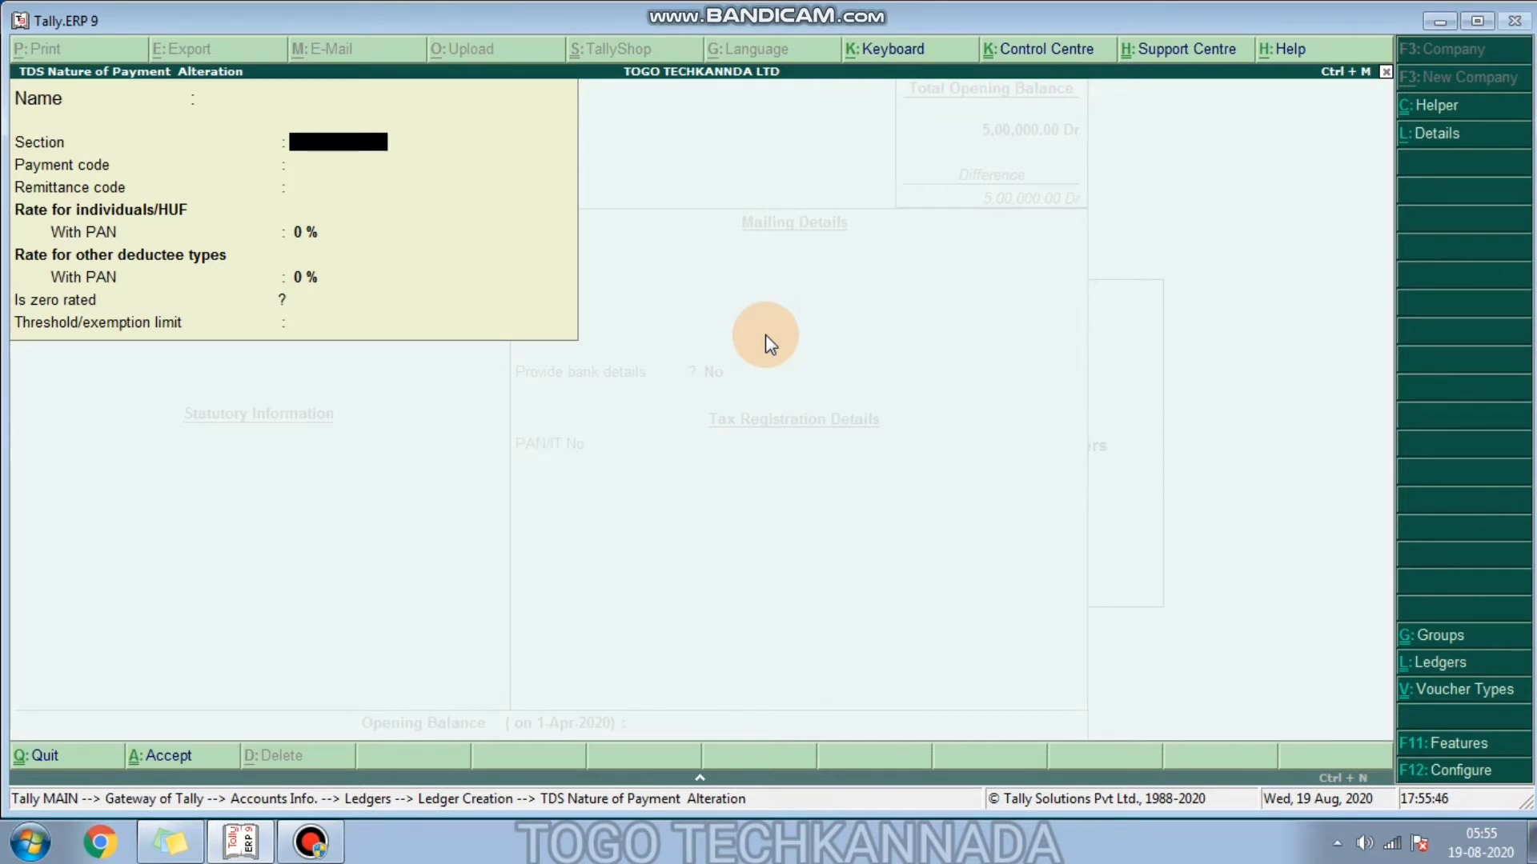
{"action": "key", "text": "Escape"}
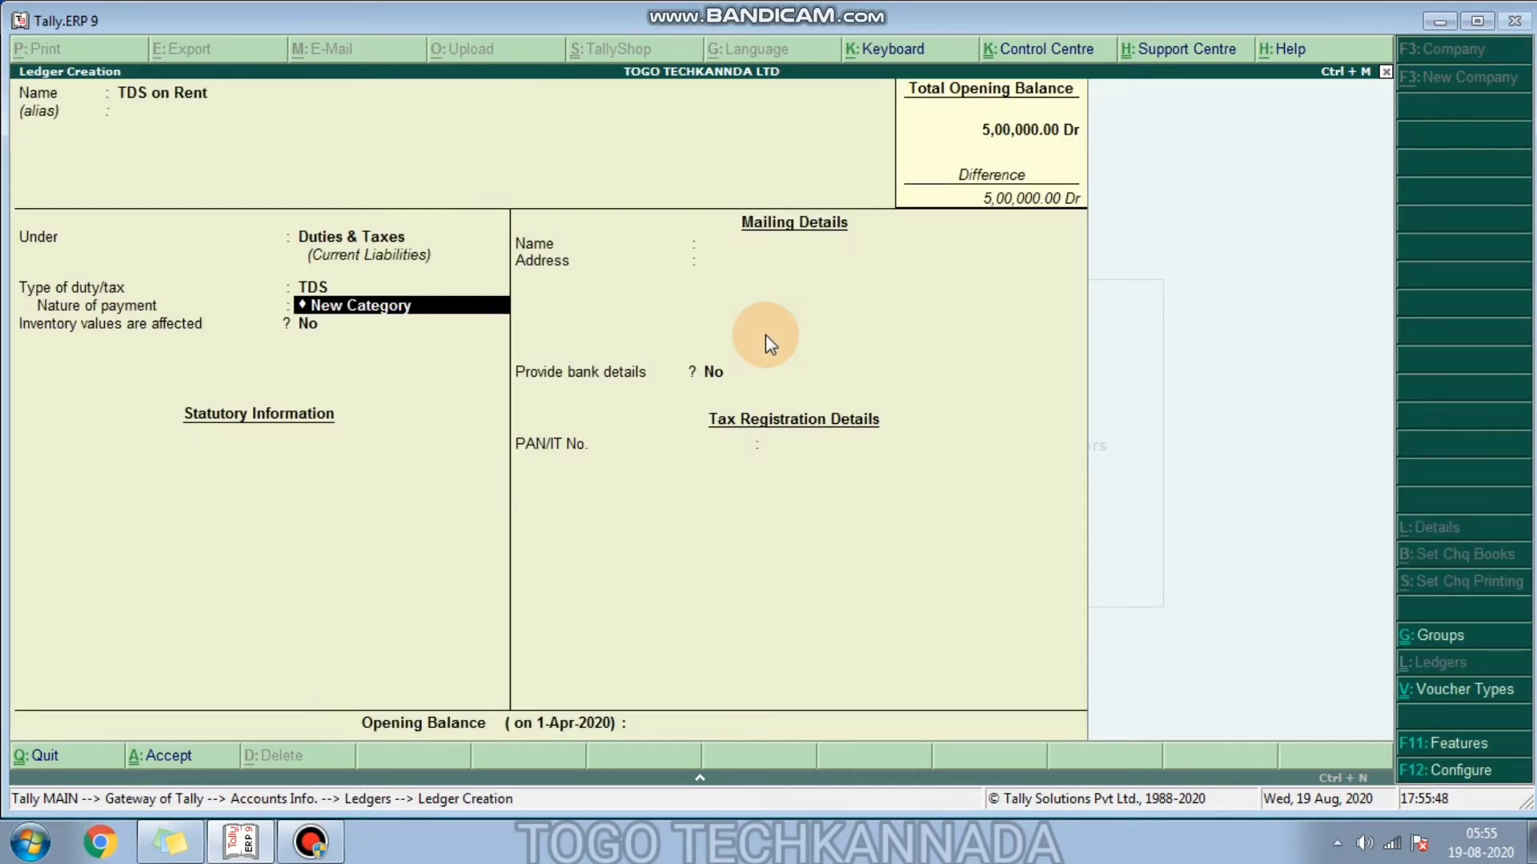
Step: Set the ledger's nature of payment to TDS on Rent
{"action": "key", "text": "Return"}
{"action": "key", "text": "BackSpace"}
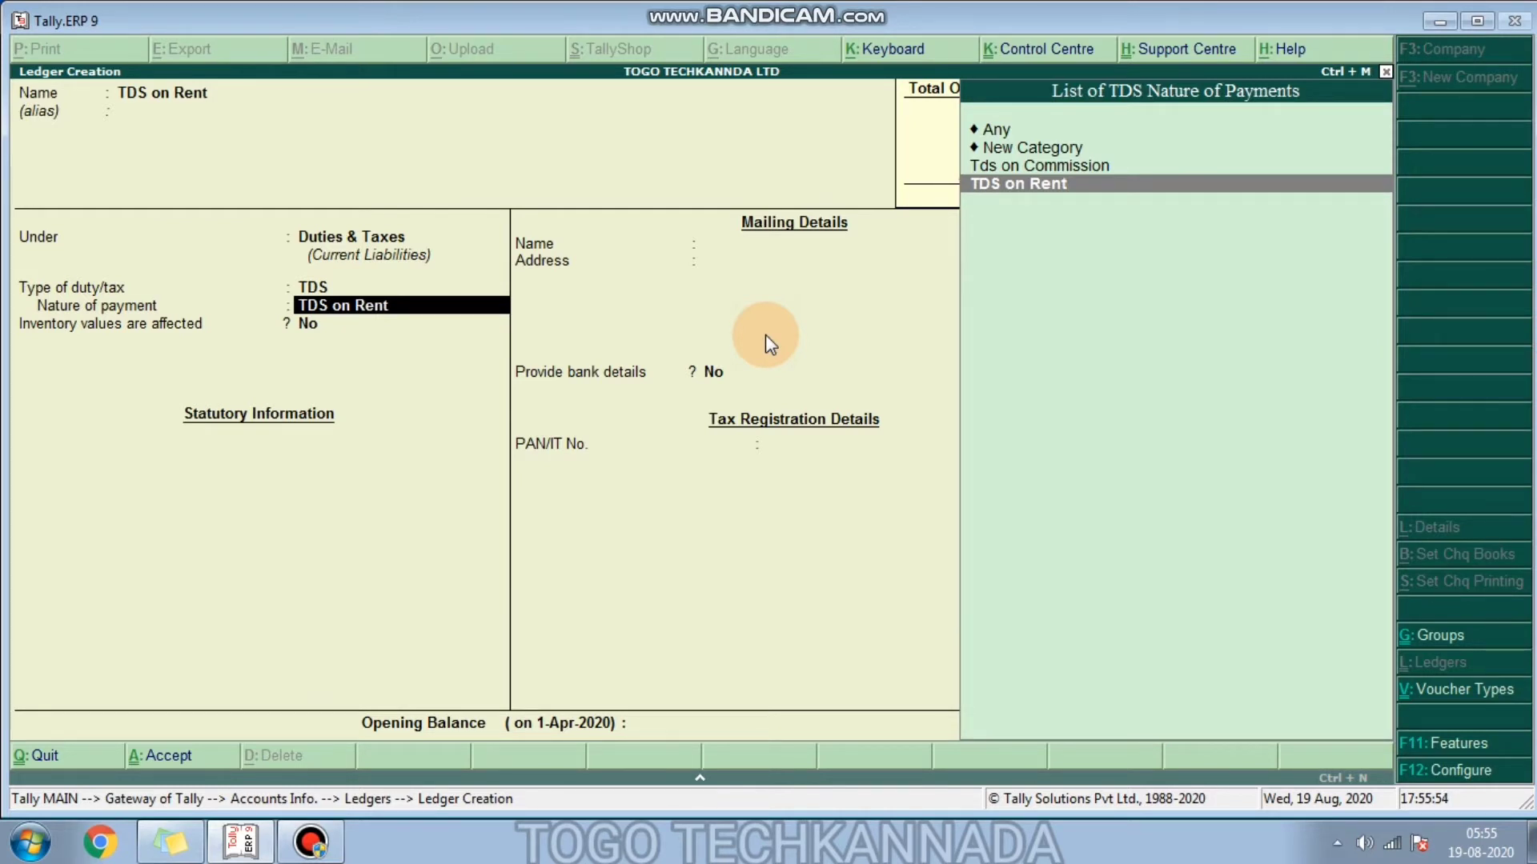
{"action": "key", "text": "BackSpace"}
{"action": "key", "text": "Return"}
Step: Start a new TDS nature of payment category from the ledger's nature of payment and name it TDS on Rent-1
{"action": "key", "text": "Up"}
{"action": "key", "text": "Down"}
{"action": "key", "text": "Up"}
{"action": "key", "text": "Up"}
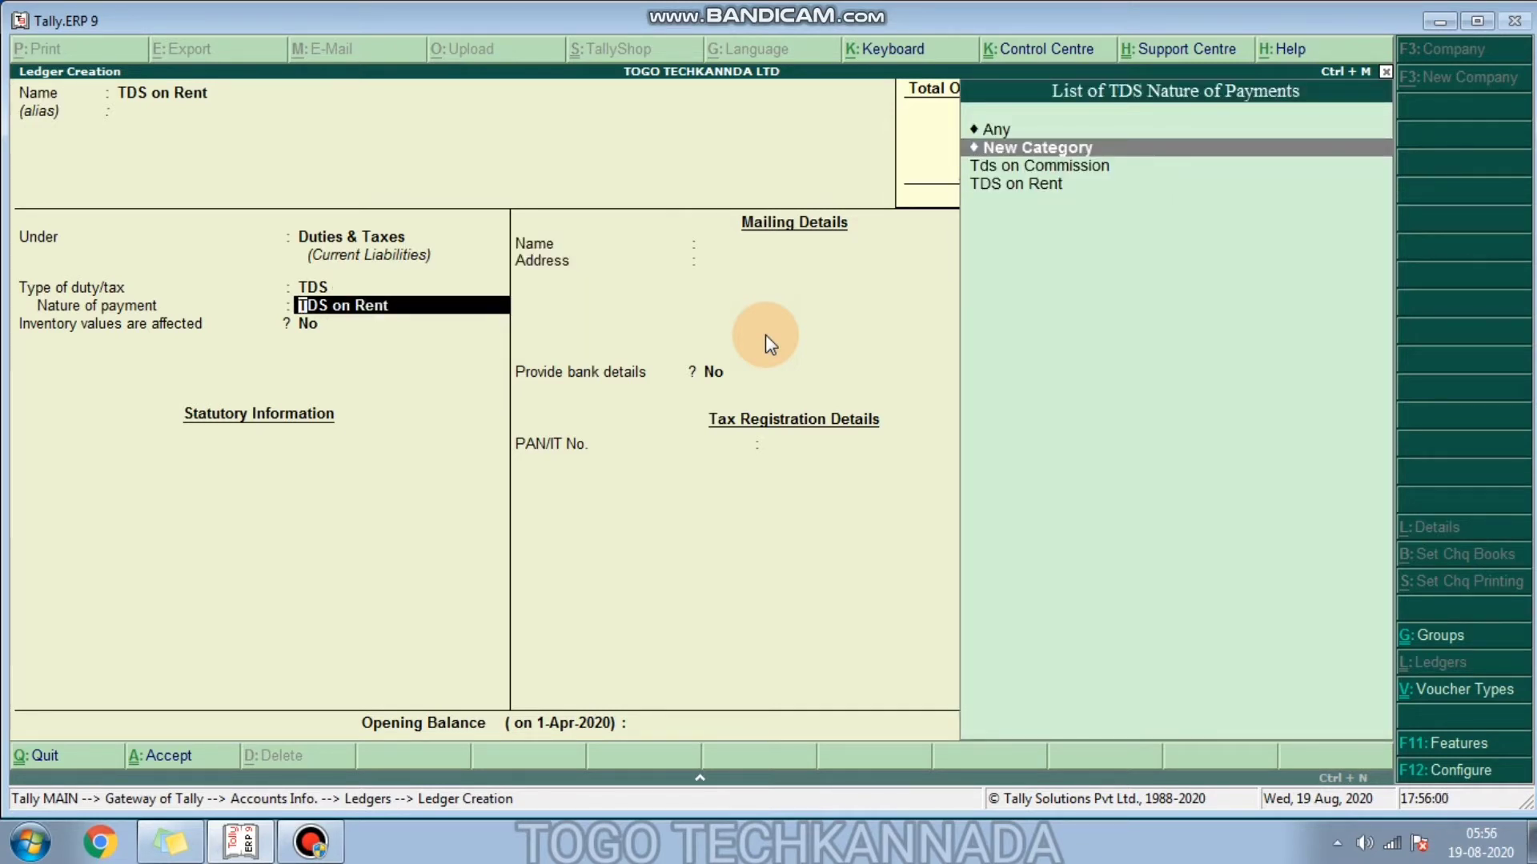
{"action": "key", "text": "Return"}
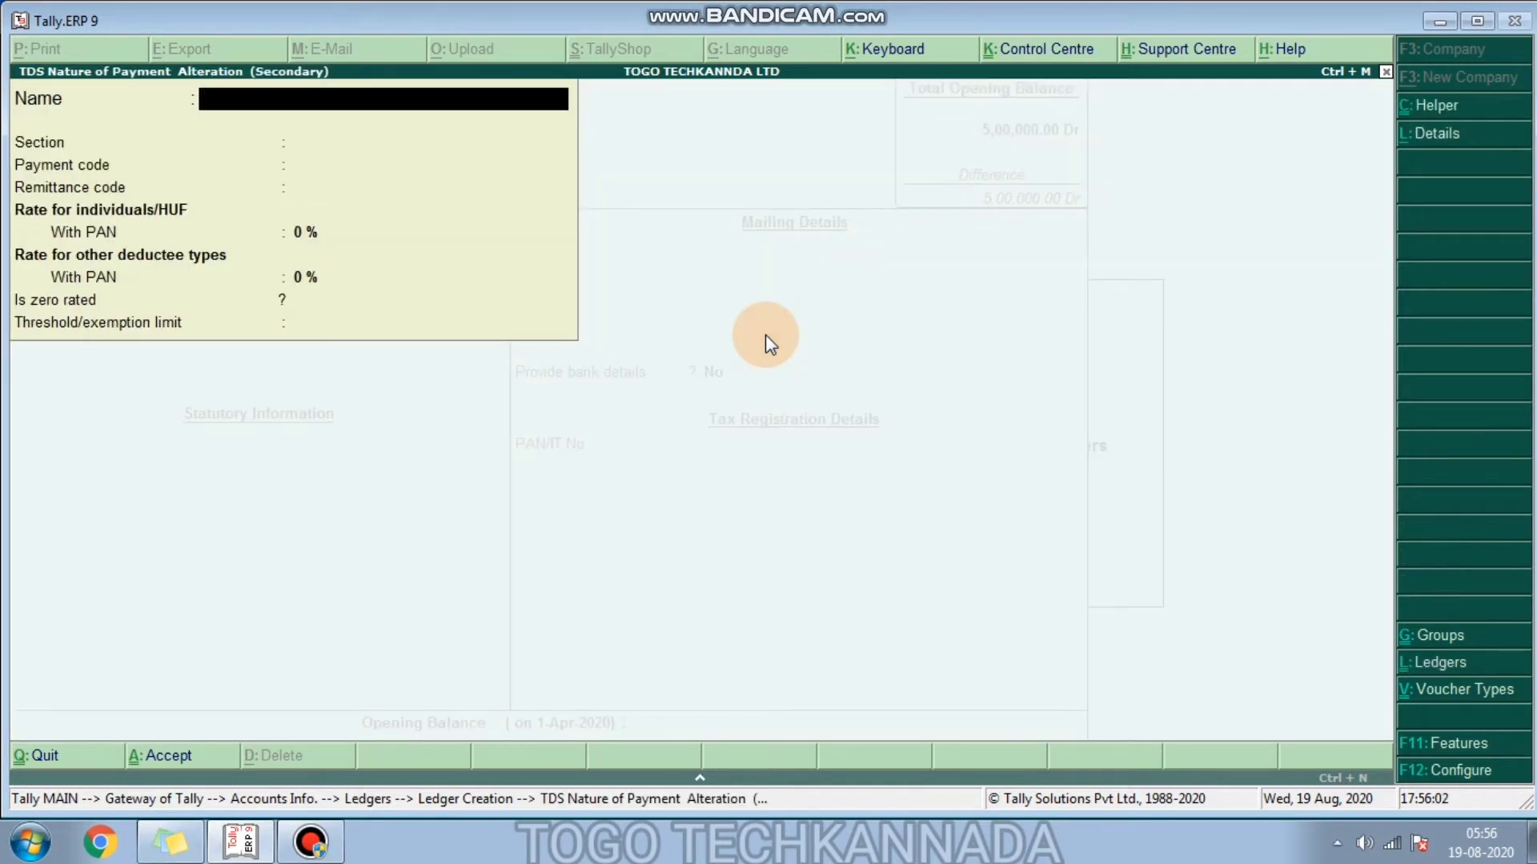
{"action": "type", "text": "TDS on Rent"}
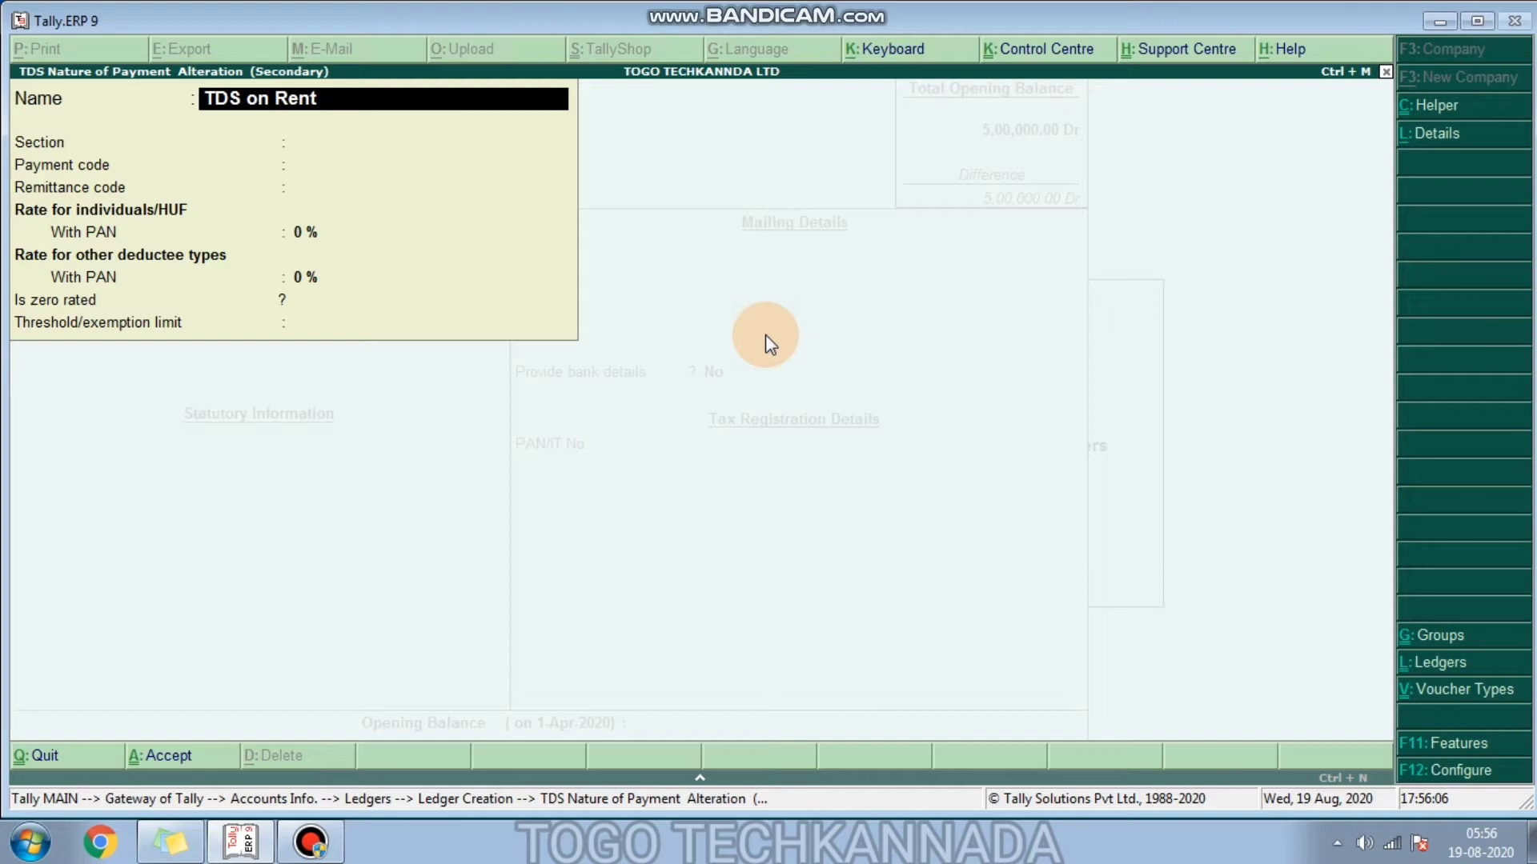
{"action": "key", "text": "Return"}
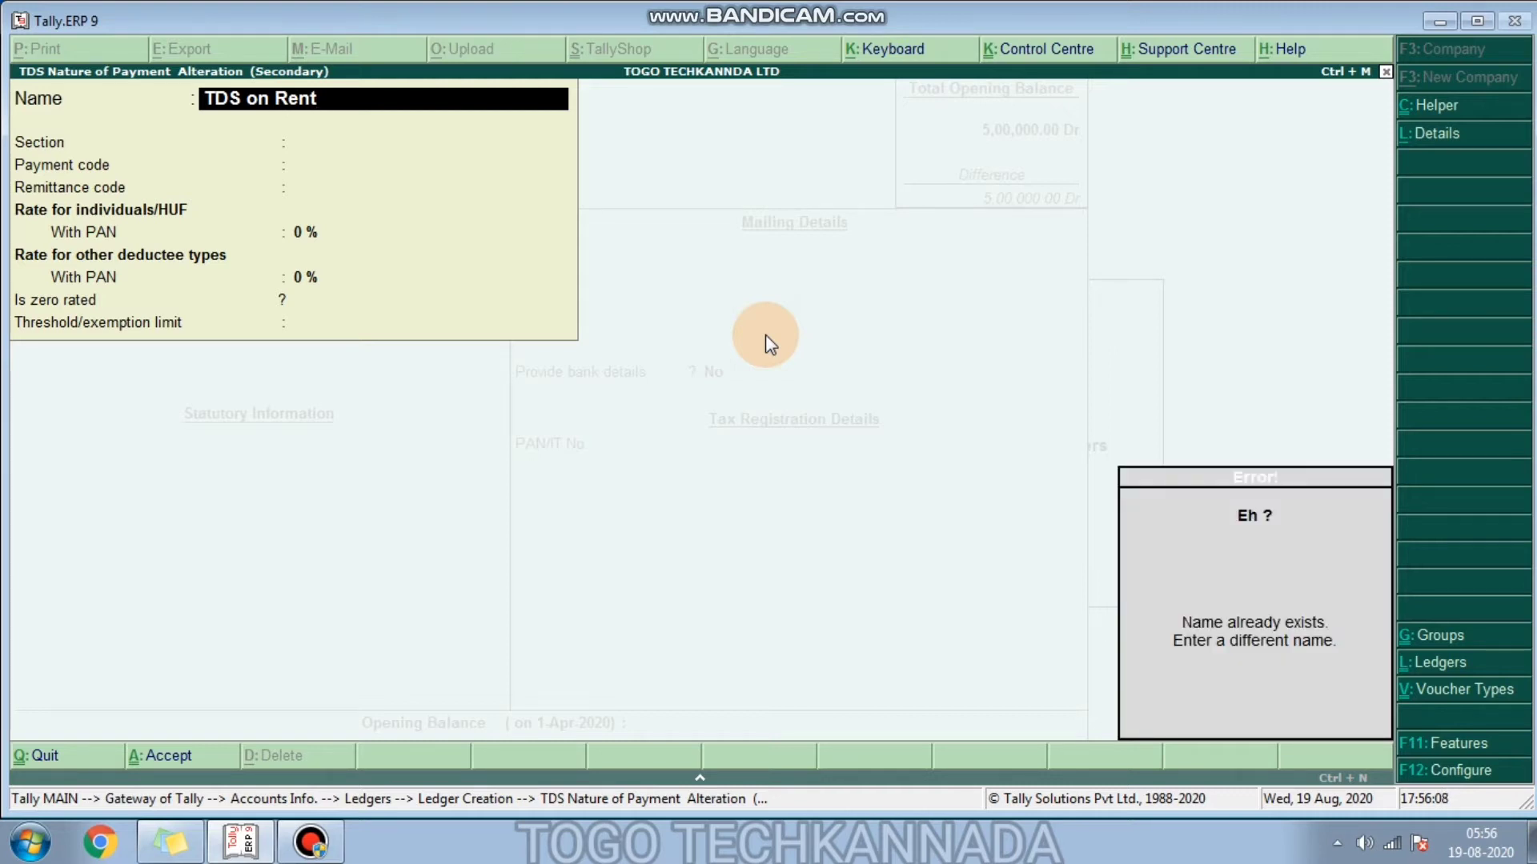
{"action": "type", "text": "-TDS"}
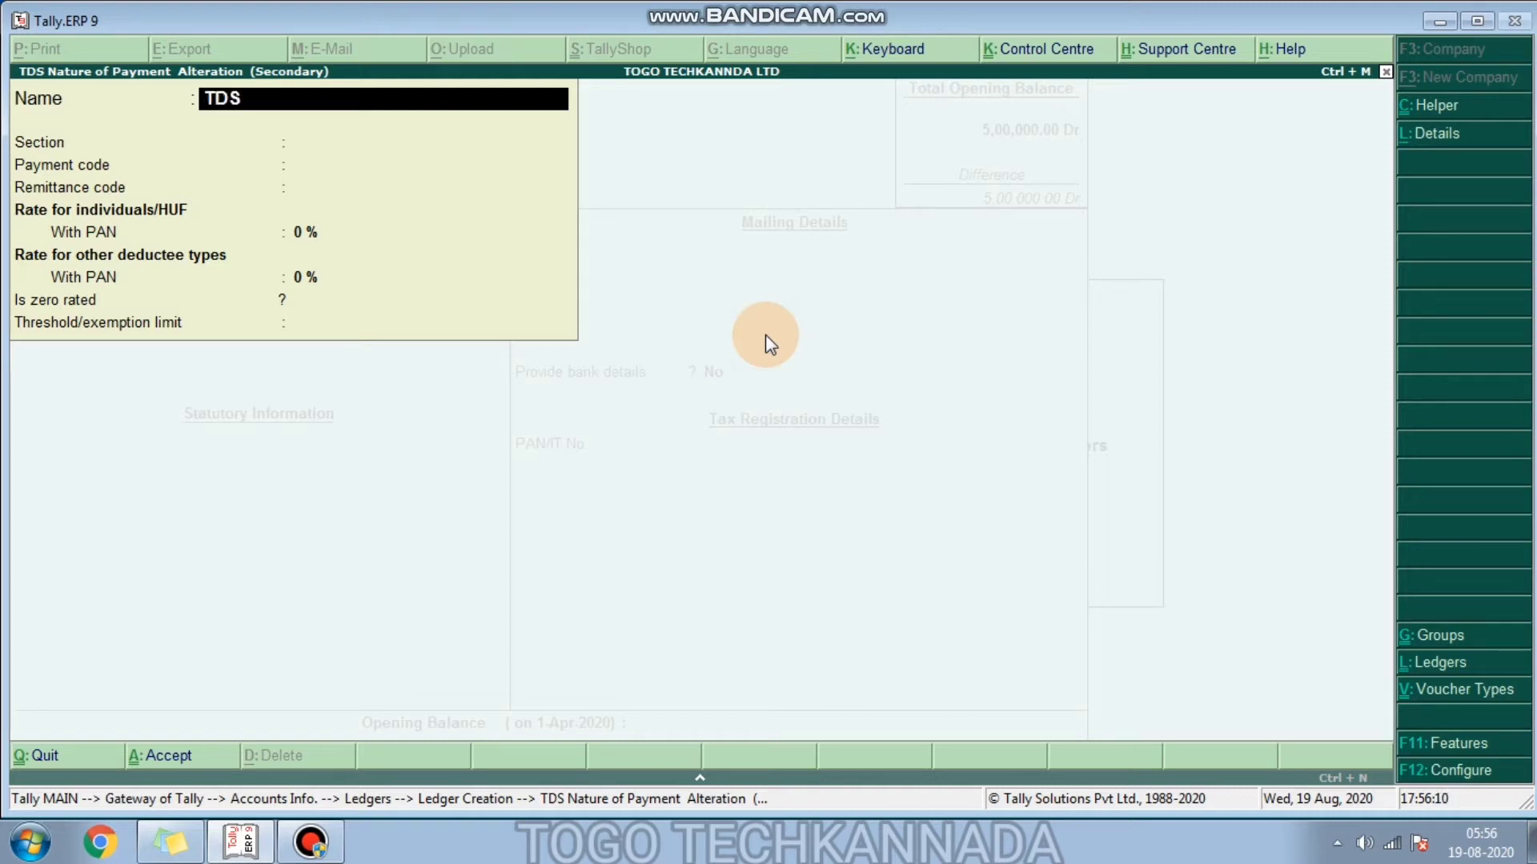
{"action": "type", "text": " on Rent-1"}
{"action": "key", "text": "Return"}
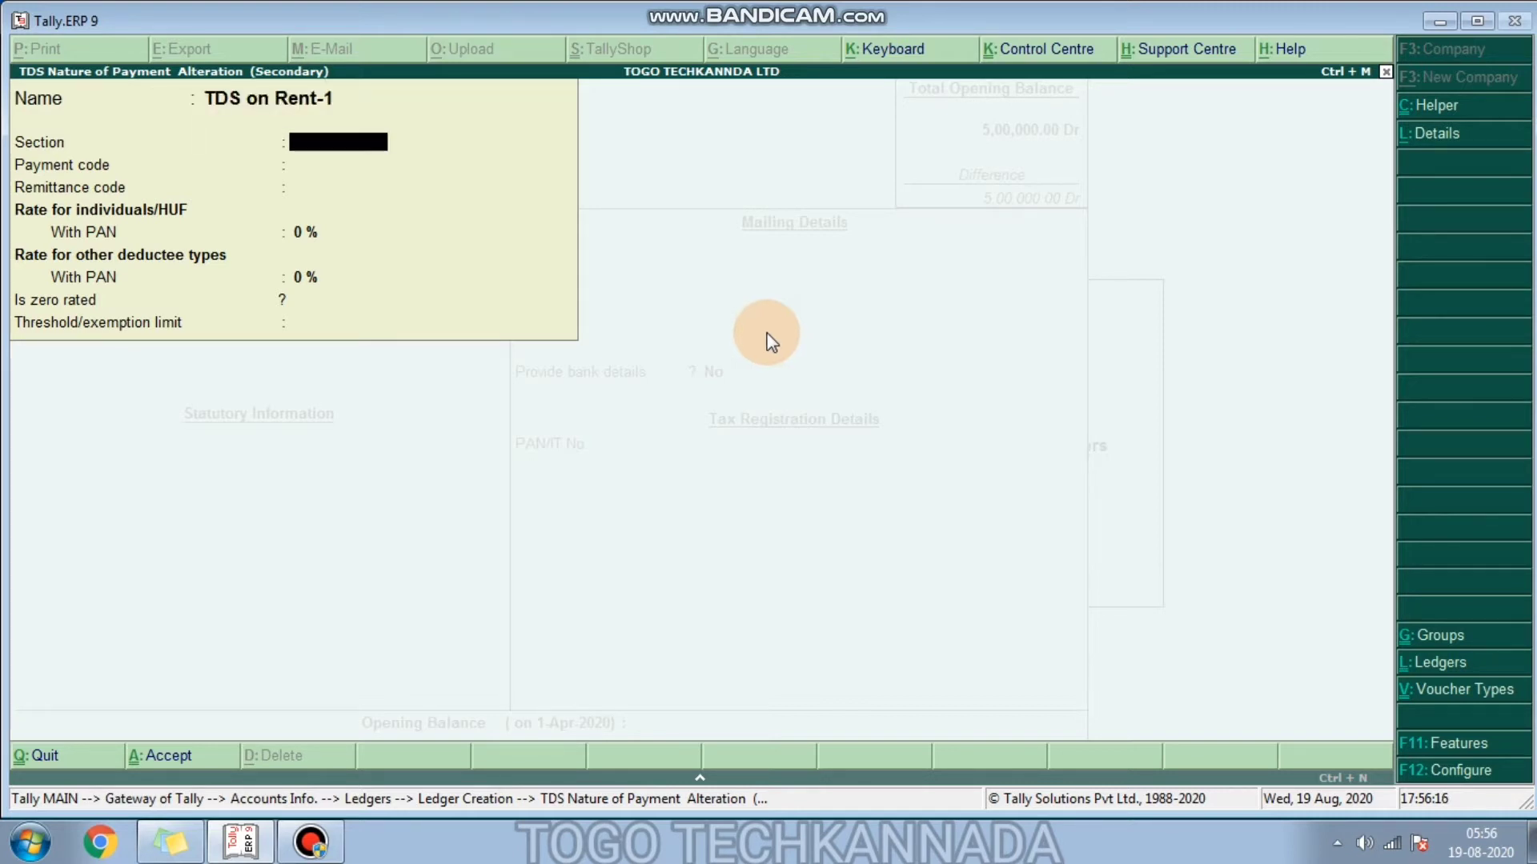
Step: Set the nature of payment's section to 194I without payment or remittance codes, and both with-PAN rates to 10 %
{"action": "type", "text": "194I"}
{"action": "key", "text": "Return"}
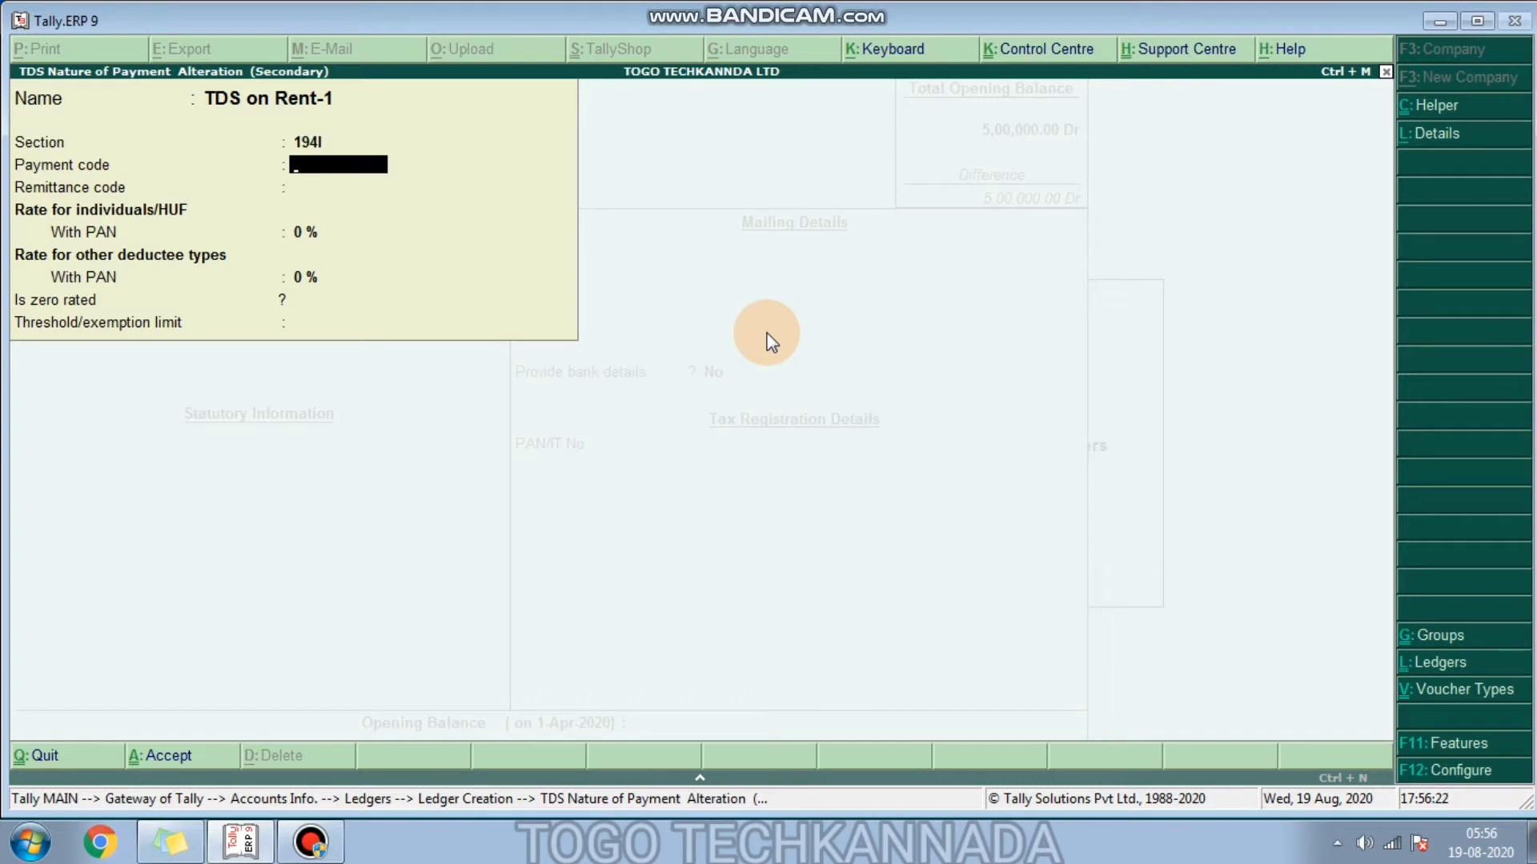
{"action": "key", "text": "Return"}
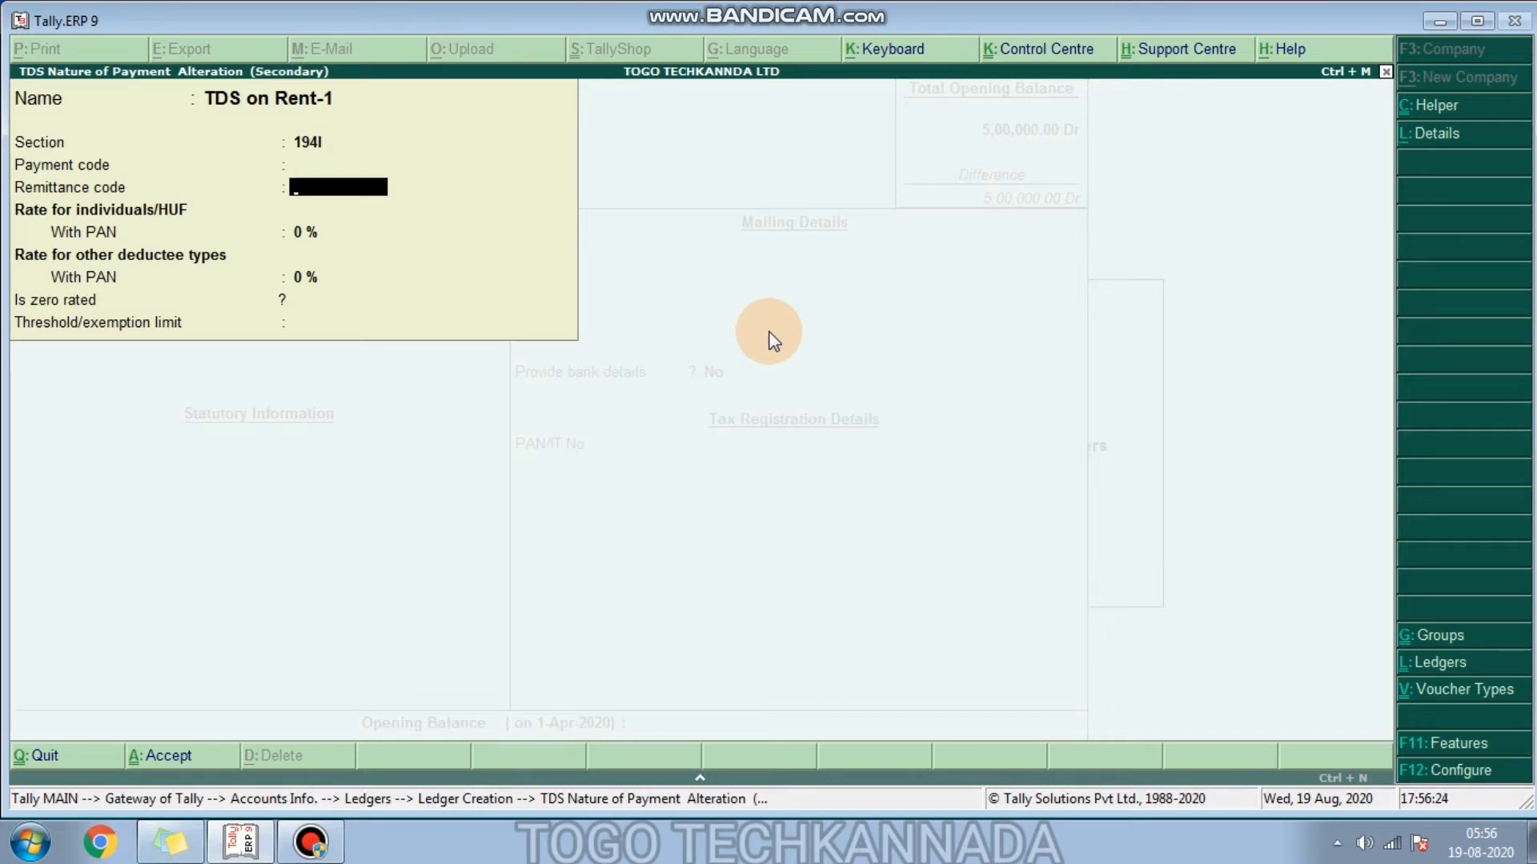
{"action": "key", "text": "Return"}
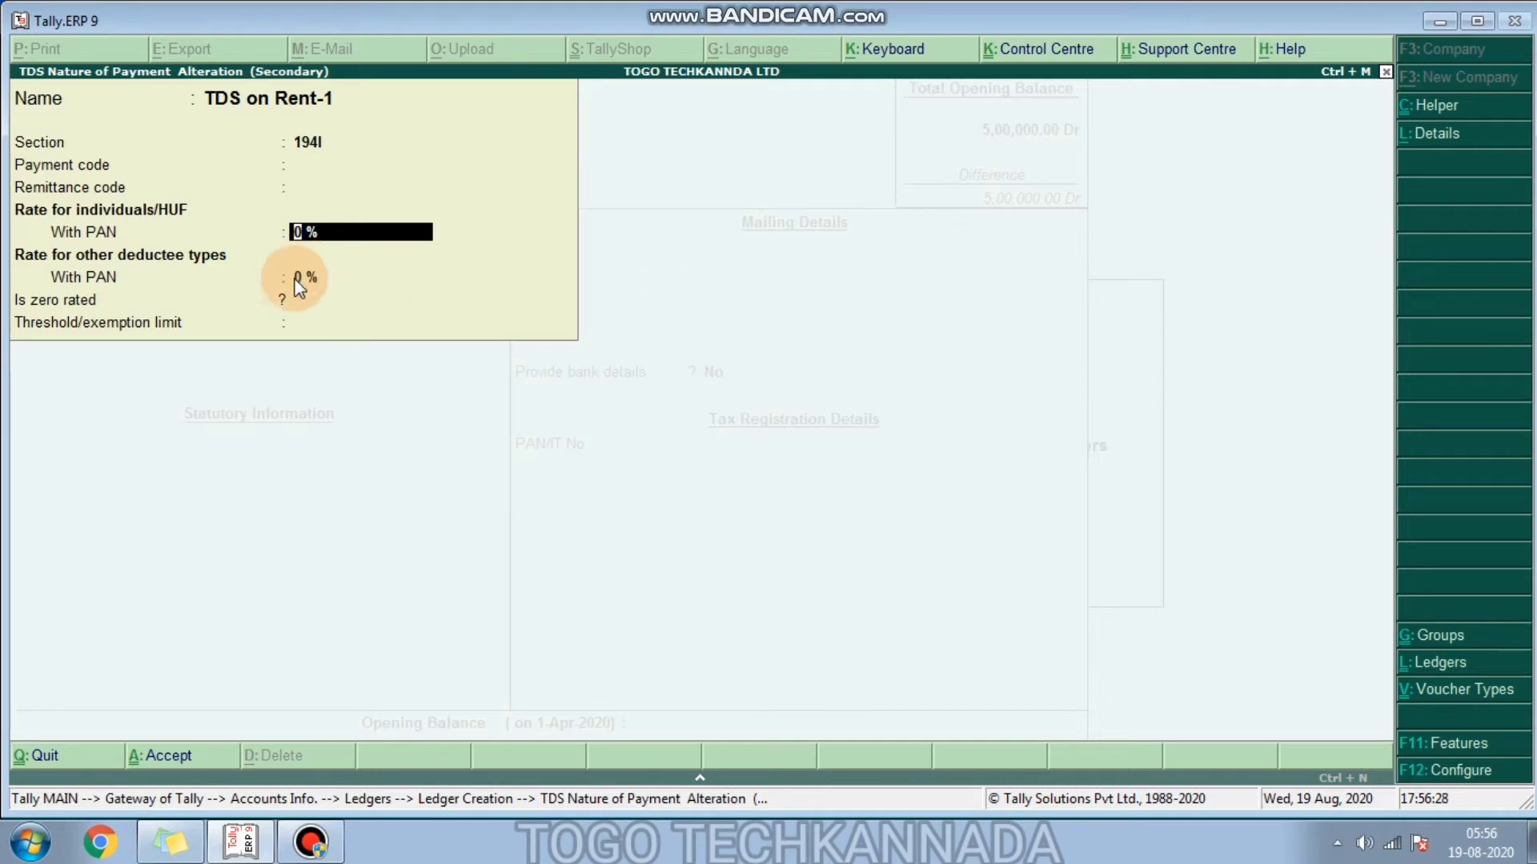
{"action": "type", "text": "10"}
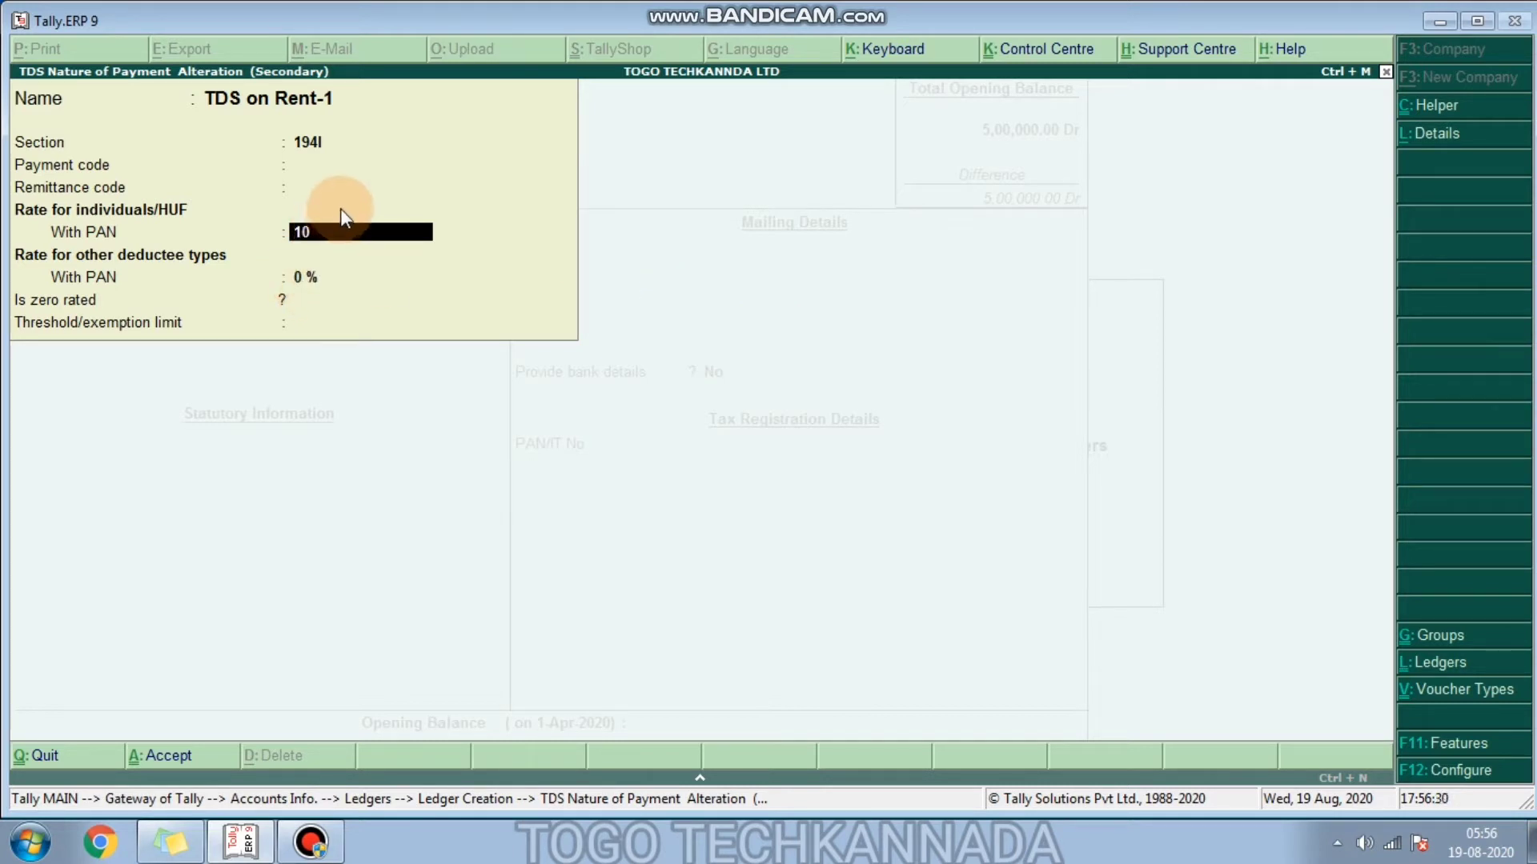
{"action": "key", "text": "Return"}
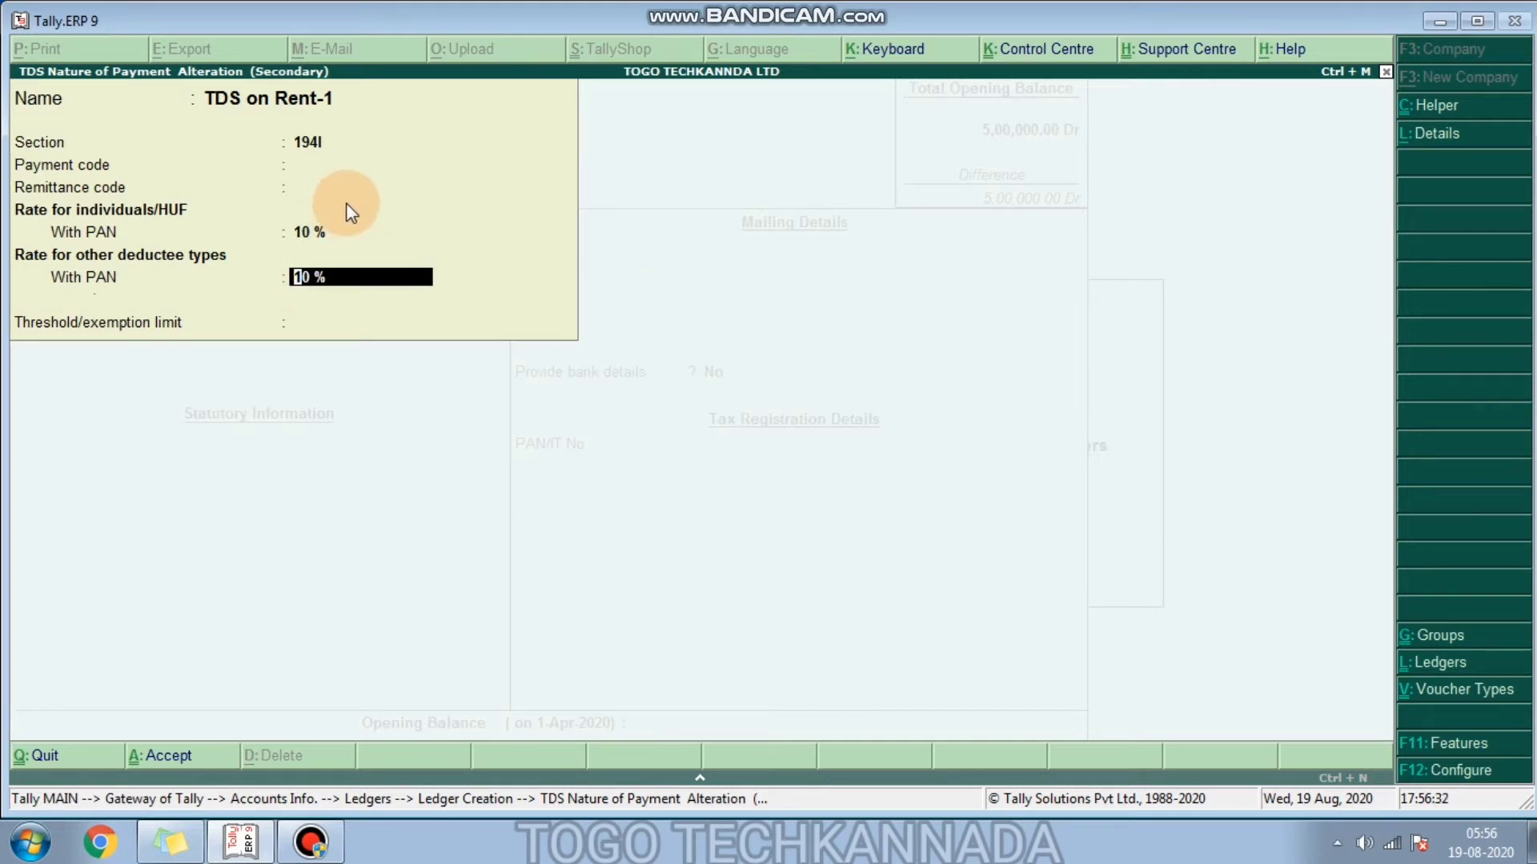
{"action": "key", "text": "Return"}
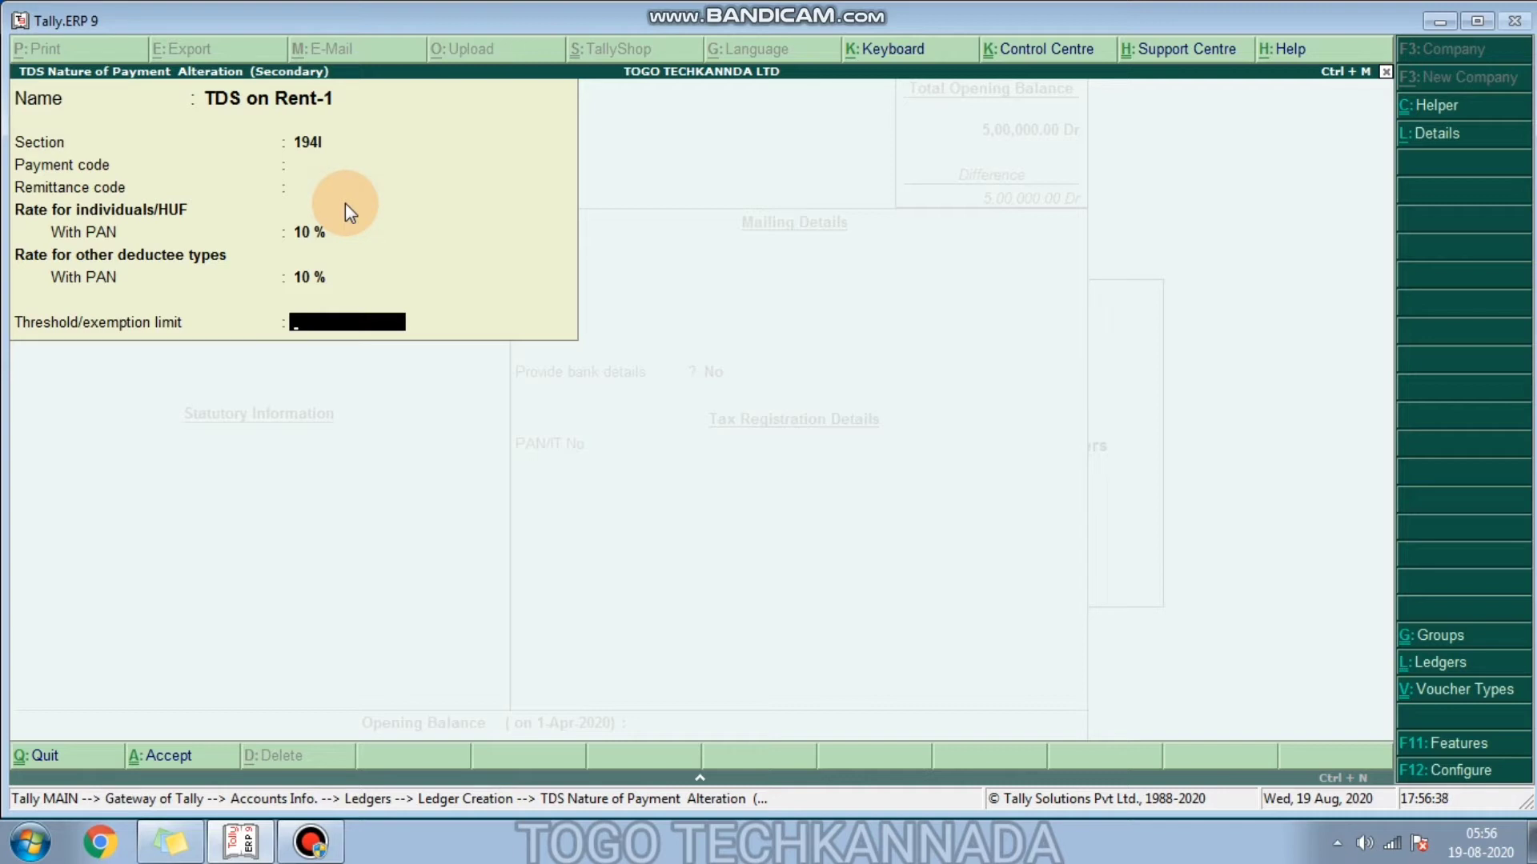
Step: Set the threshold/exemption limit to 240000 and save both the nature of payment and the TDS on Rent ledger
{"action": "type", "text": "240000"}
{"action": "key", "text": "Return"}
{"action": "key", "text": "Return"}
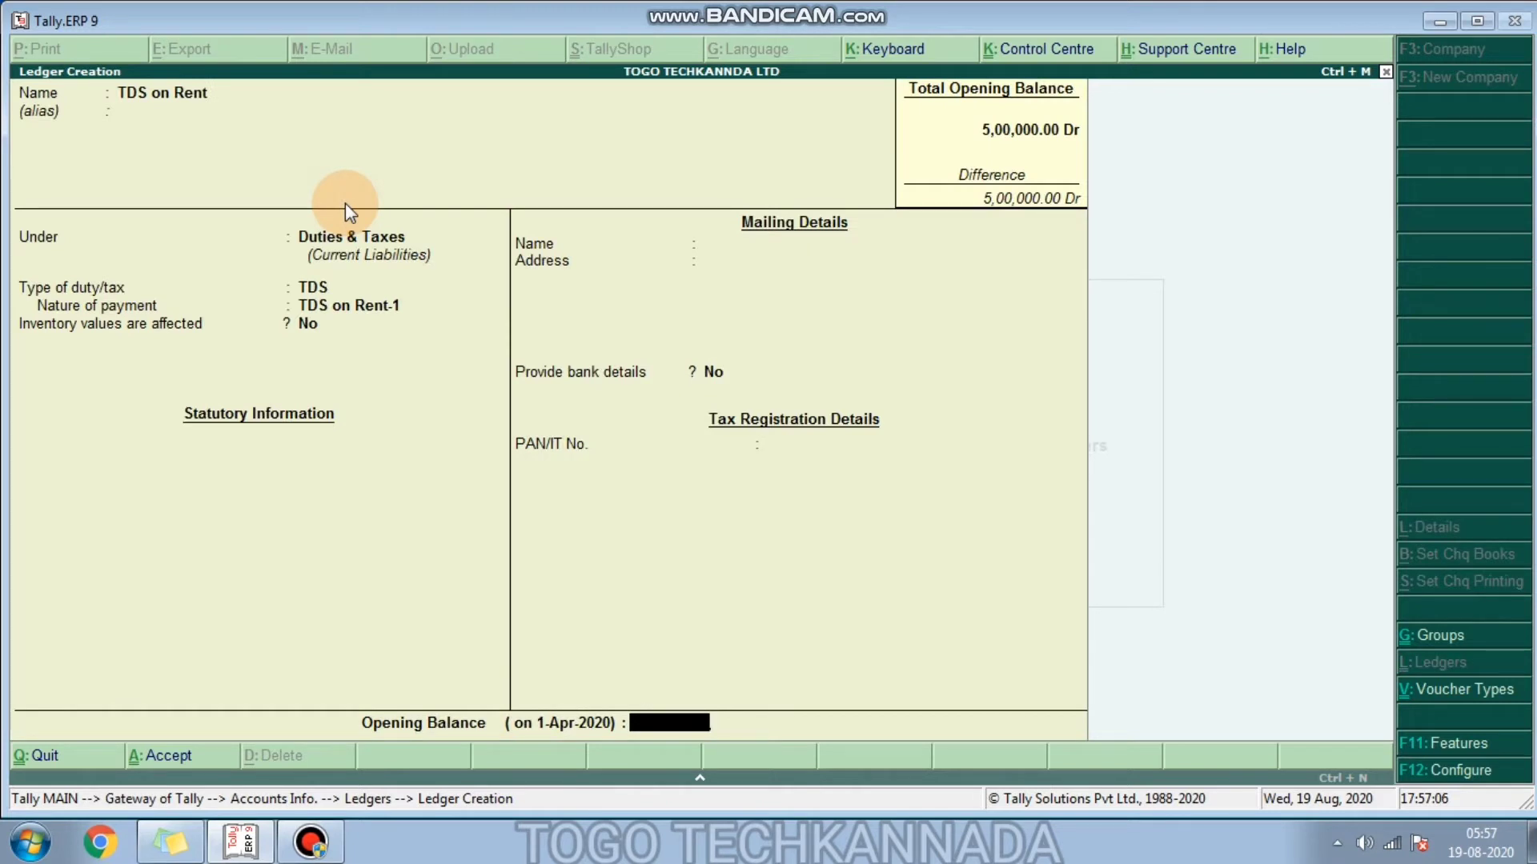
{"action": "key", "text": "Return"}
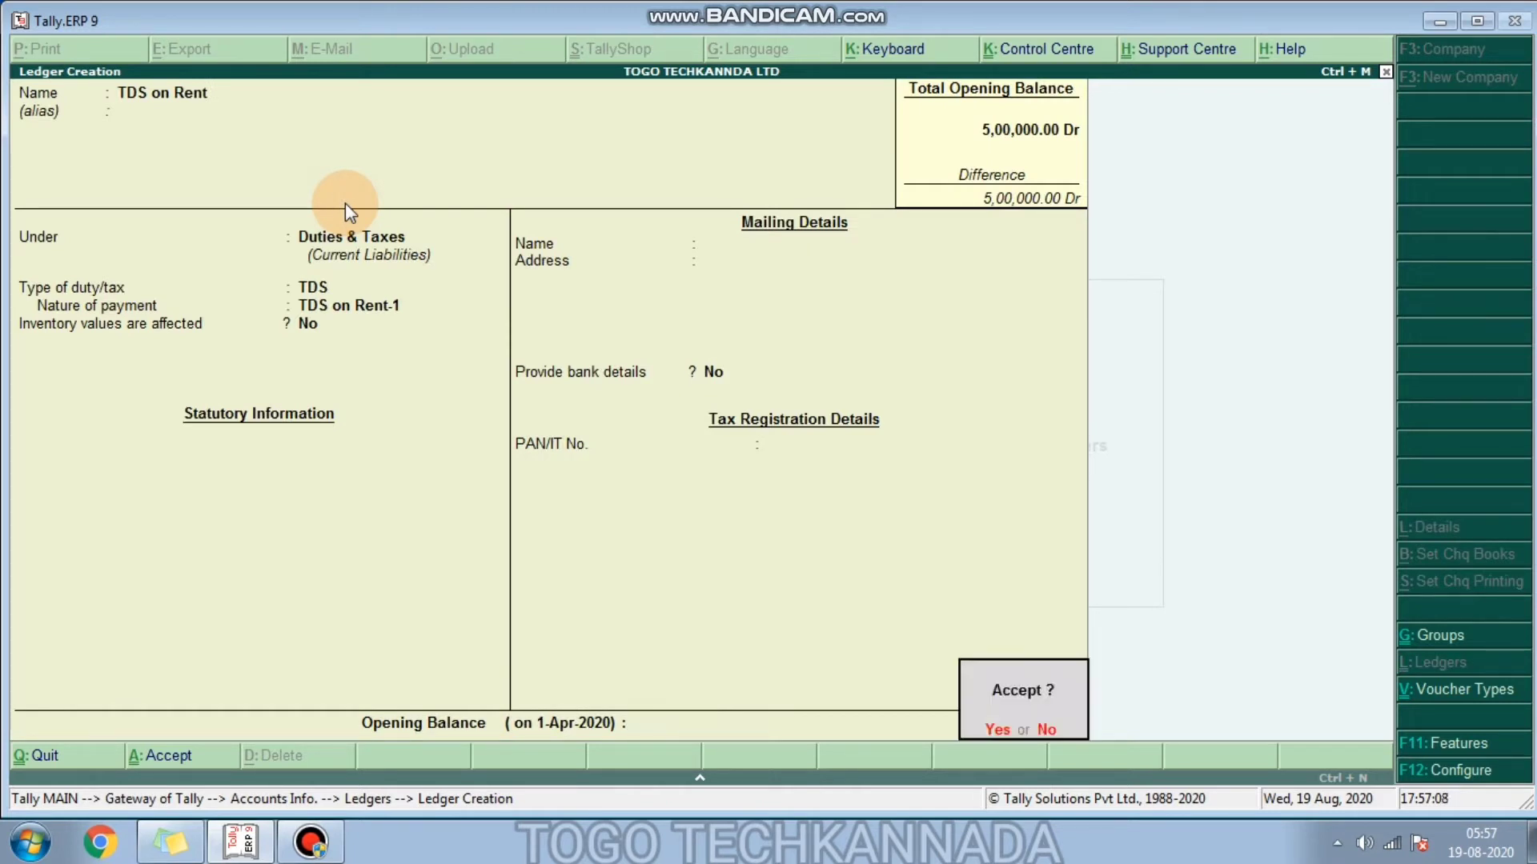
{"action": "key", "text": "Return"}
Step: Start a ledger named TDS on Commission without an alias, under Duties & Taxes, with type of duty/tax TDS
{"action": "type", "text": "Tds"}
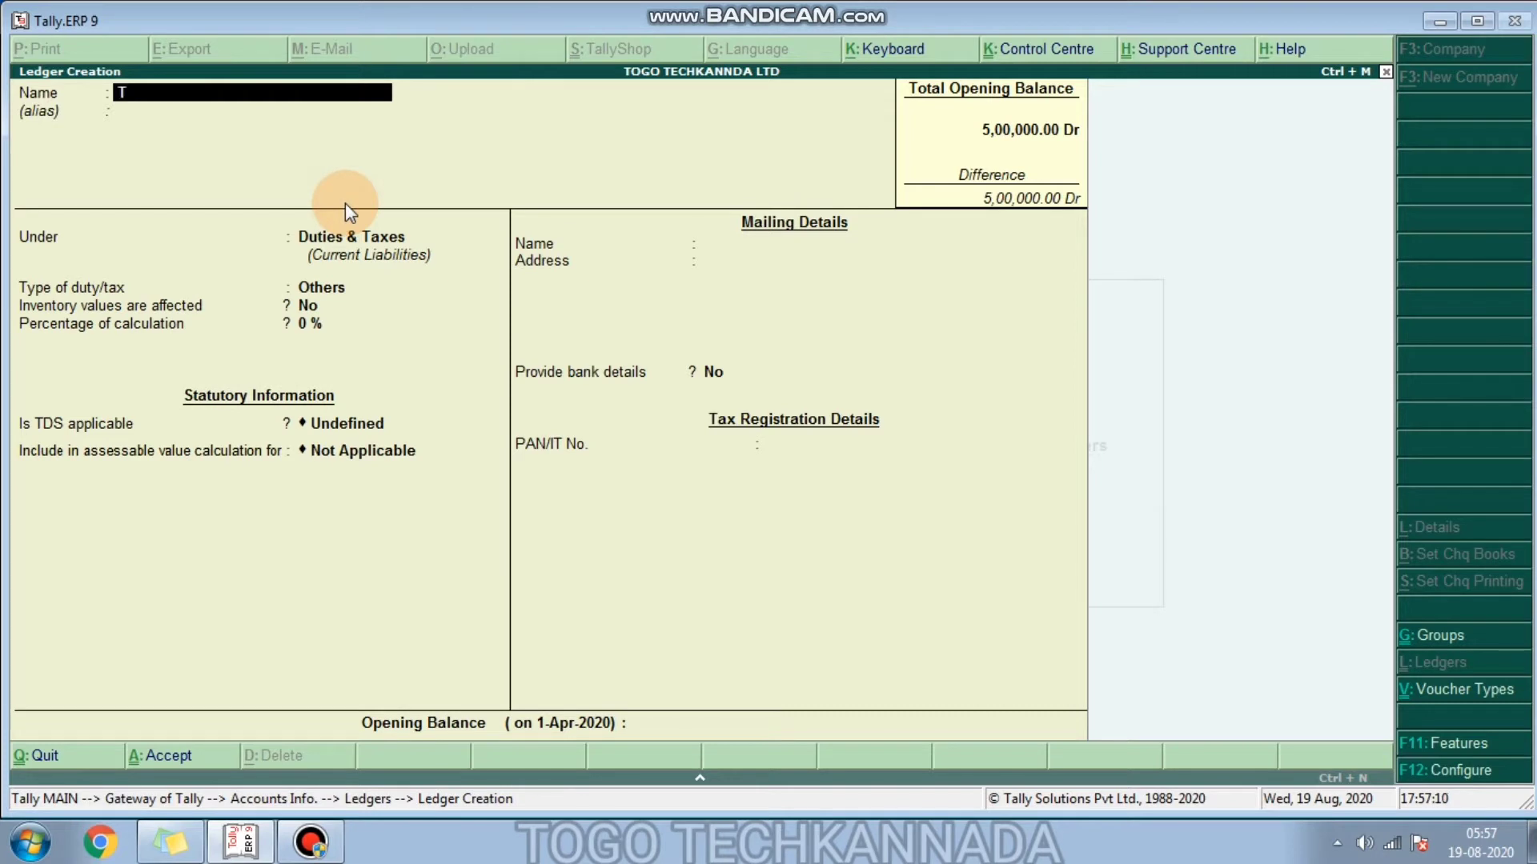
{"action": "key", "text": "BackSpace"}
{"action": "key", "text": "BackSpace"}
{"action": "key", "text": "BackSpace"}
{"action": "type", "text": "TDS on Commission"}
{"action": "key", "text": "Return"}
{"action": "key", "text": "Return"}
{"action": "key", "text": "Return"}
{"action": "key", "text": "Down"}
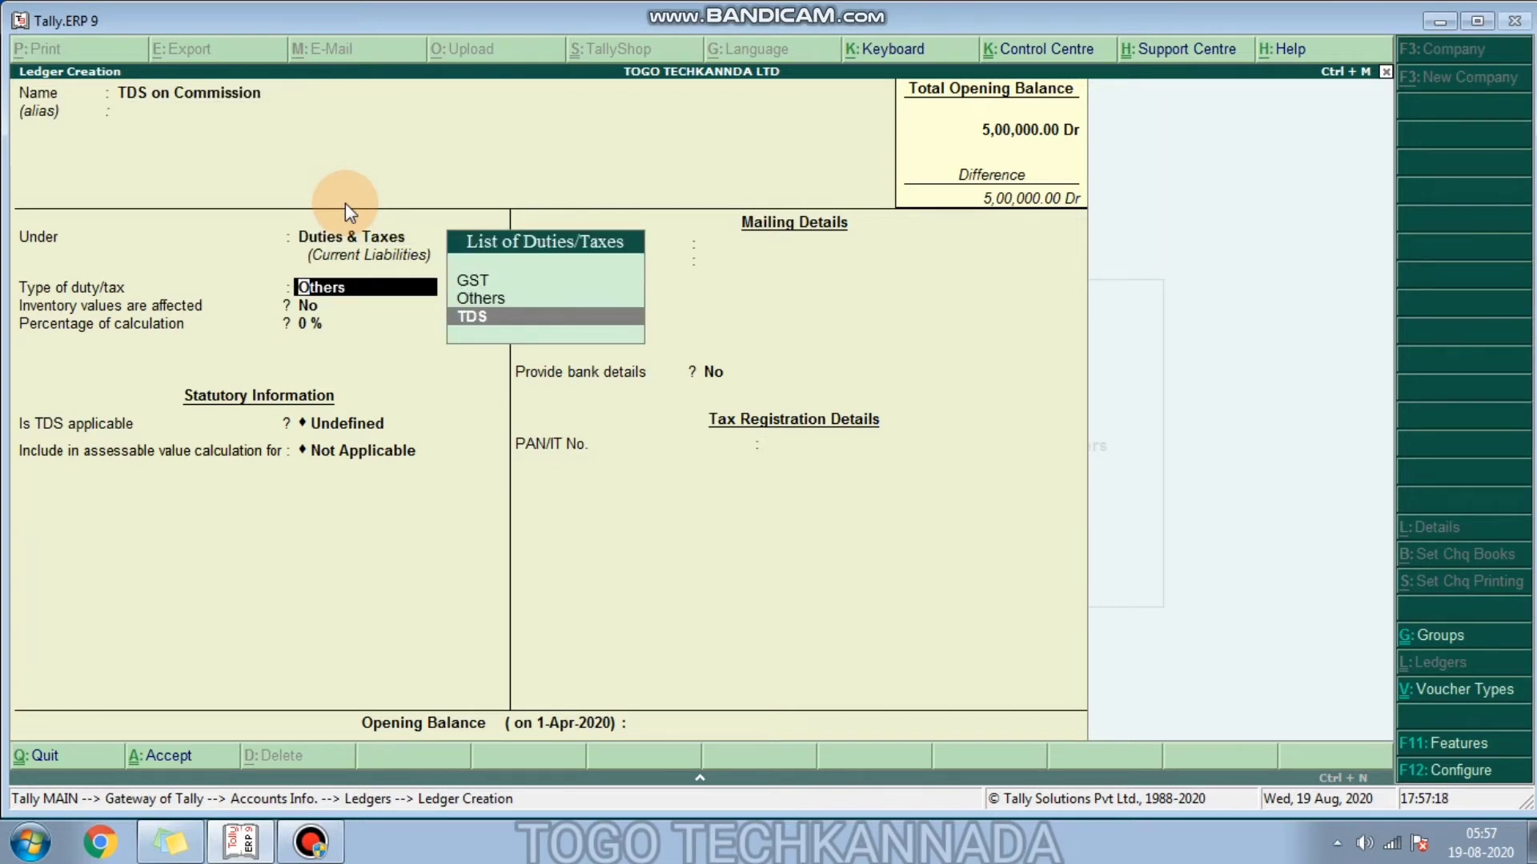
{"action": "key", "text": "Return"}
Step: Start a new nature of payment category for the ledger and name it TDS on Commission-1
{"action": "key", "text": "Down"}
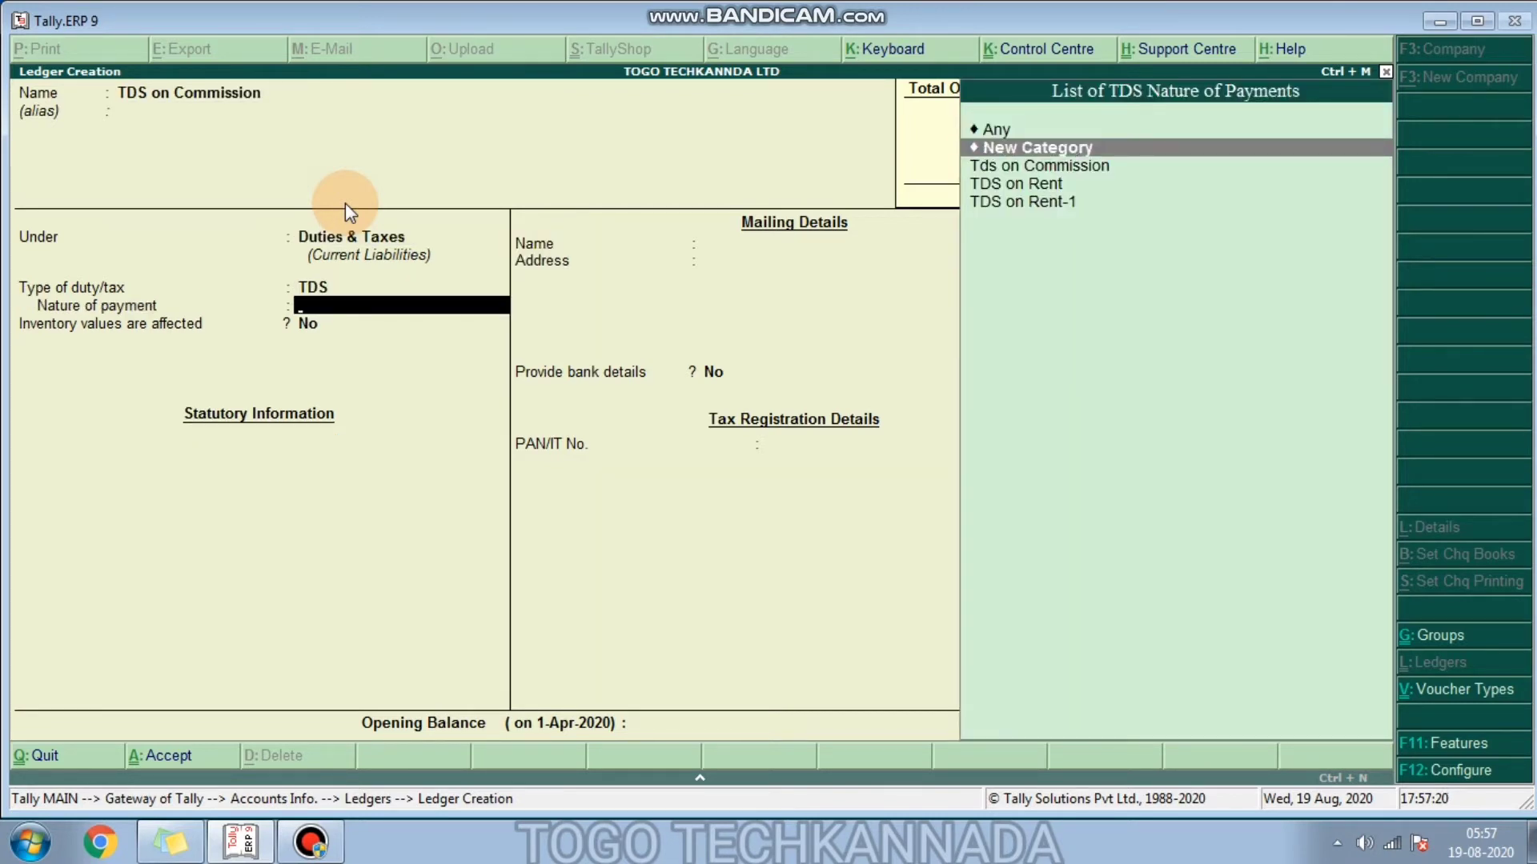
{"action": "key", "text": "Return"}
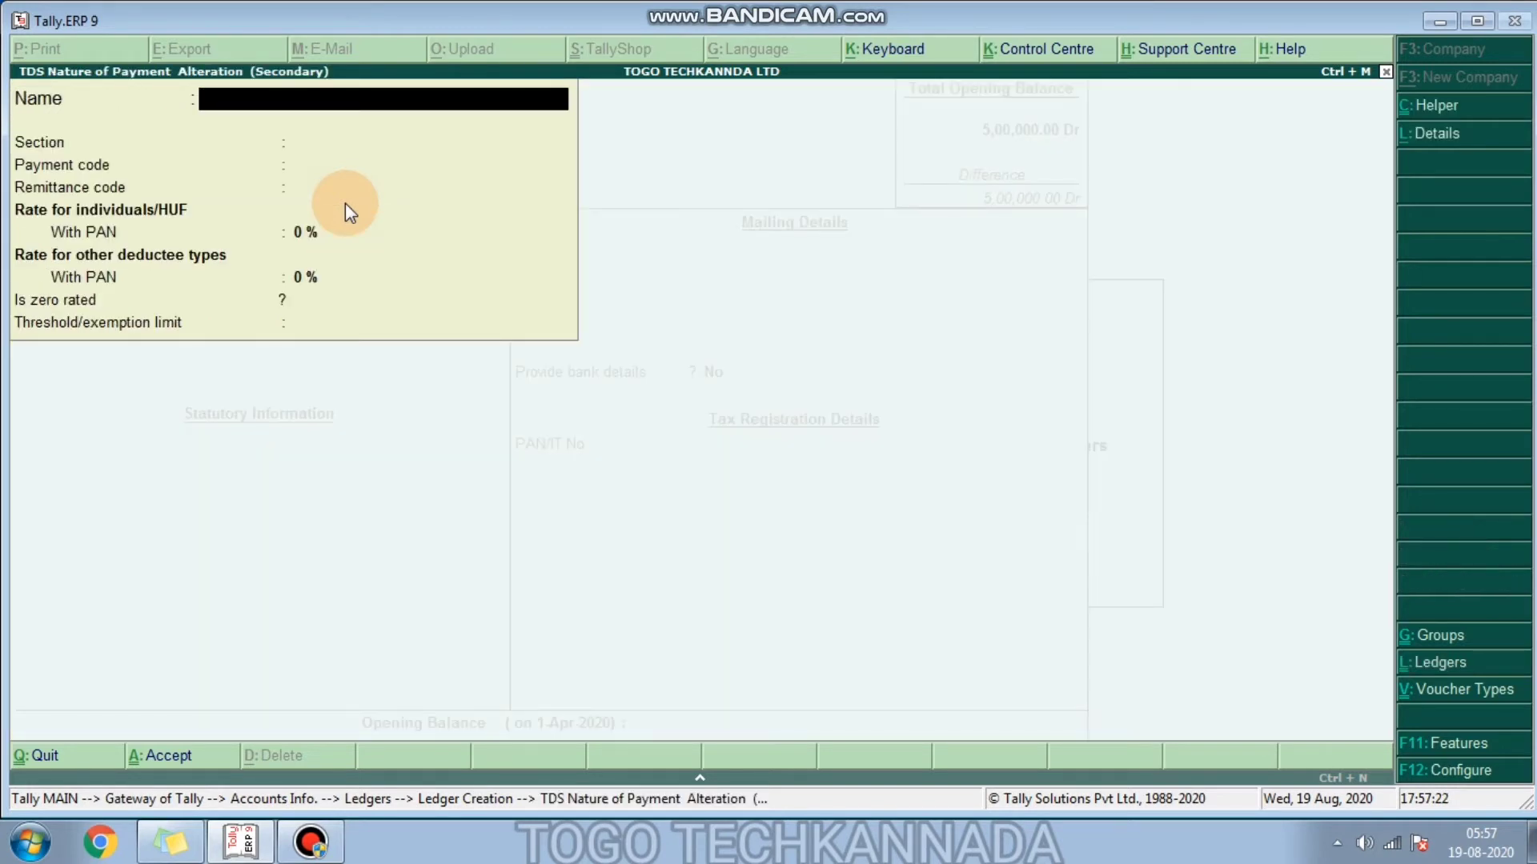
{"action": "type", "text": "TDS on Commiss"}
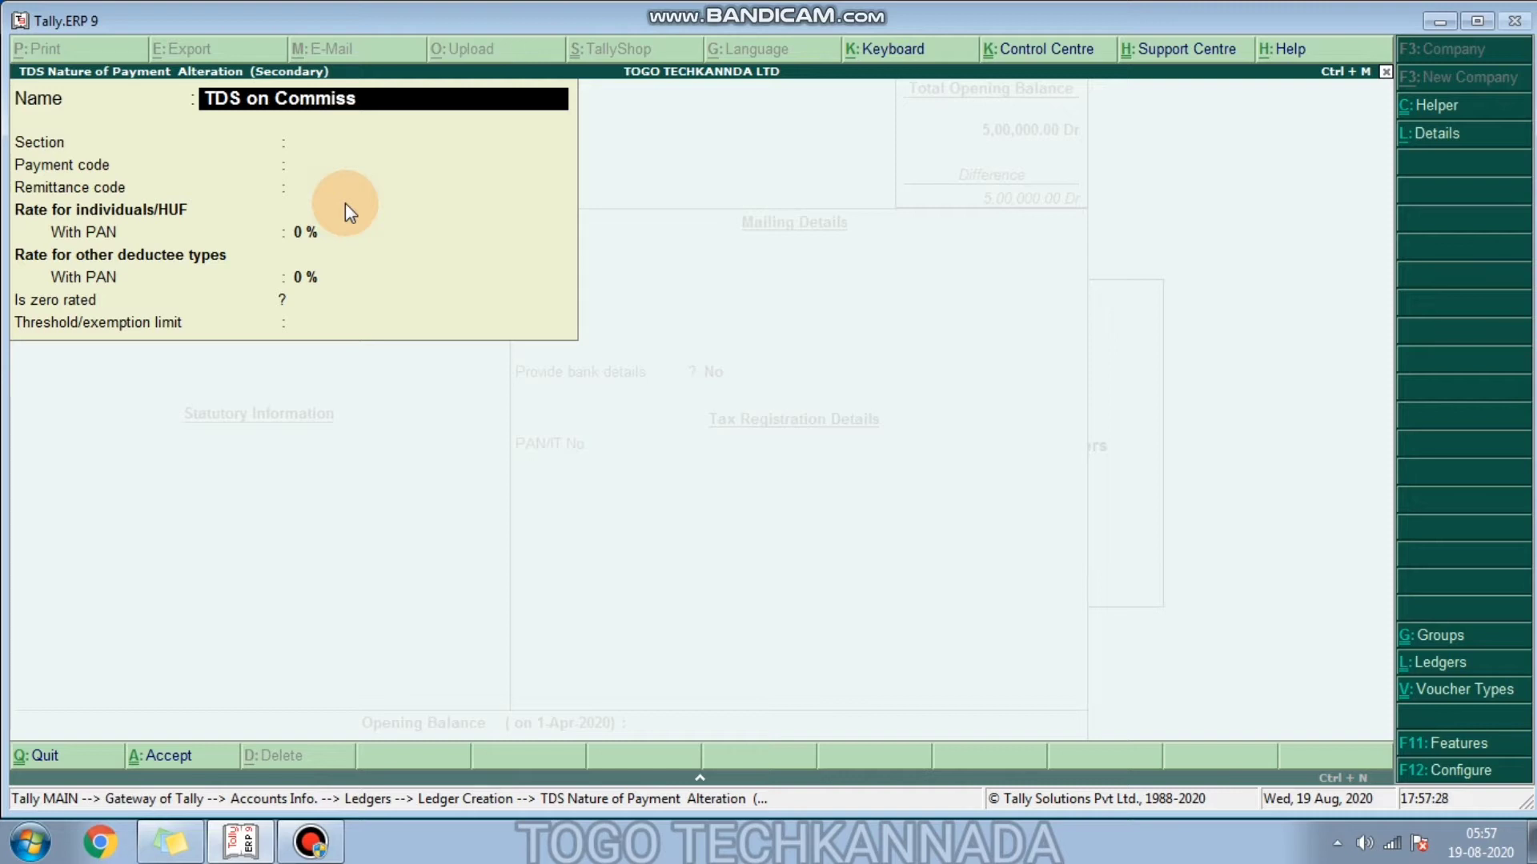
{"action": "type", "text": "ion-1"}
{"action": "key", "text": "Return"}
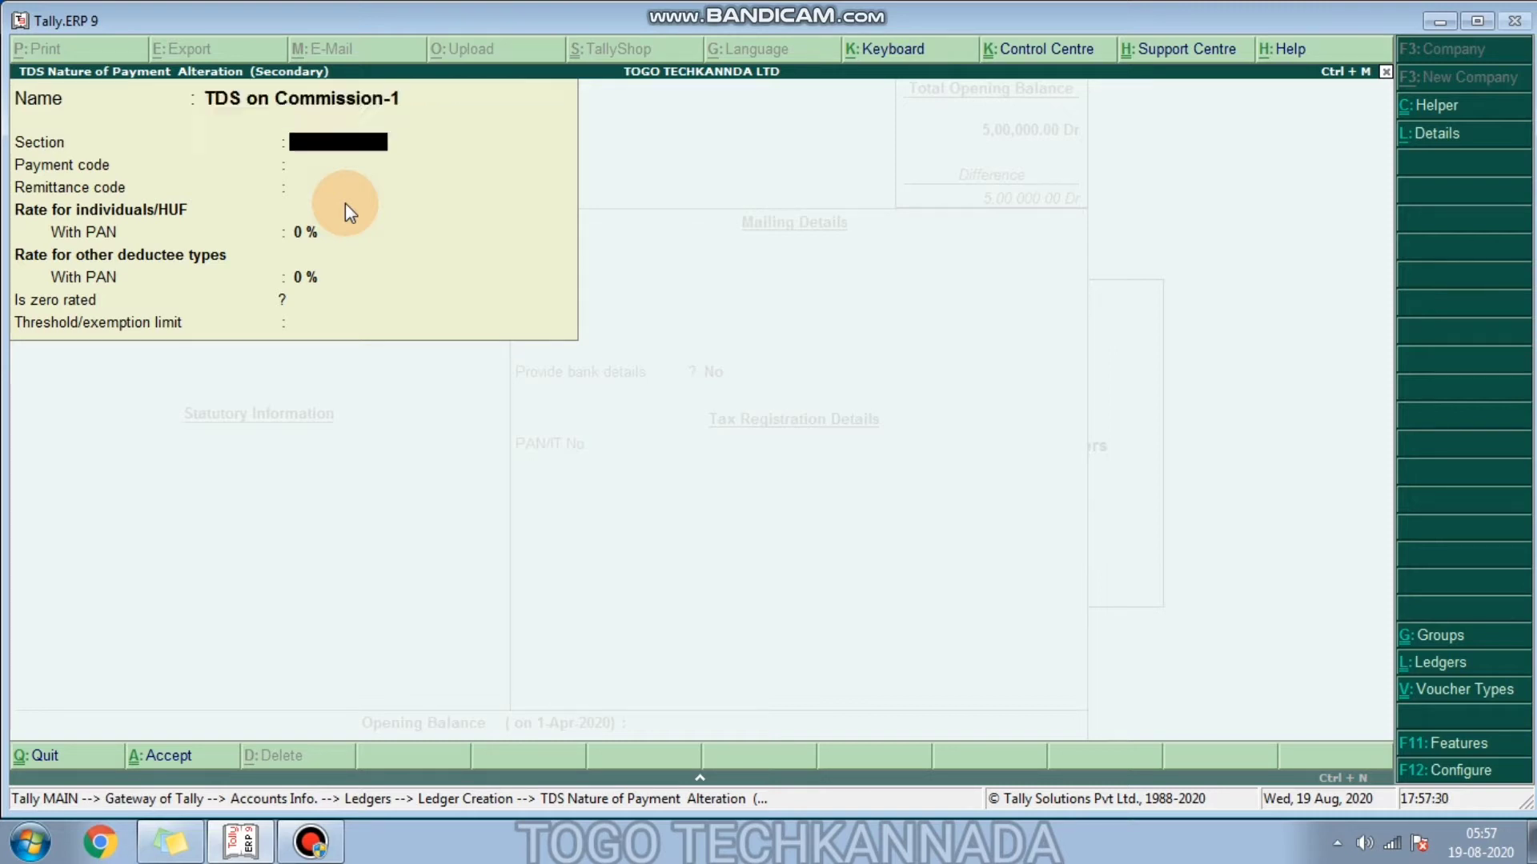
Step: Set the nature of payment's section to 194H without payment or remittance codes, and both with-PAN rates to 5 %
{"action": "type", "text": "194H"}
{"action": "key", "text": "Return"}
{"action": "key", "text": "Return"}
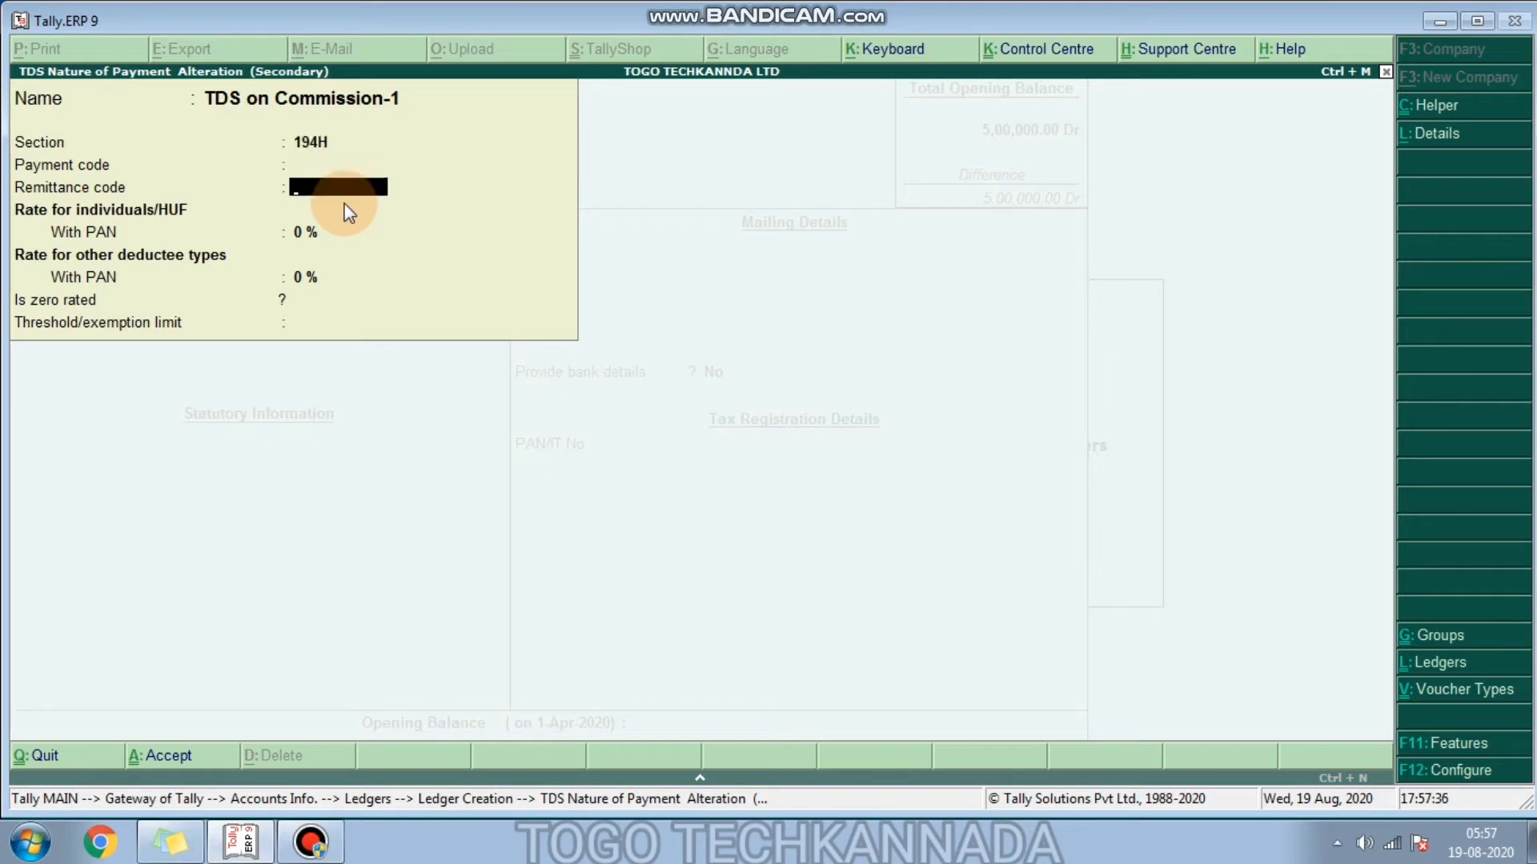
{"action": "key", "text": "Return"}
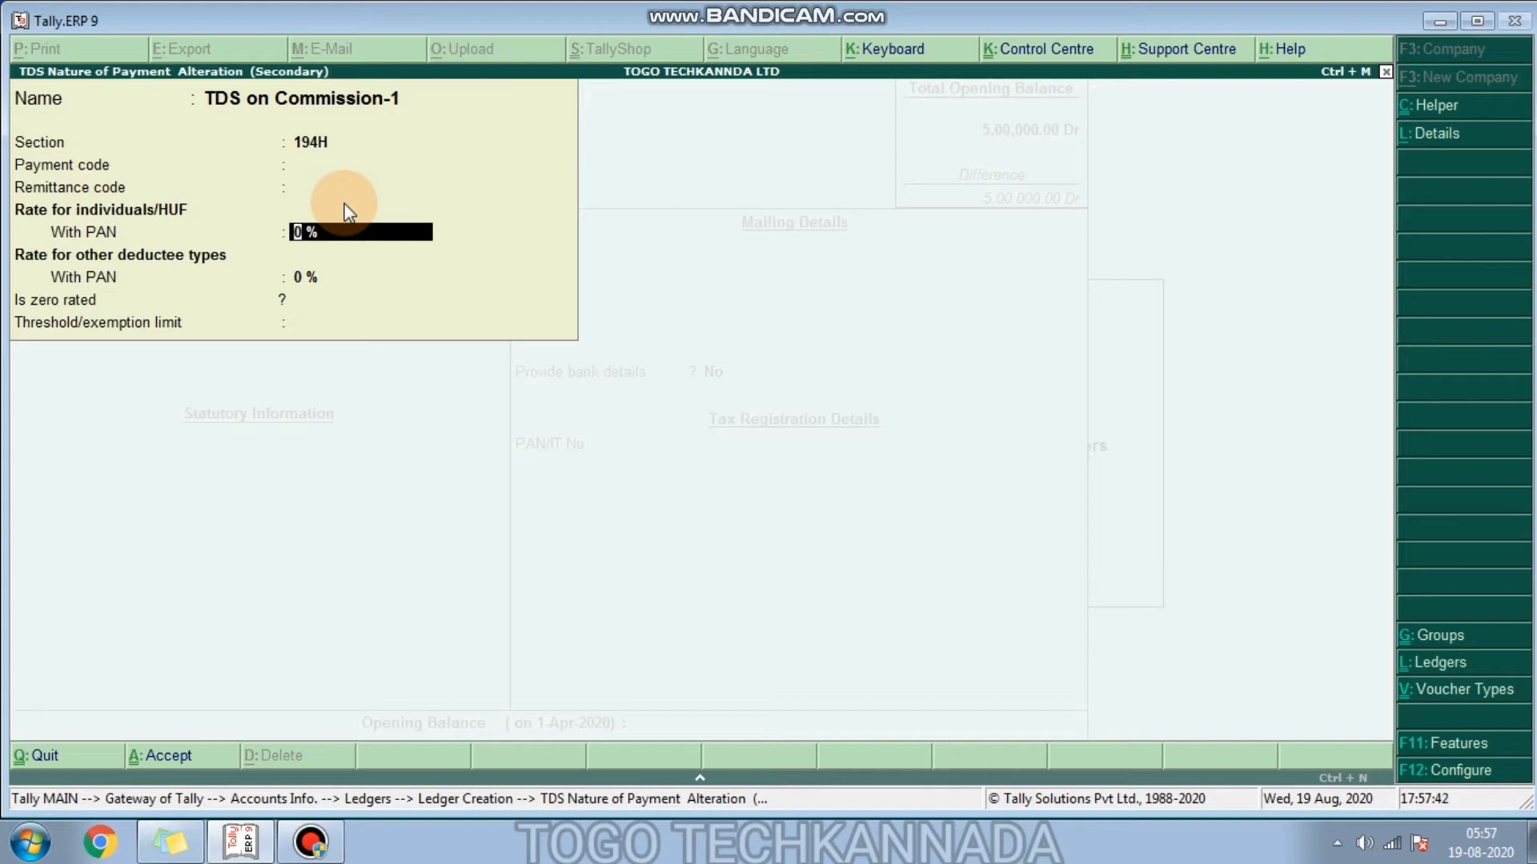
{"action": "type", "text": "5"}
{"action": "key", "text": "Return"}
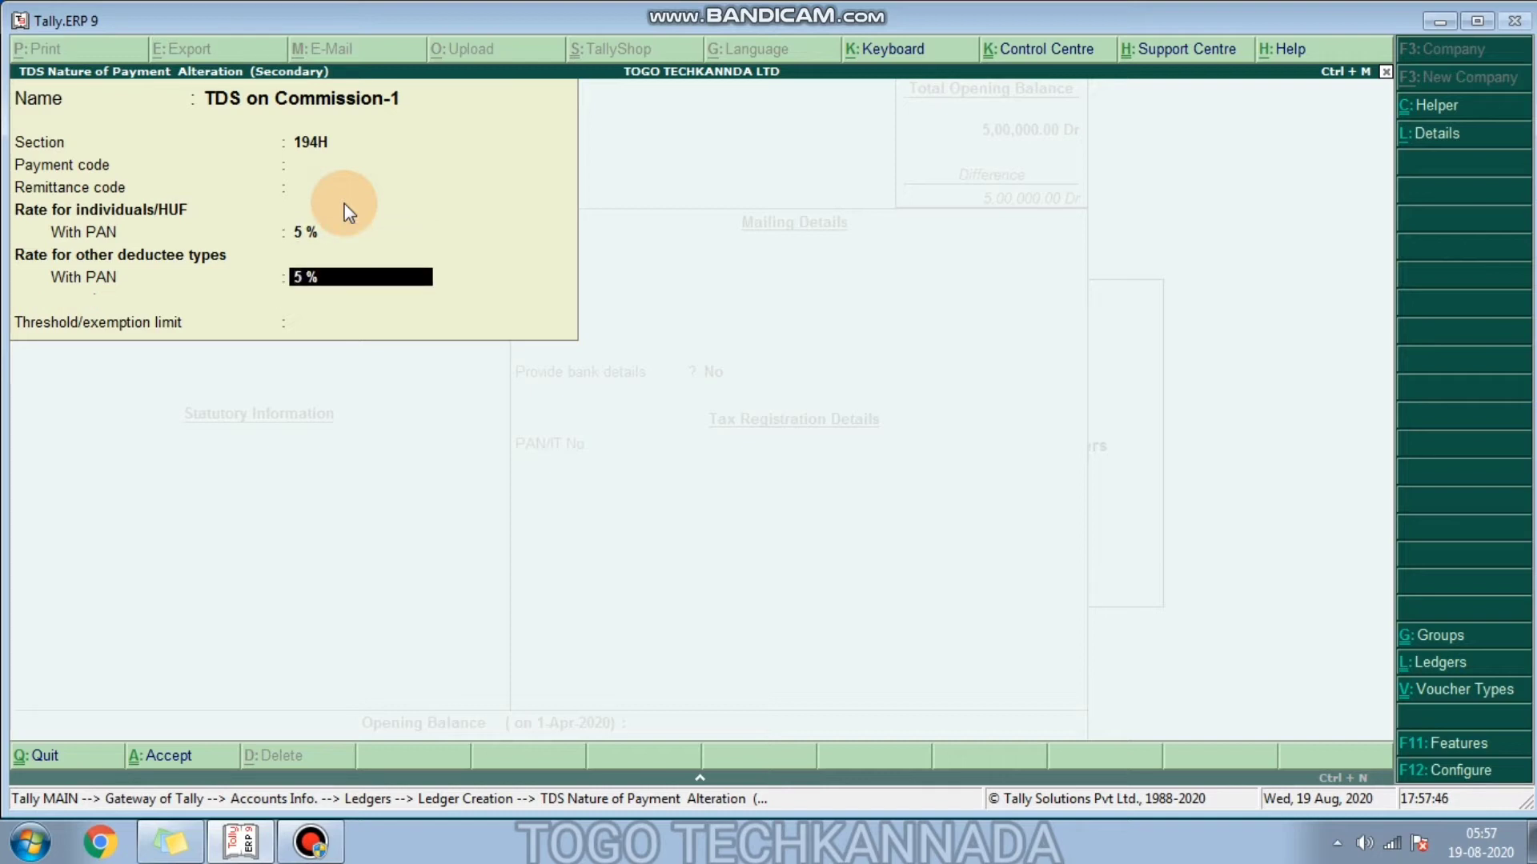
{"action": "key", "text": "Return"}
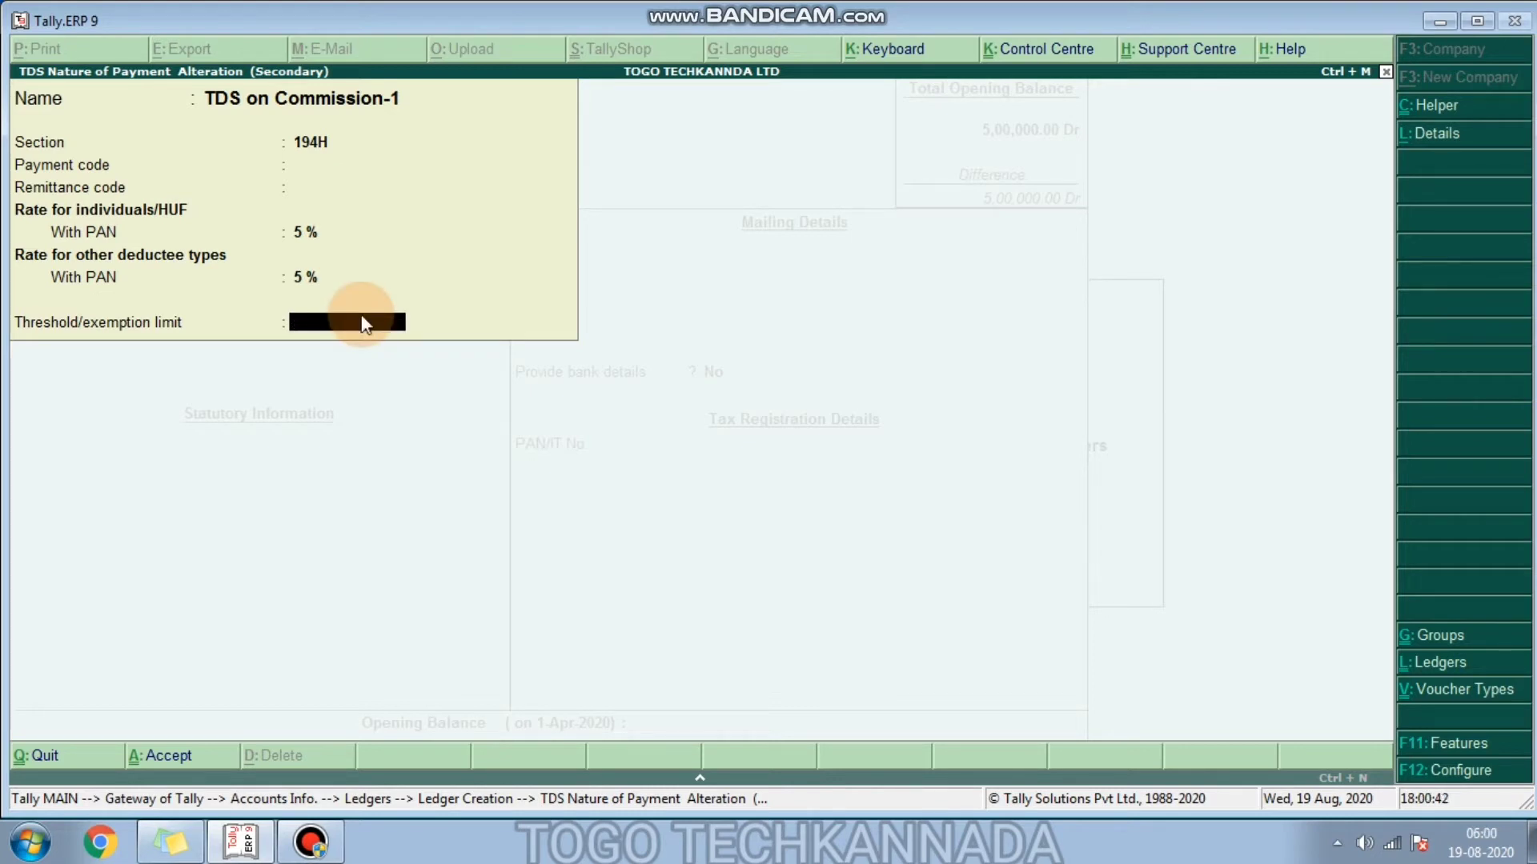
Step: Set the threshold/exemption limit to 15000 and save both the nature of payment and the TDS on Commission ledger
{"action": "type", "text": "15000"}
{"action": "key", "text": "Return"}
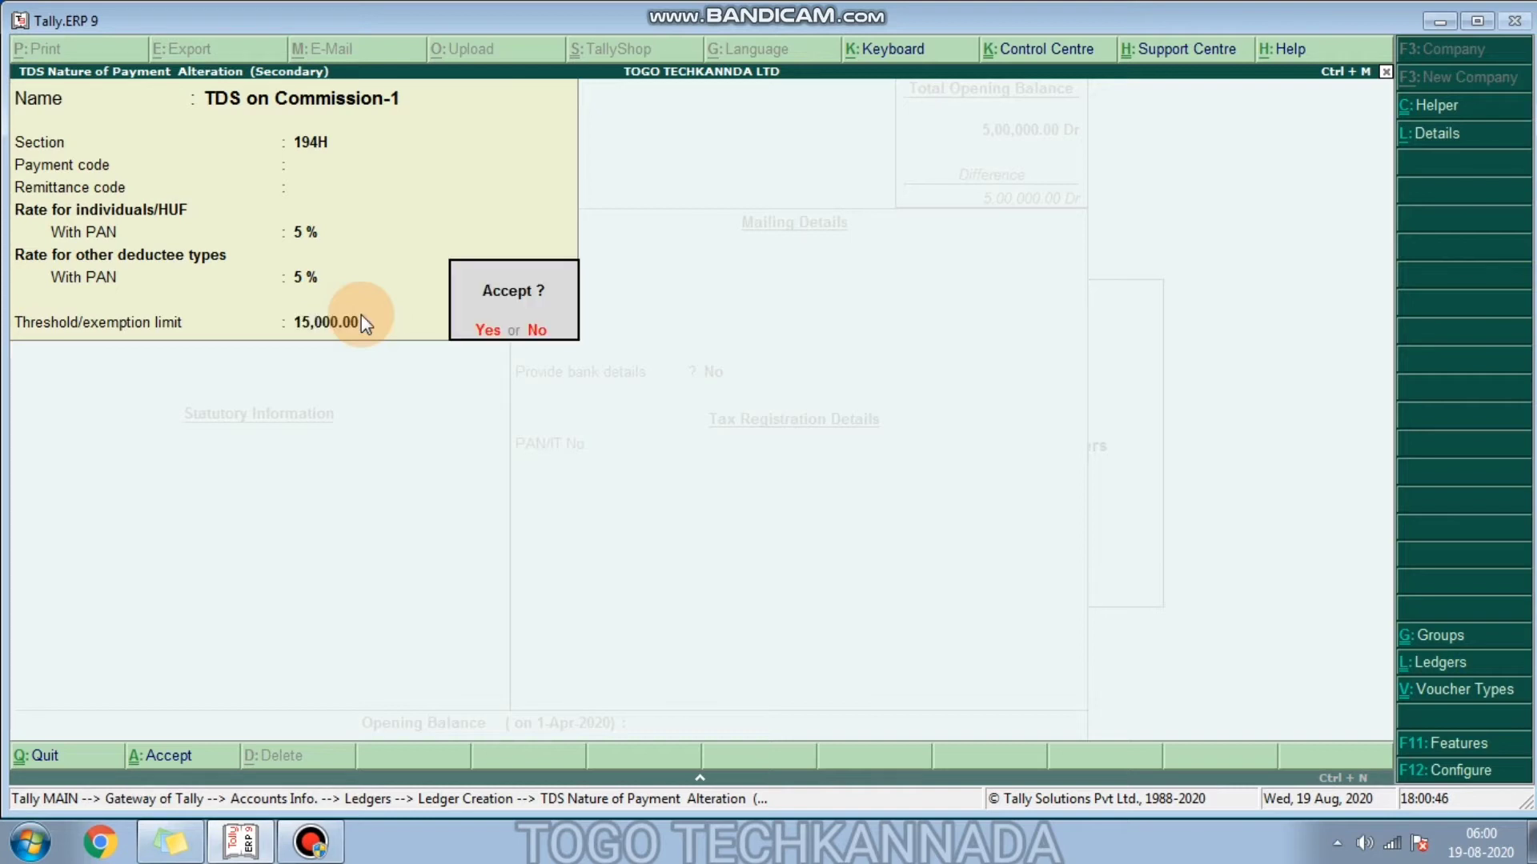
{"action": "key", "text": "Return"}
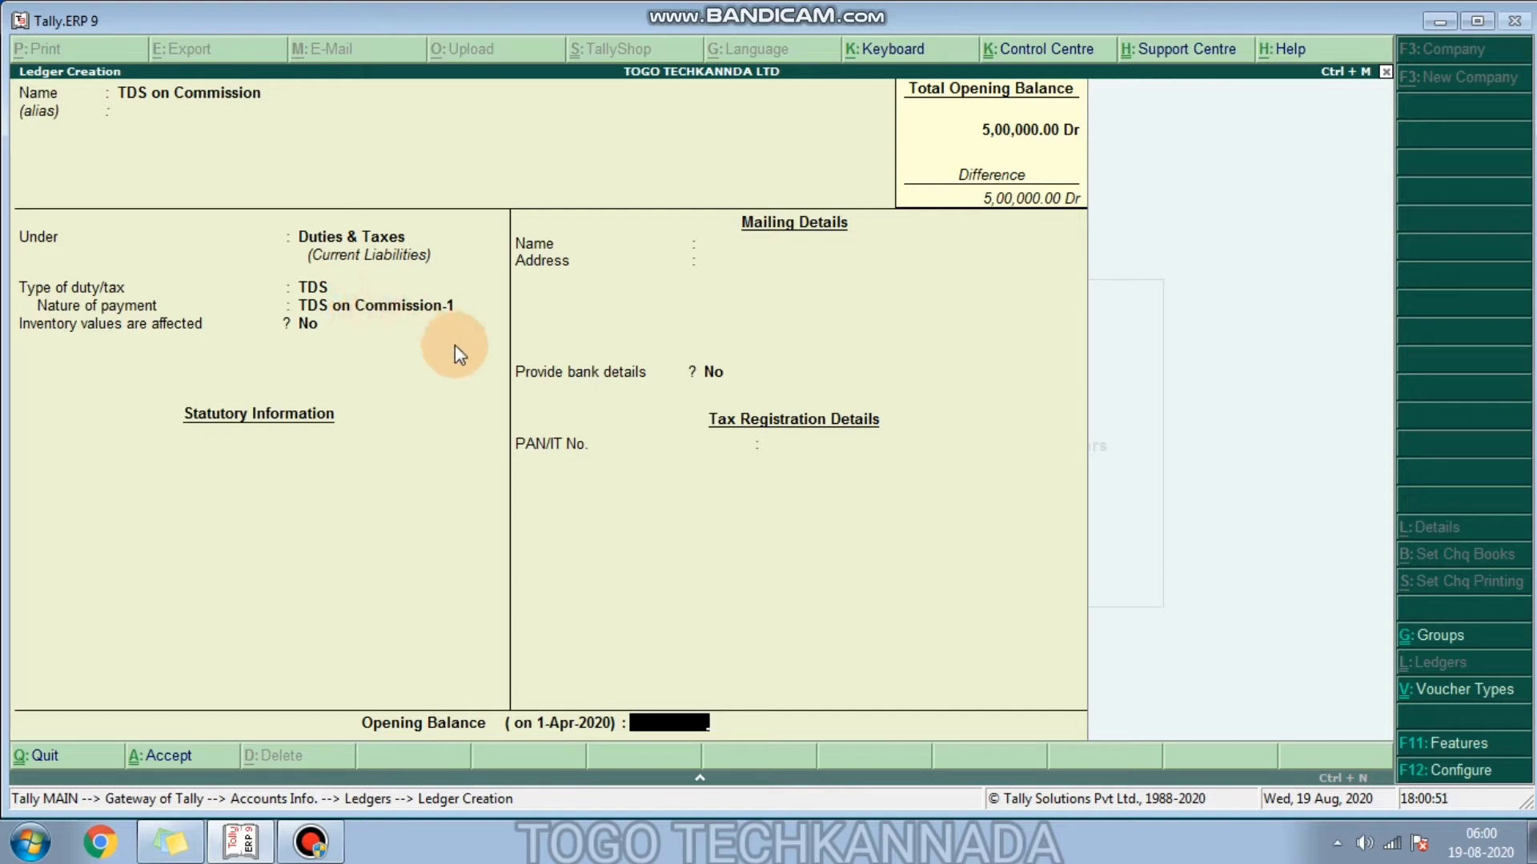
{"action": "key", "text": "Escape"}
{"action": "key", "text": "n"}
{"action": "key", "text": "Return"}
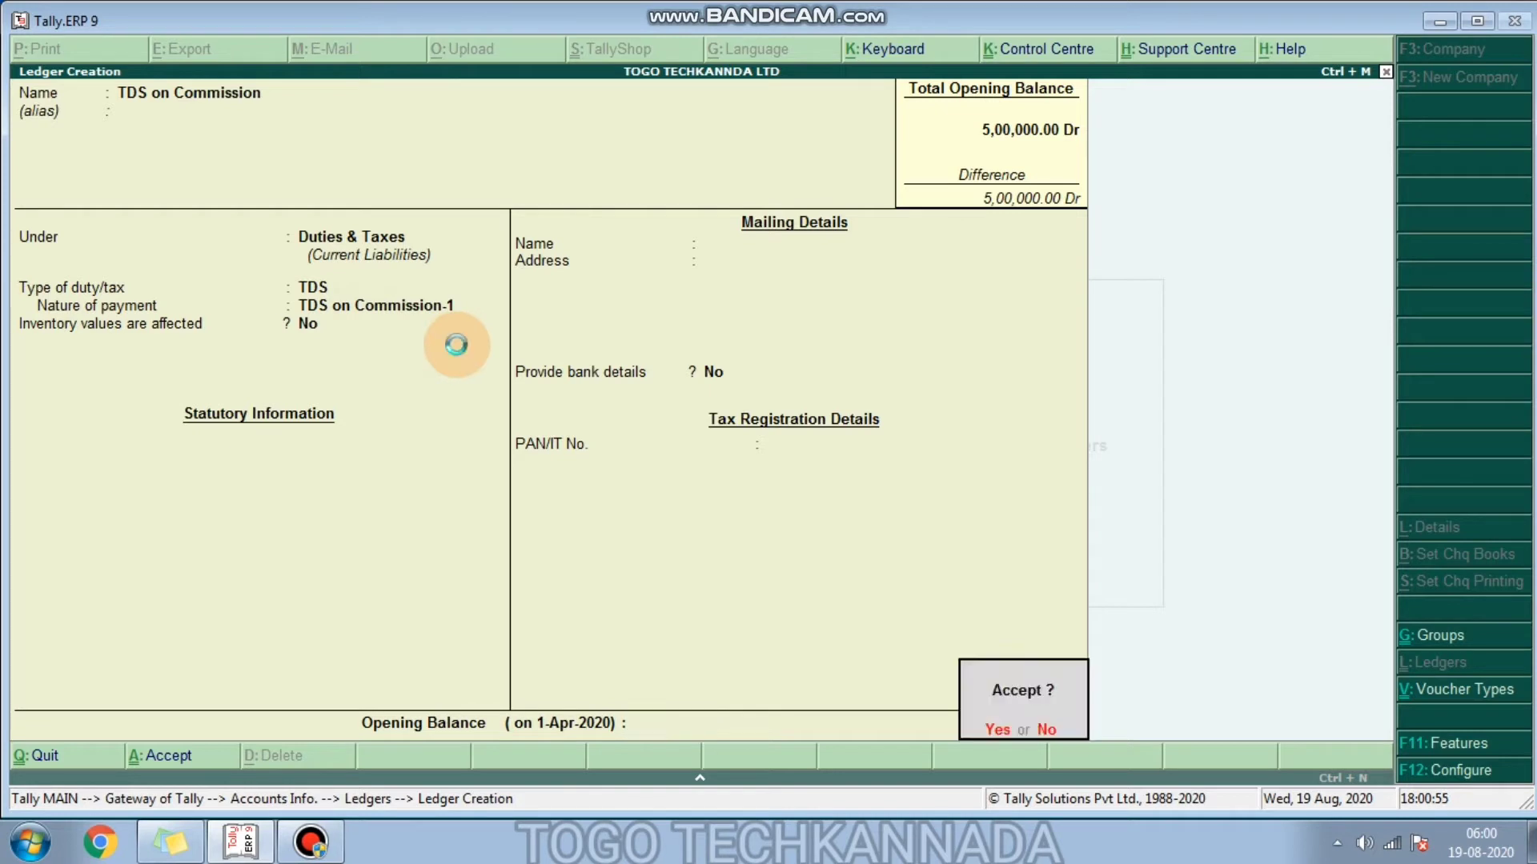
{"action": "key", "text": "y"}
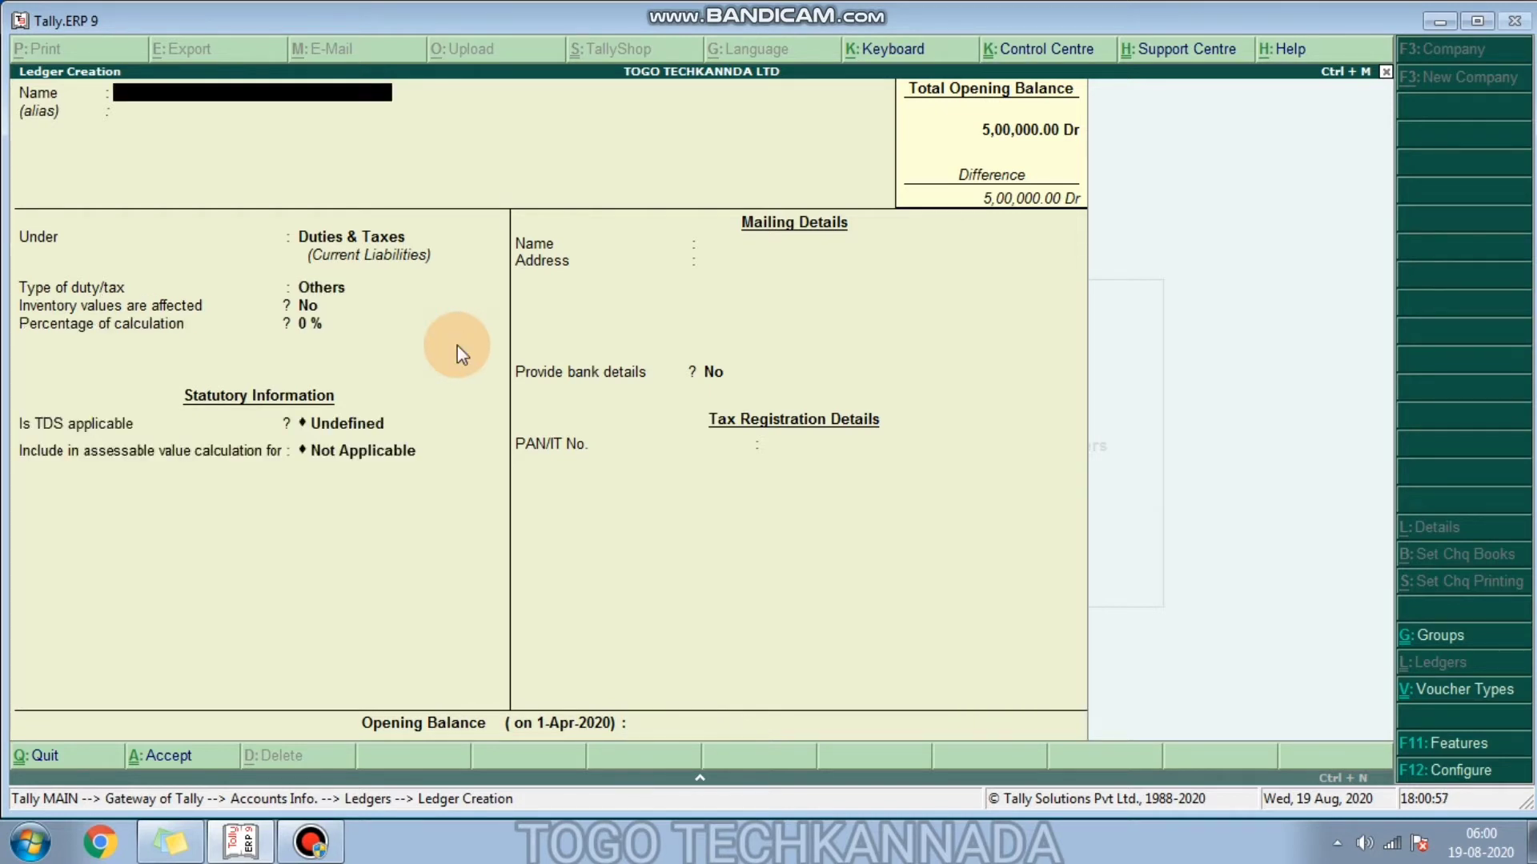
Step: Leave ledger creation and open the existing Rent ledger for alteration
{"action": "key", "text": "Escape"}
{"action": "key", "text": "y"}
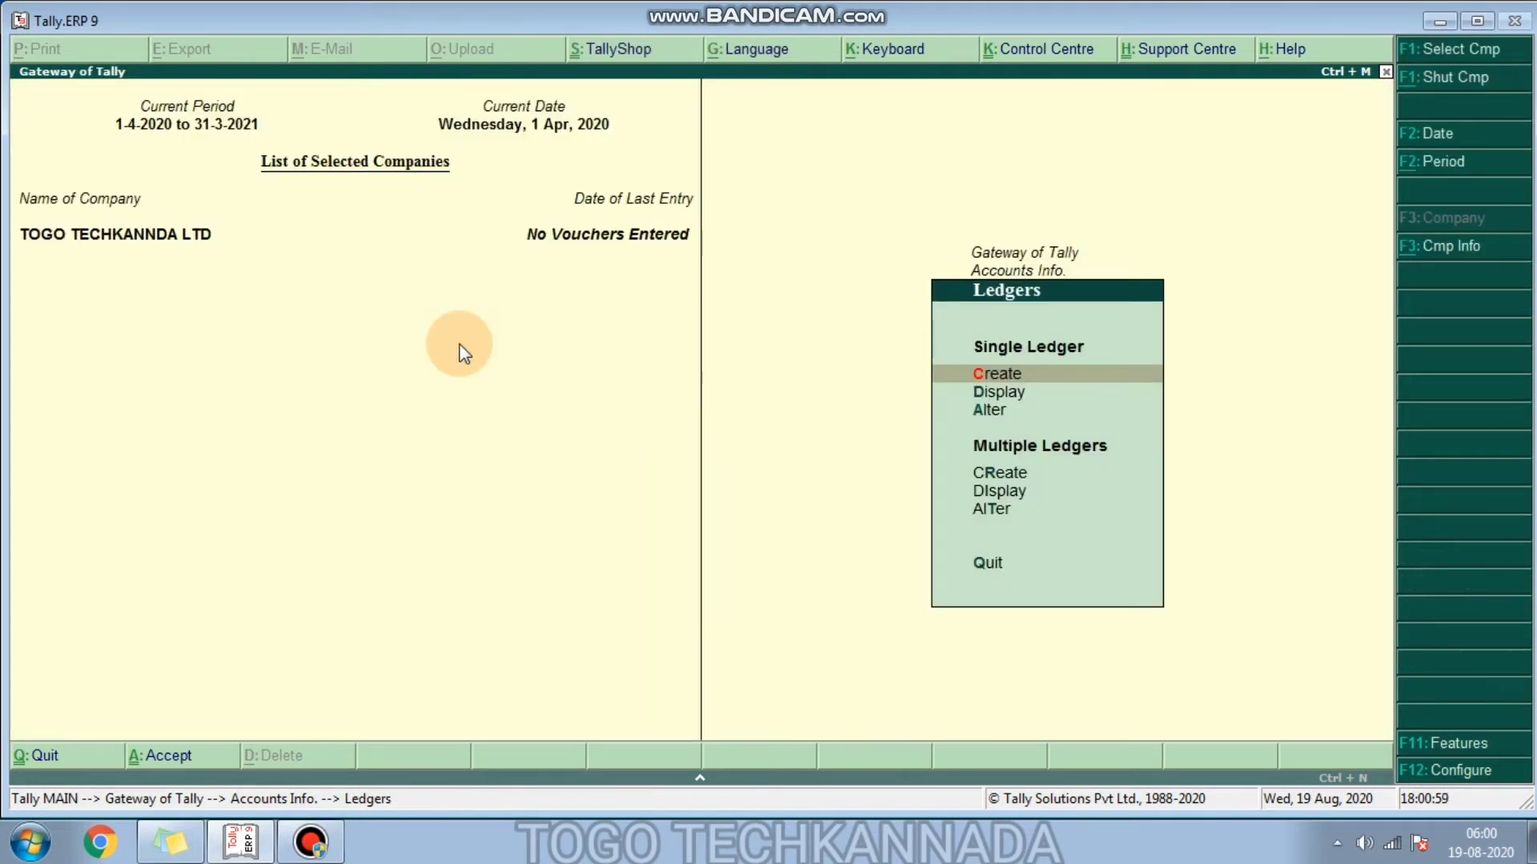
{"action": "key", "text": "Down"}
{"action": "key", "text": "Down"}
{"action": "key", "text": "Return"}
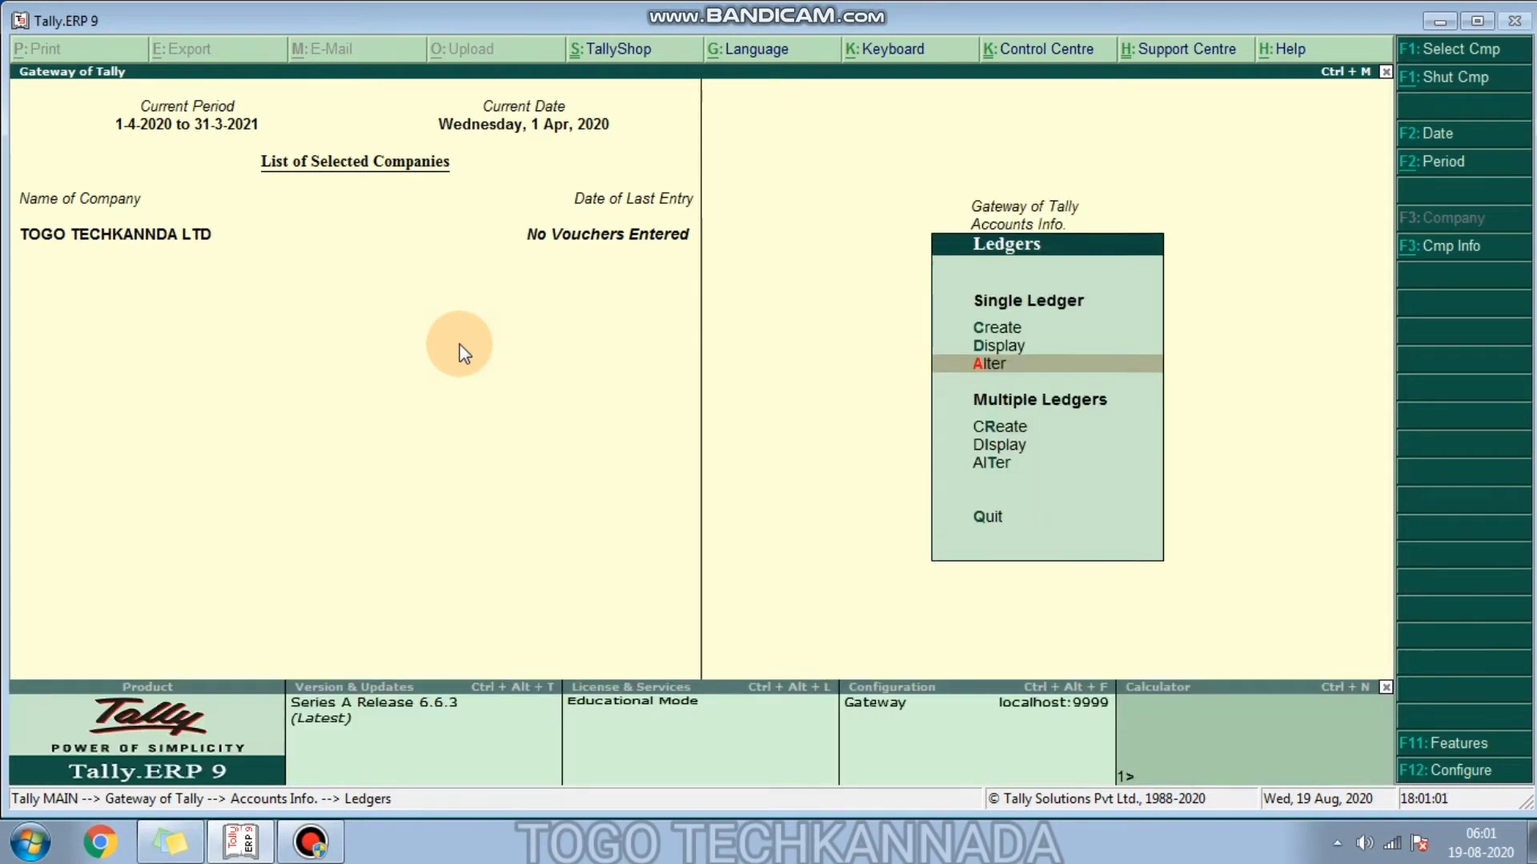
{"action": "type", "text": "Ren"}
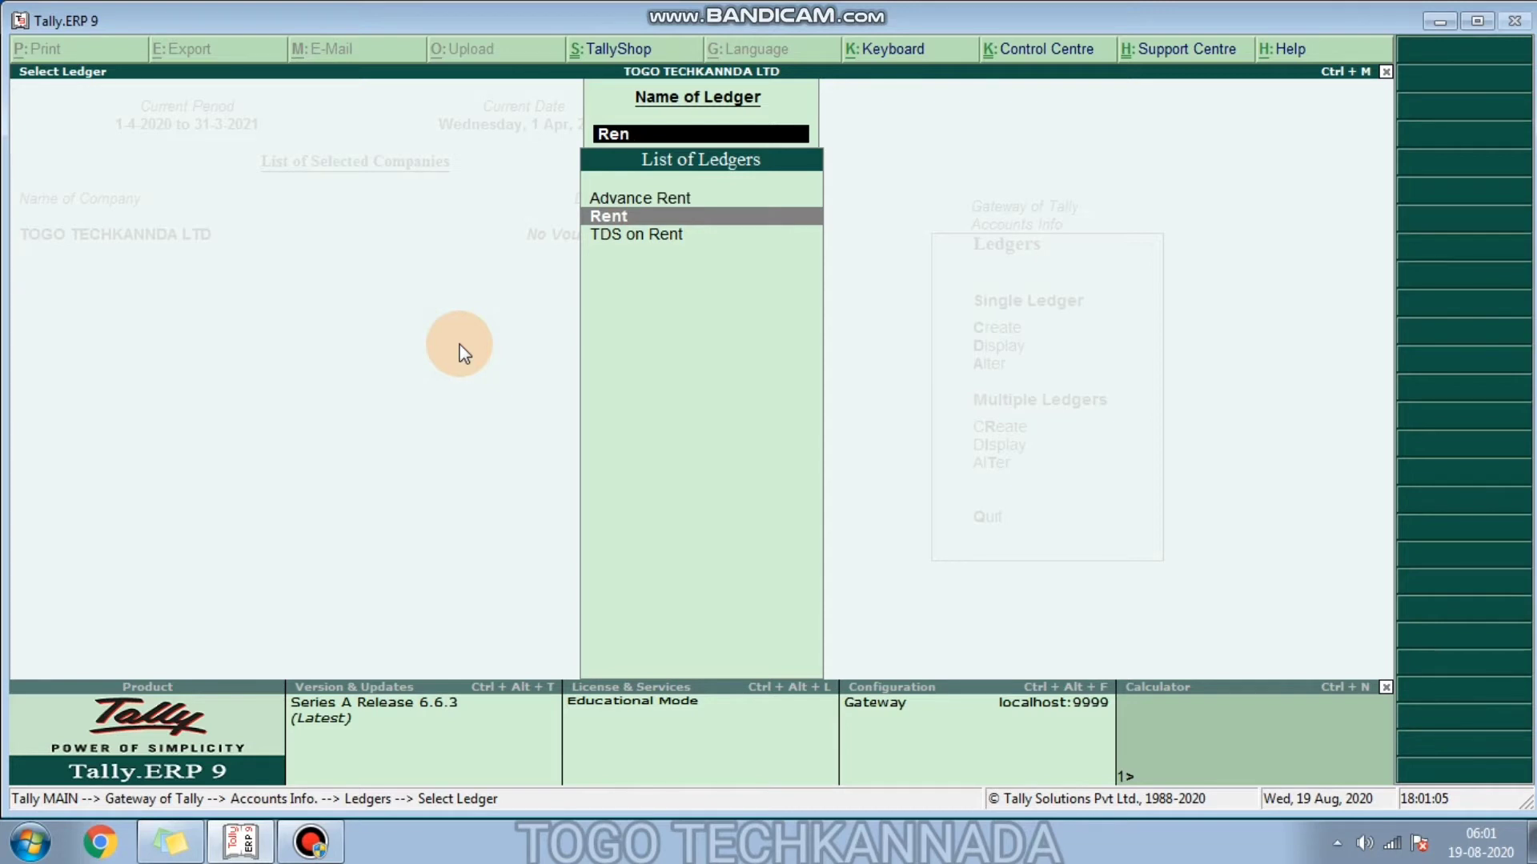
{"action": "key", "text": "Return"}
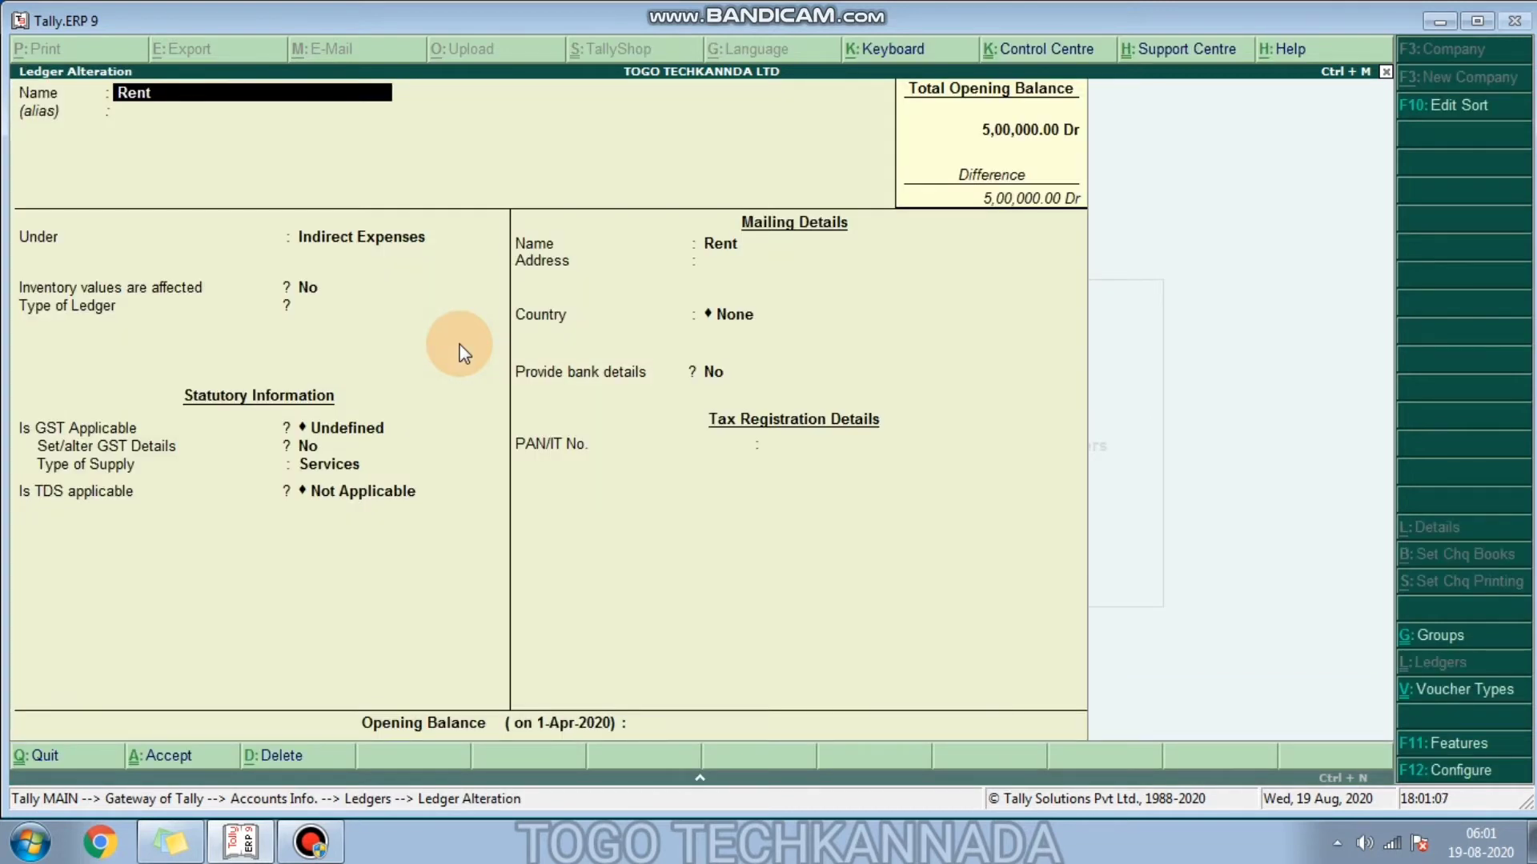
Step: Keep the Rent ledger's group, inventory and GST settings and make TDS Applicable for it
{"action": "key", "text": "Return"}
{"action": "key", "text": "Return"}
{"action": "key", "text": "Return"}
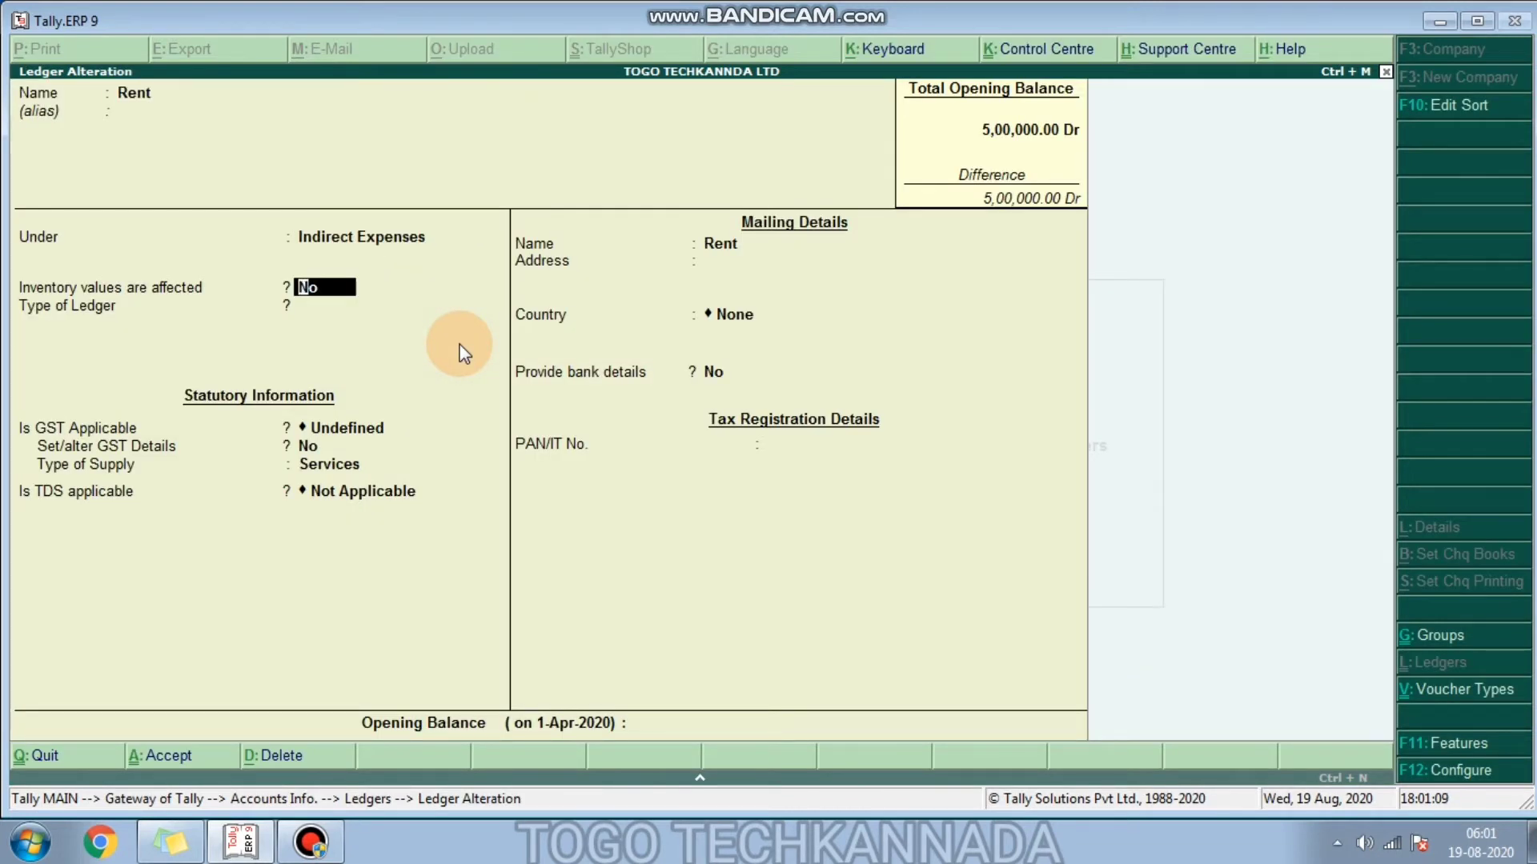
{"action": "key", "text": "Return"}
{"action": "key", "text": "Return"}
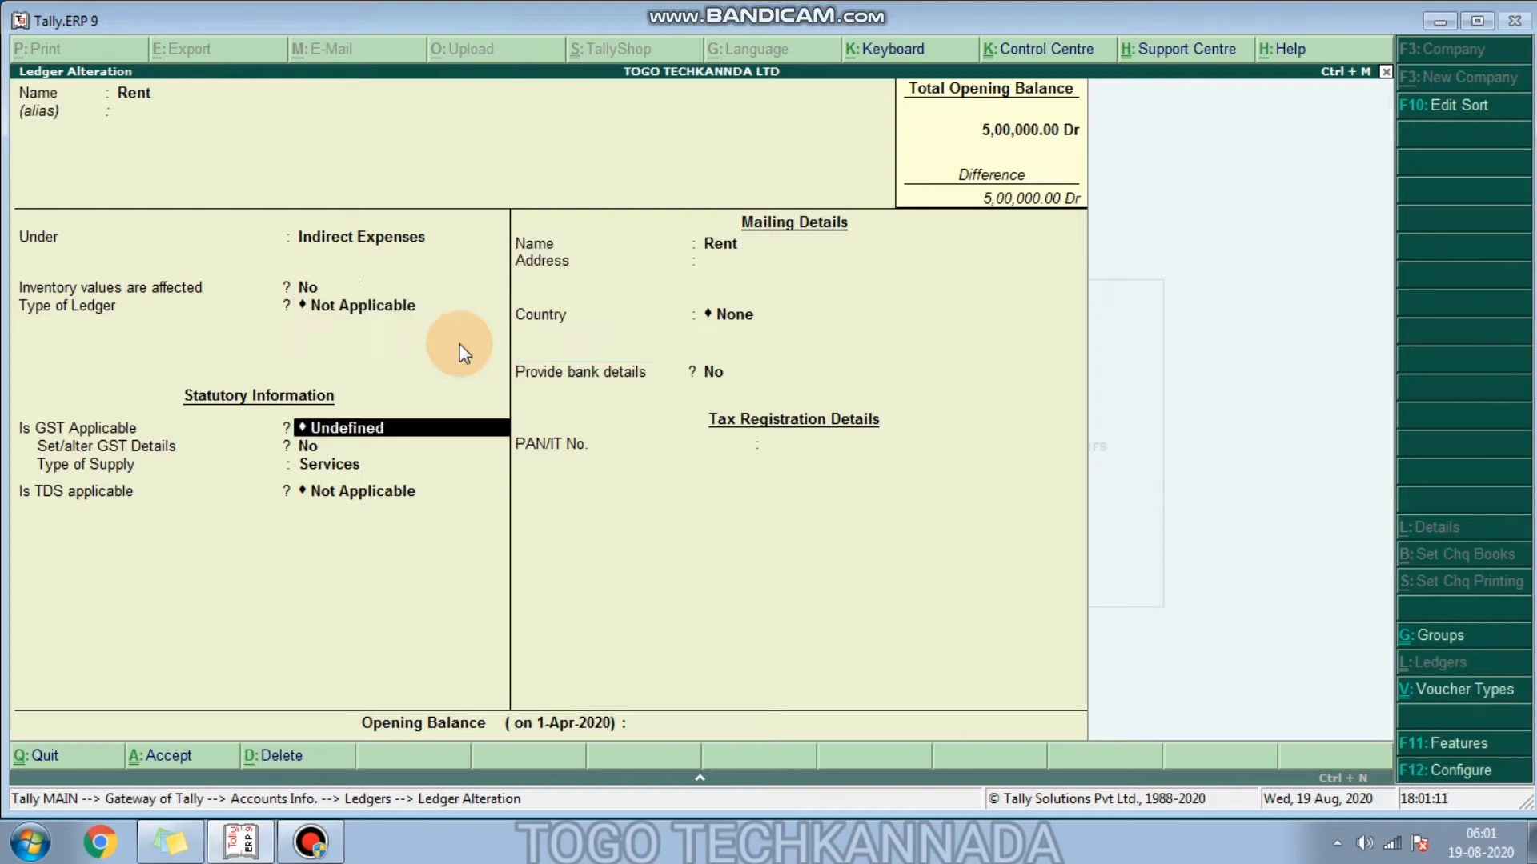
{"action": "key", "text": "Return"}
{"action": "key", "text": "Return"}
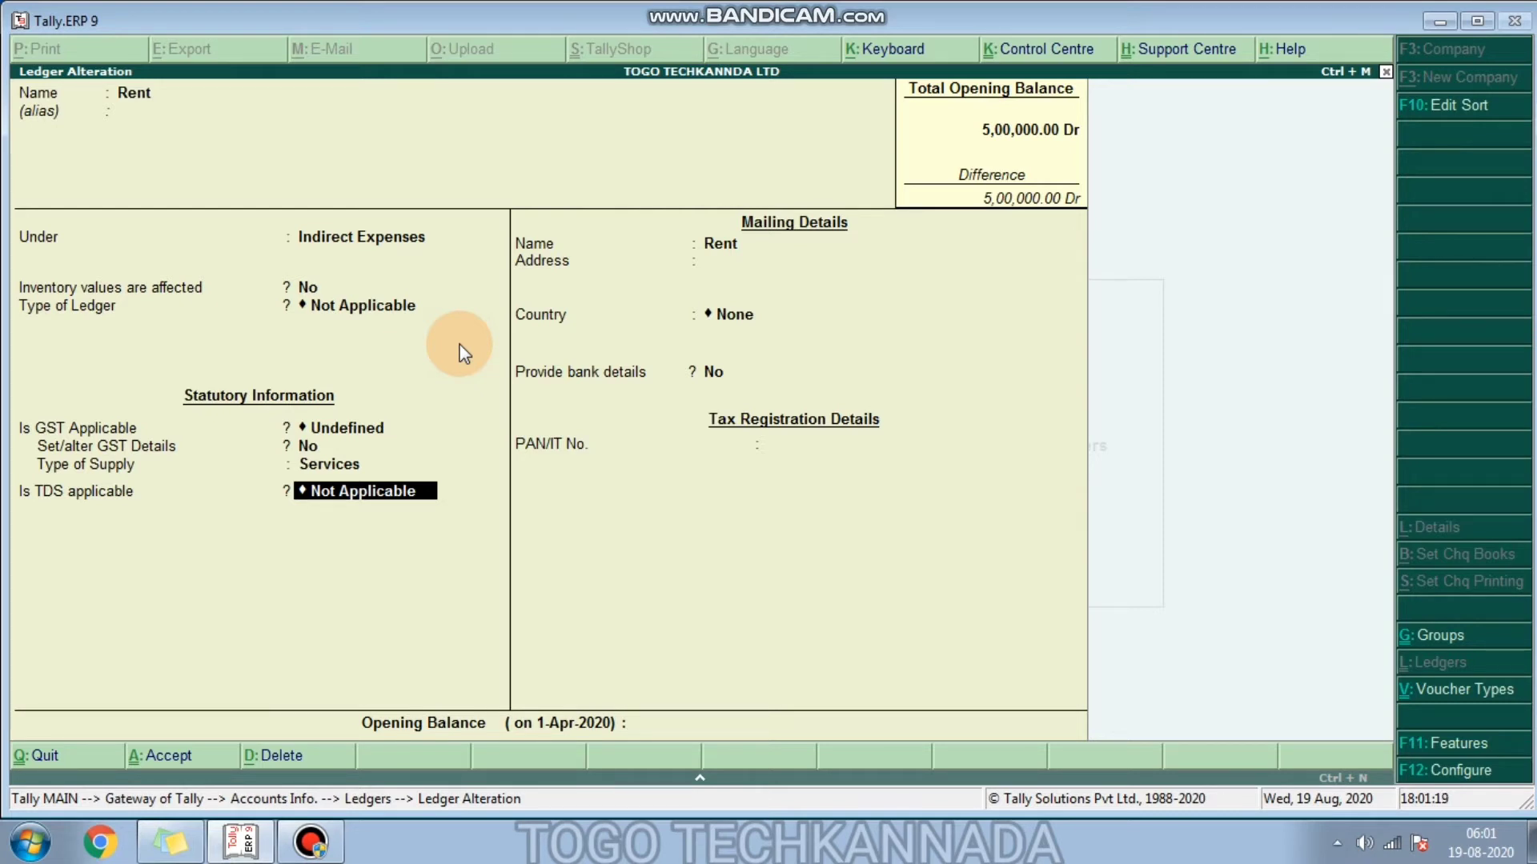
{"action": "key", "text": "y"}
{"action": "key", "text": "Up"}
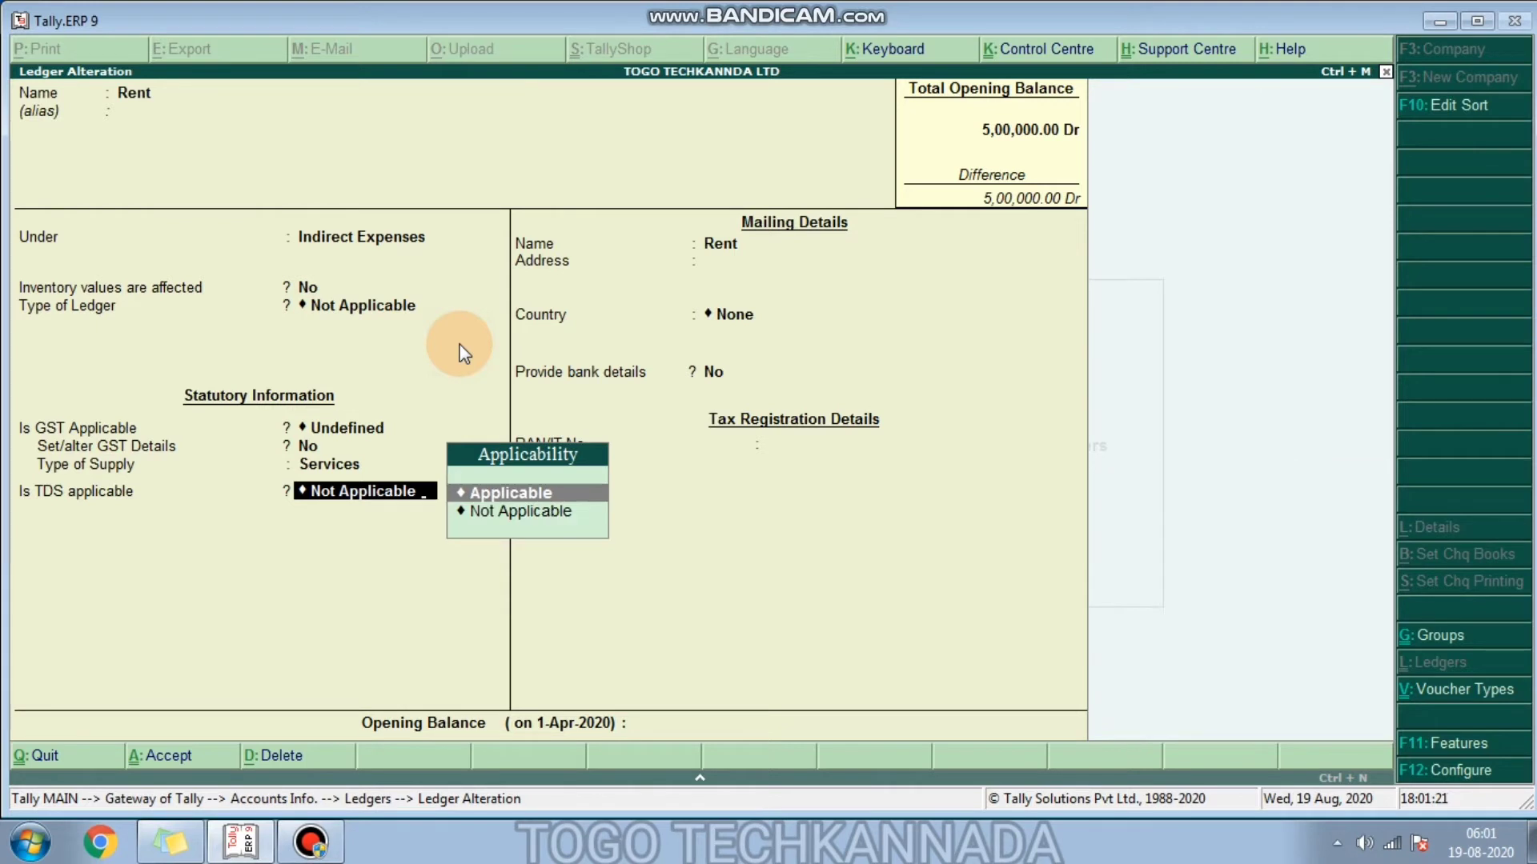
{"action": "key", "text": "Return"}
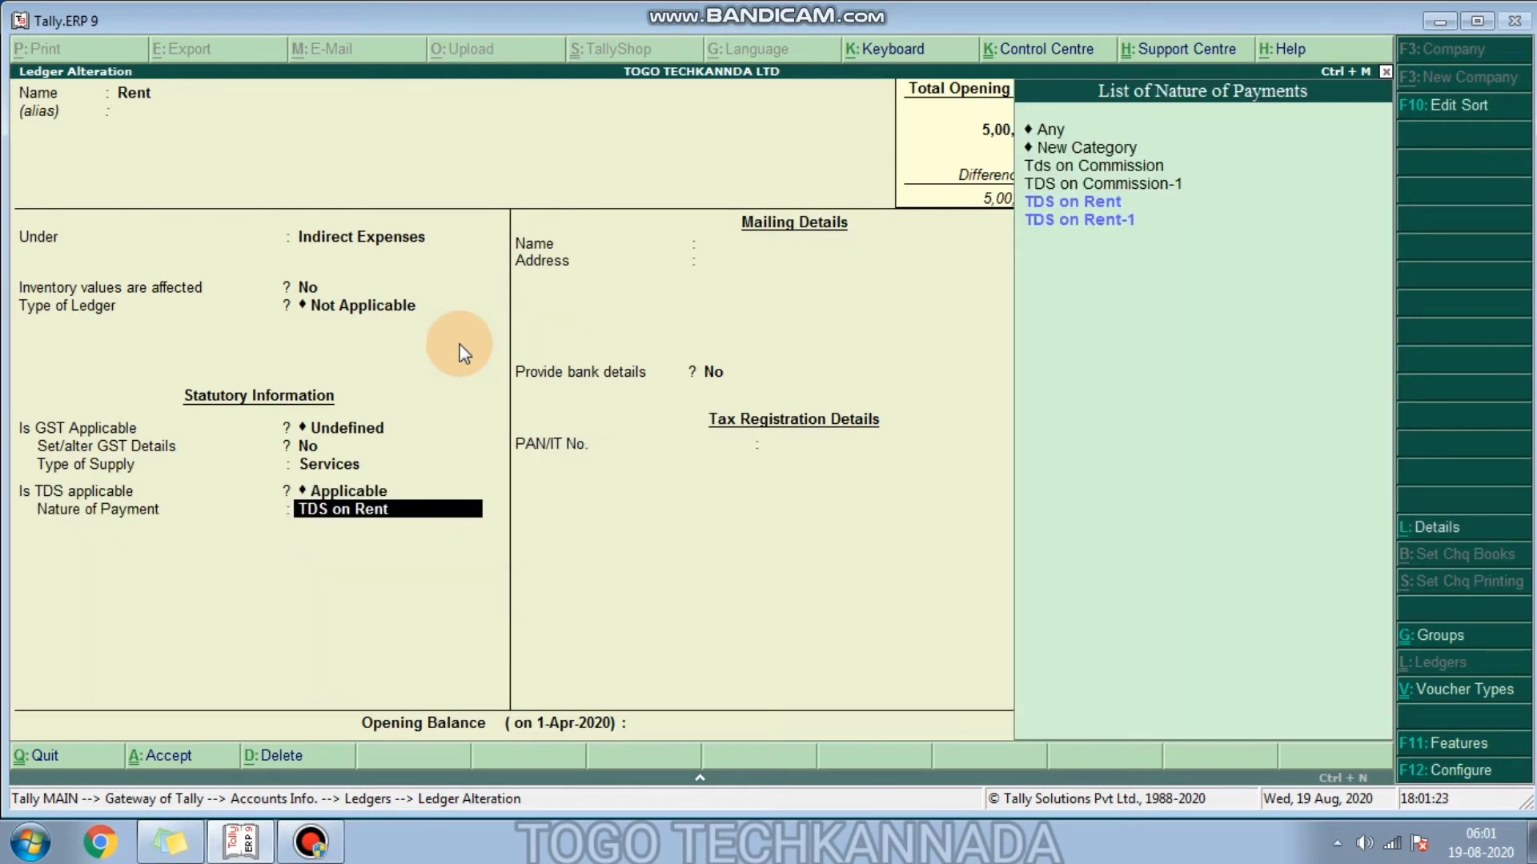
Step: Set the Rent ledger's nature of payment to TDS on Rent-1, applicable from 1-Apr-2020, and save the ledger
{"action": "key", "text": "Down"}
{"action": "key", "text": "Return"}
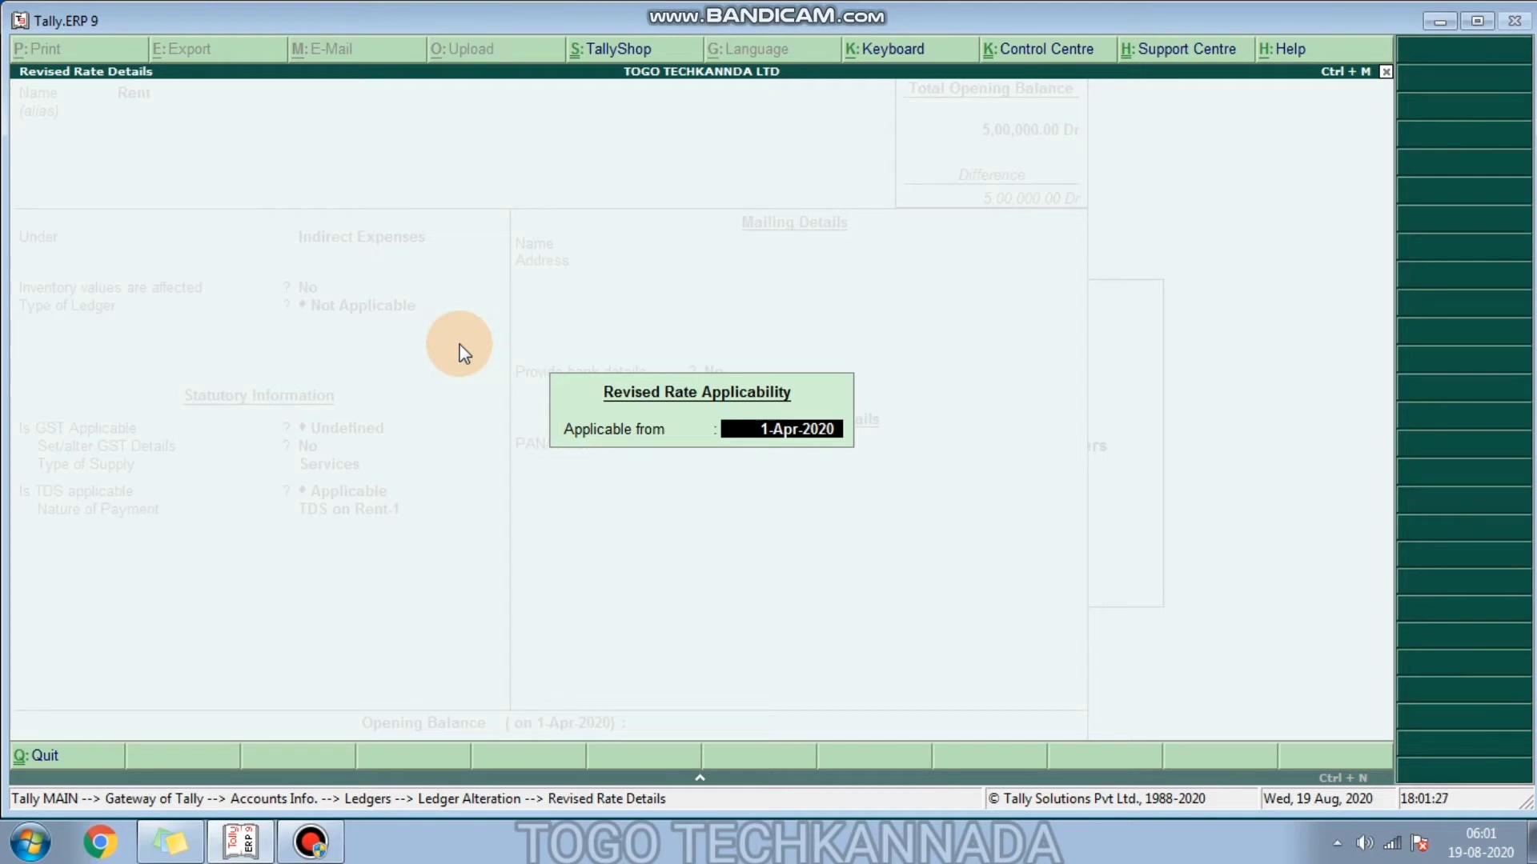
{"action": "key", "text": "Return"}
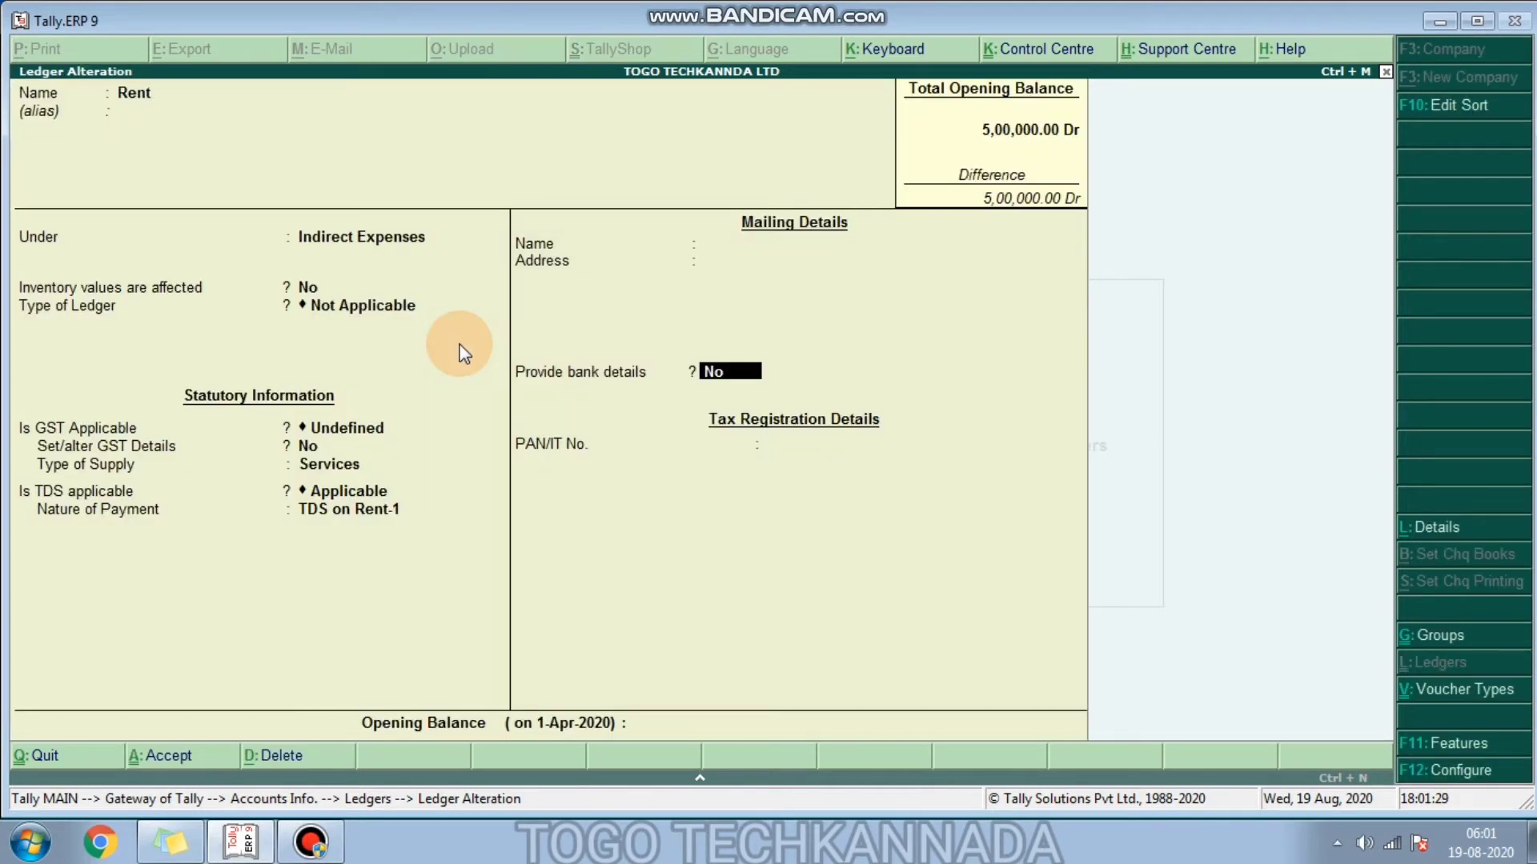
{"action": "key", "text": "Return"}
{"action": "key", "text": "Return"}
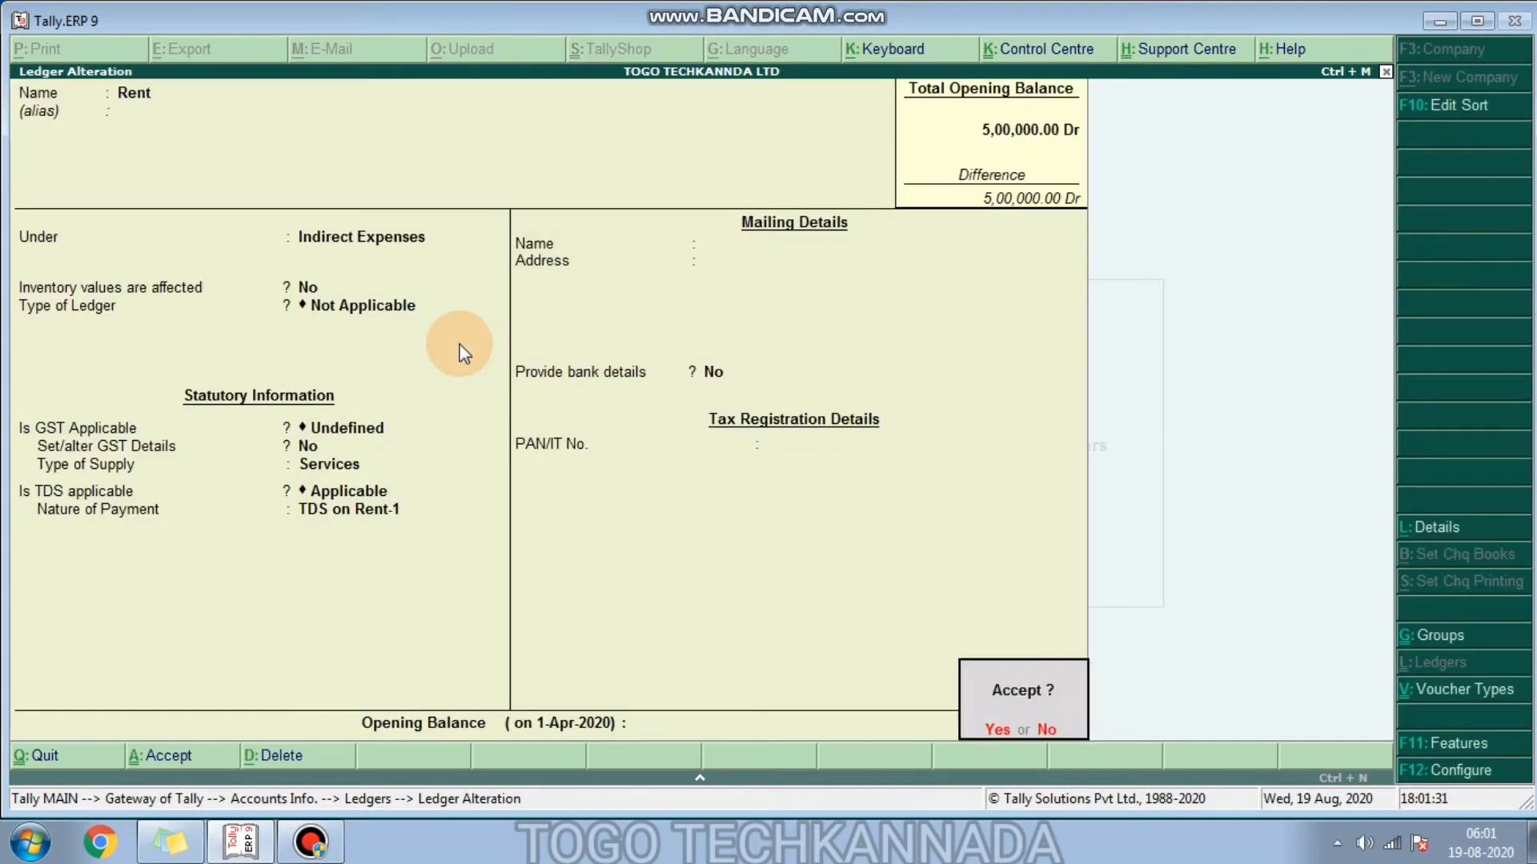
{"action": "key", "text": "Return"}
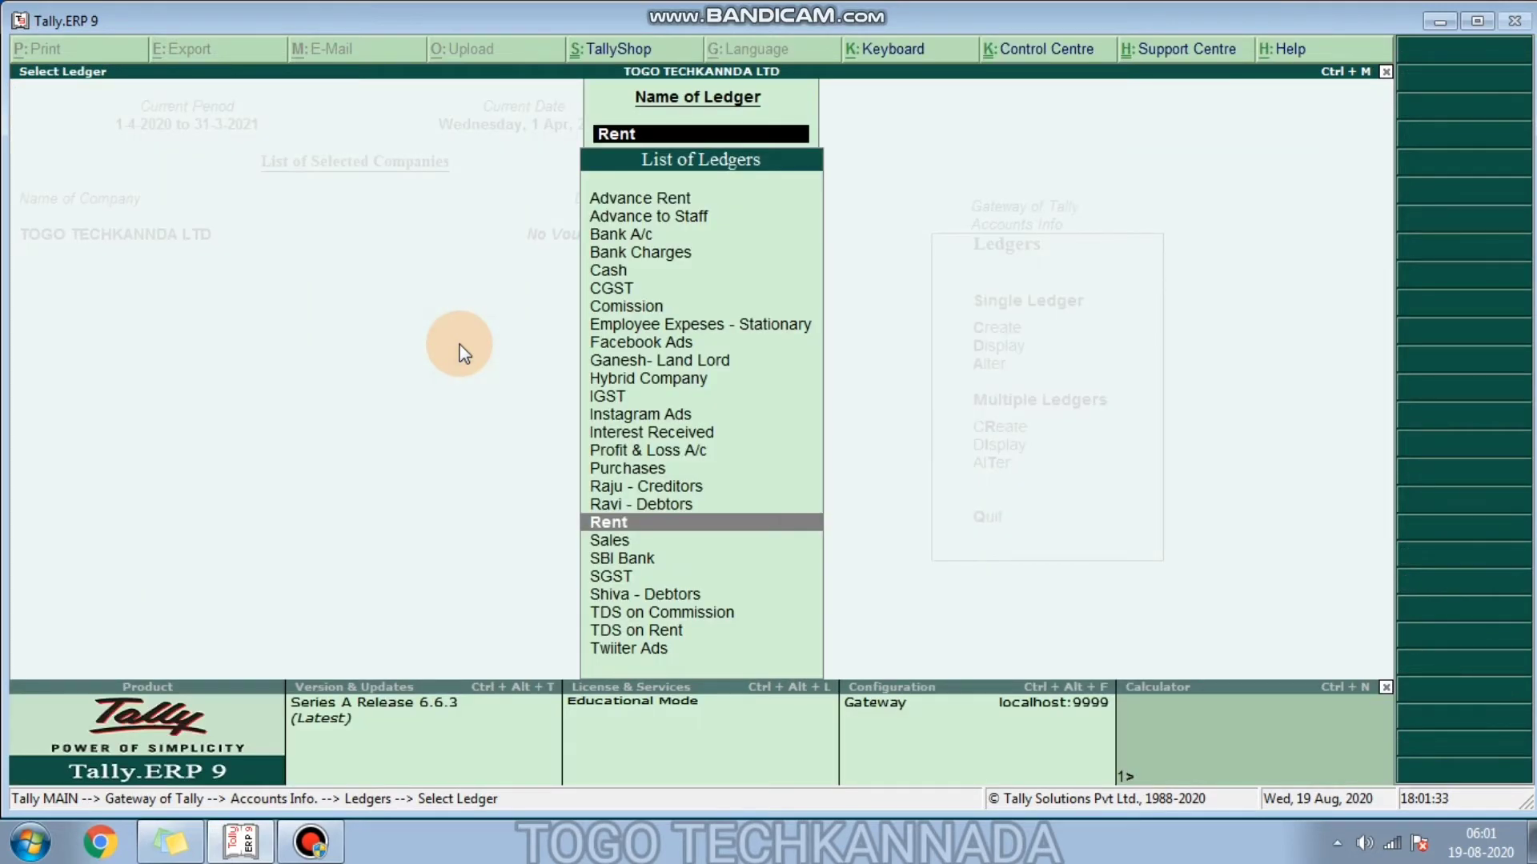
Step: Open the Comission ledger for alteration and go to its nature of payment, keeping TDS Applicable
{"action": "type", "text": "Com"}
{"action": "key", "text": "Down"}
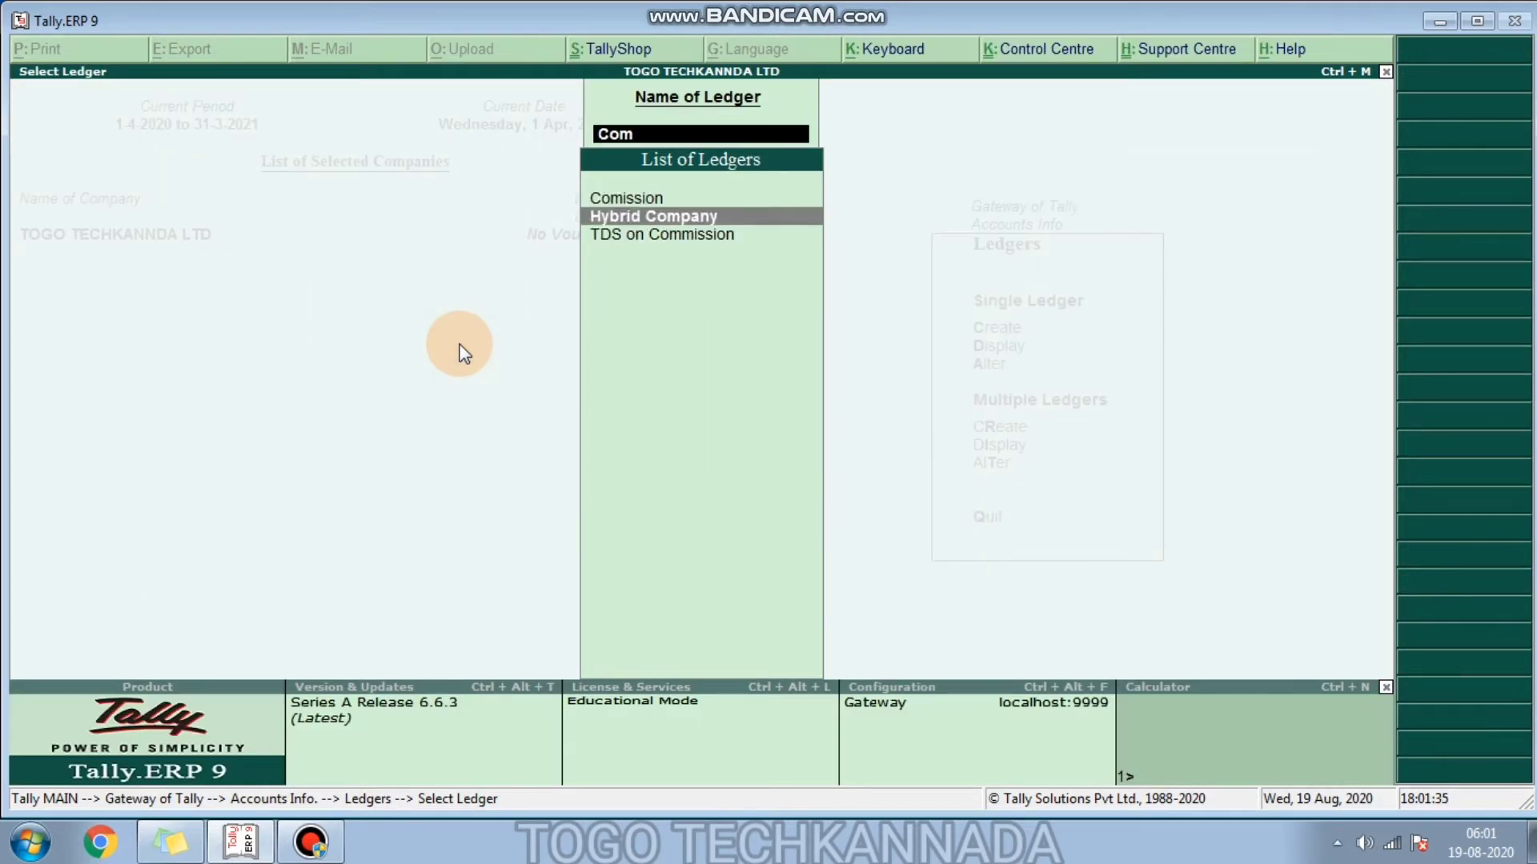
{"action": "key", "text": "Up"}
{"action": "key", "text": "Return"}
{"action": "key", "text": "Return"}
{"action": "key", "text": "Return"}
{"action": "key", "text": "Return"}
{"action": "key", "text": "Return"}
{"action": "key", "text": "Return"}
{"action": "key", "text": "Return"}
{"action": "key", "text": "Return"}
{"action": "key", "text": "Return"}
{"action": "key", "text": "Return"}
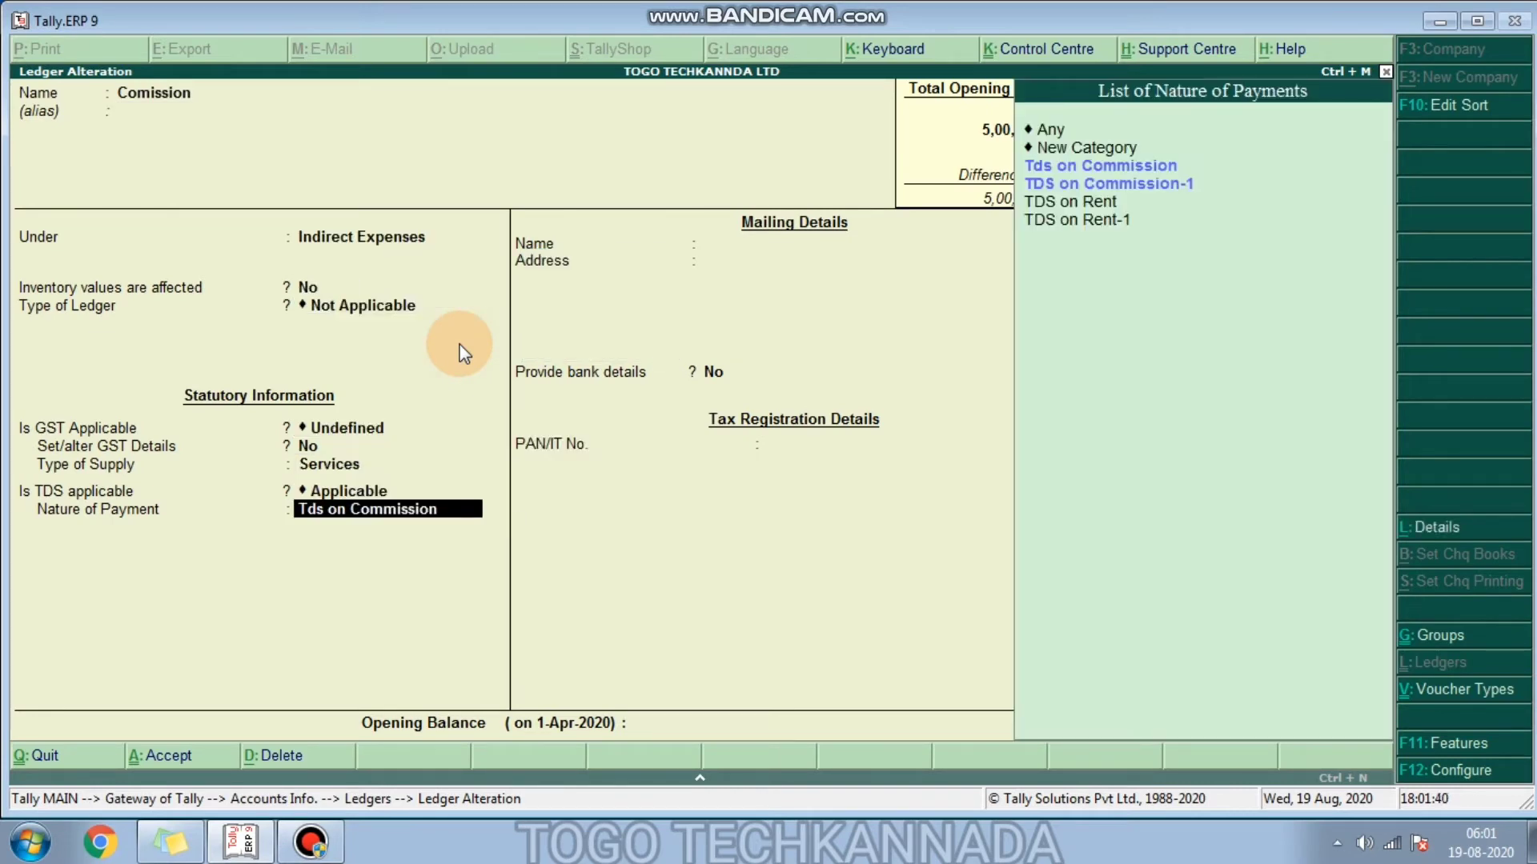
Step: Set the Comission ledger's nature of payment to TDS on Commission-1, applicable from 1-Apr-2020, and save the ledger
{"action": "key", "text": "Down"}
{"action": "key", "text": "Return"}
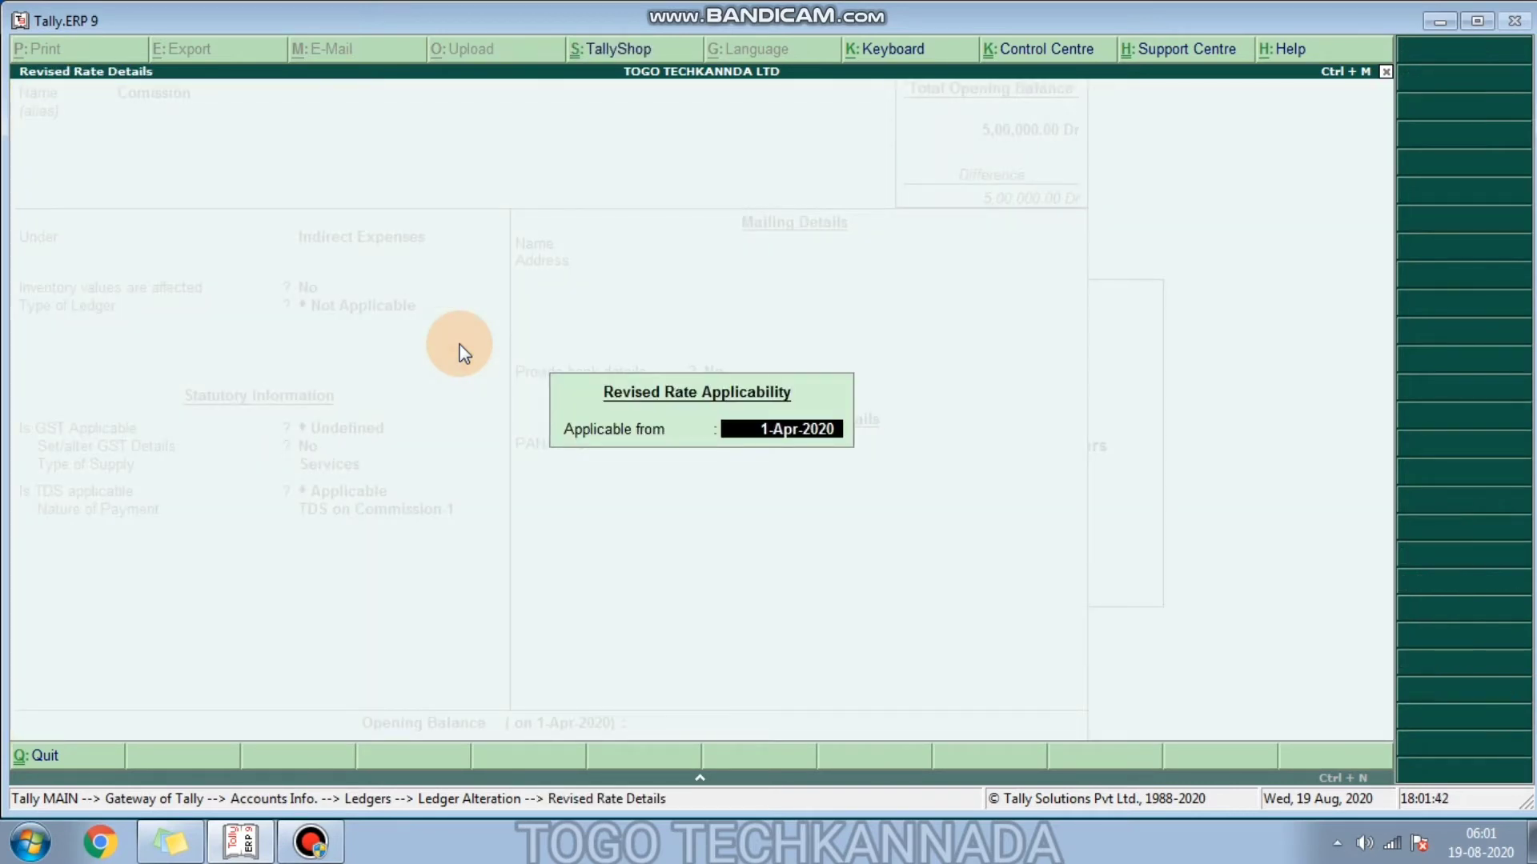
{"action": "key", "text": "Return"}
{"action": "key", "text": "Return"}
{"action": "key", "text": "Return"}
{"action": "key", "text": "Return"}
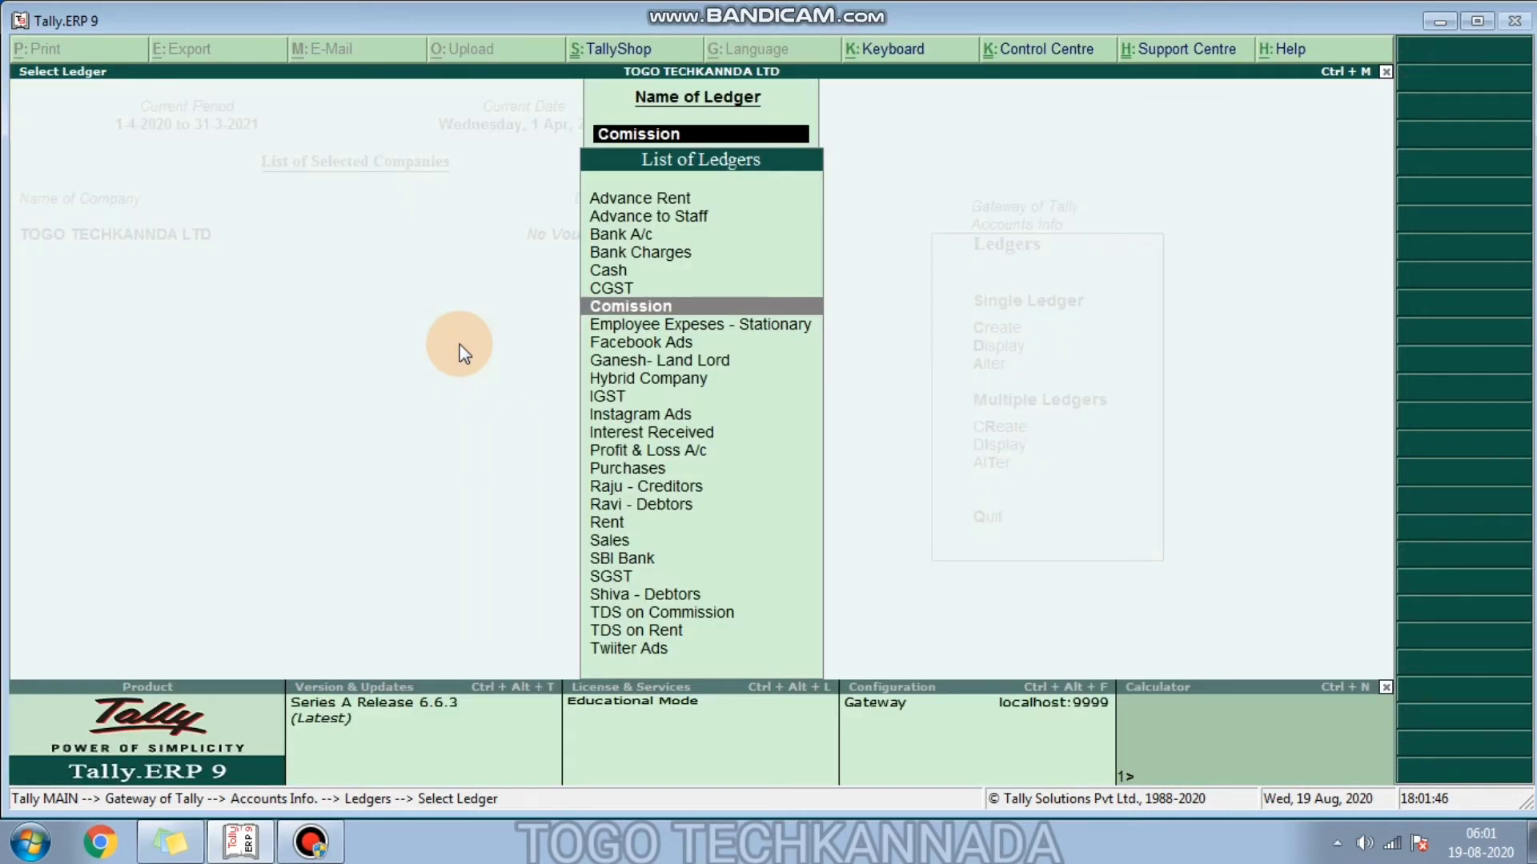
Step: Open the ledger with Creditors in its name for alteration and go to its TDS deductable setting
{"action": "type", "text": "Cre"}
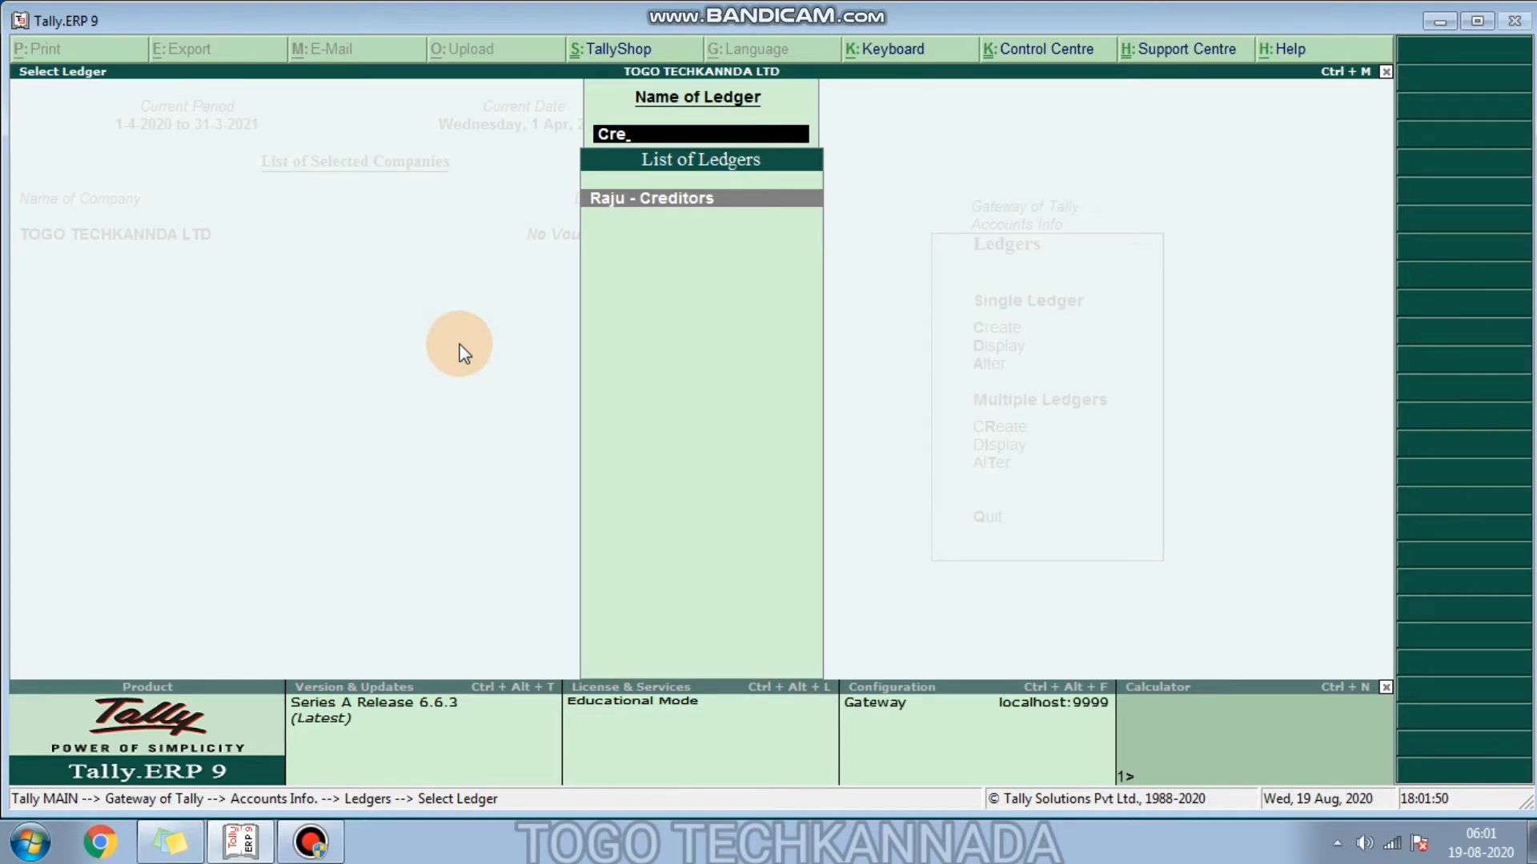
{"action": "key", "text": "Return"}
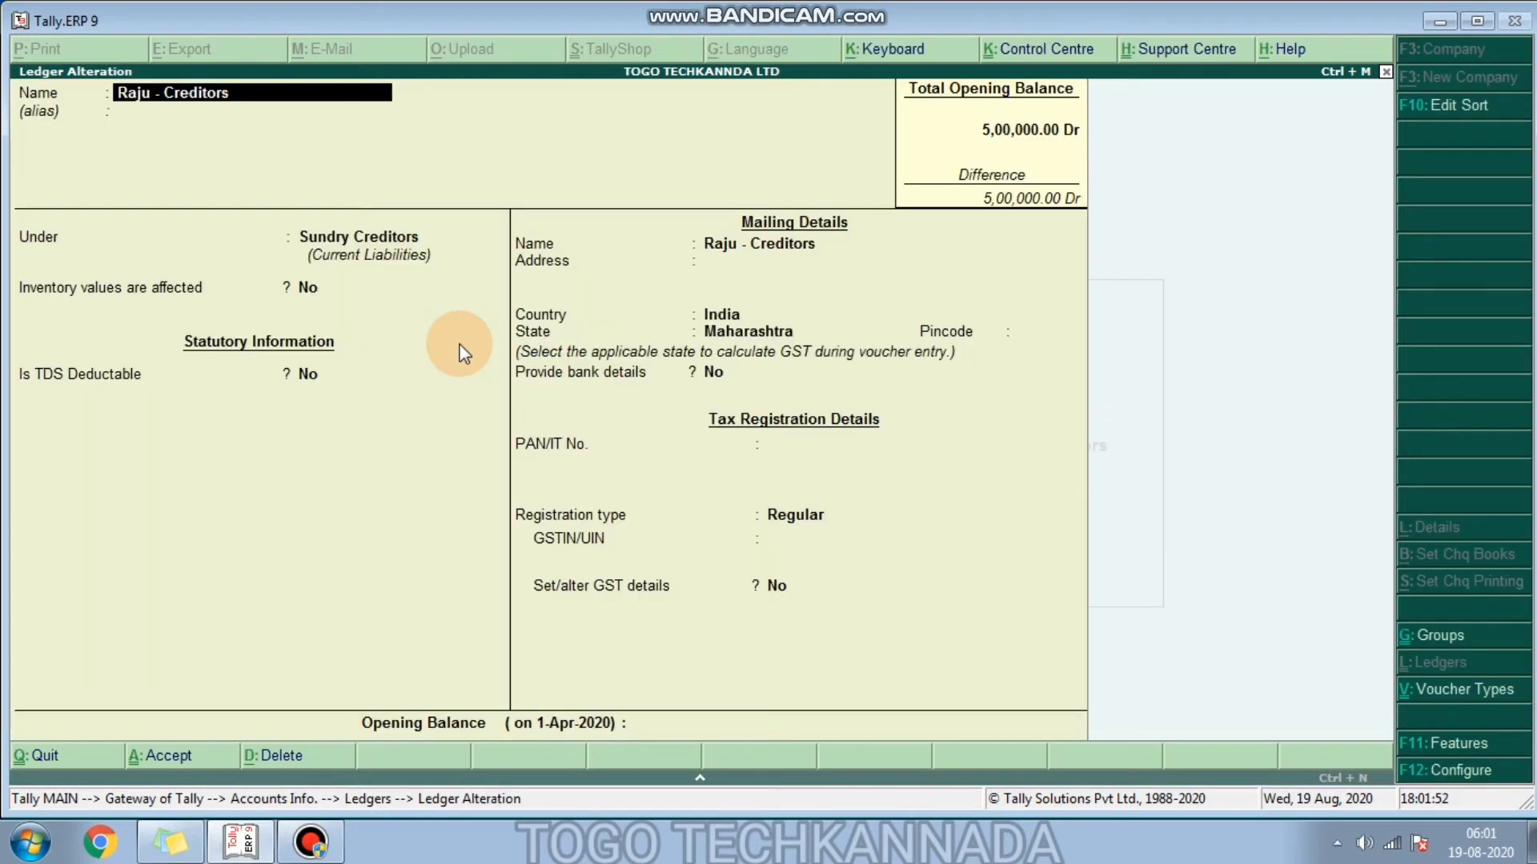
{"action": "key", "text": "Return"}
{"action": "key", "text": "Return"}
{"action": "key", "text": "Return"}
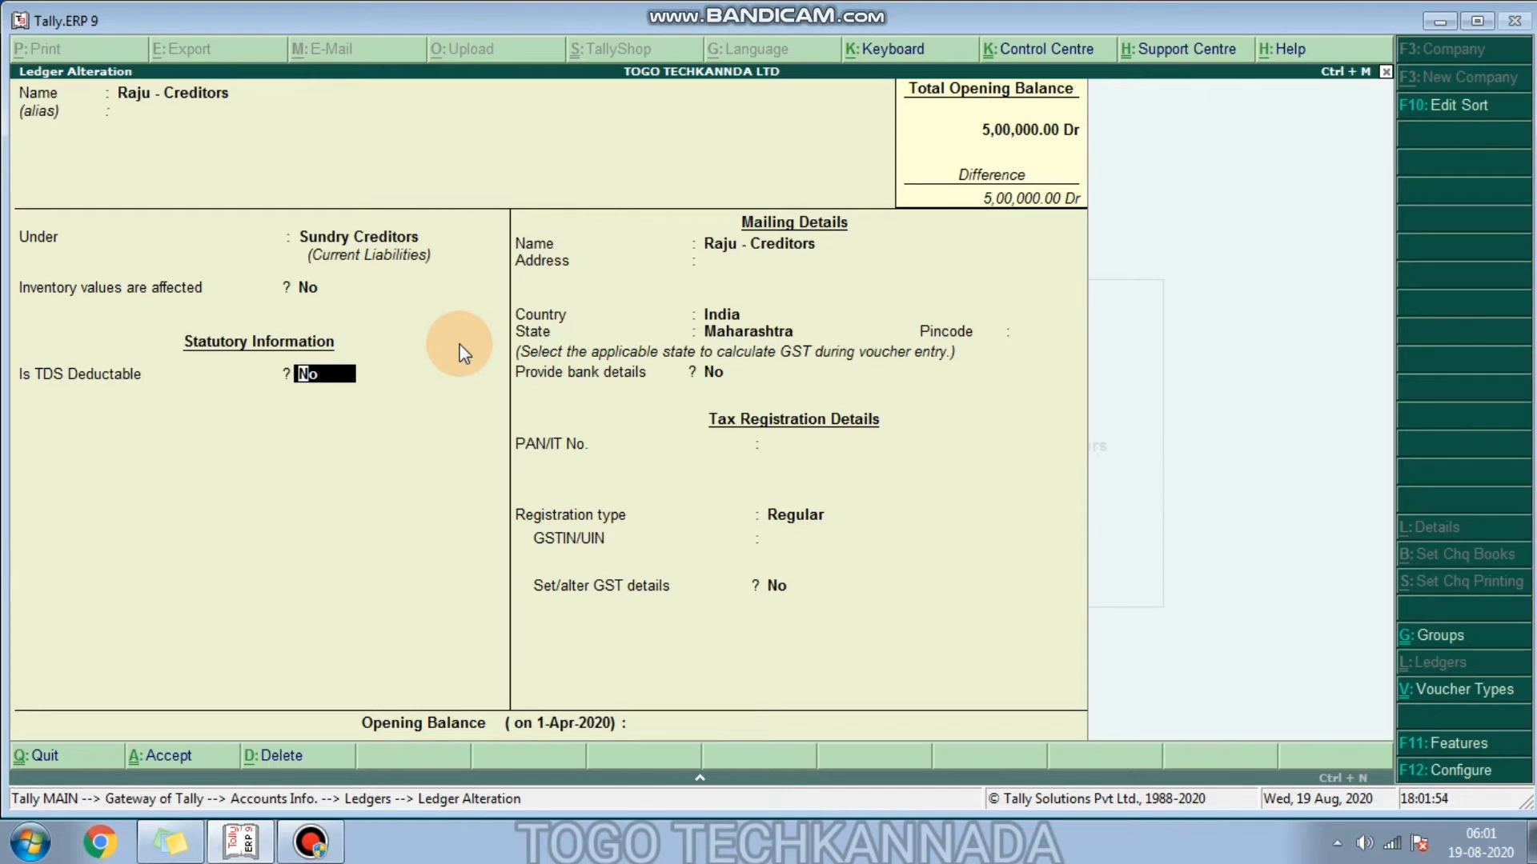
Step: Make TDS deductable for the creditor ledger with deductee type Company - Resident and deduction in the same voucher
{"action": "key", "text": "y"}
{"action": "key", "text": "Down"}
{"action": "key", "text": "Down"}
{"action": "key", "text": "Down"}
{"action": "key", "text": "Down"}
{"action": "key", "text": "Down"}
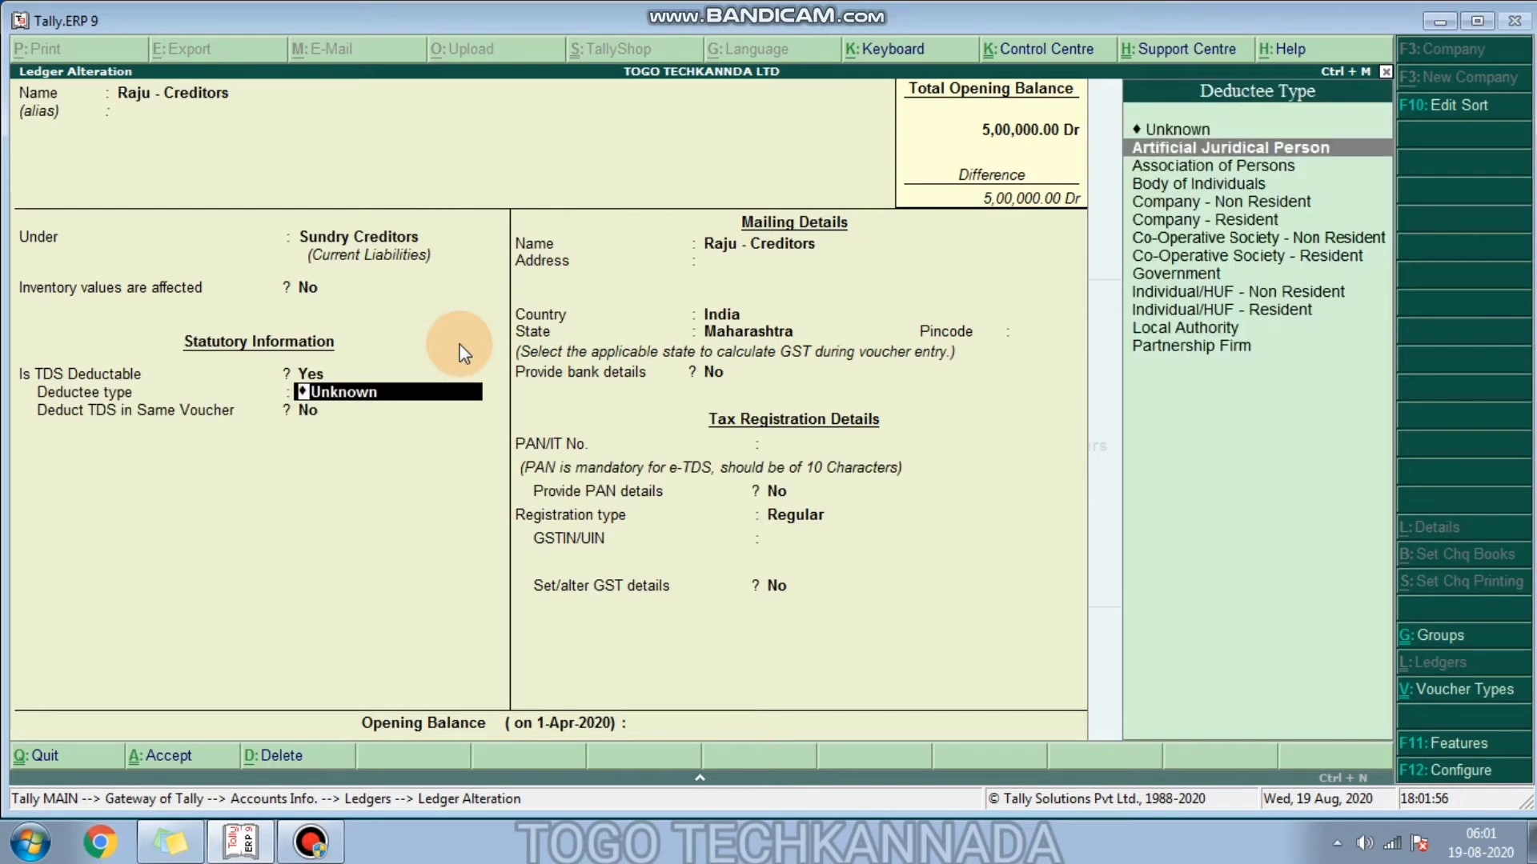
{"action": "key", "text": "Return"}
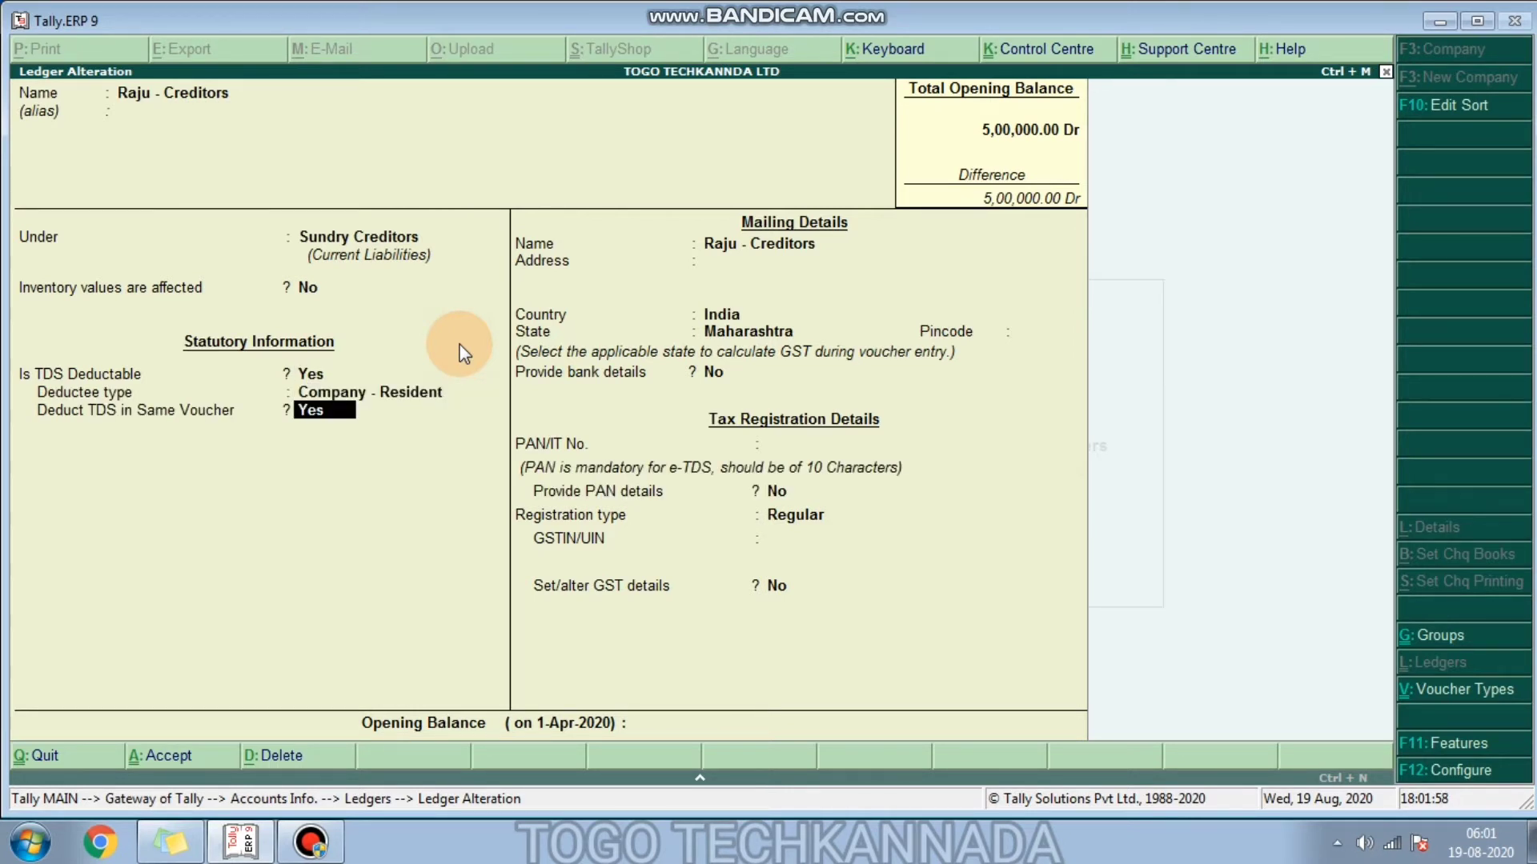
Step: Look through the available deductee types for the creditor ledger and keep Company - Resident
{"action": "key", "text": "BackSpace"}
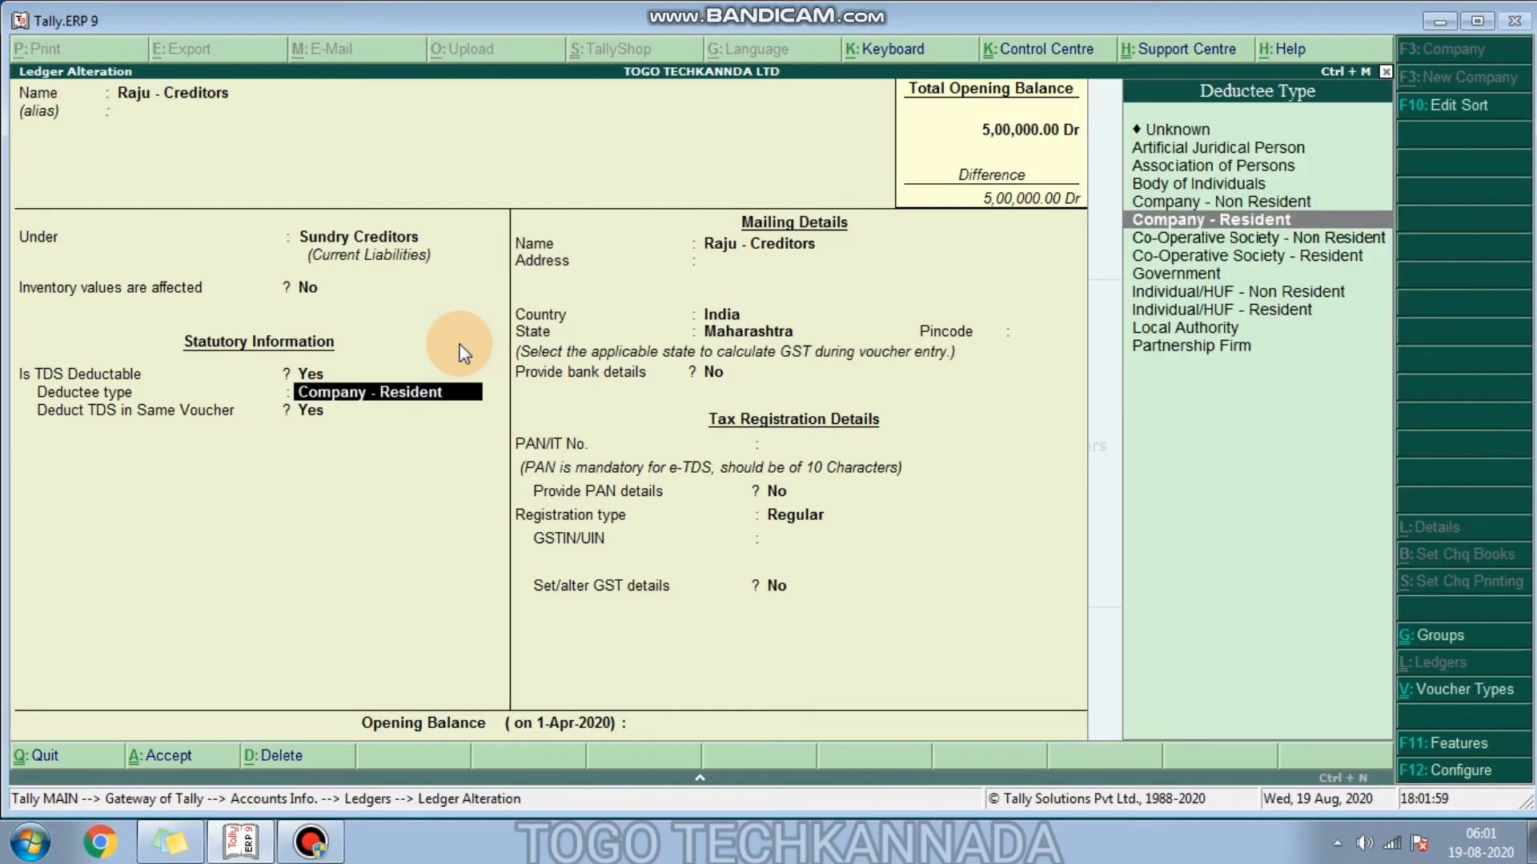
{"action": "key", "text": "Return"}
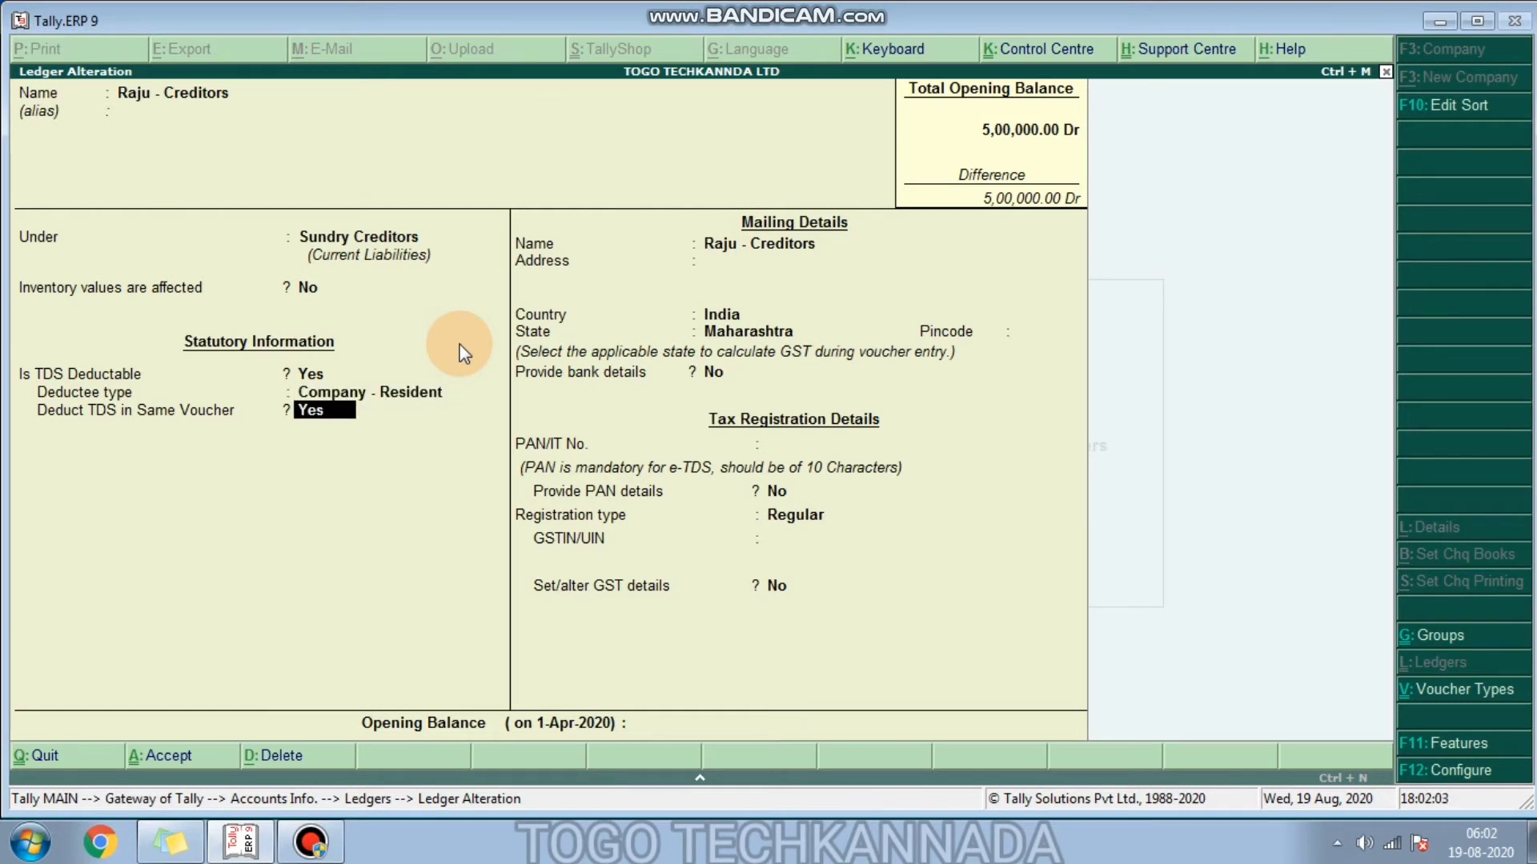
{"action": "key", "text": "BackSpace"}
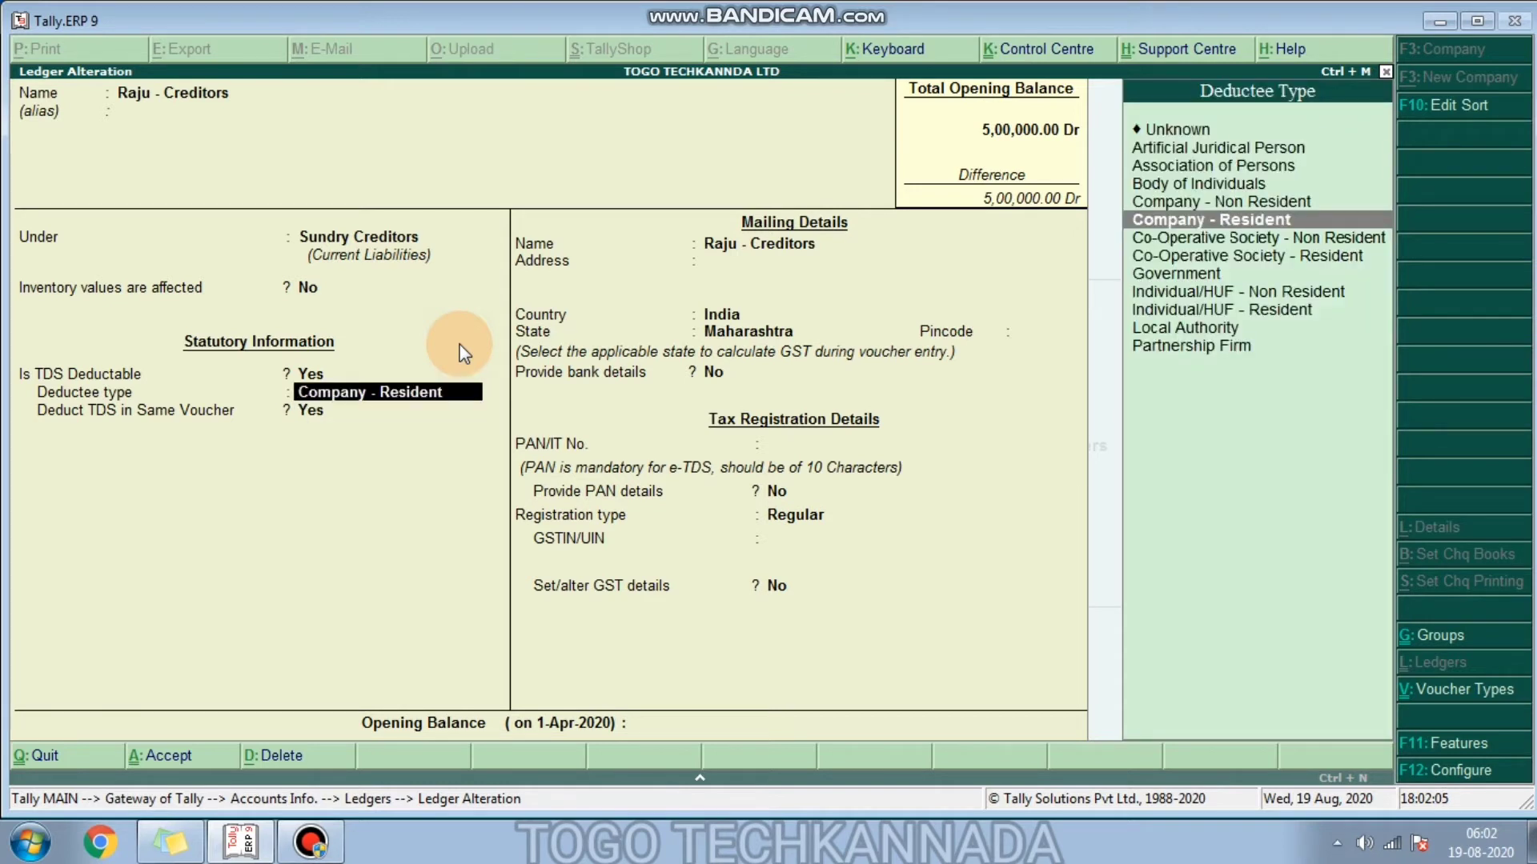
{"action": "key", "text": "Down"}
{"action": "key", "text": "Down"}
{"action": "key", "text": "Down"}
{"action": "key", "text": "Down"}
{"action": "key", "text": "Down"}
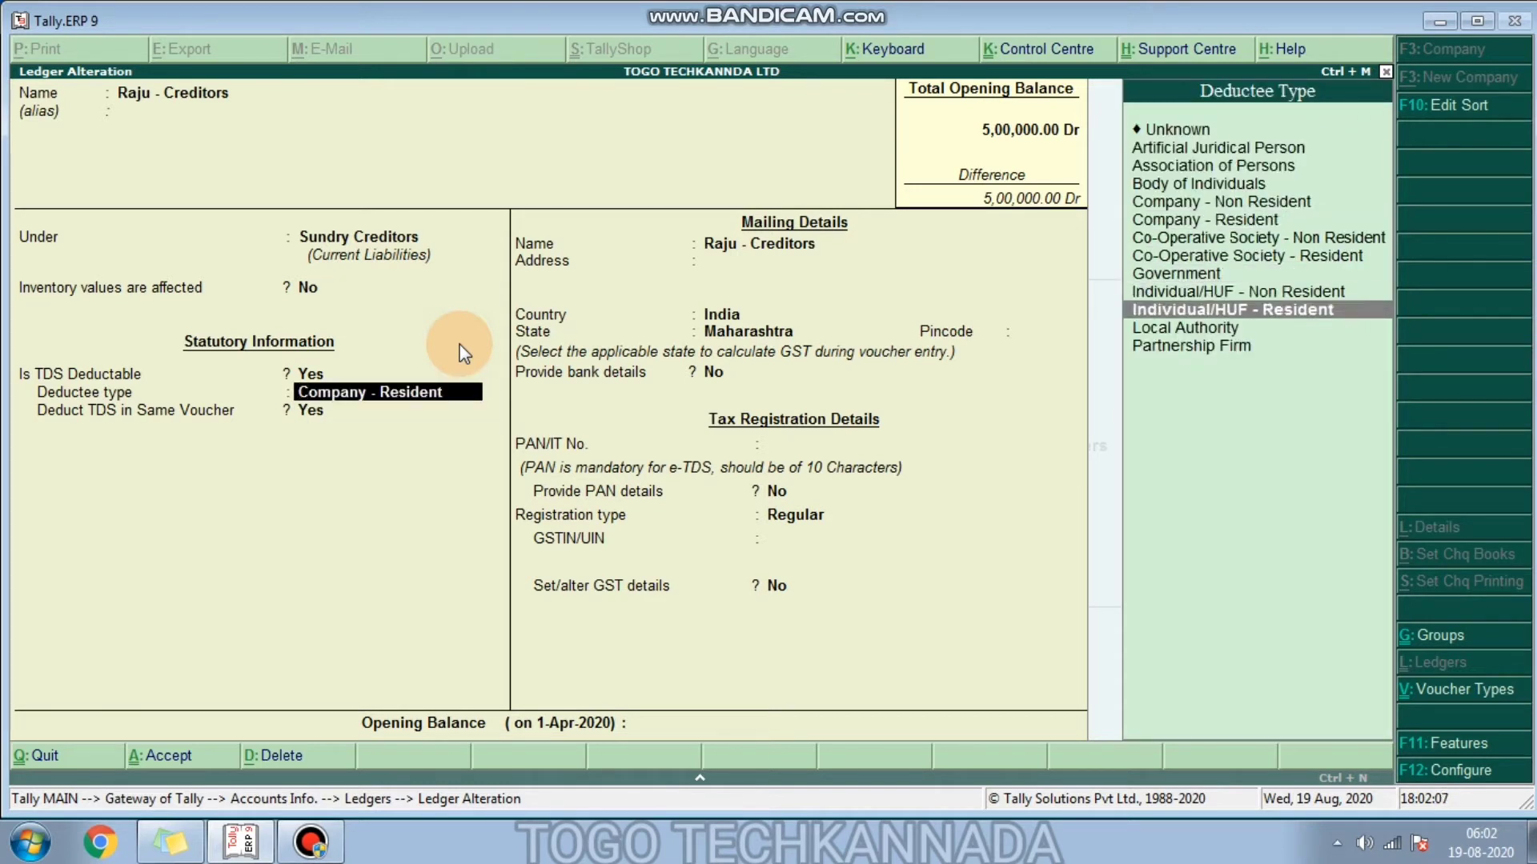
{"action": "key", "text": "Up"}
{"action": "key", "text": "Up"}
{"action": "key", "text": "Up"}
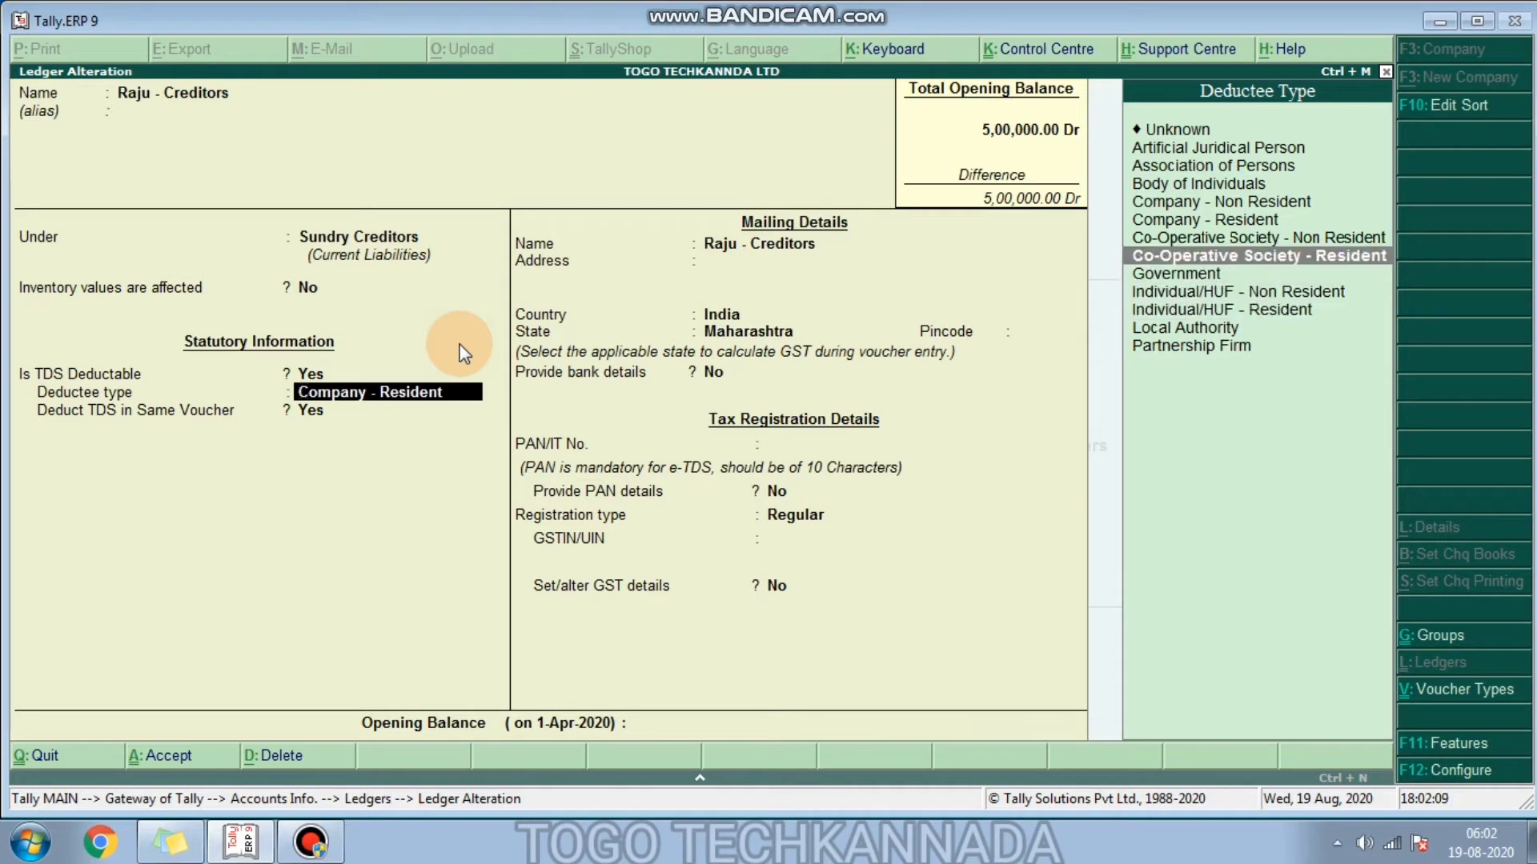
{"action": "key", "text": "Up"}
{"action": "key", "text": "Up"}
{"action": "key", "text": "Return"}
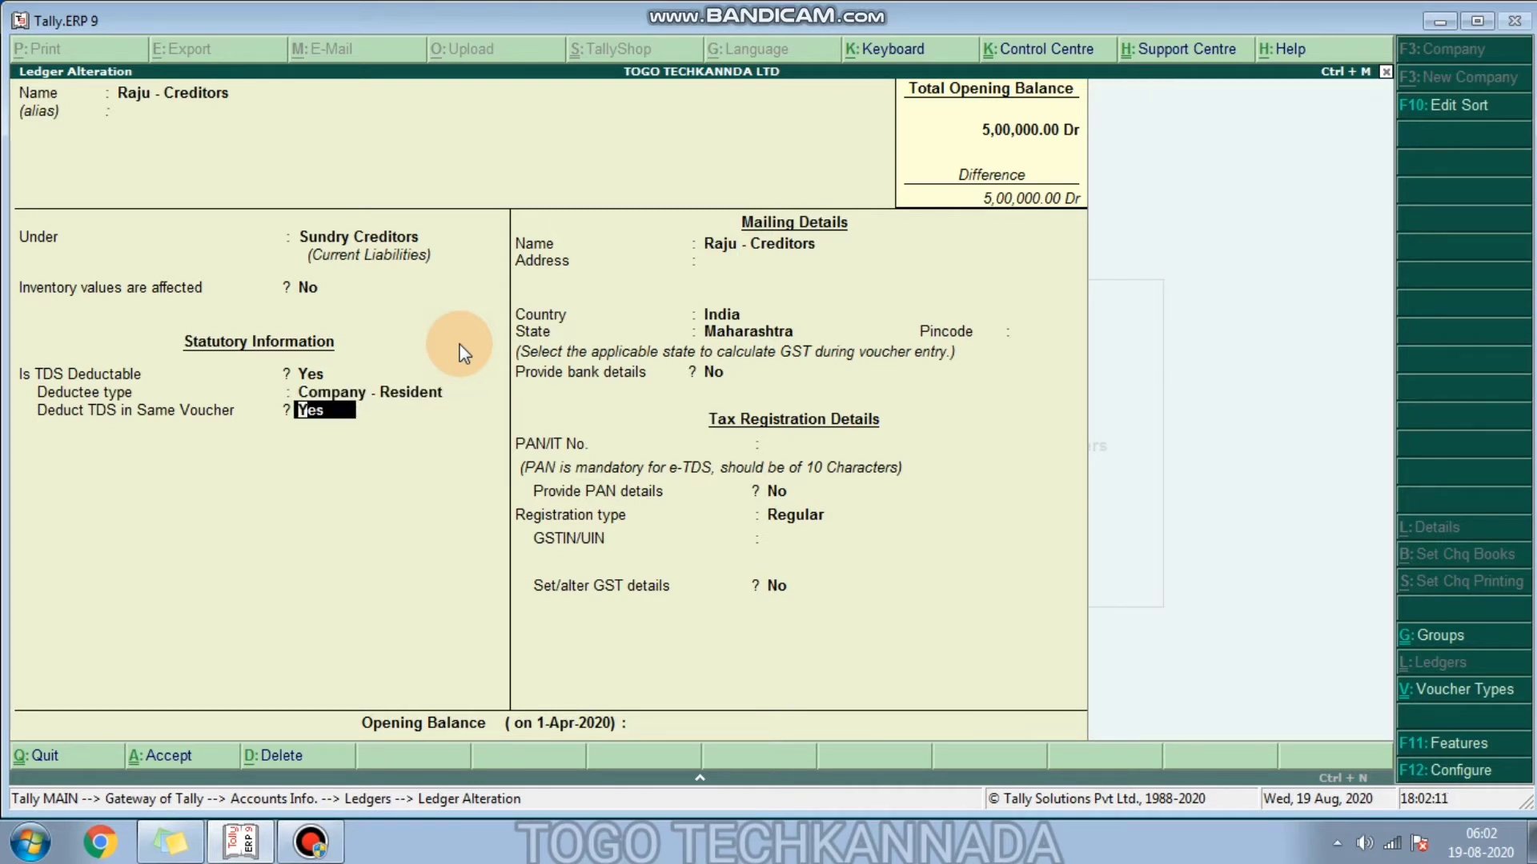
Step: Keep TDS deduction in the same voucher and the existing mailing and tax registration details, and save the creditor ledger
{"action": "key", "text": "Return"}
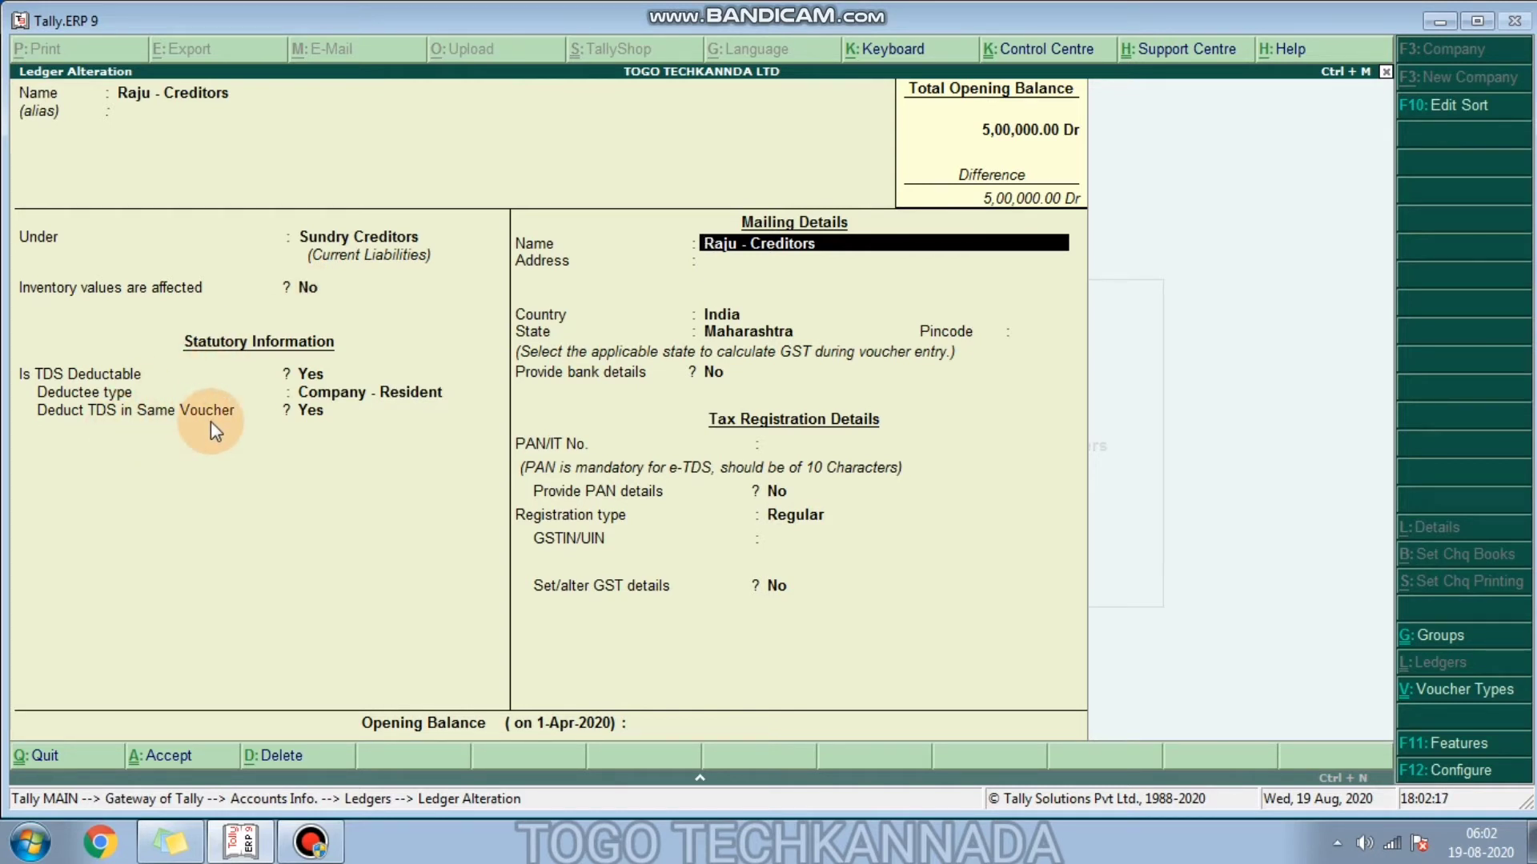
{"action": "key", "text": "Return"}
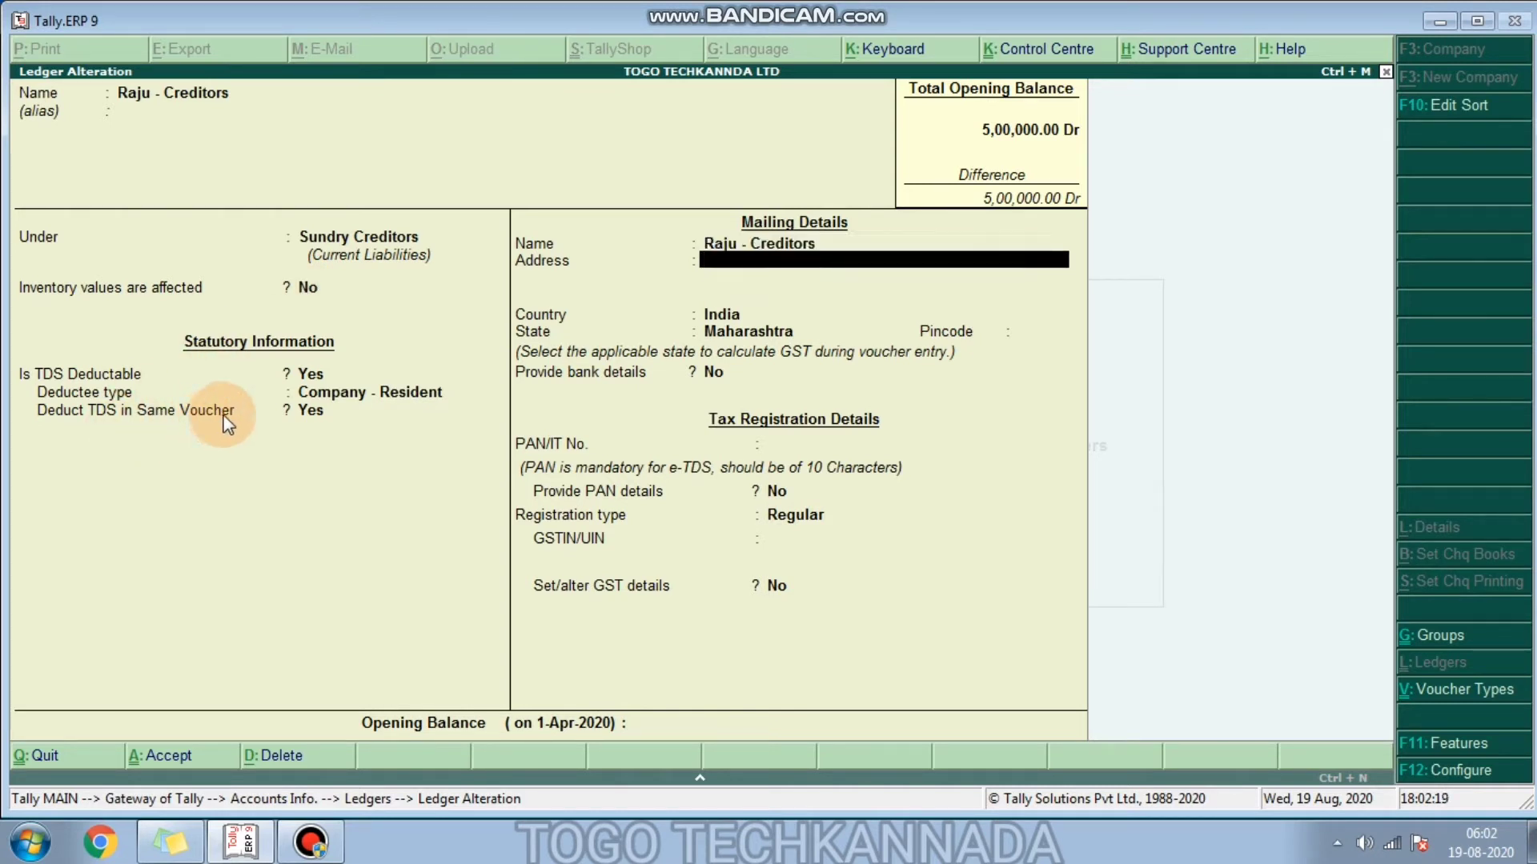
{"action": "key", "text": "Return"}
{"action": "key", "text": "Return"}
{"action": "key", "text": "Return"}
{"action": "key", "text": "Return"}
{"action": "key", "text": "Return"}
{"action": "key", "text": "Return"}
{"action": "key", "text": "Return"}
{"action": "key", "text": "Return"}
{"action": "key", "text": "Return"}
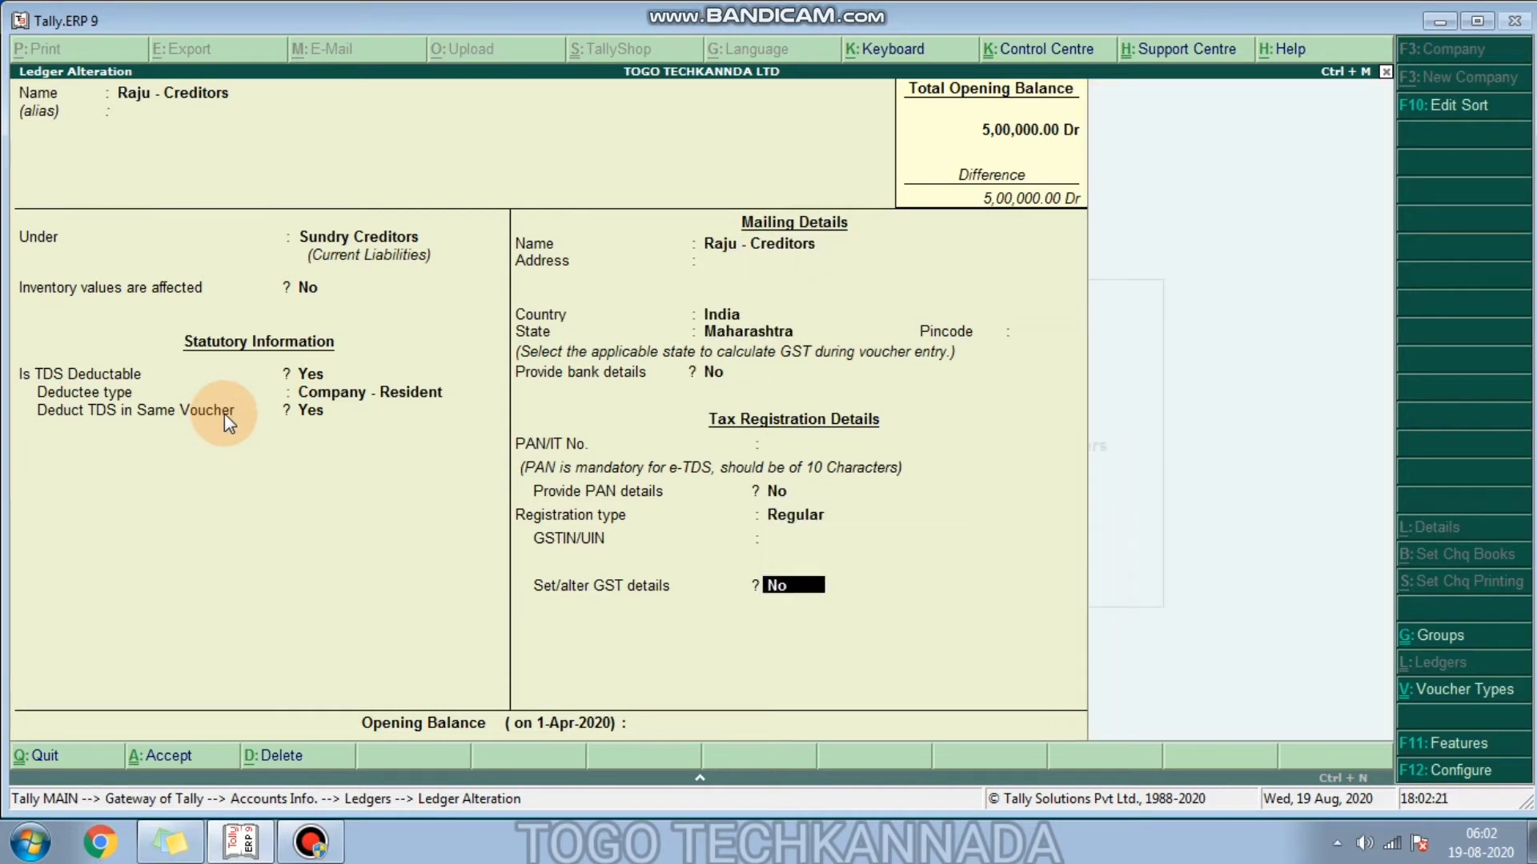
{"action": "key", "text": "Return"}
{"action": "key", "text": "Return"}
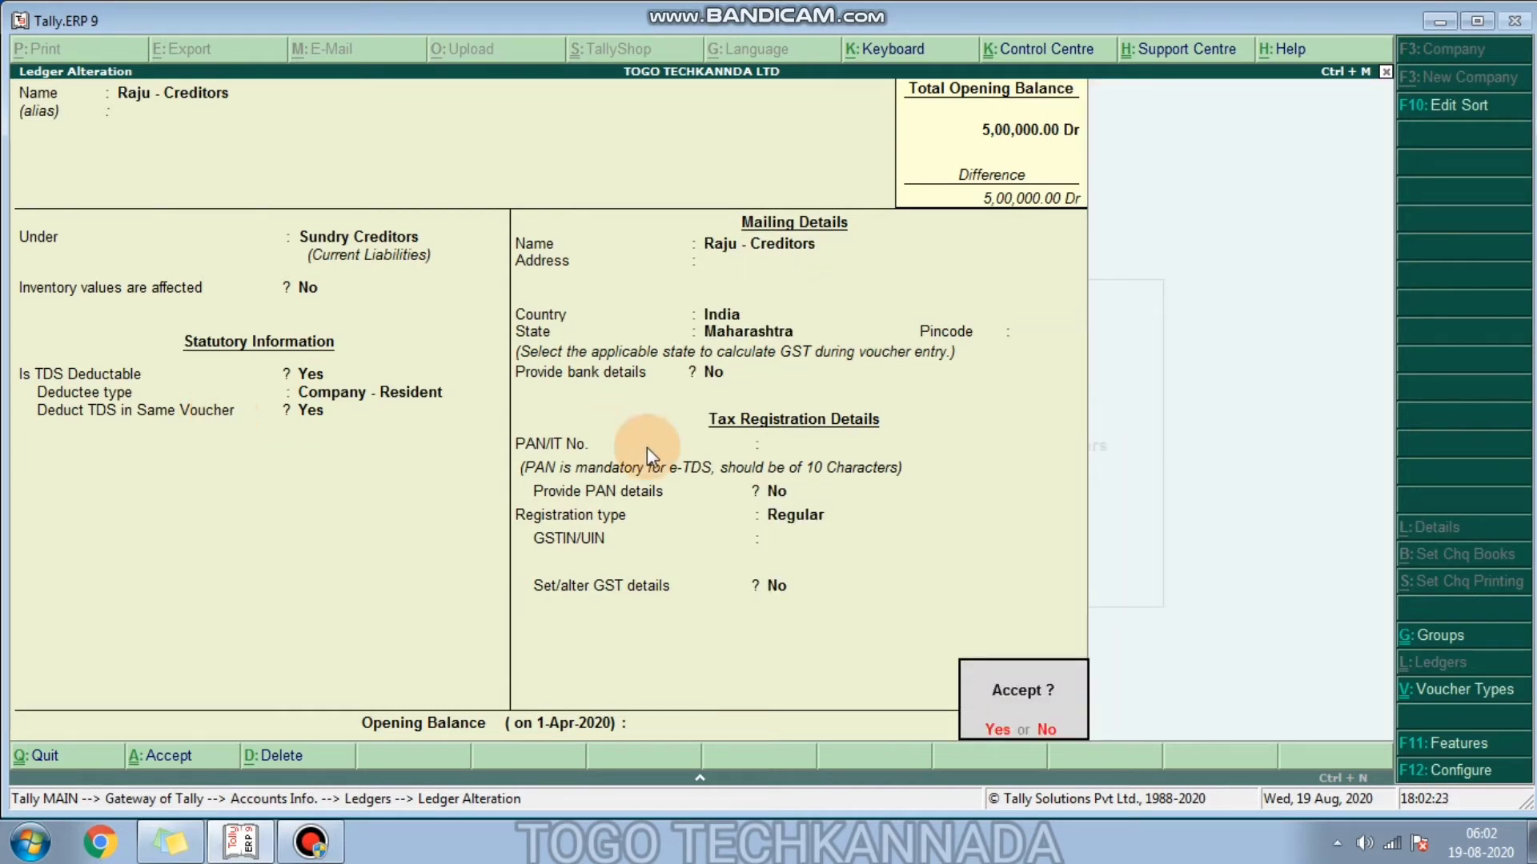
{"action": "key", "text": "Return"}
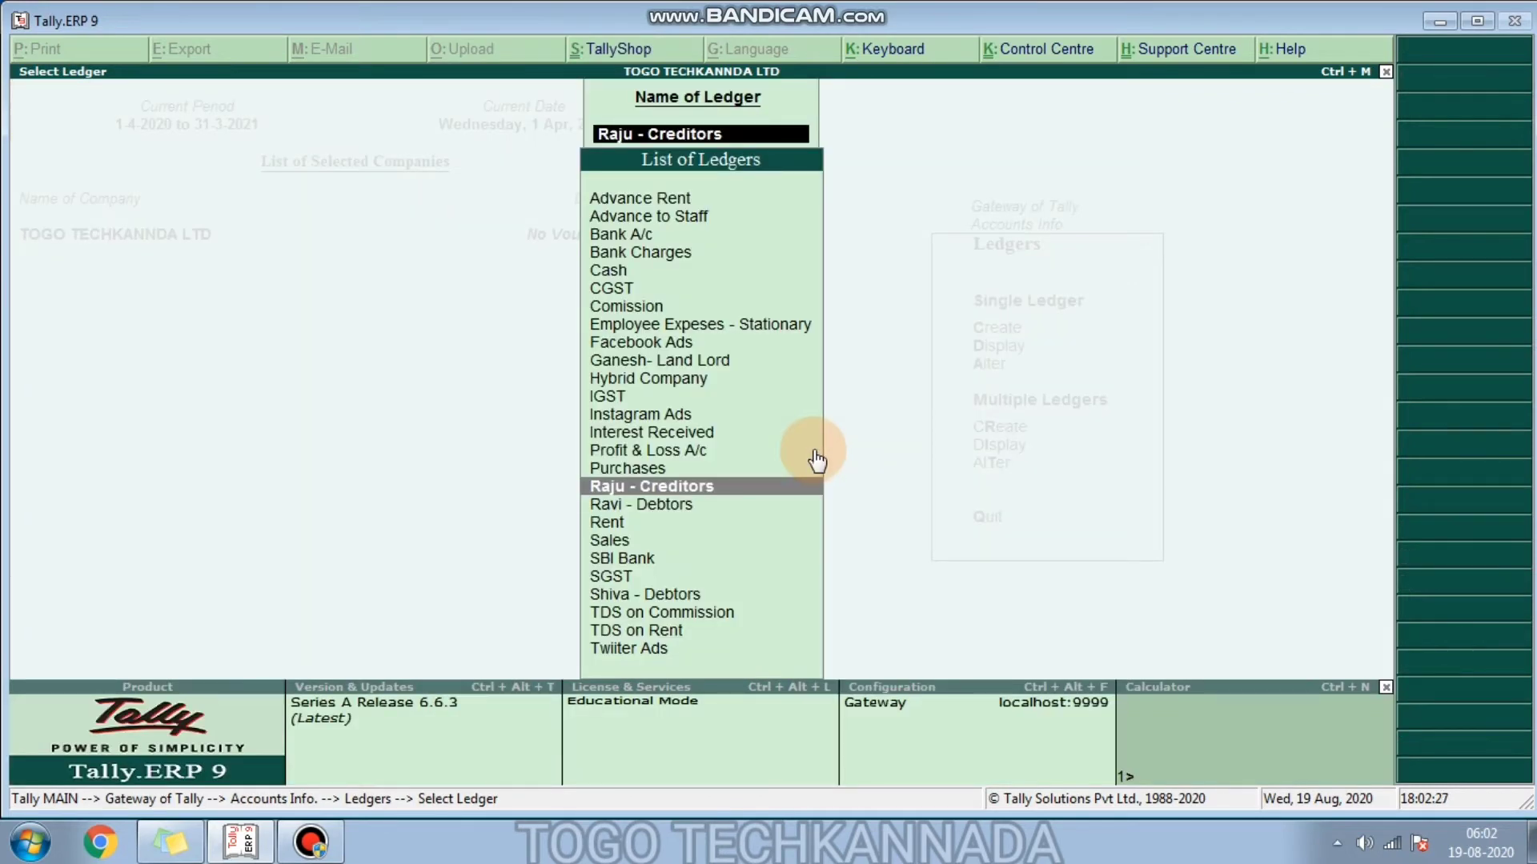
Step: Open the Land Lord ledger for alteration and set TDS deductable to Yes
{"action": "type", "text": "Lan"}
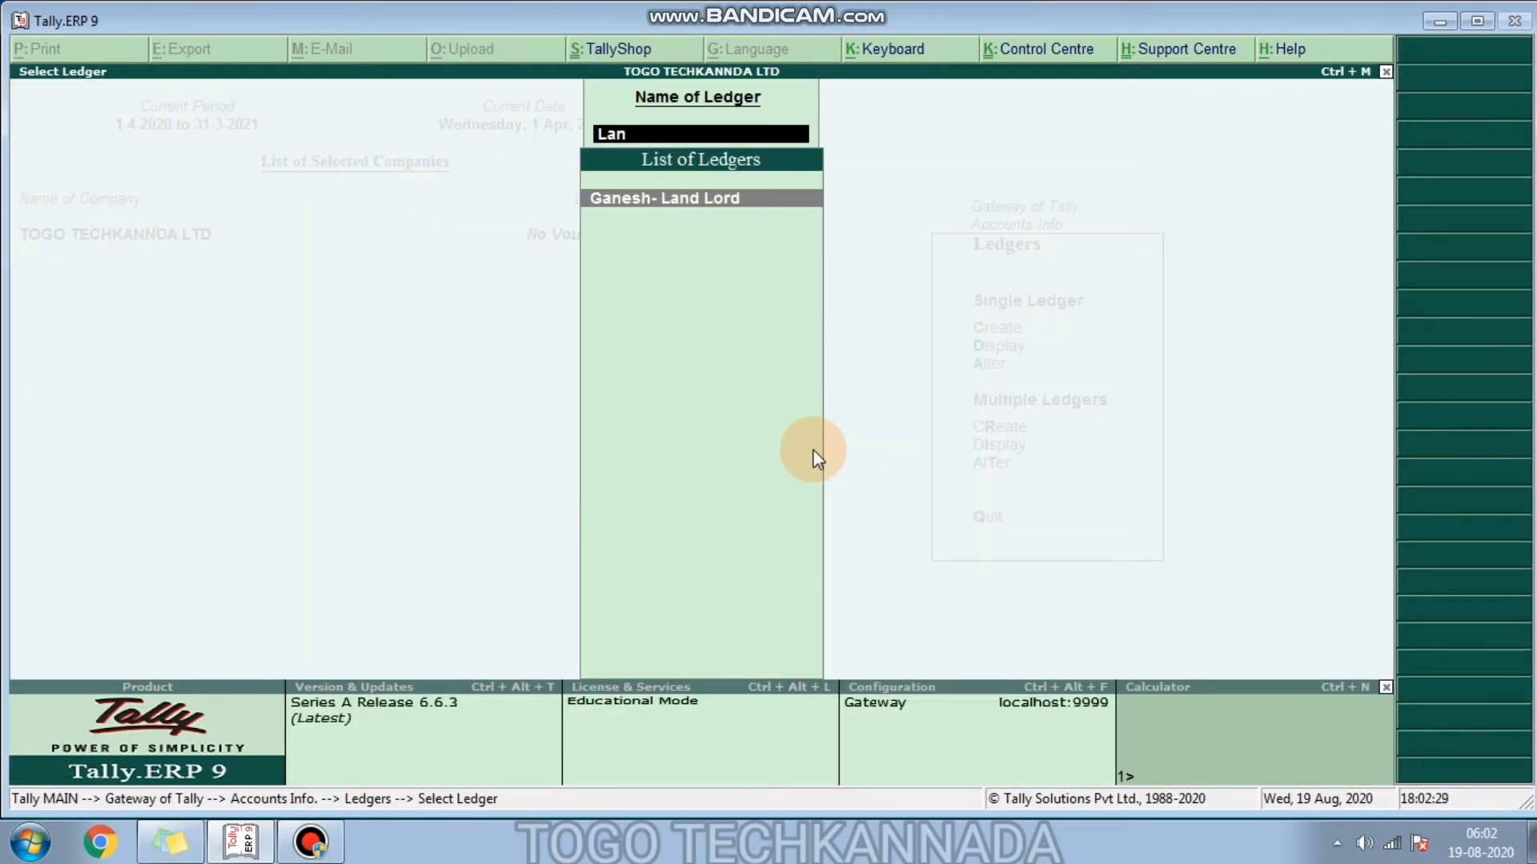
{"action": "key", "text": "Return"}
{"action": "key", "text": "Return"}
{"action": "key", "text": "Return"}
{"action": "key", "text": "Return"}
{"action": "key", "text": "Return"}
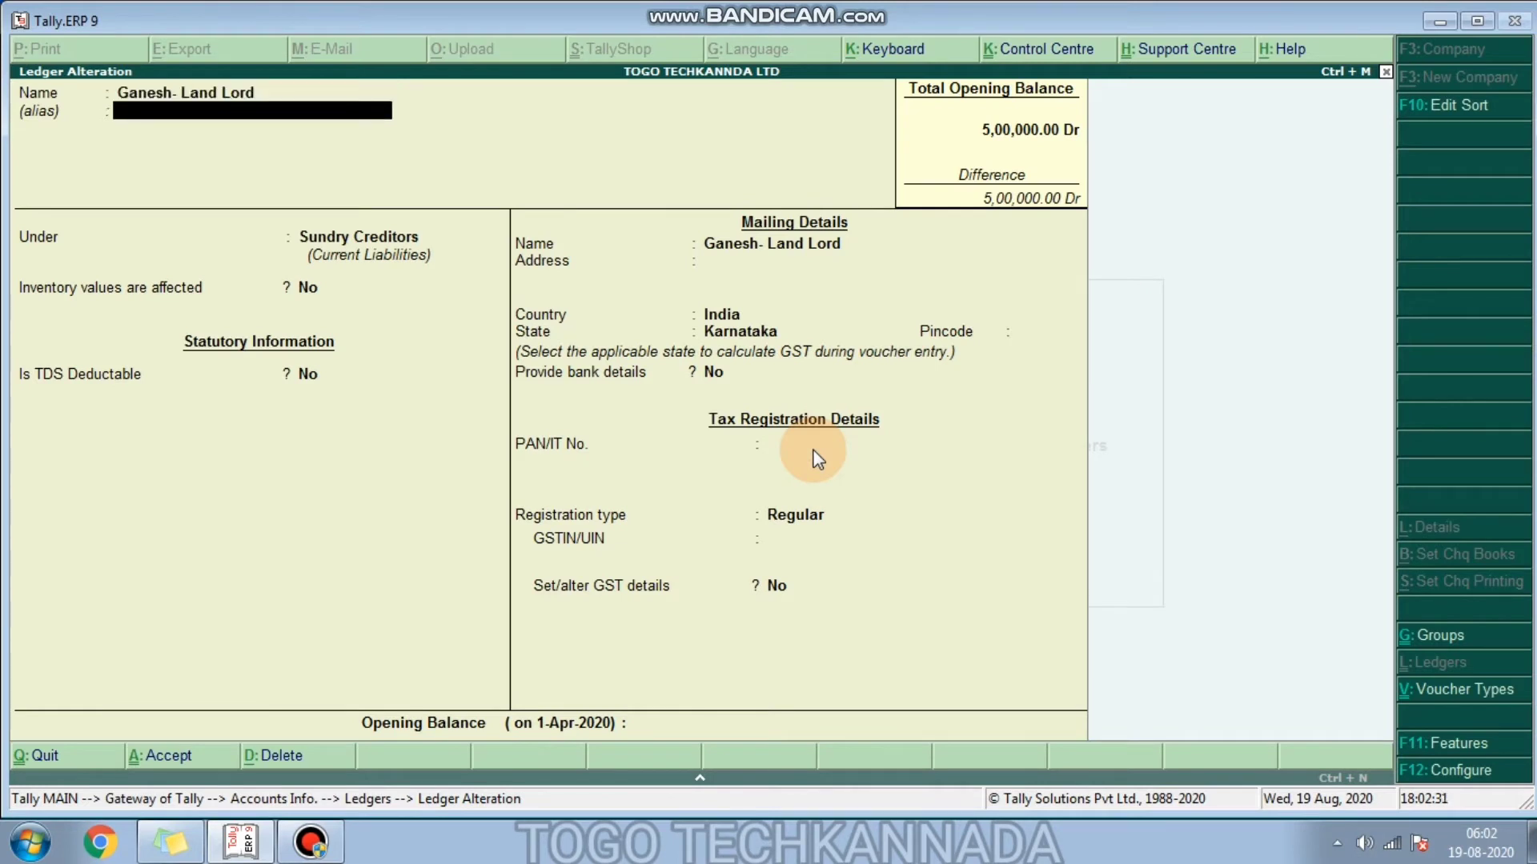
{"action": "key", "text": "y"}
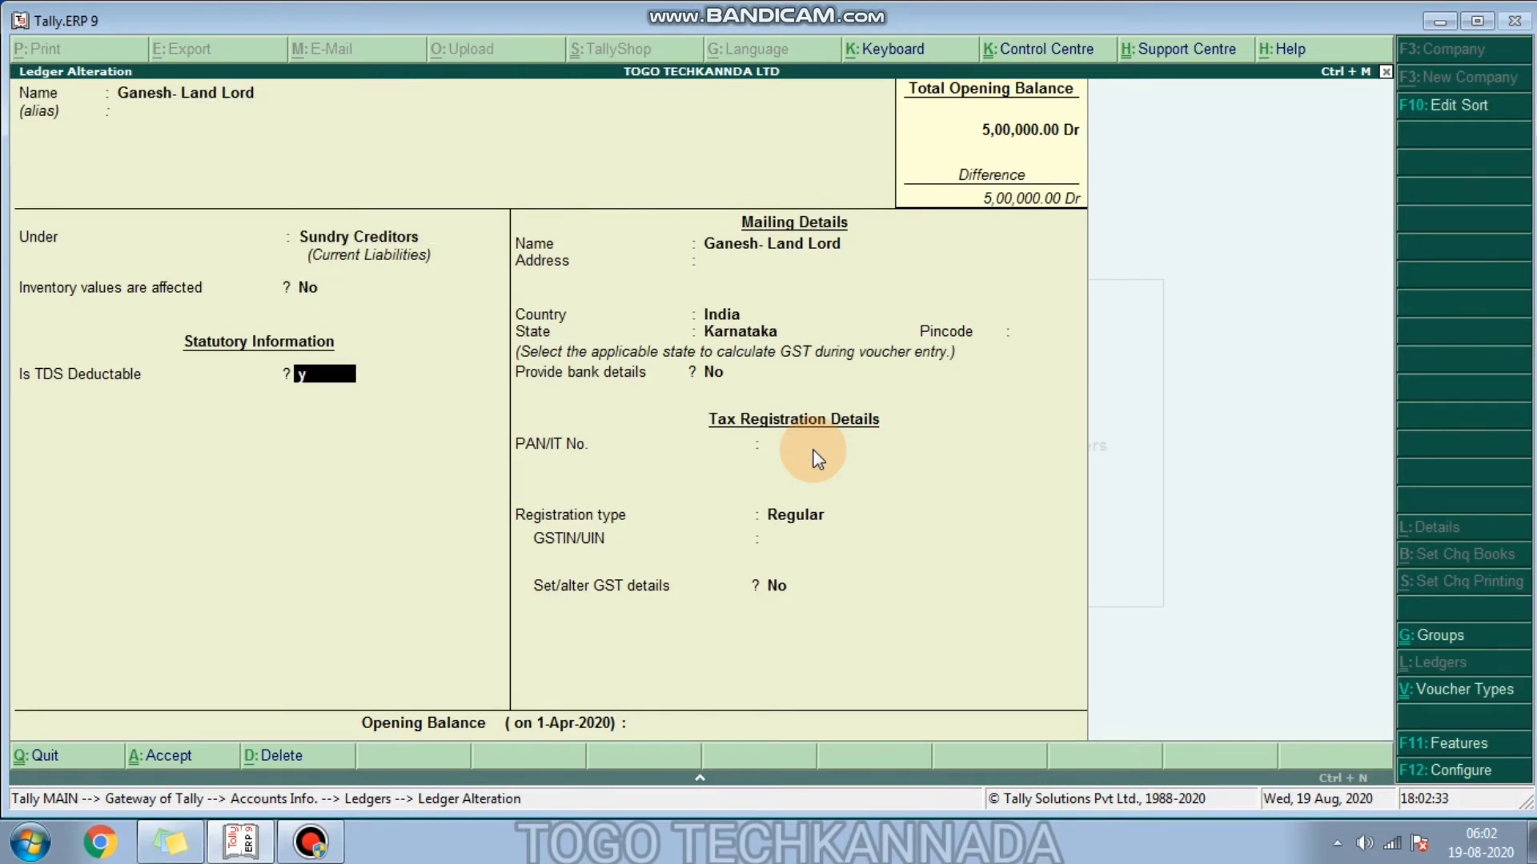
{"action": "key", "text": "Return"}
Step: Set the Land Lord ledger's deductee type to Individual/HUF - Resident and keep TDS deduction in the same voucher
{"action": "key", "text": "Right"}
{"action": "key", "text": "Right"}
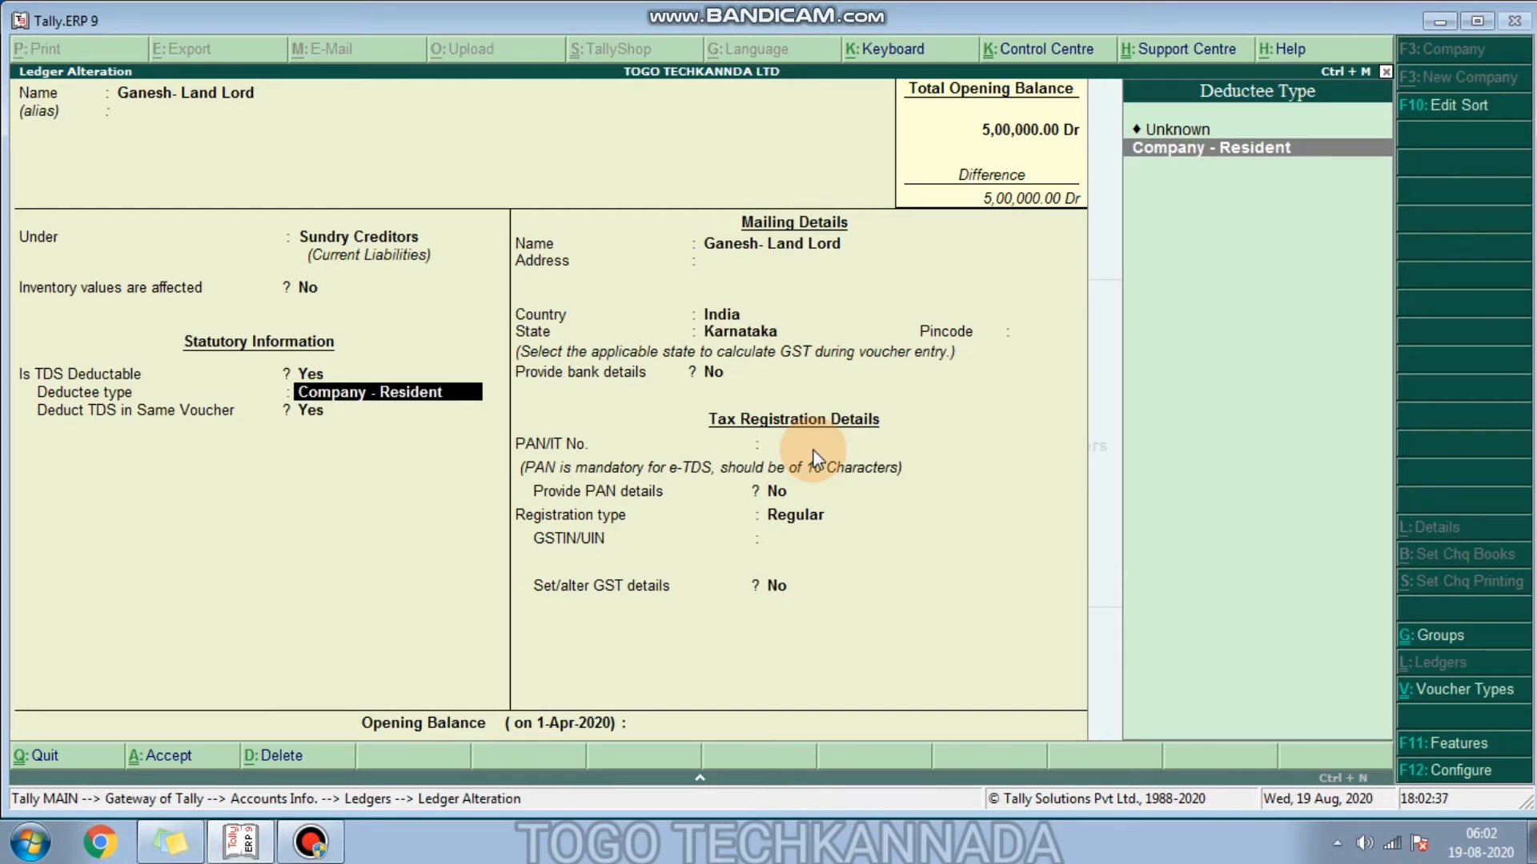
{"action": "key", "text": "BackSpace"}
{"action": "key", "text": "BackSpace"}
{"action": "key", "text": "BackSpace"}
{"action": "key", "text": "BackSpace"}
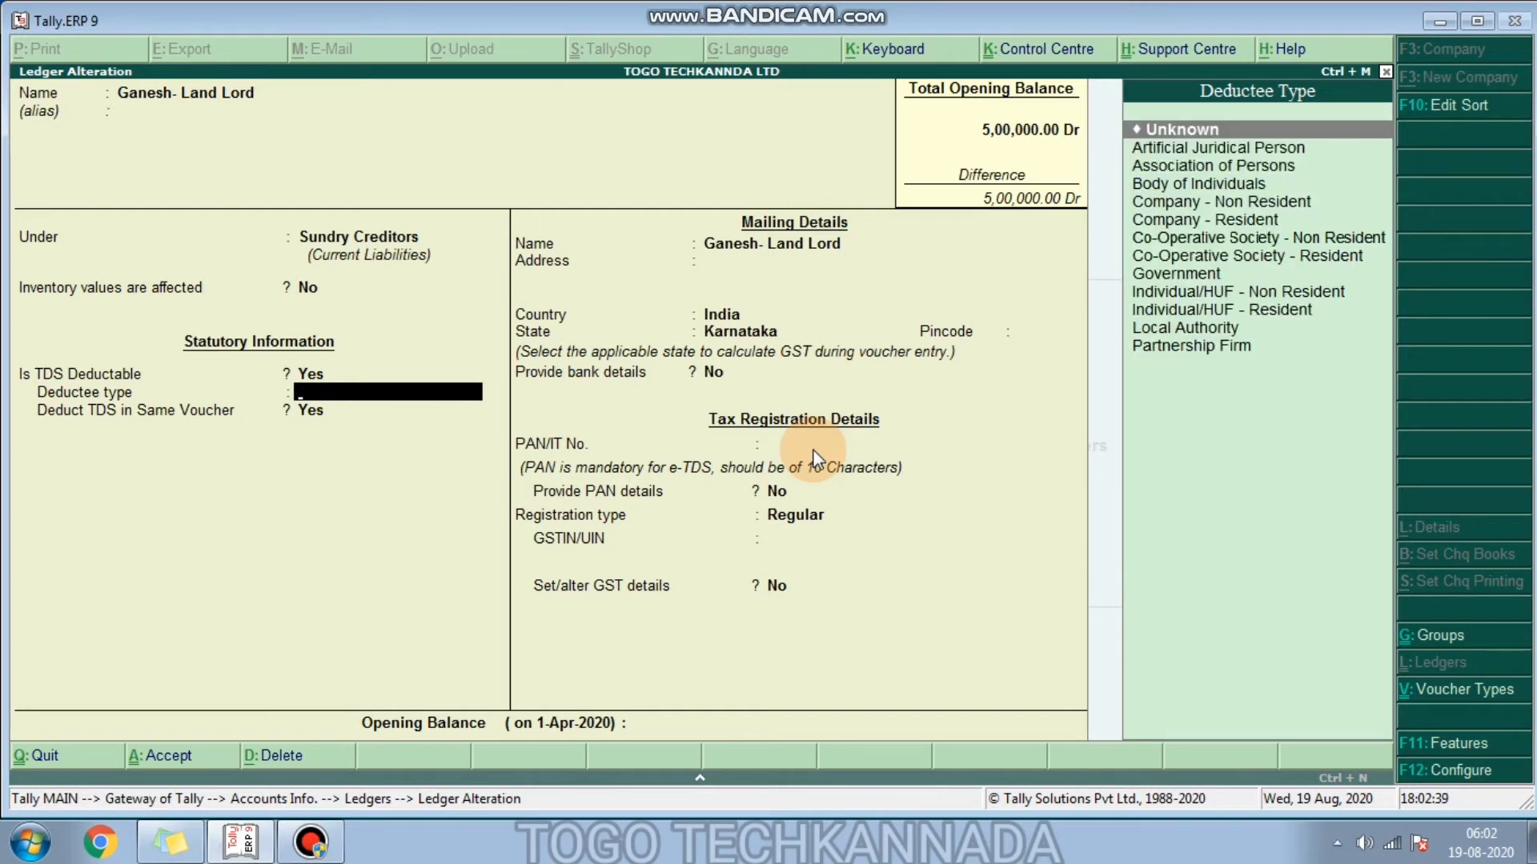
{"action": "key", "text": "Down"}
{"action": "key", "text": "Down"}
{"action": "key", "text": "Down"}
{"action": "key", "text": "Down"}
{"action": "key", "text": "Down"}
{"action": "key", "text": "Down"}
{"action": "key", "text": "Down"}
{"action": "key", "text": "Down"}
{"action": "key", "text": "Down"}
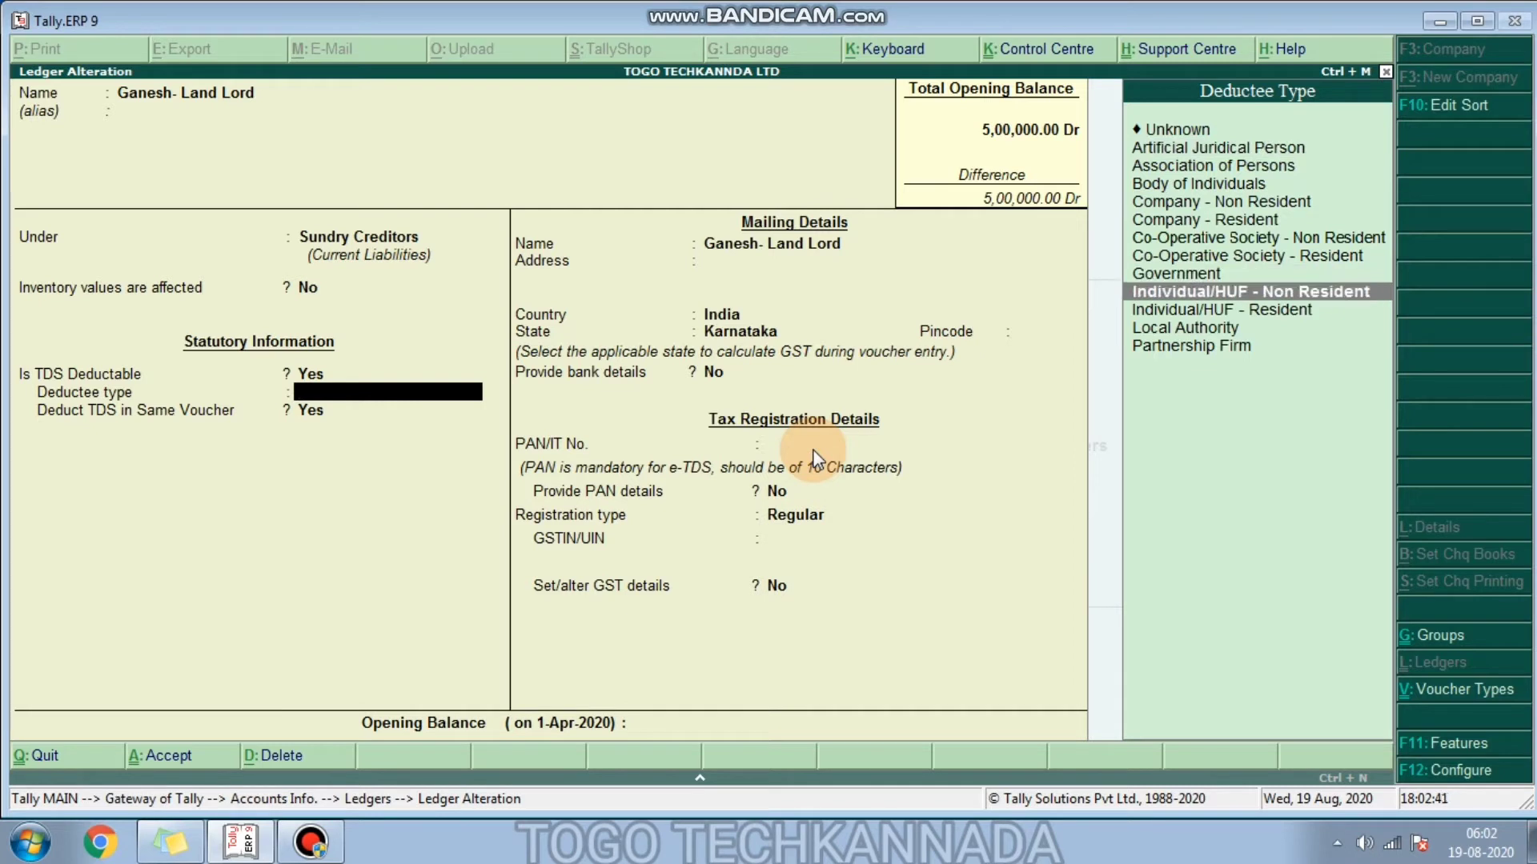
{"action": "key", "text": "Down"}
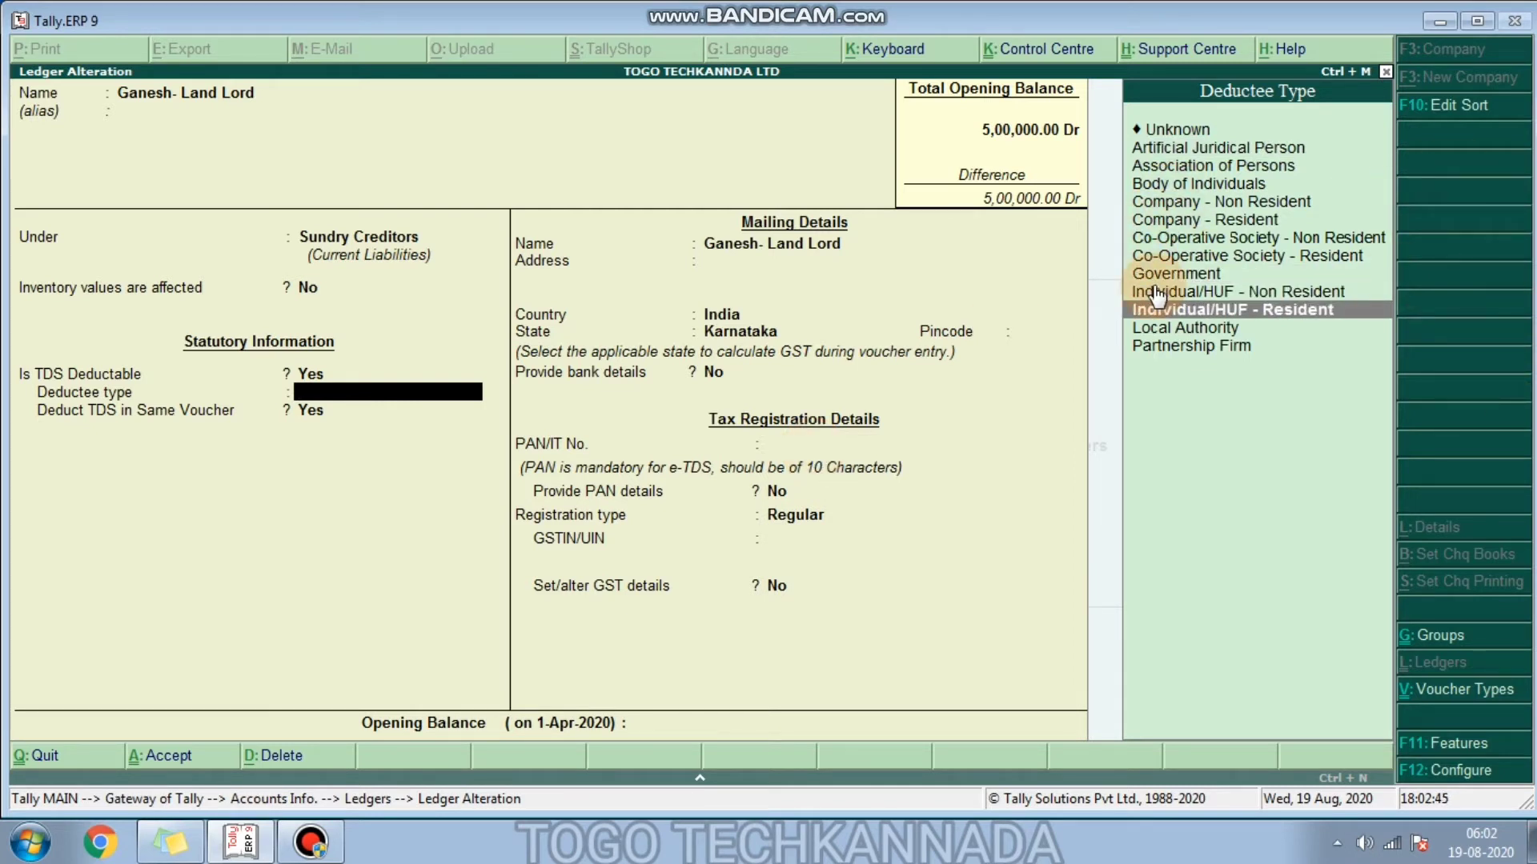
{"action": "key", "text": "Return"}
{"action": "key", "text": "Return"}
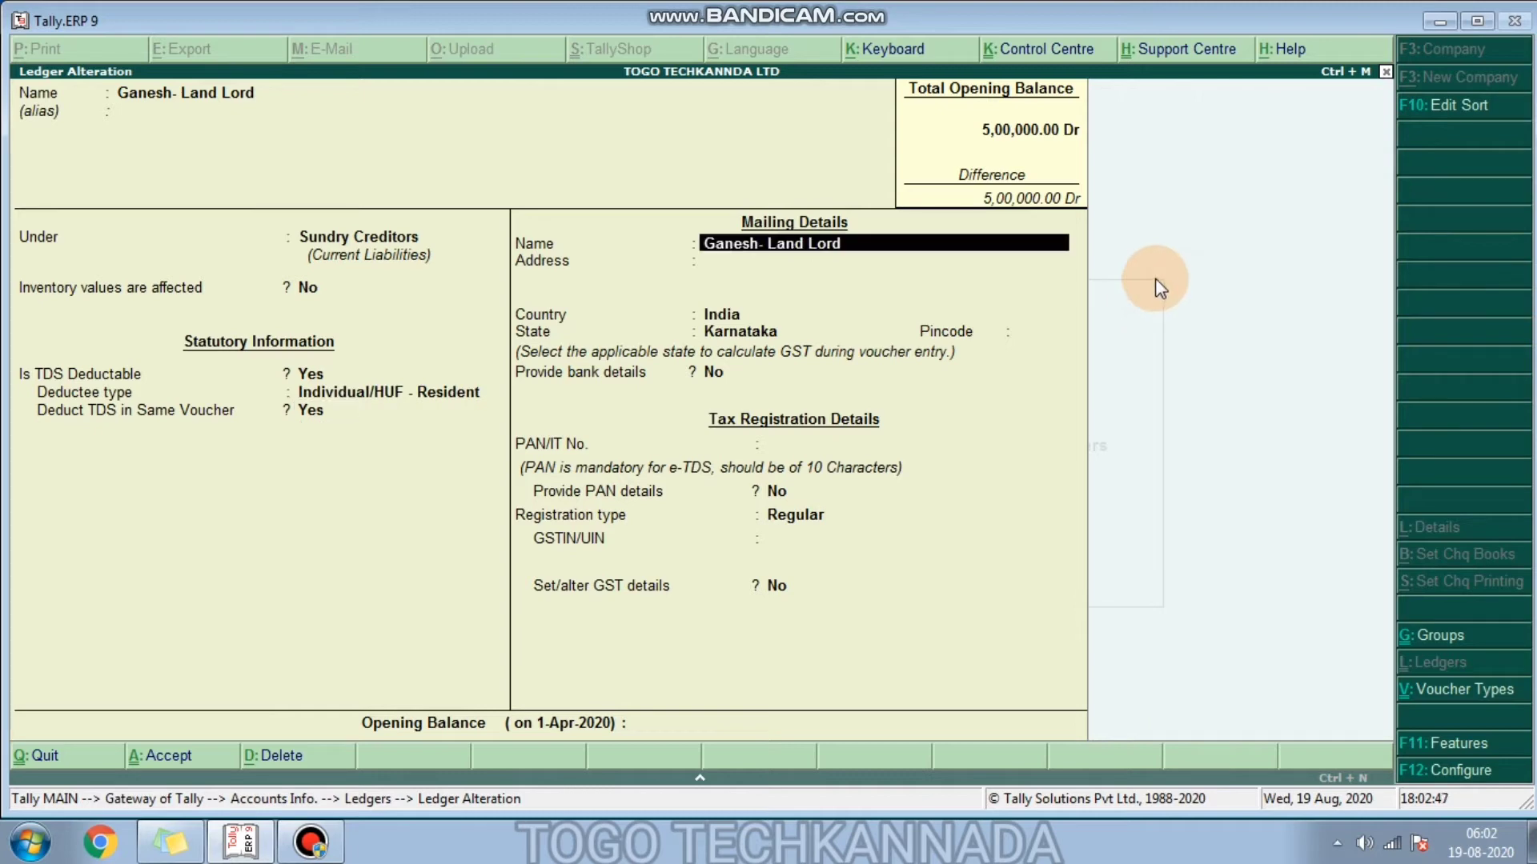
Step: Keep the Land Lord ledger's existing mailing and tax registration details and save the ledger
{"action": "key", "text": "Return"}
{"action": "key", "text": "Return"}
{"action": "key", "text": "Return"}
{"action": "key", "text": "Return"}
{"action": "key", "text": "Return"}
{"action": "key", "text": "Return"}
{"action": "key", "text": "Return"}
{"action": "key", "text": "Return"}
{"action": "key", "text": "Return"}
{"action": "key", "text": "Return"}
{"action": "key", "text": "Return"}
{"action": "key", "text": "Return"}
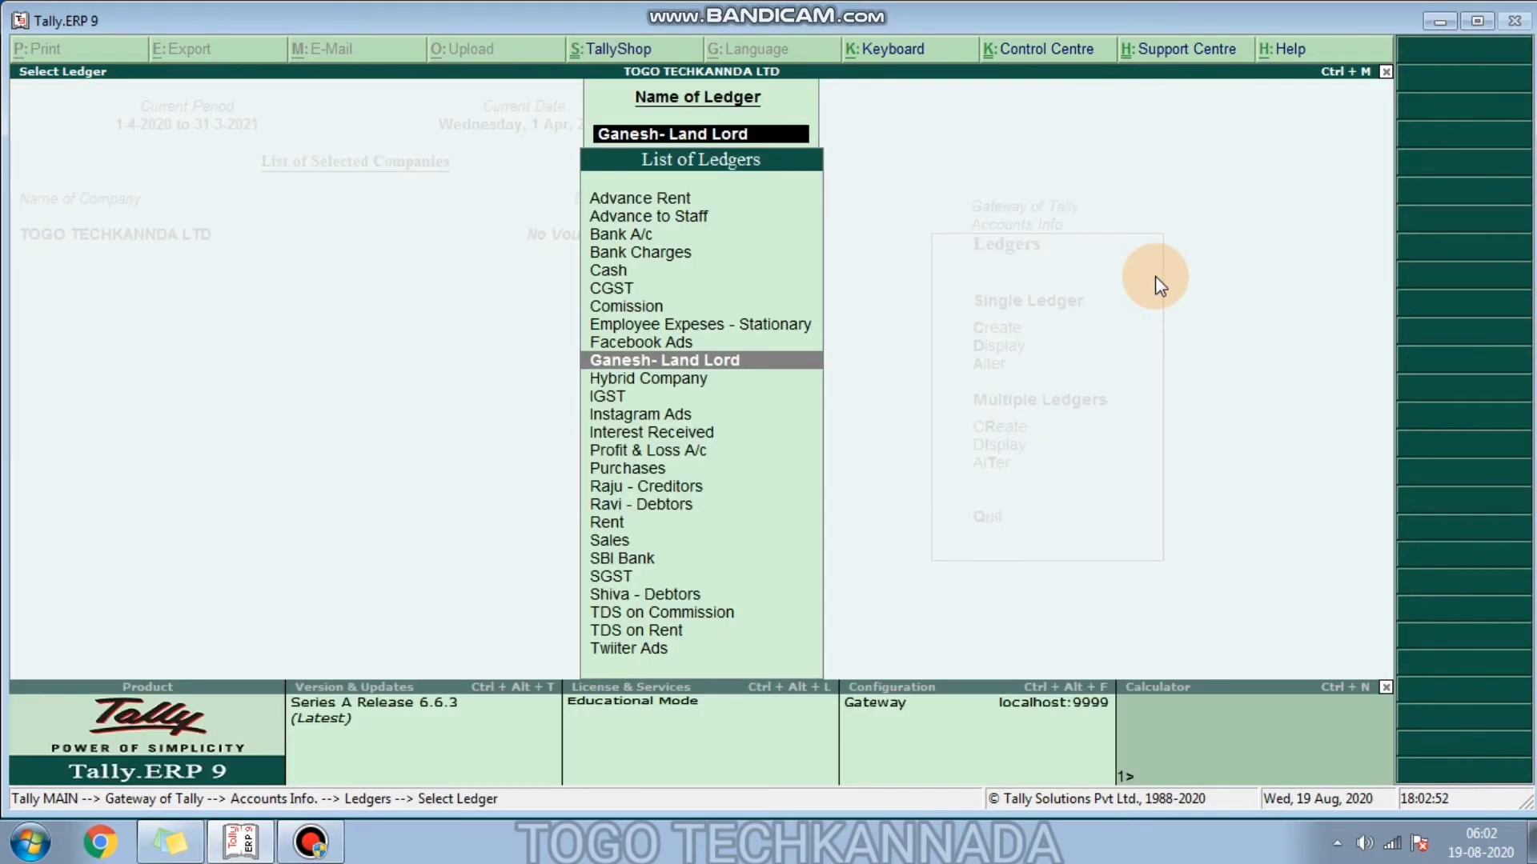
Step: Leave ledger alteration and open a new journal voucher in accounting voucher creation
{"action": "key", "text": "Escape"}
{"action": "key", "text": "Escape"}
{"action": "key", "text": "Escape"}
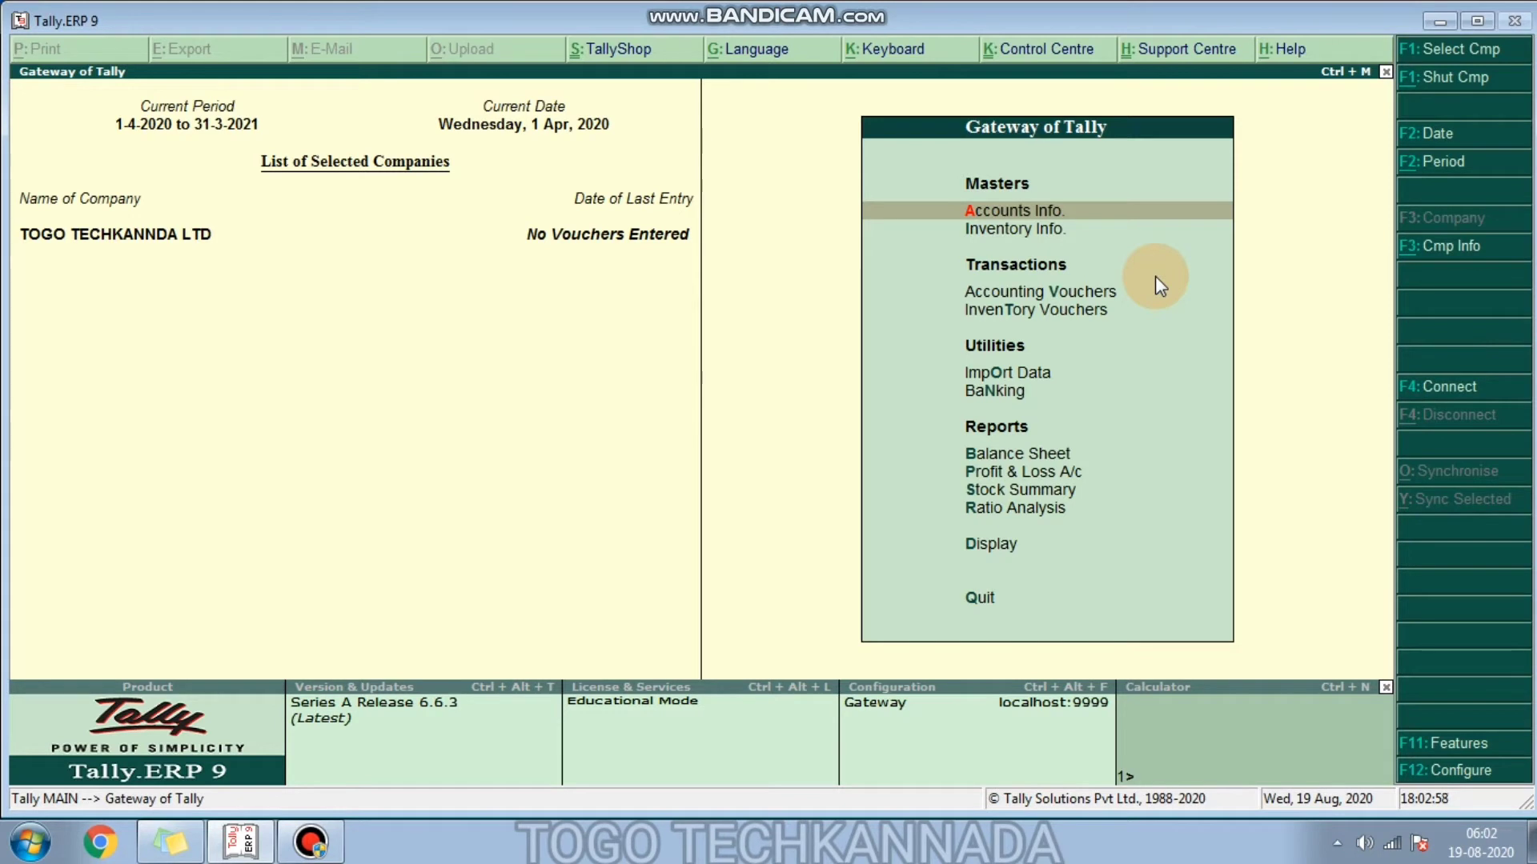
{"action": "key", "text": "Down"}
{"action": "key", "text": "Down"}
{"action": "key", "text": "Down"}
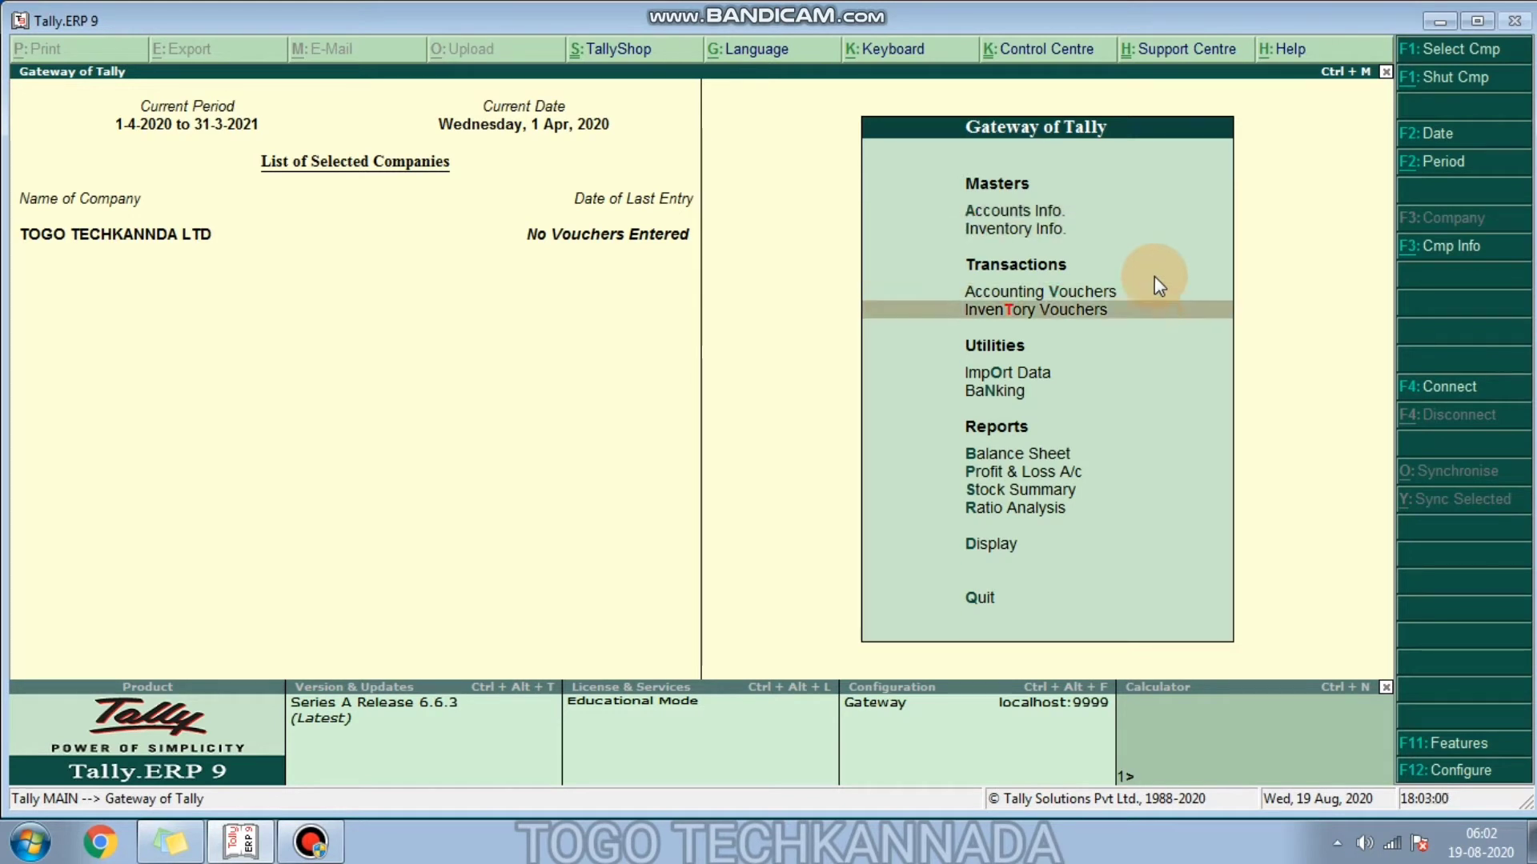
{"action": "key", "text": "Up"}
{"action": "key", "text": "Return"}
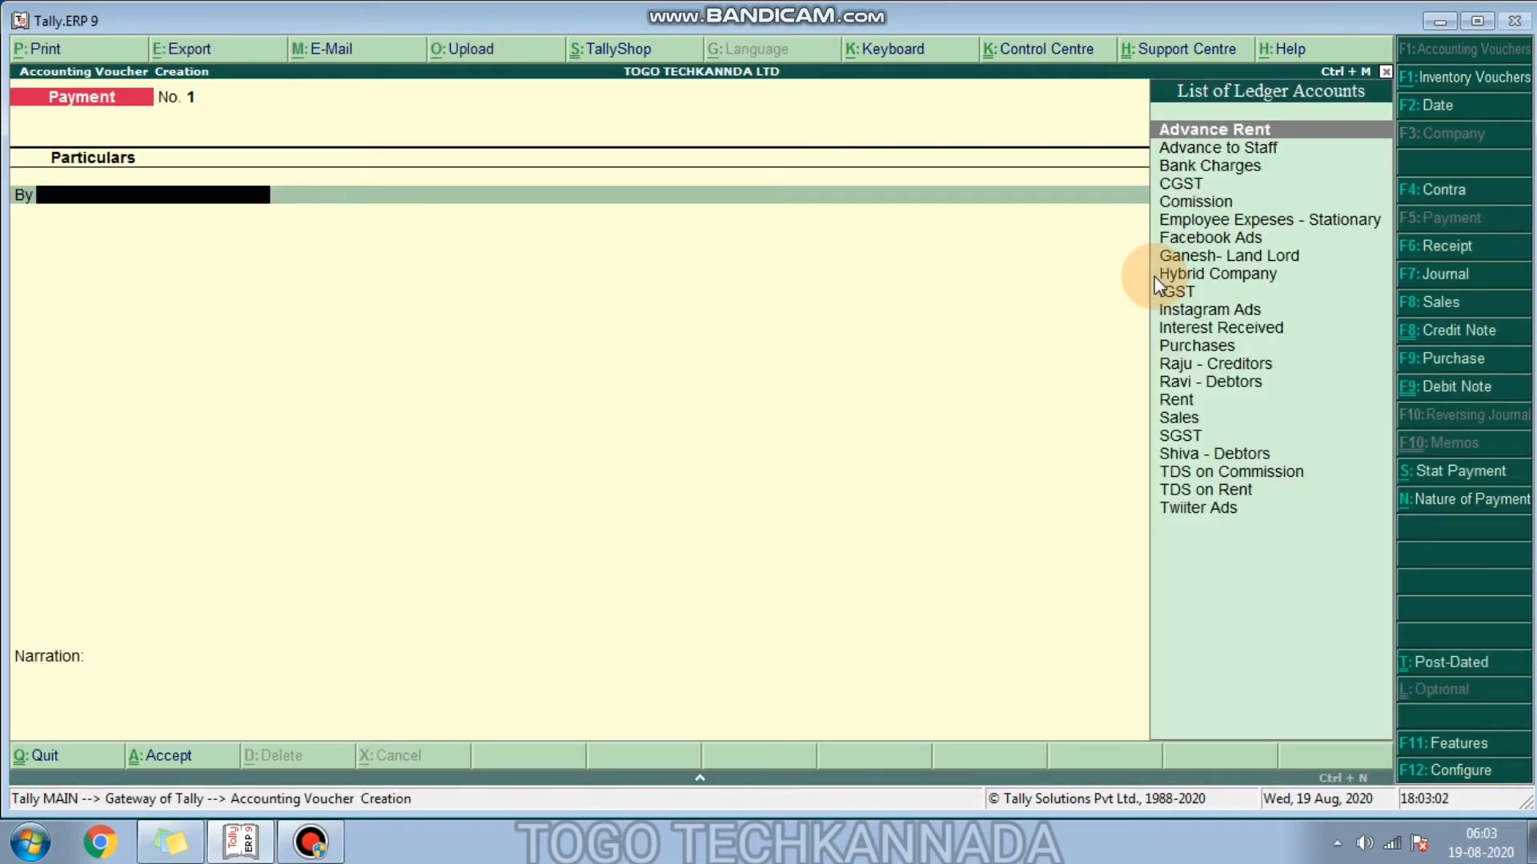
{"action": "left_click", "coordinate": [1441, 277]}
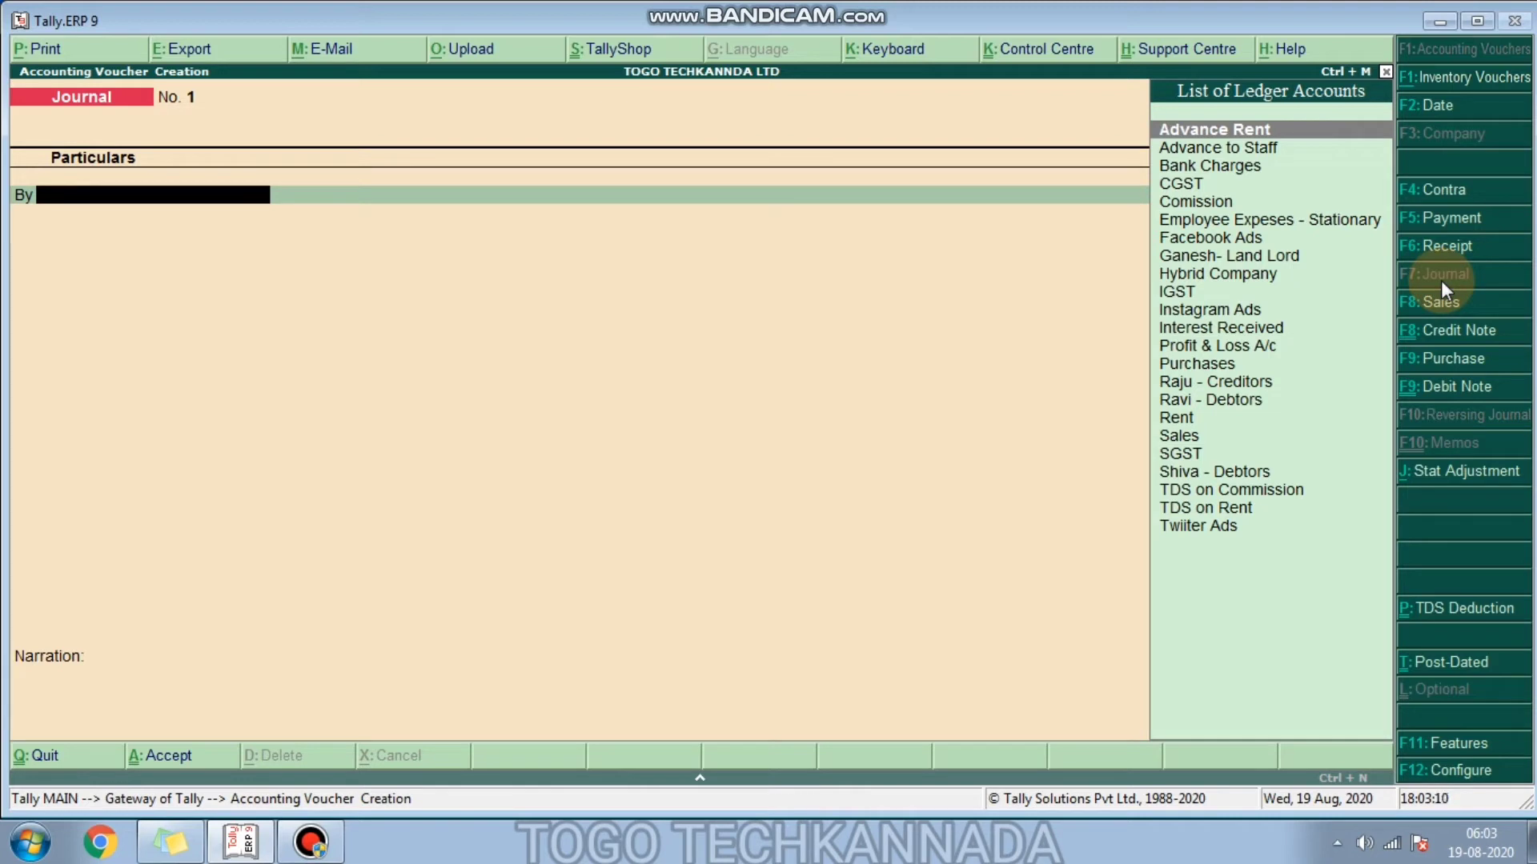
Step: Debit the Rent ledger with 150000 and credit the Land Lord ledger with the same amount in the journal voucher
{"action": "type", "text": "Rent"}
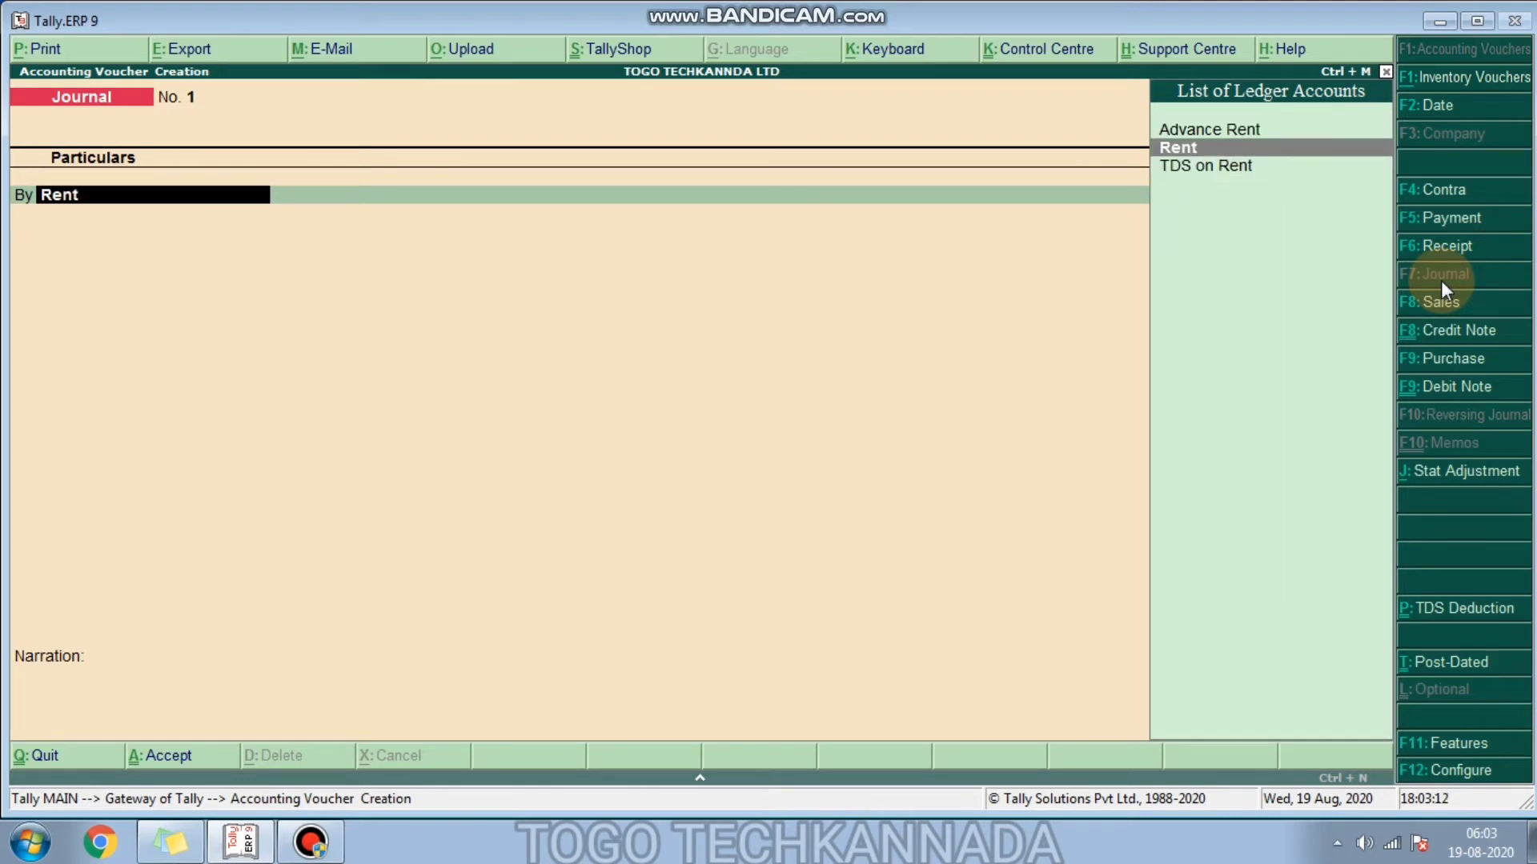
{"action": "key", "text": "Return"}
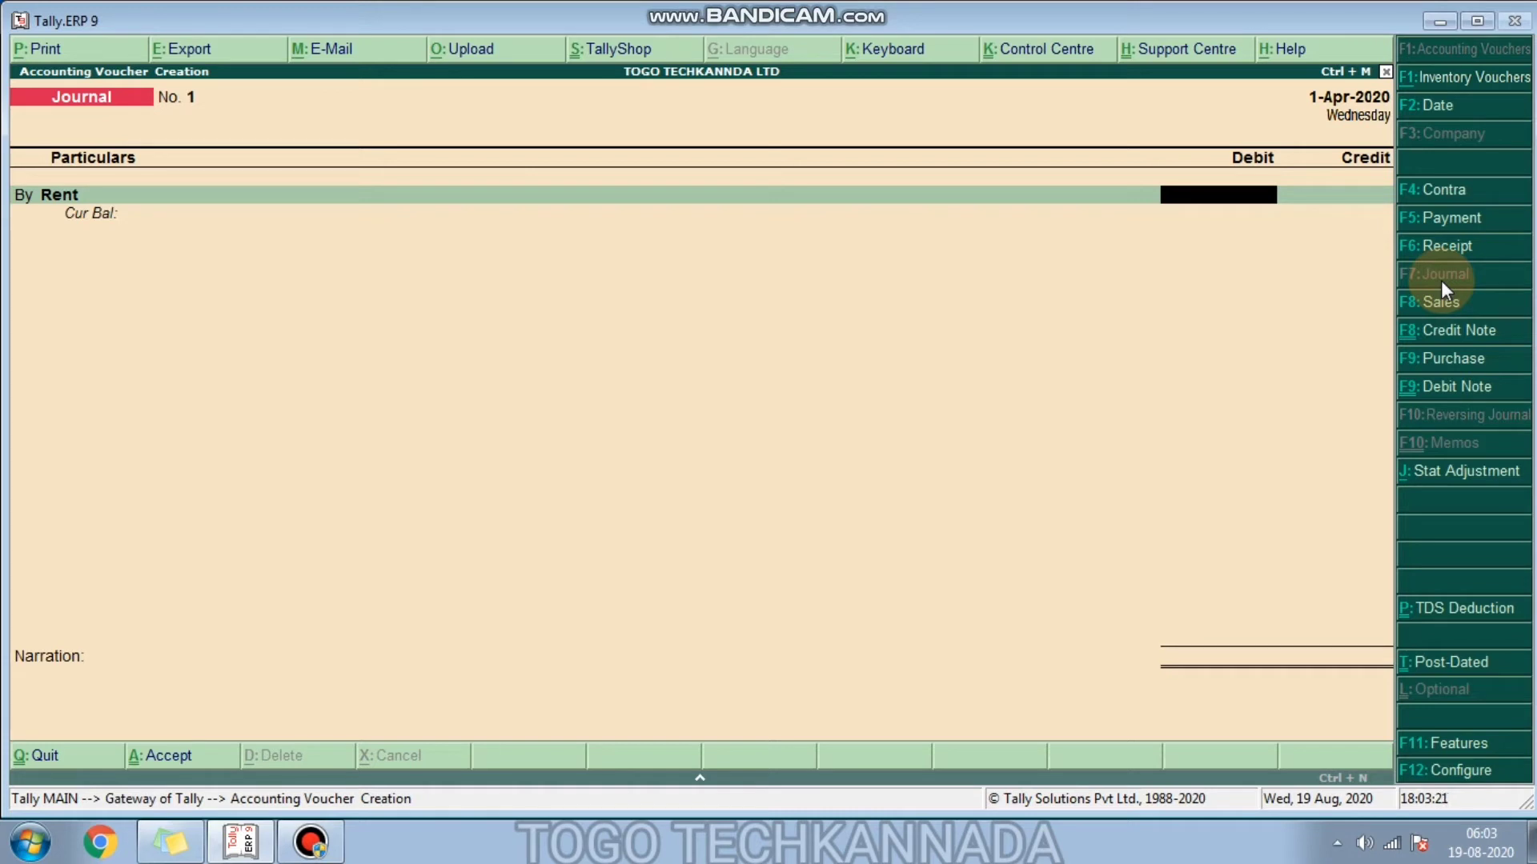
{"action": "type", "text": "150000"}
{"action": "key", "text": "Return"}
{"action": "key", "text": "Return"}
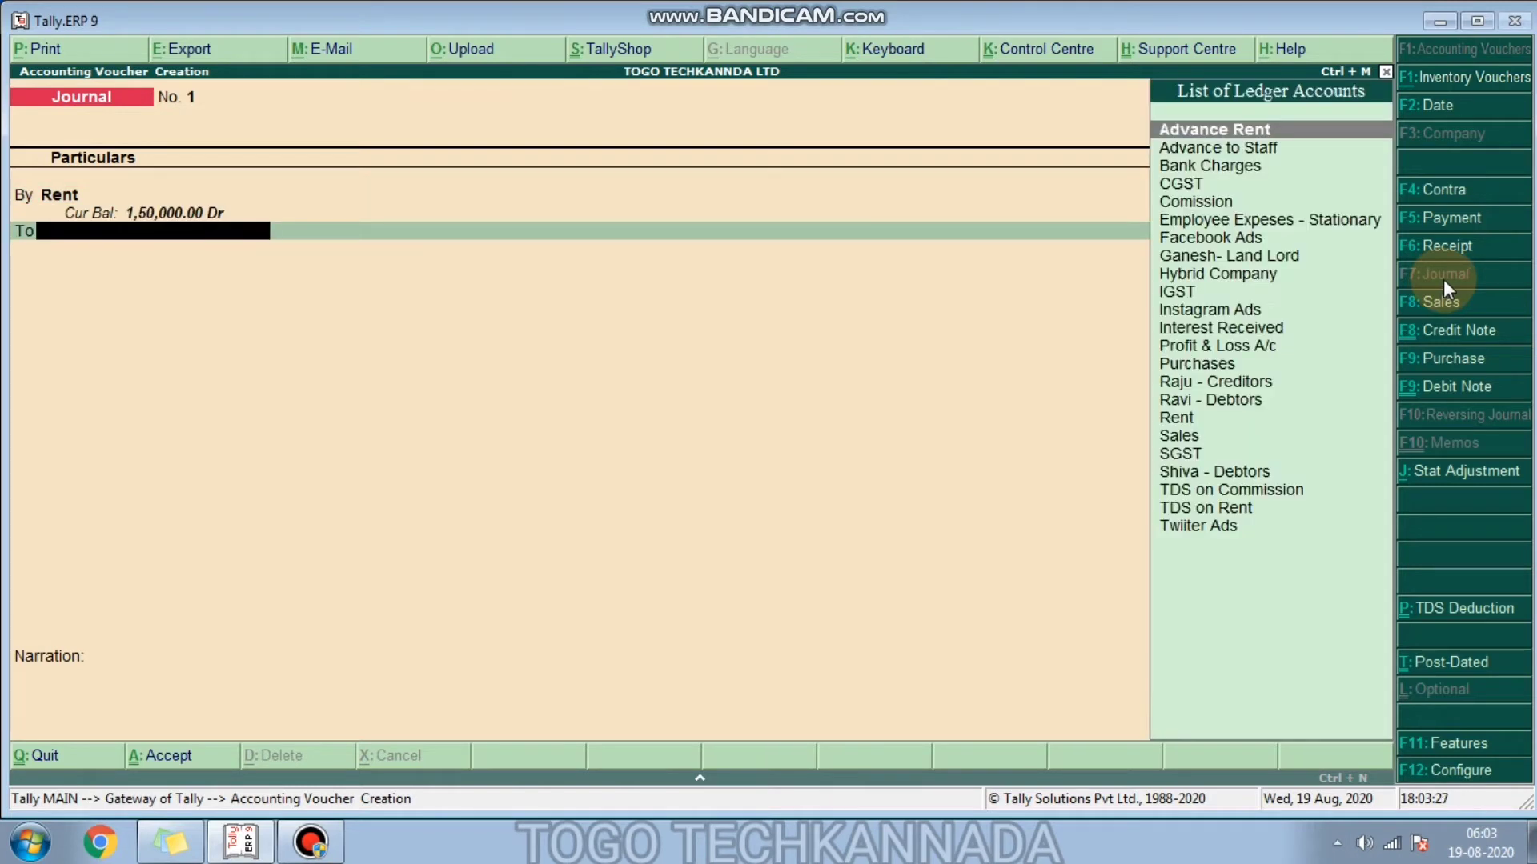
{"action": "key", "text": "BackSpace"}
{"action": "type", "text": "La"}
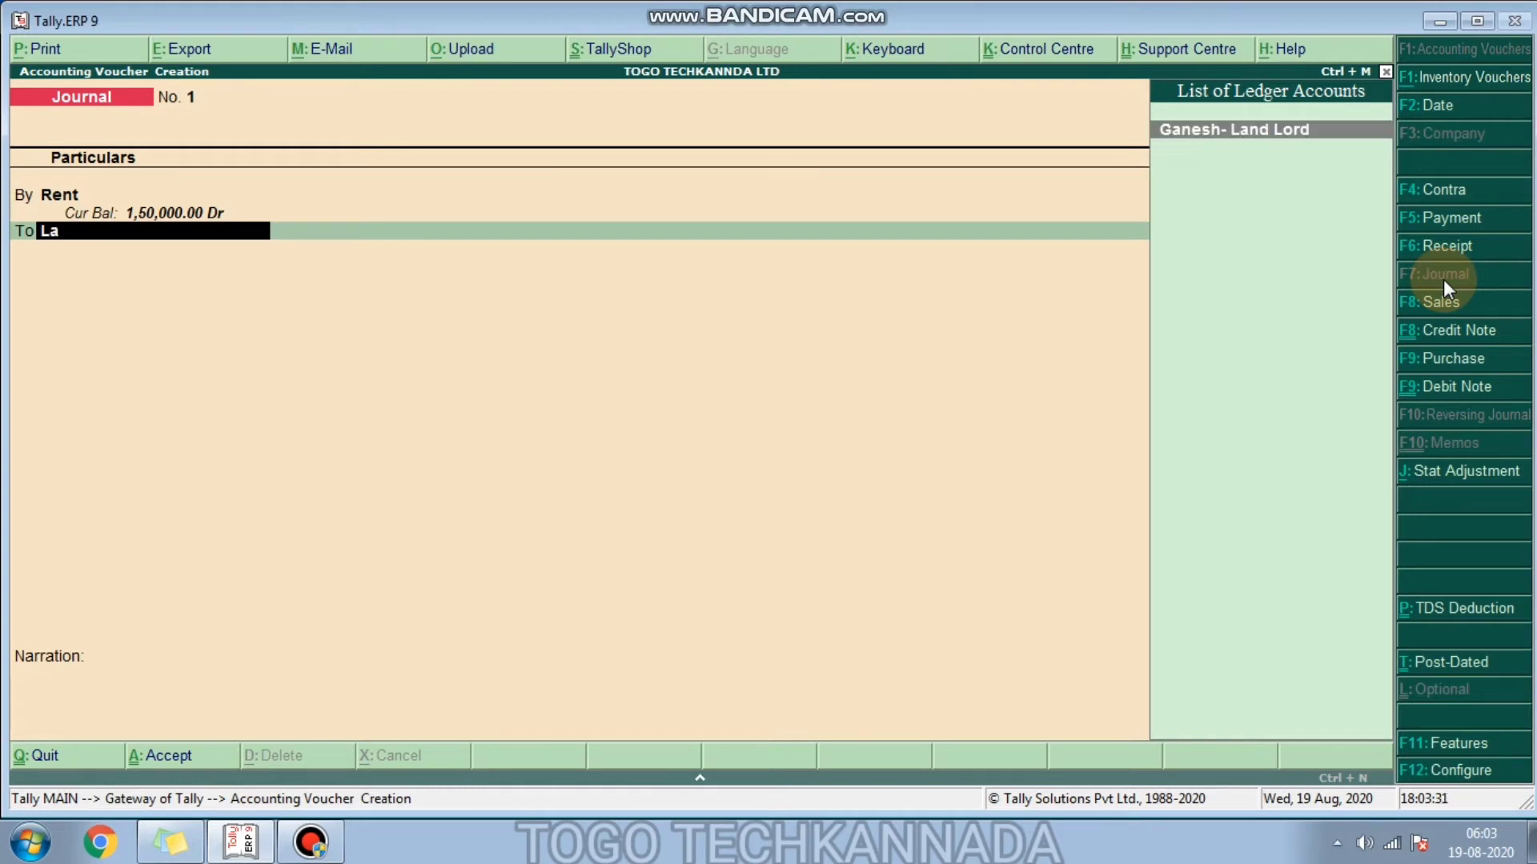
{"action": "key", "text": "Return"}
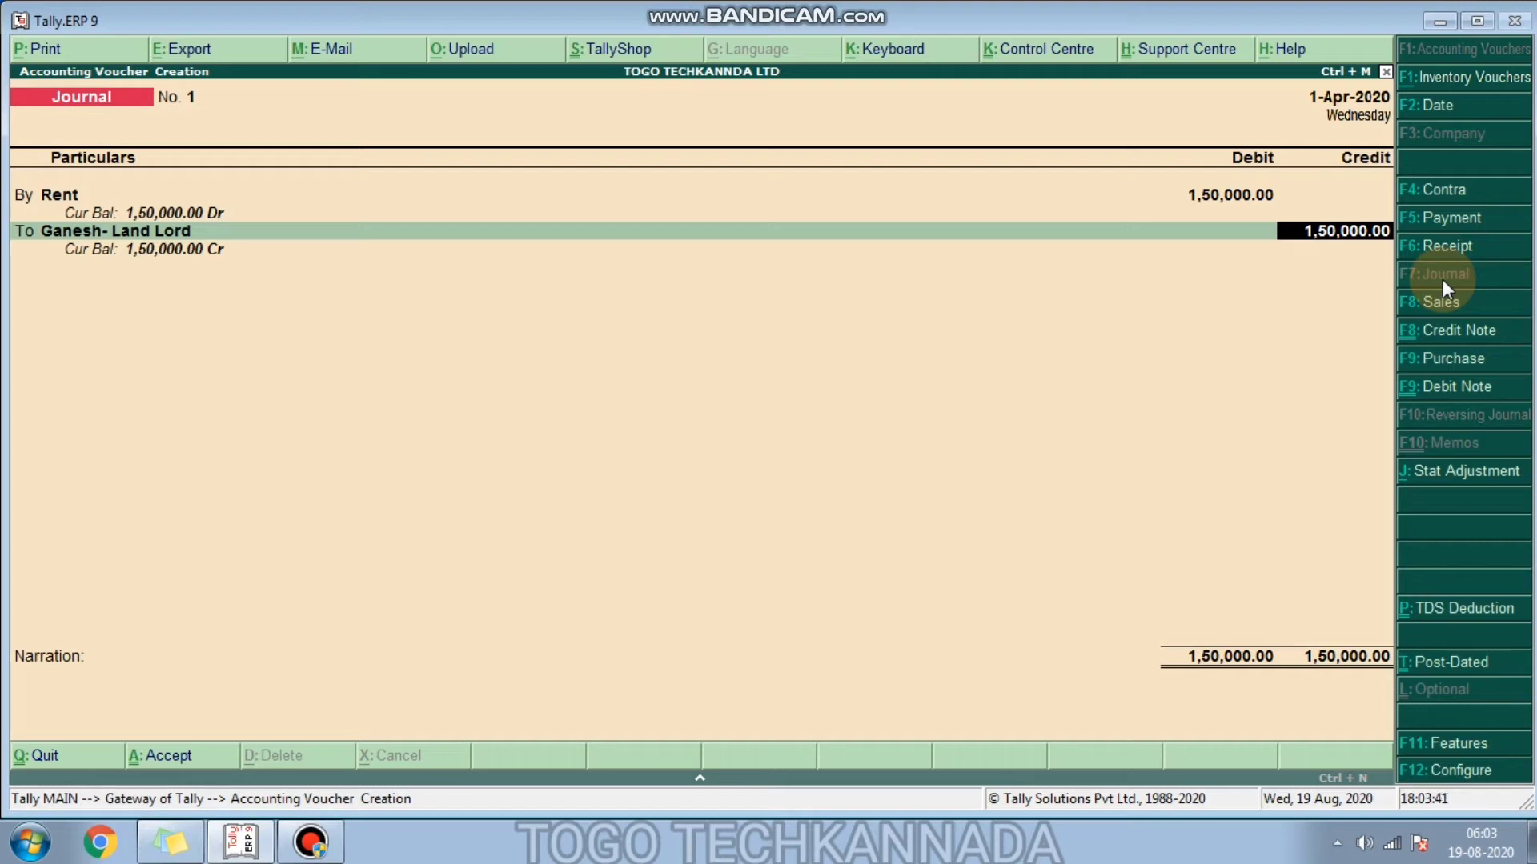
{"action": "key", "text": "Return"}
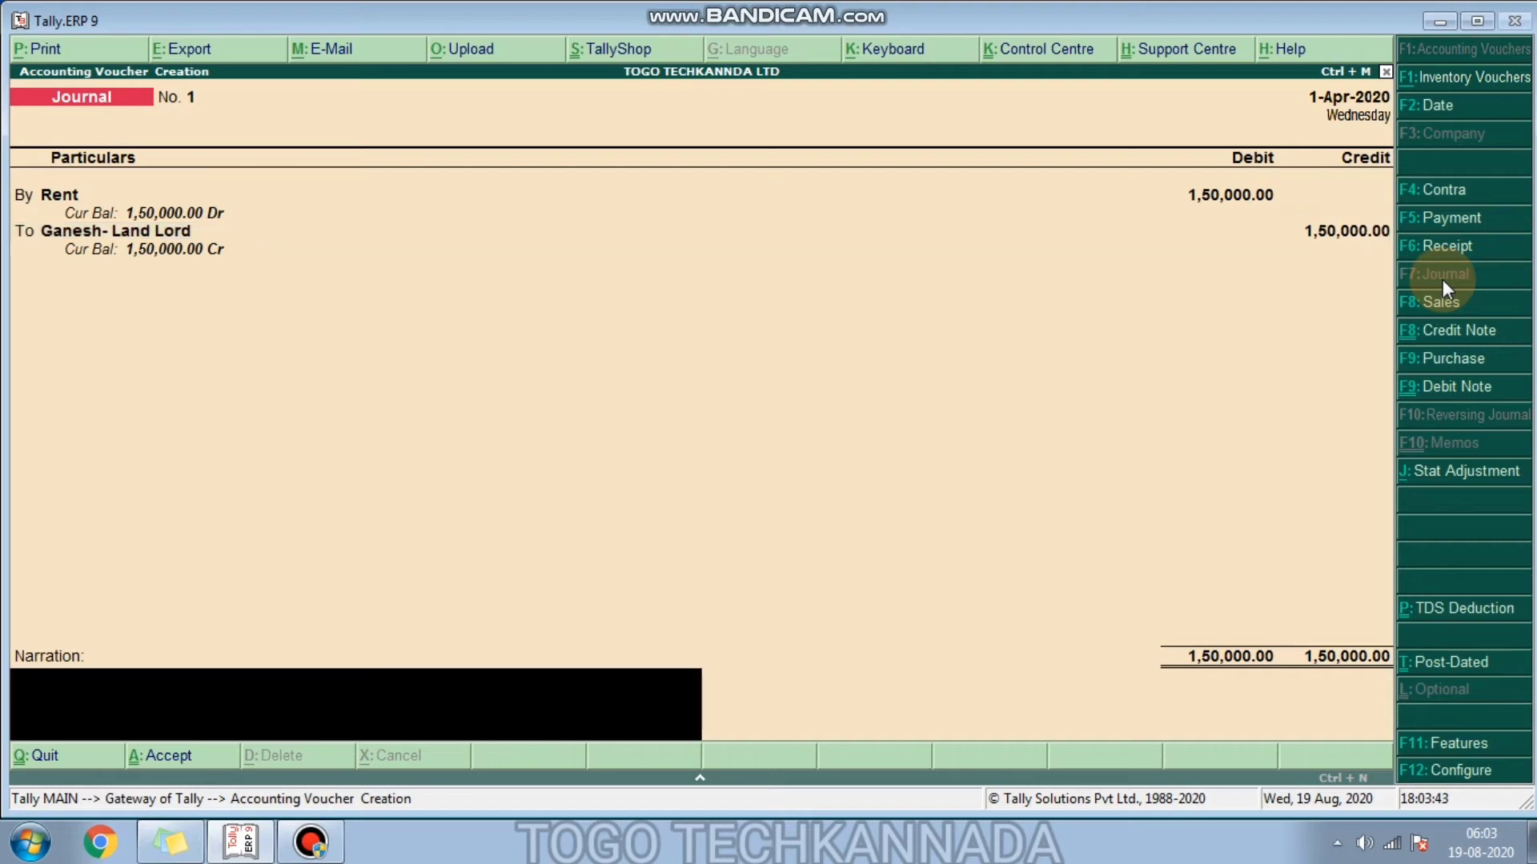
Step: Enter the narration "Being Rent Payable" and save the journal voucher
{"action": "type", "text": "Being"}
{"action": "type", "text": "Rent Payable"}
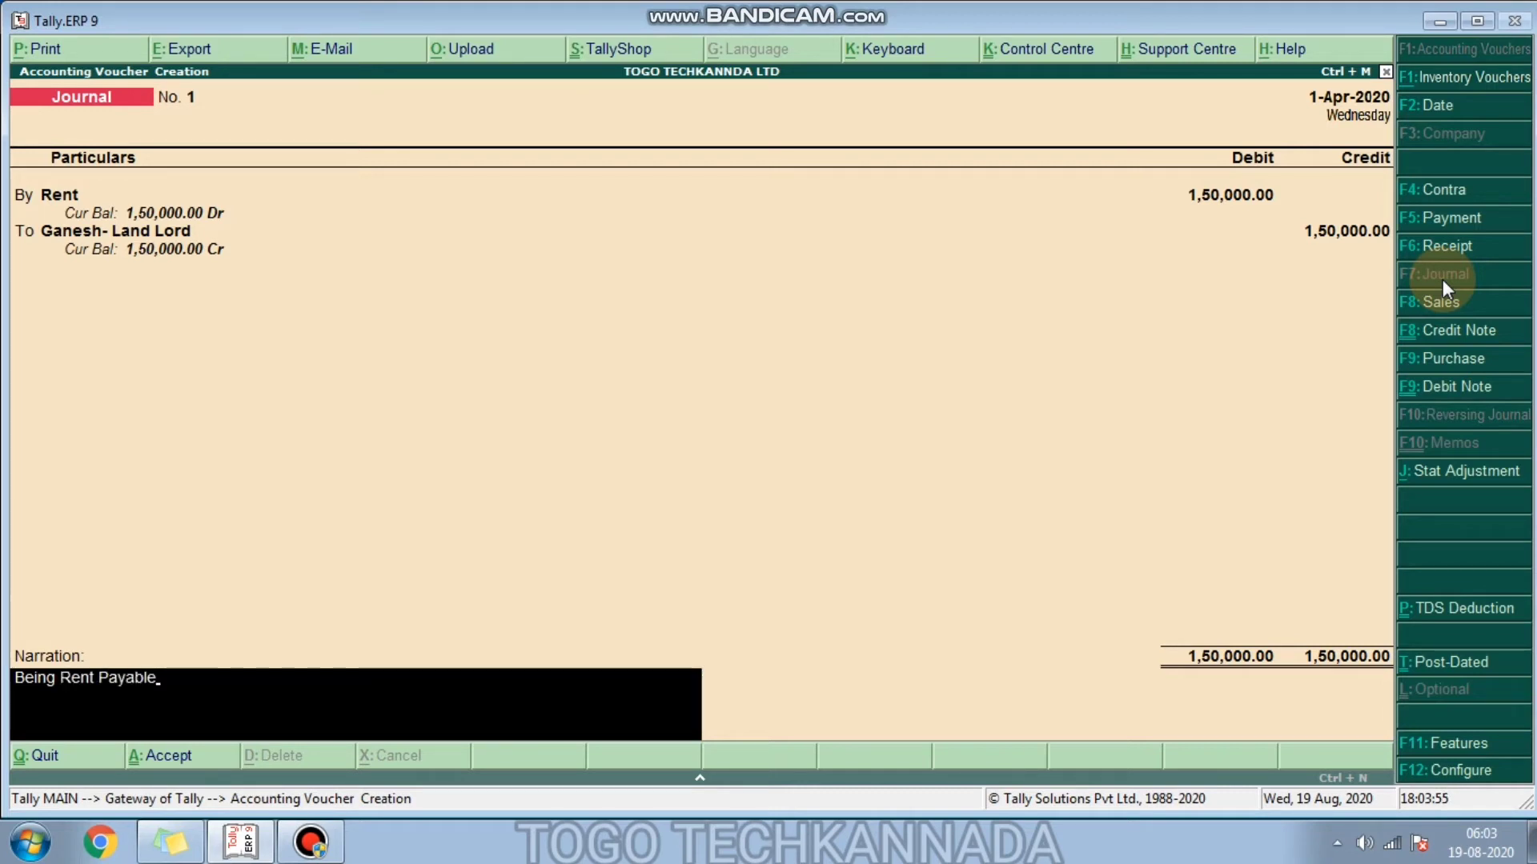
{"action": "key", "text": "Return"}
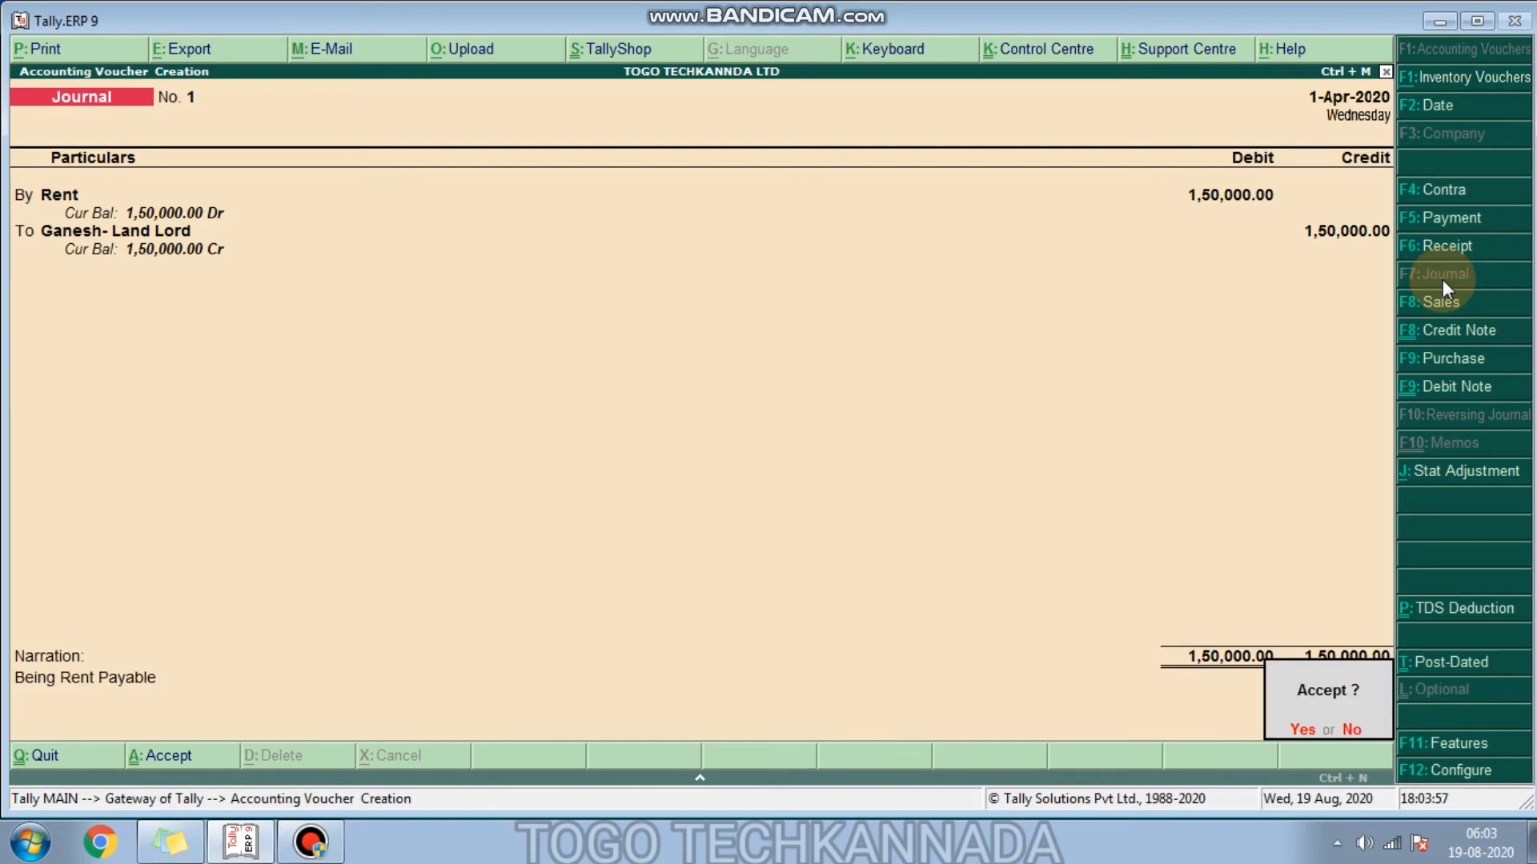
{"action": "key", "text": "Return"}
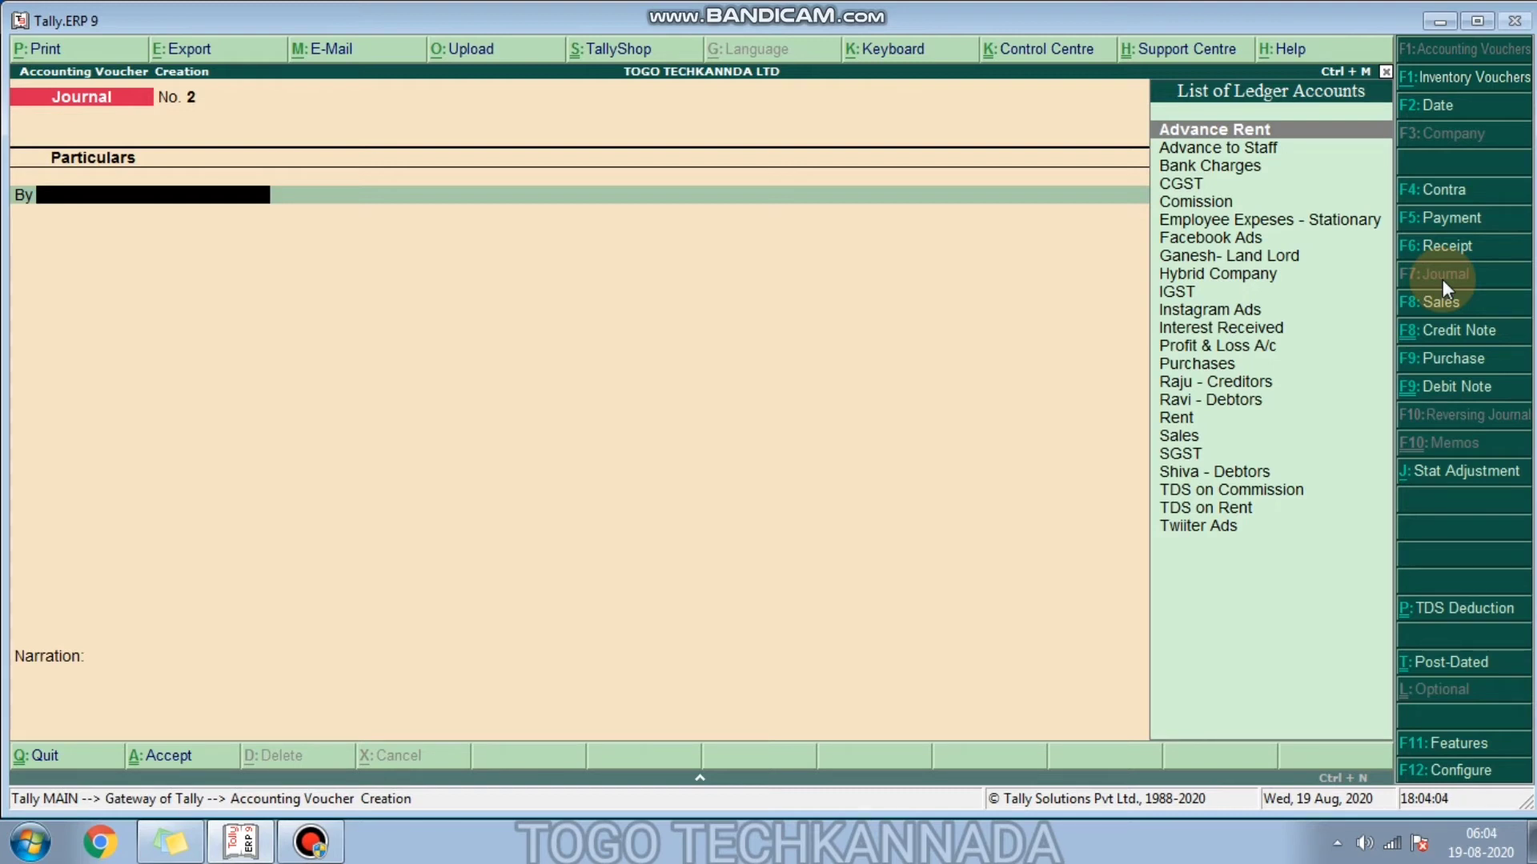
Step: Set the second journal voucher's date to 01.05.2020
{"action": "key", "text": "F2"}
{"action": "type", "text": "01.05.2020"}
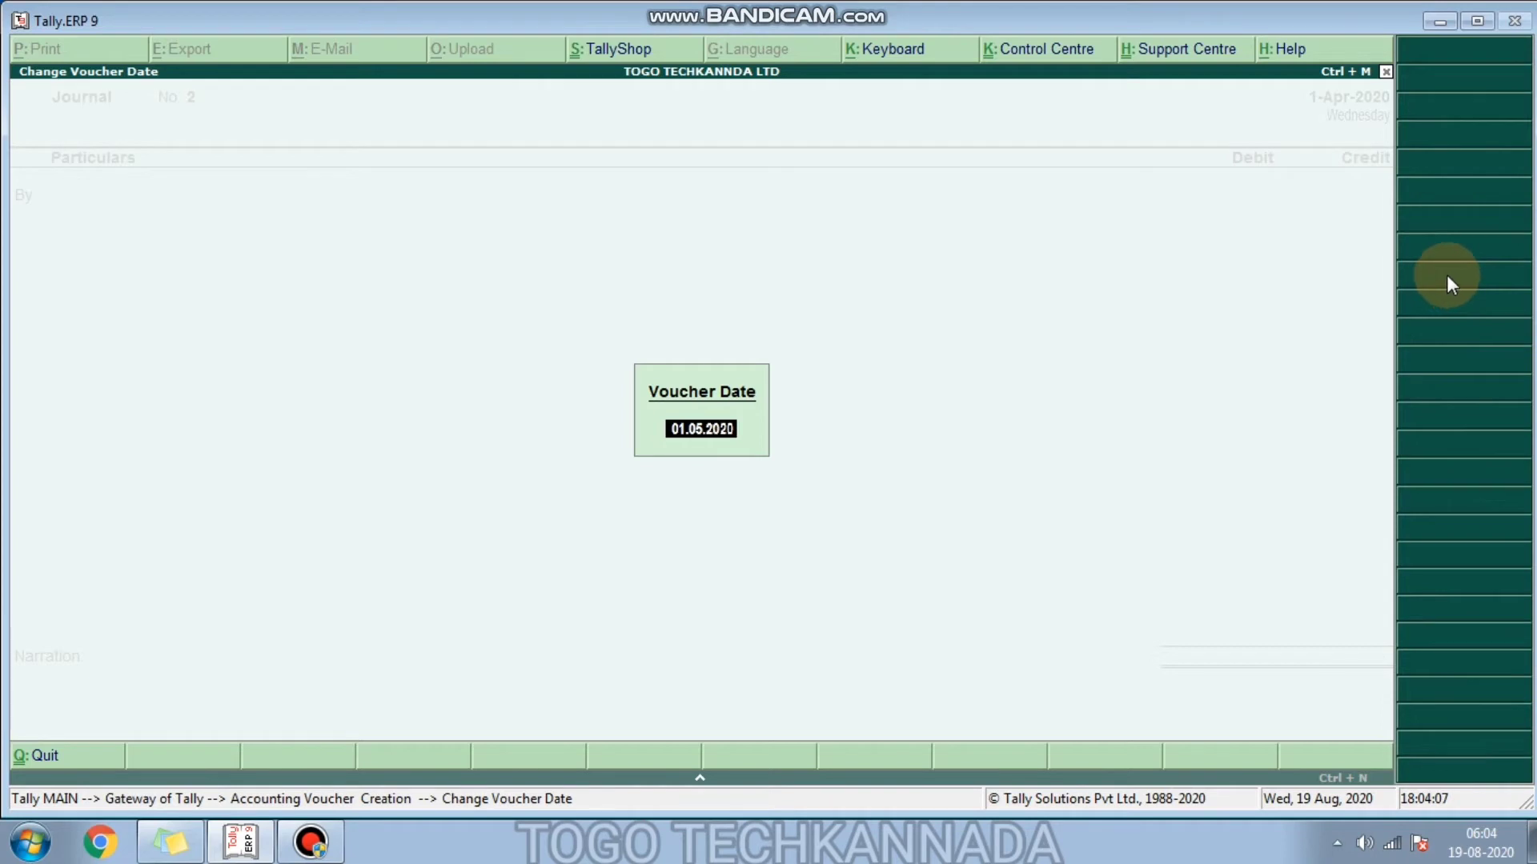
{"action": "key", "text": "Return"}
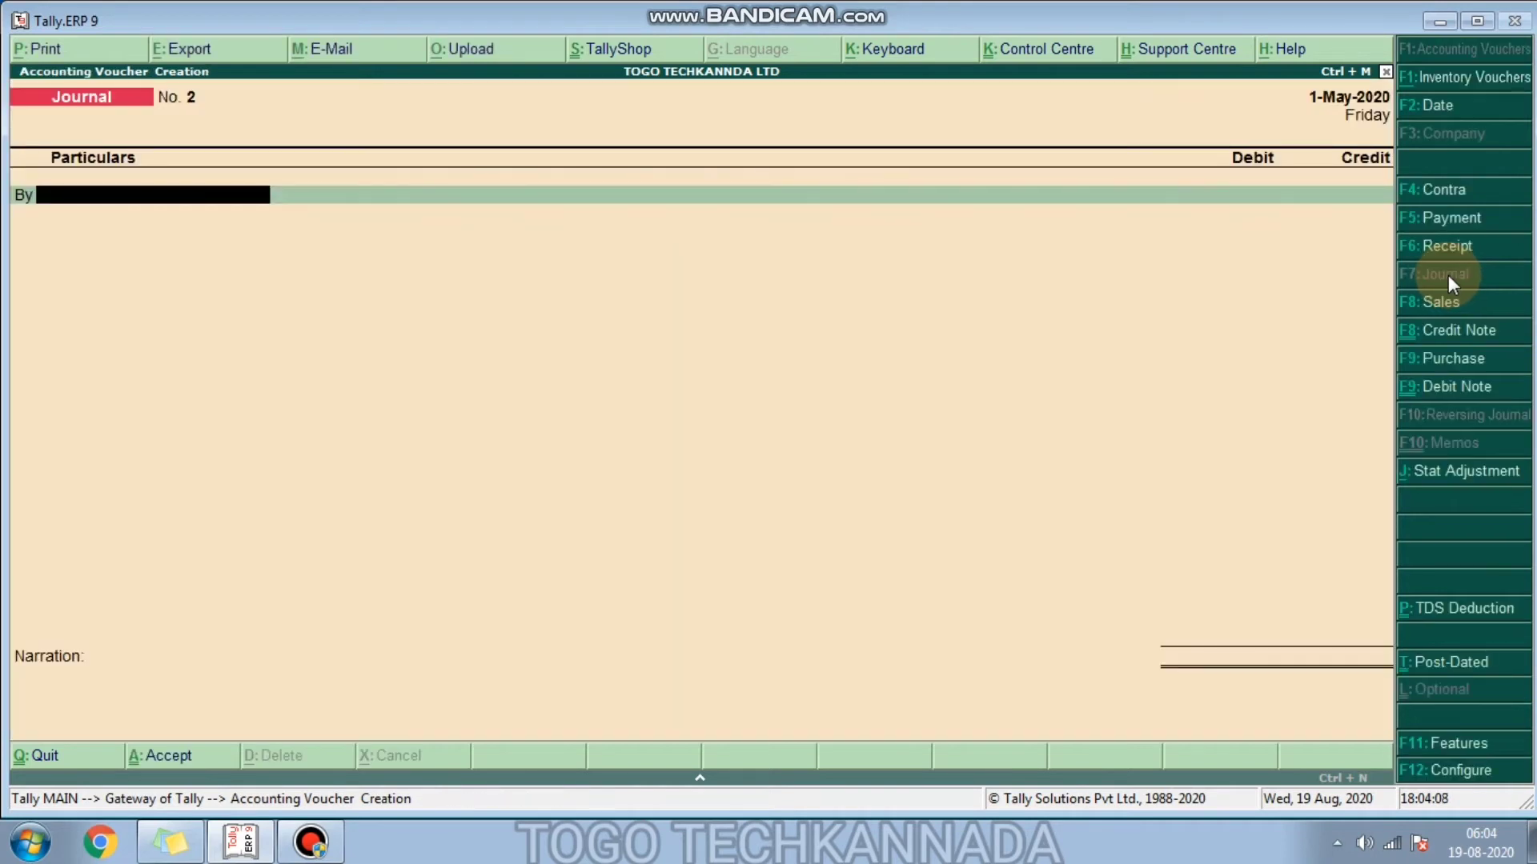
Step: Debit Rent with 150000 in the May voucher and credit the Land Lord ledger, leaving the TDS deduction to be applied automatically
{"action": "type", "text": "Rent"}
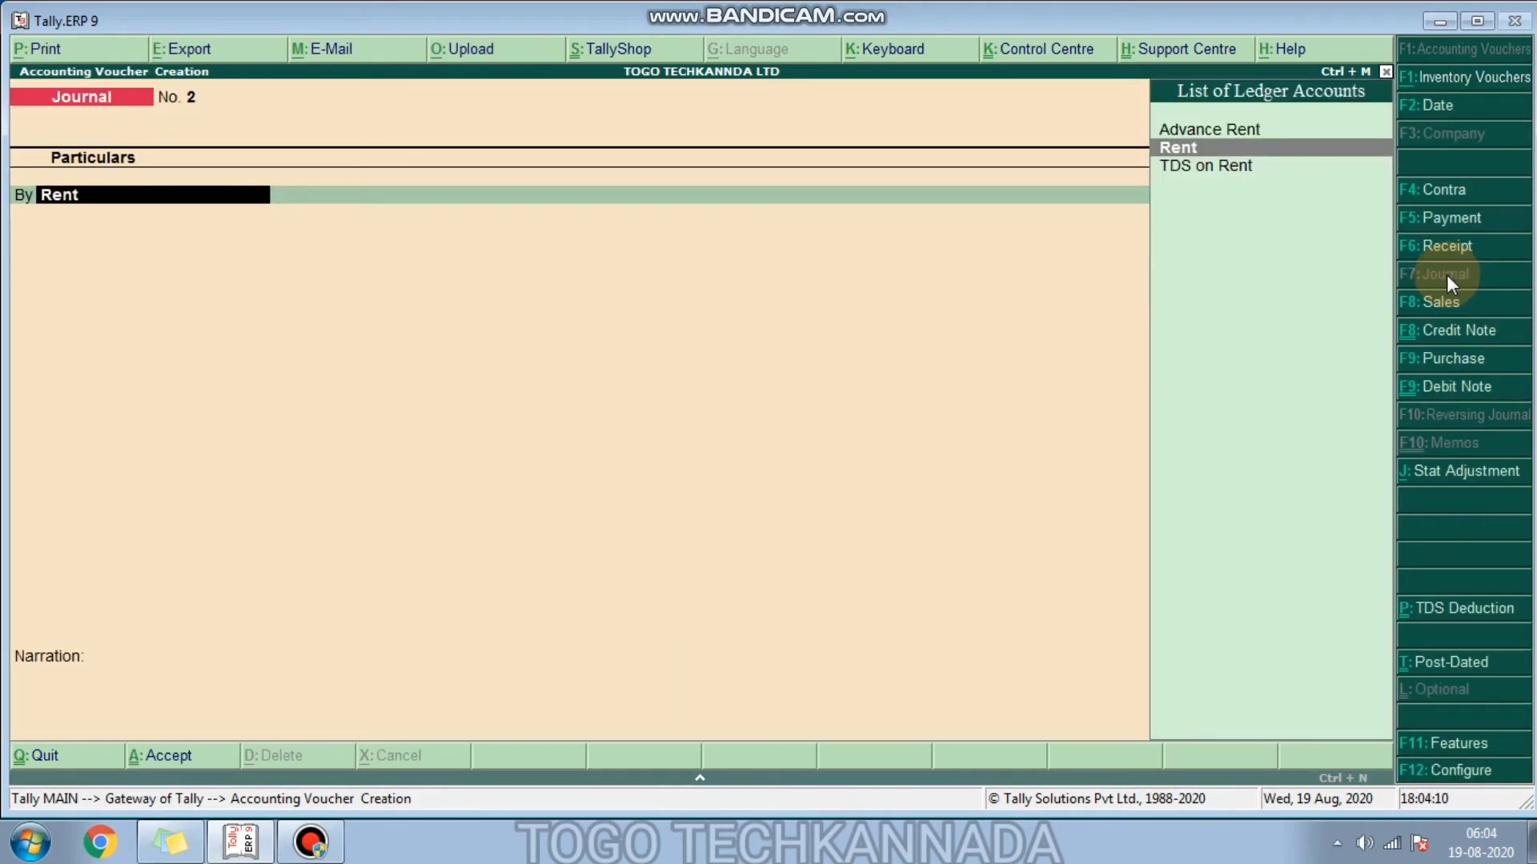
{"action": "key", "text": "Return"}
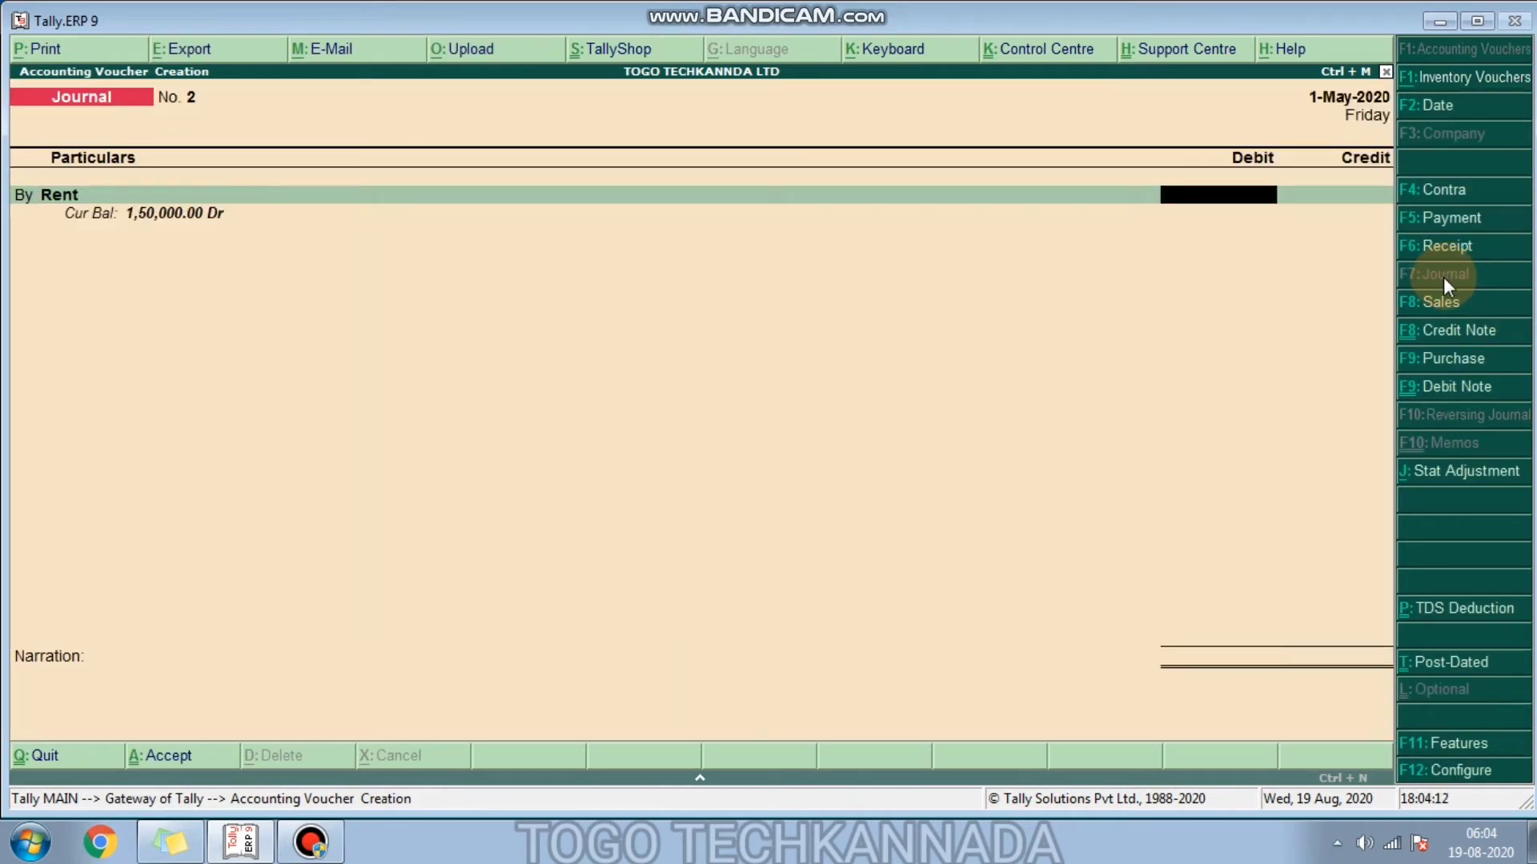
{"action": "type", "text": "150000"}
{"action": "key", "text": "Return"}
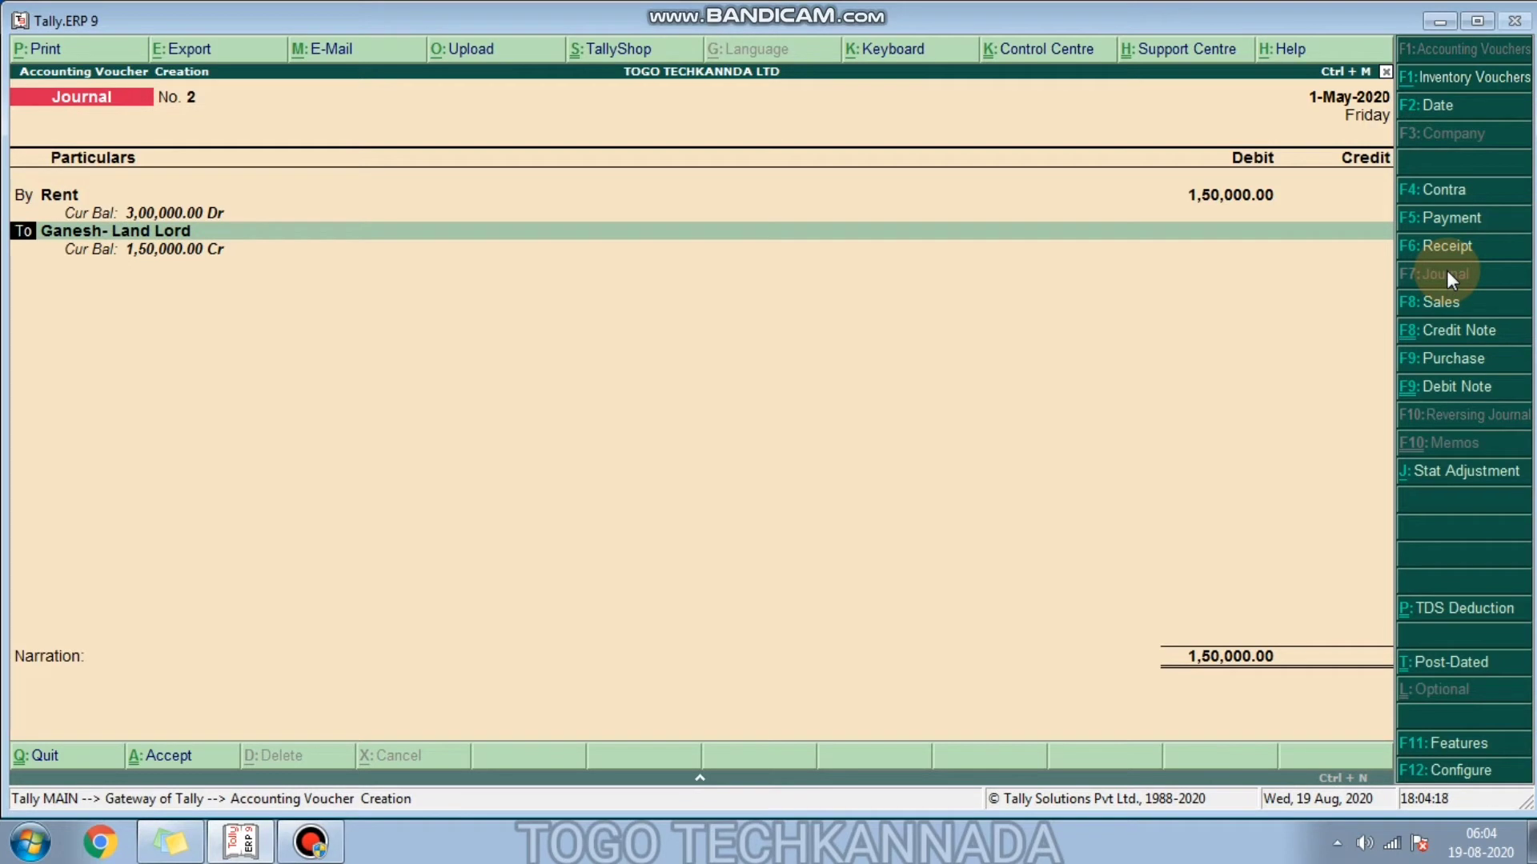
{"action": "key", "text": "Return"}
{"action": "key", "text": "Return"}
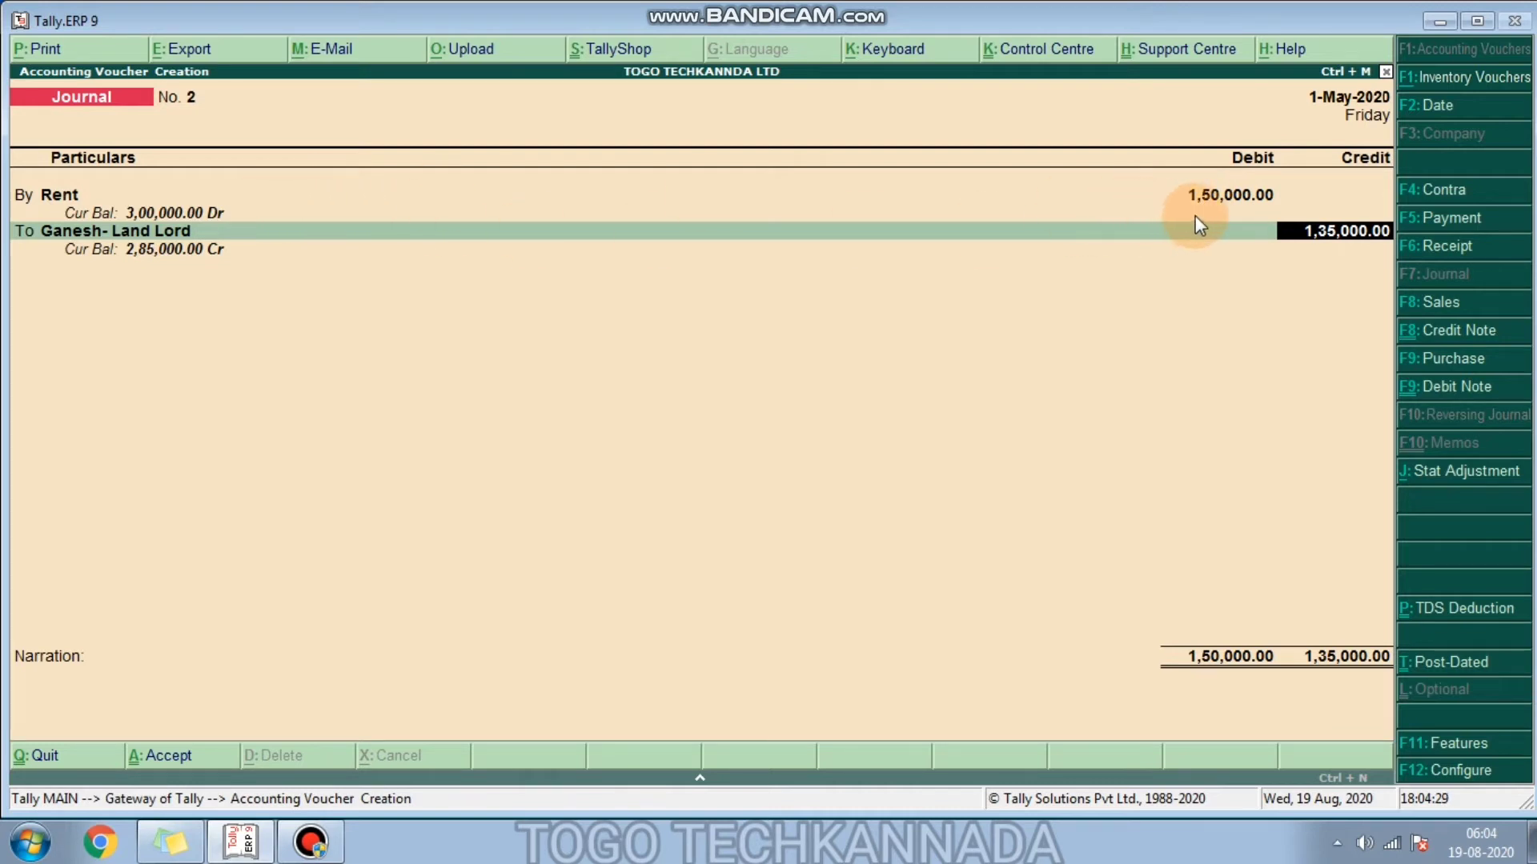
{"action": "key", "text": "ctrl+n"}
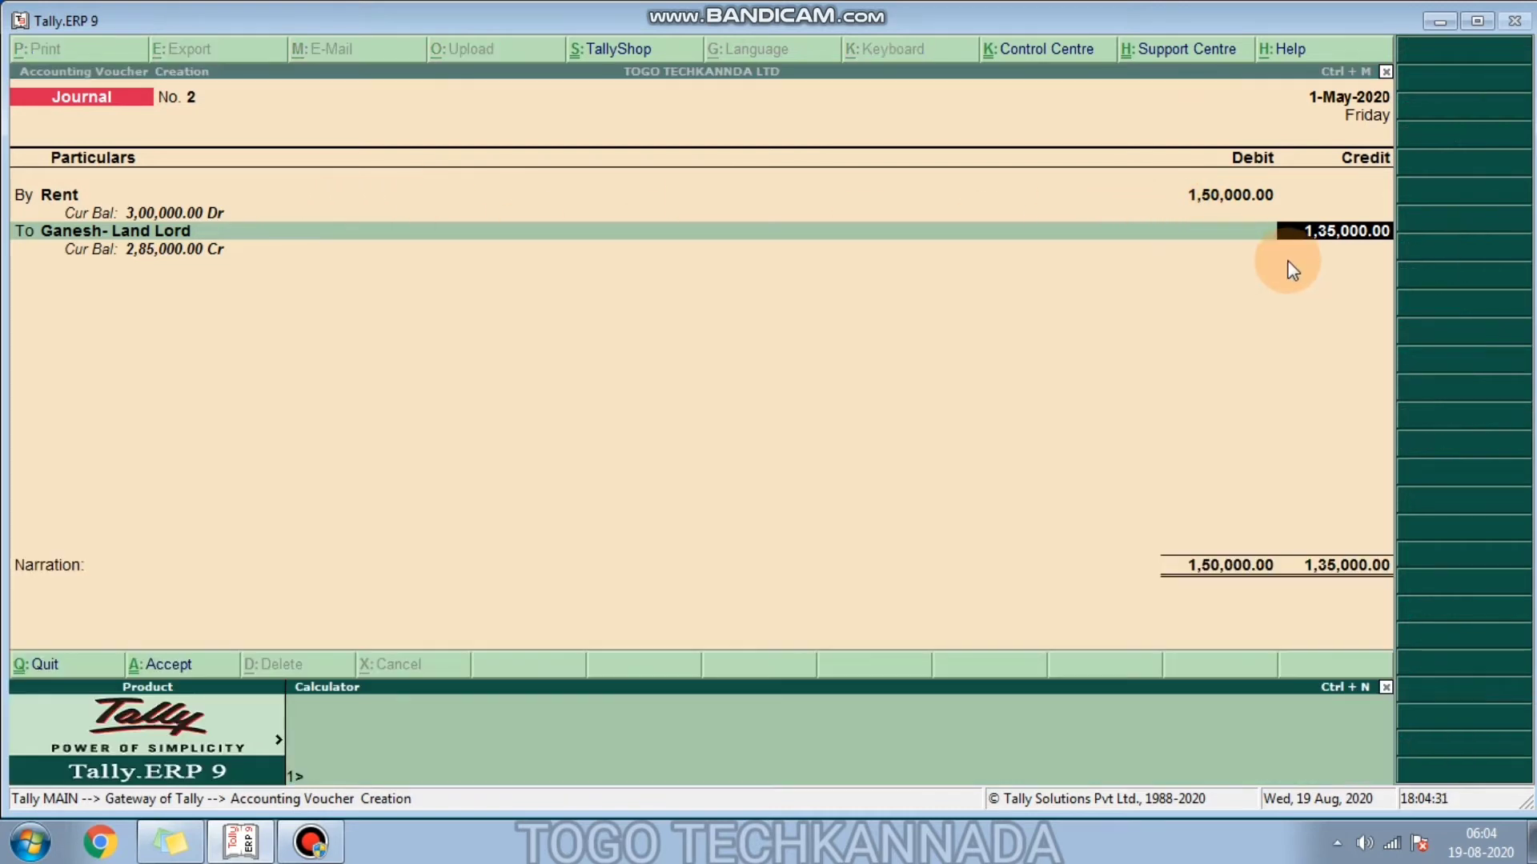
{"action": "type", "text": "150000*10/100"}
{"action": "key", "text": "Return"}
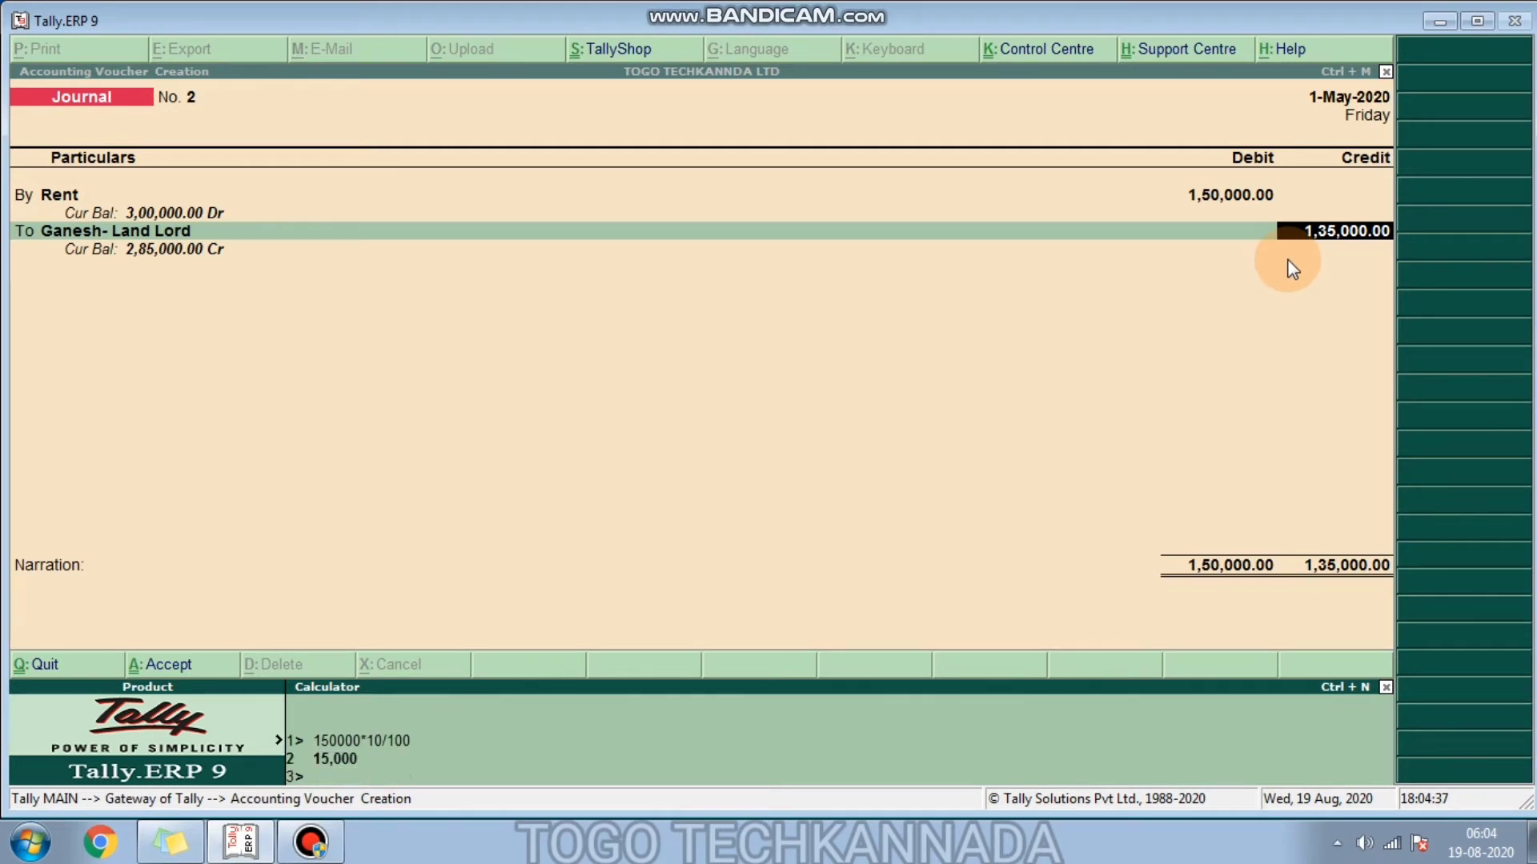
{"action": "type", "text": "150000-15000"}
{"action": "key", "text": "Return"}
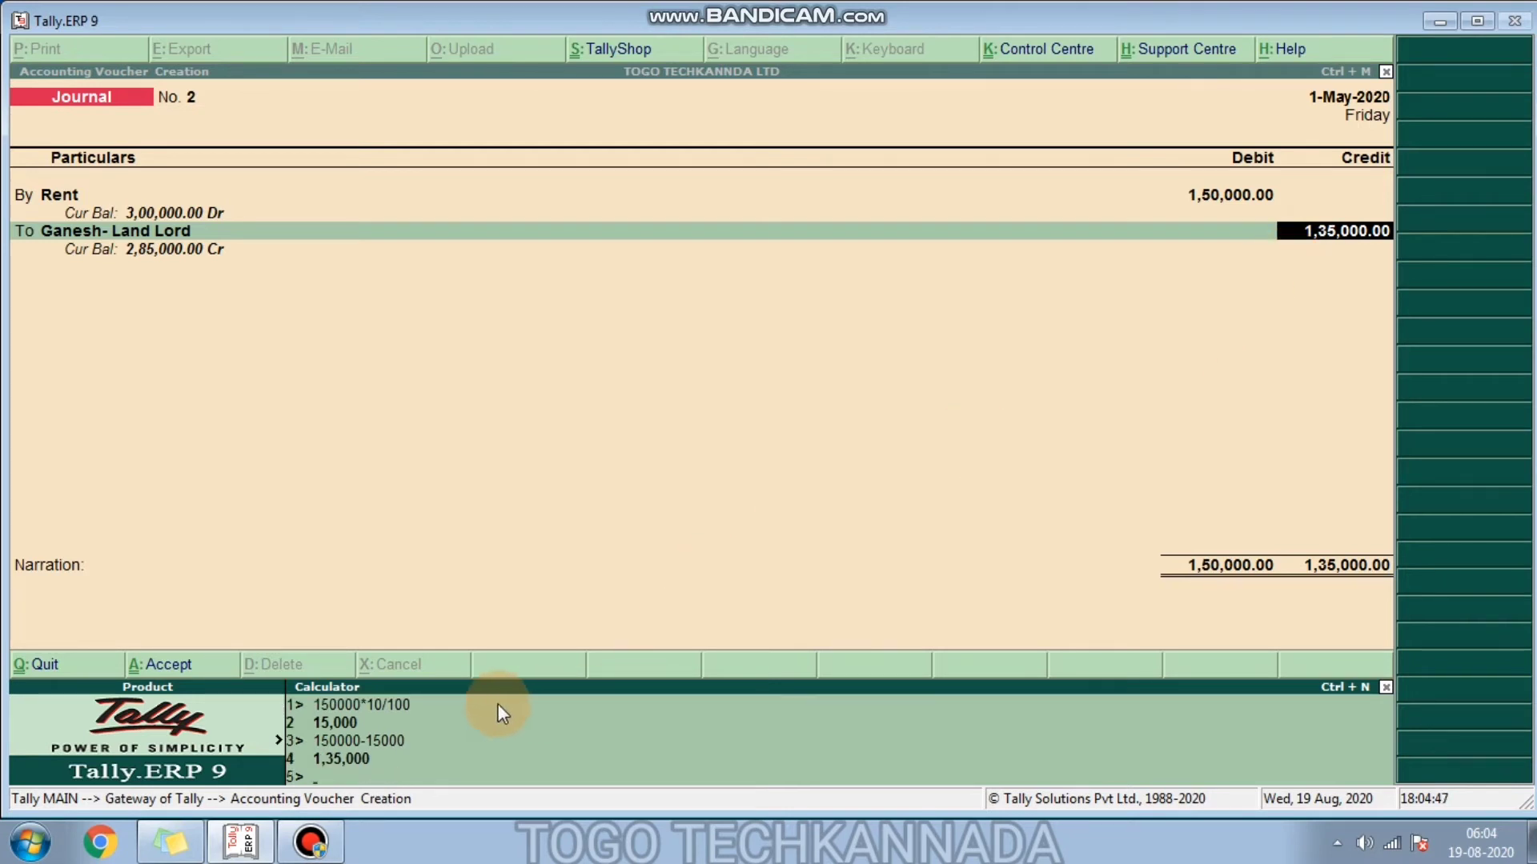
{"action": "key", "text": "ctrl+m"}
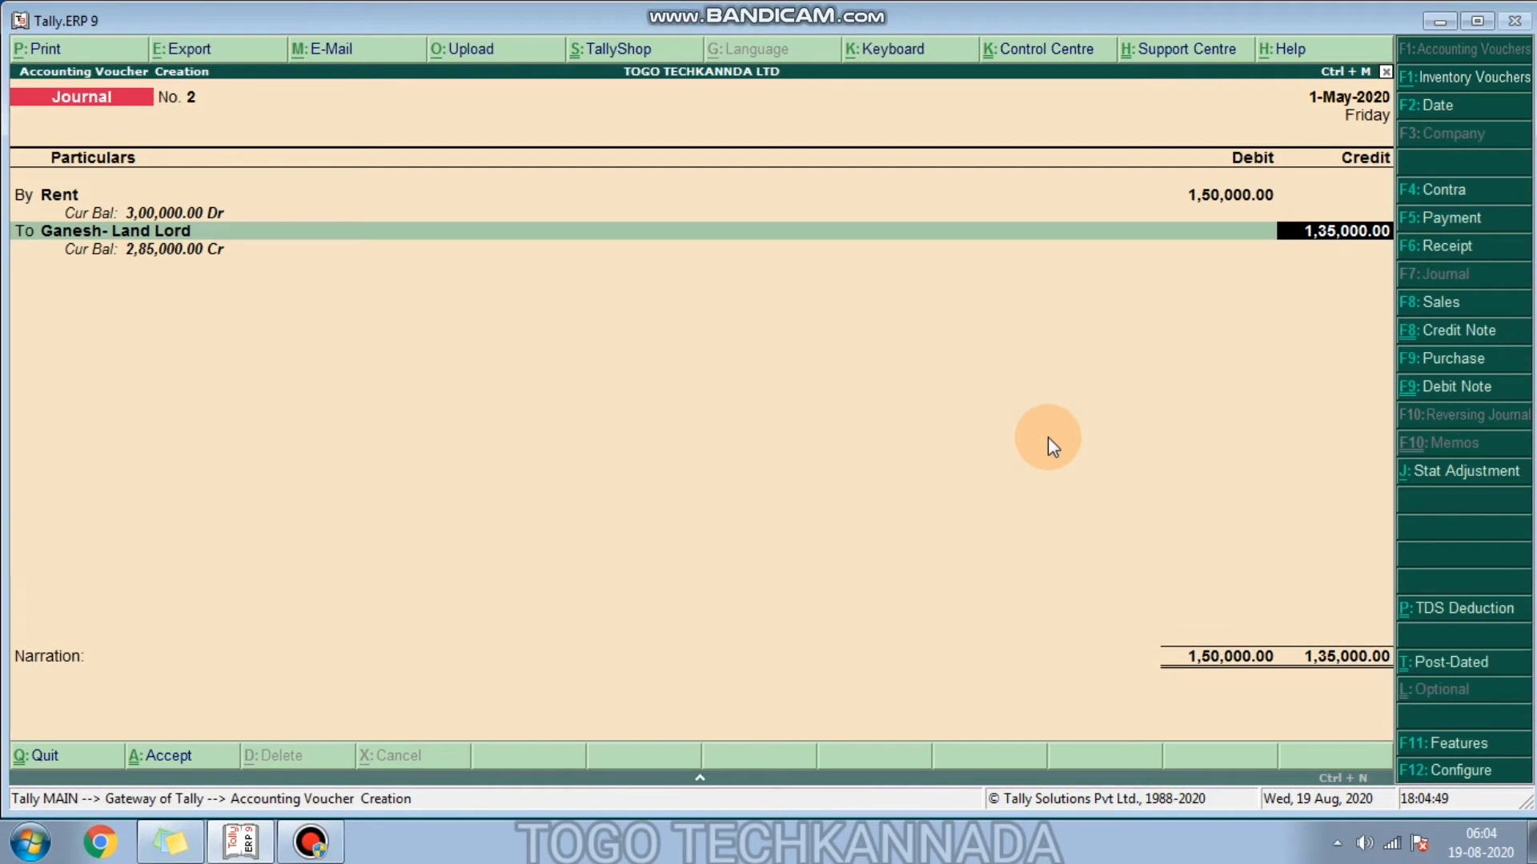
Step: Accept the Land Lord credit of 1,35,000 and add a TDS on Rent credit of 15,000
{"action": "key", "text": "Return"}
{"action": "key", "text": "Return"}
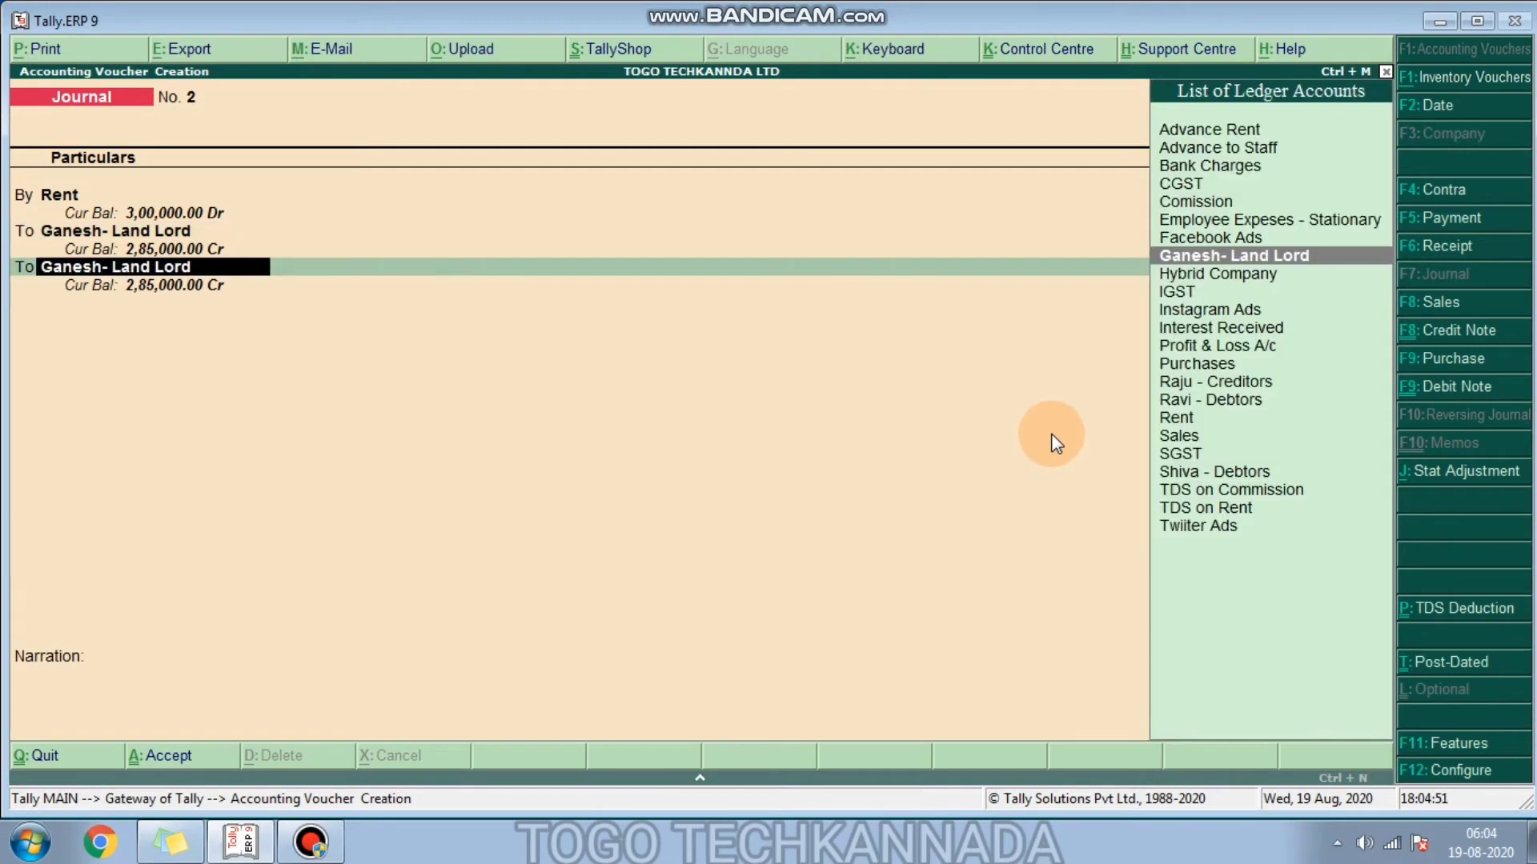
{"action": "type", "text": "Tds"}
{"action": "key", "text": "Down"}
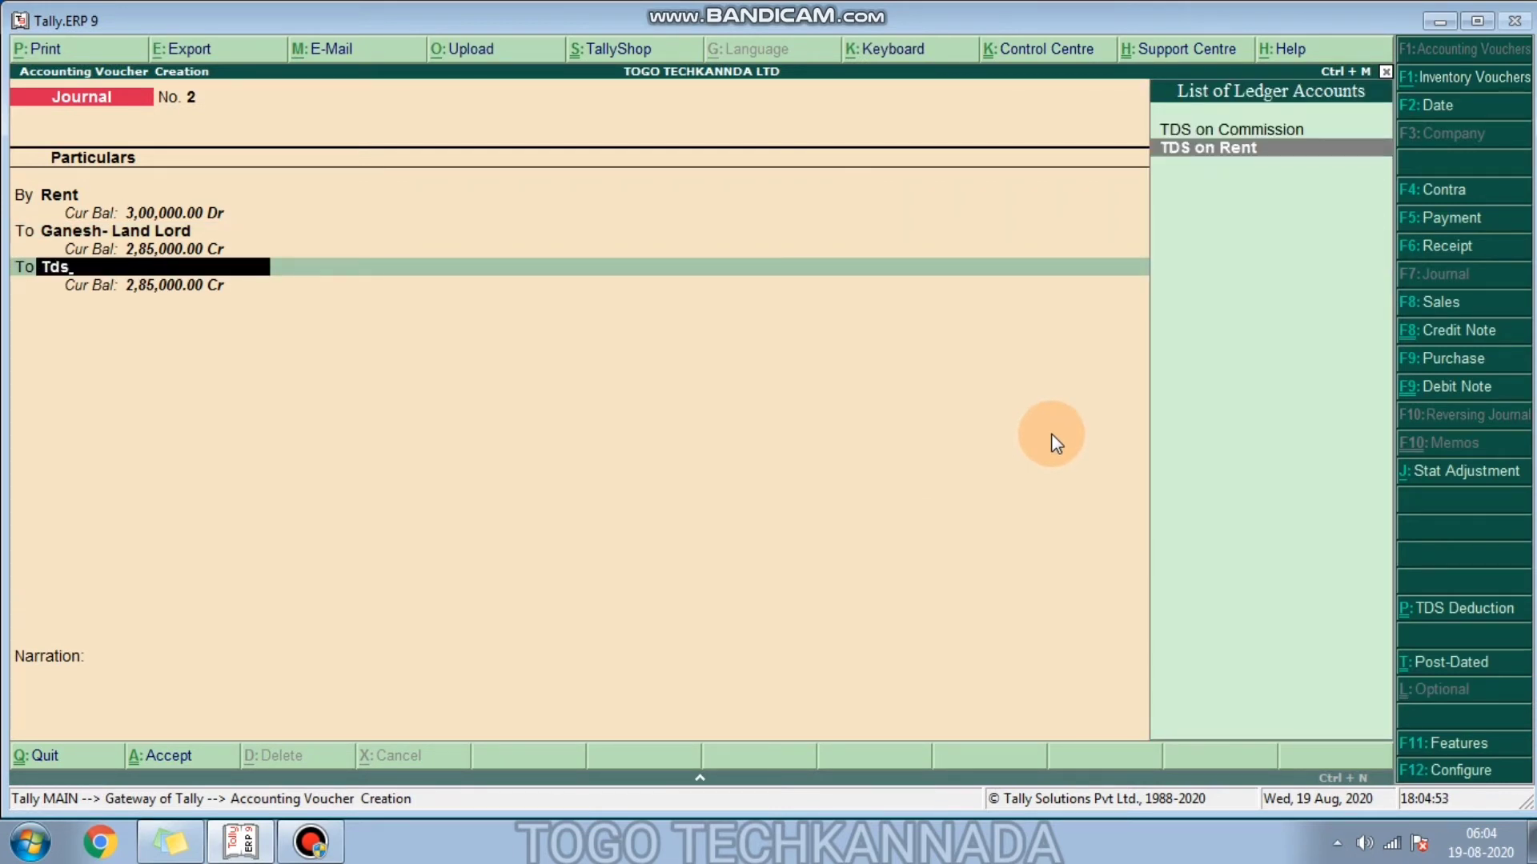
{"action": "key", "text": "Return"}
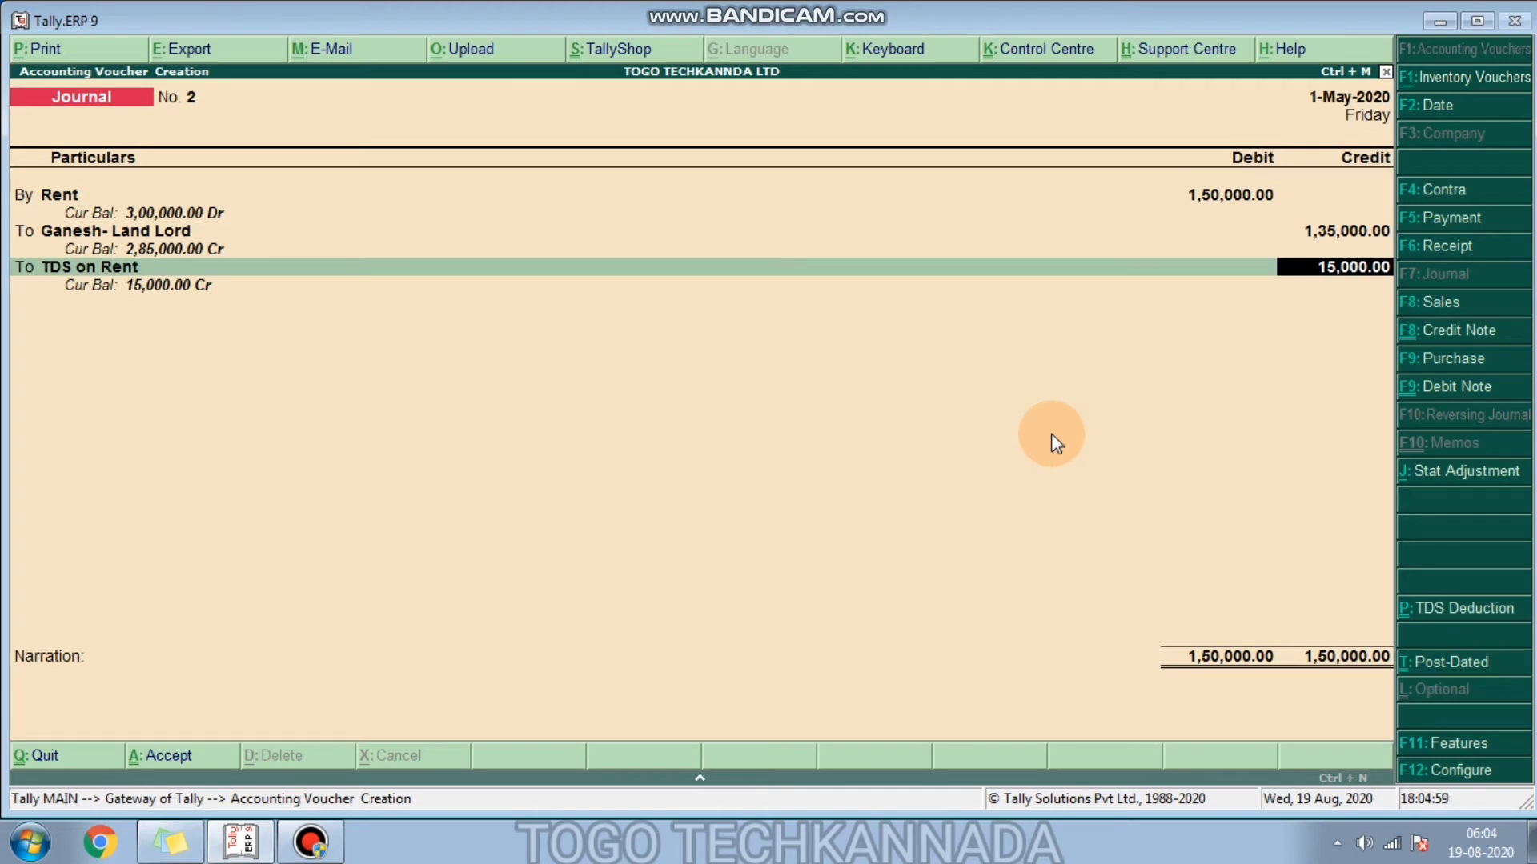
{"action": "key", "text": "Return"}
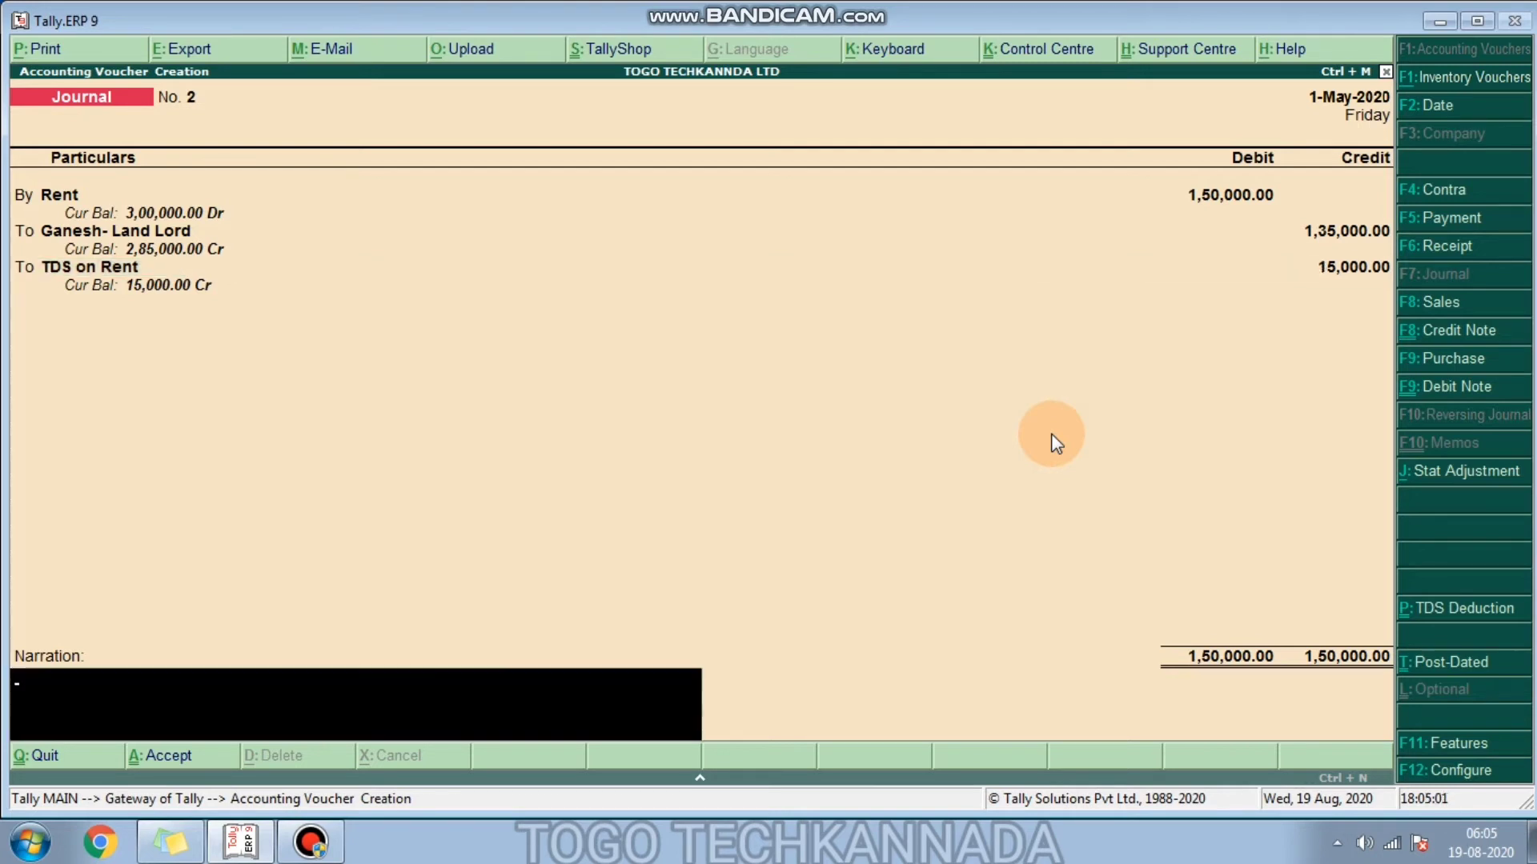
Step: Enter the narration "Being Rent Payable May-2020" in the May rent journal voucher and save it
{"action": "type", "text": "Being"}
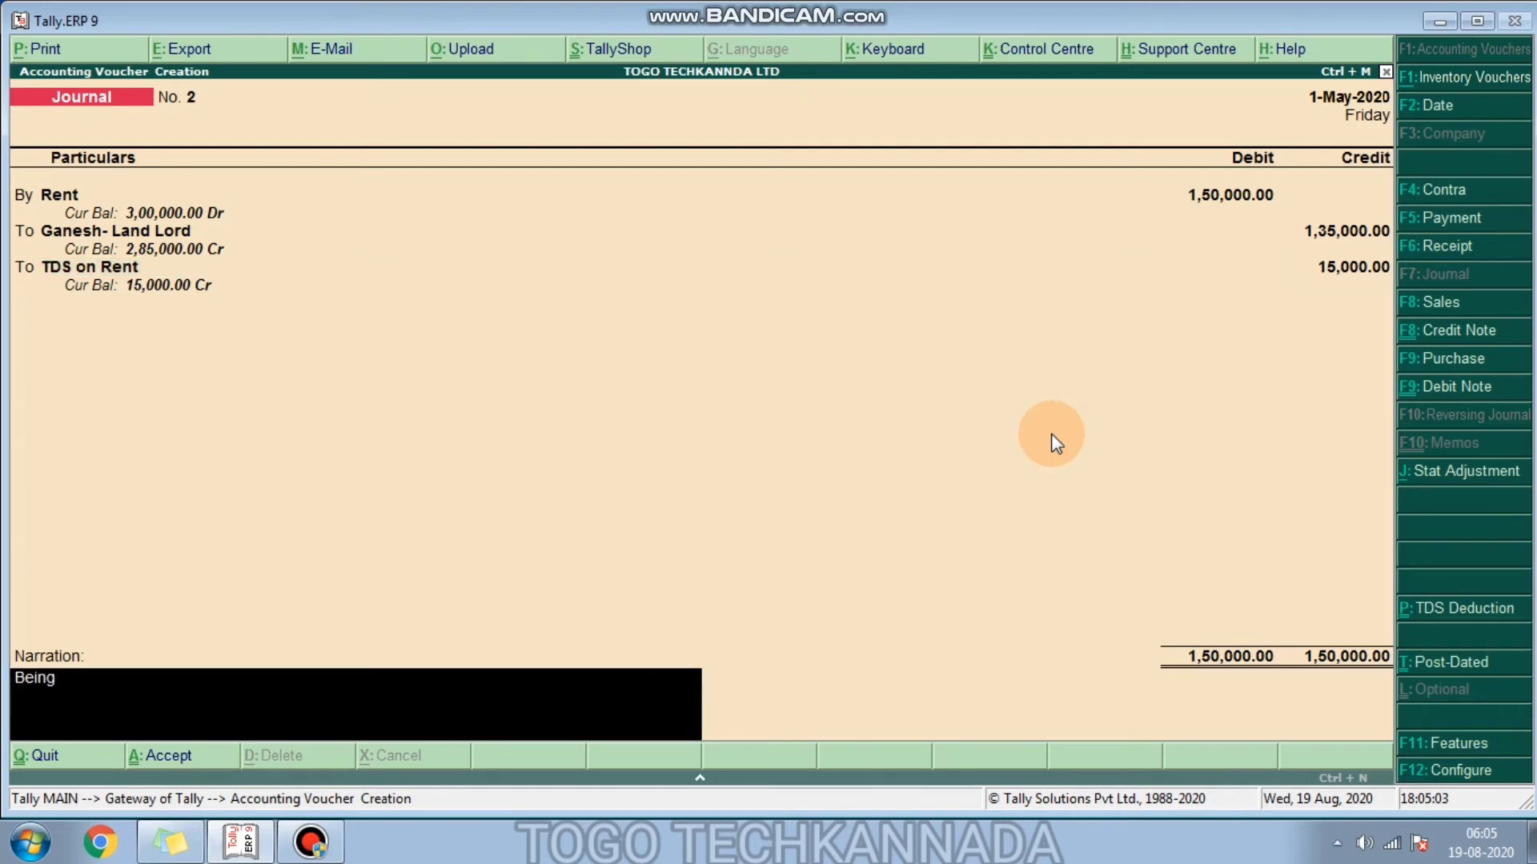
{"action": "type", "text": " Rent Pyabe"}
{"action": "key", "text": "BackSpace"}
{"action": "type", "text": "le"}
{"action": "key", "text": "BackSpace"}
{"action": "key", "text": "BackSpace"}
{"action": "key", "text": "BackSpace"}
{"action": "key", "text": "BackSpace"}
{"action": "key", "text": "BackSpace"}
{"action": "type", "text": "ayable "}
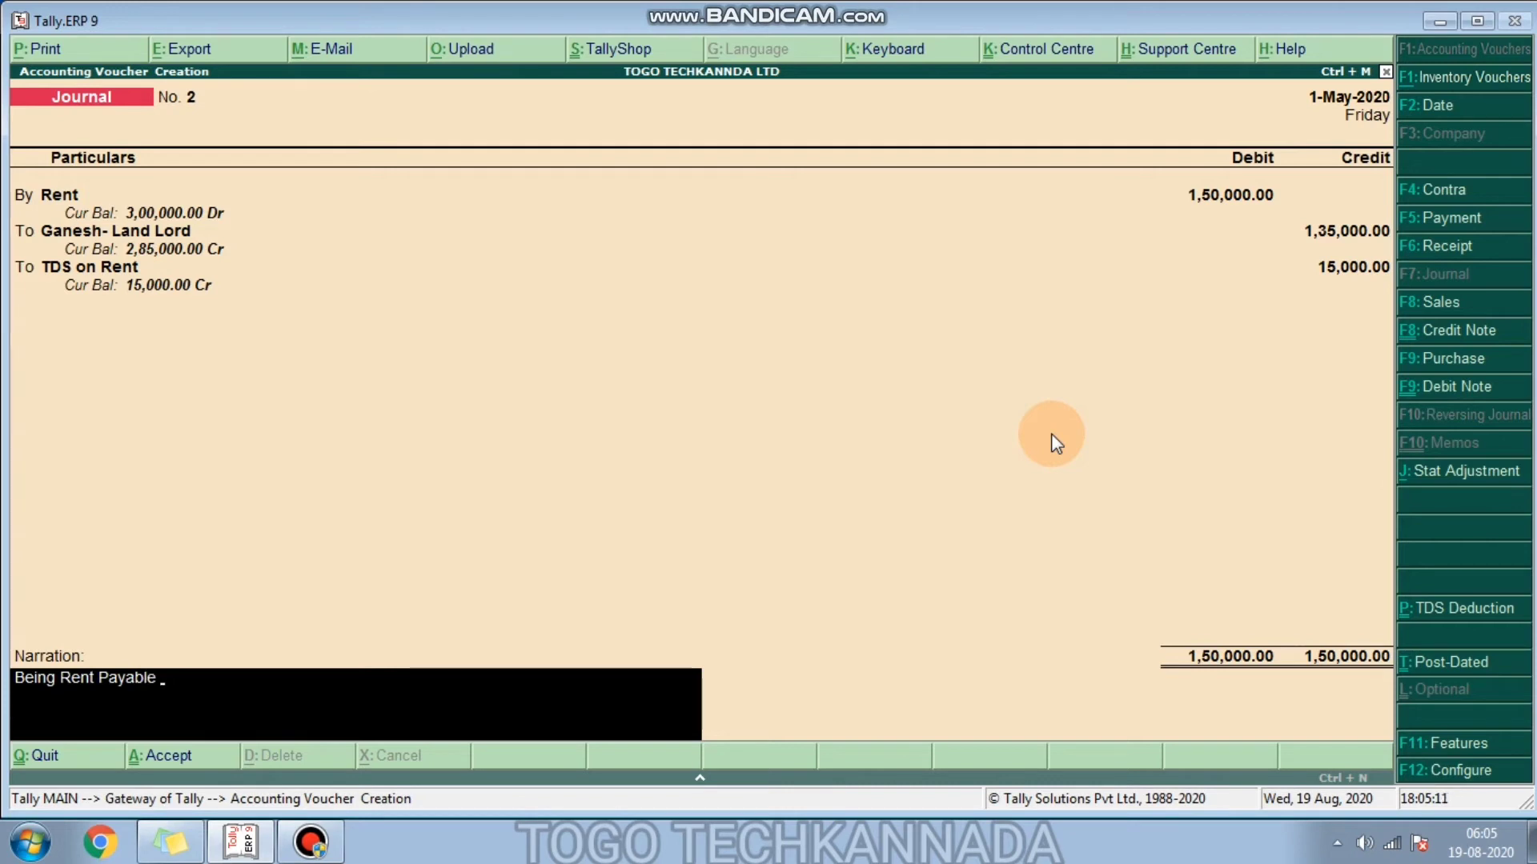
{"action": "type", "text": "May-2020"}
{"action": "key", "text": "Return"}
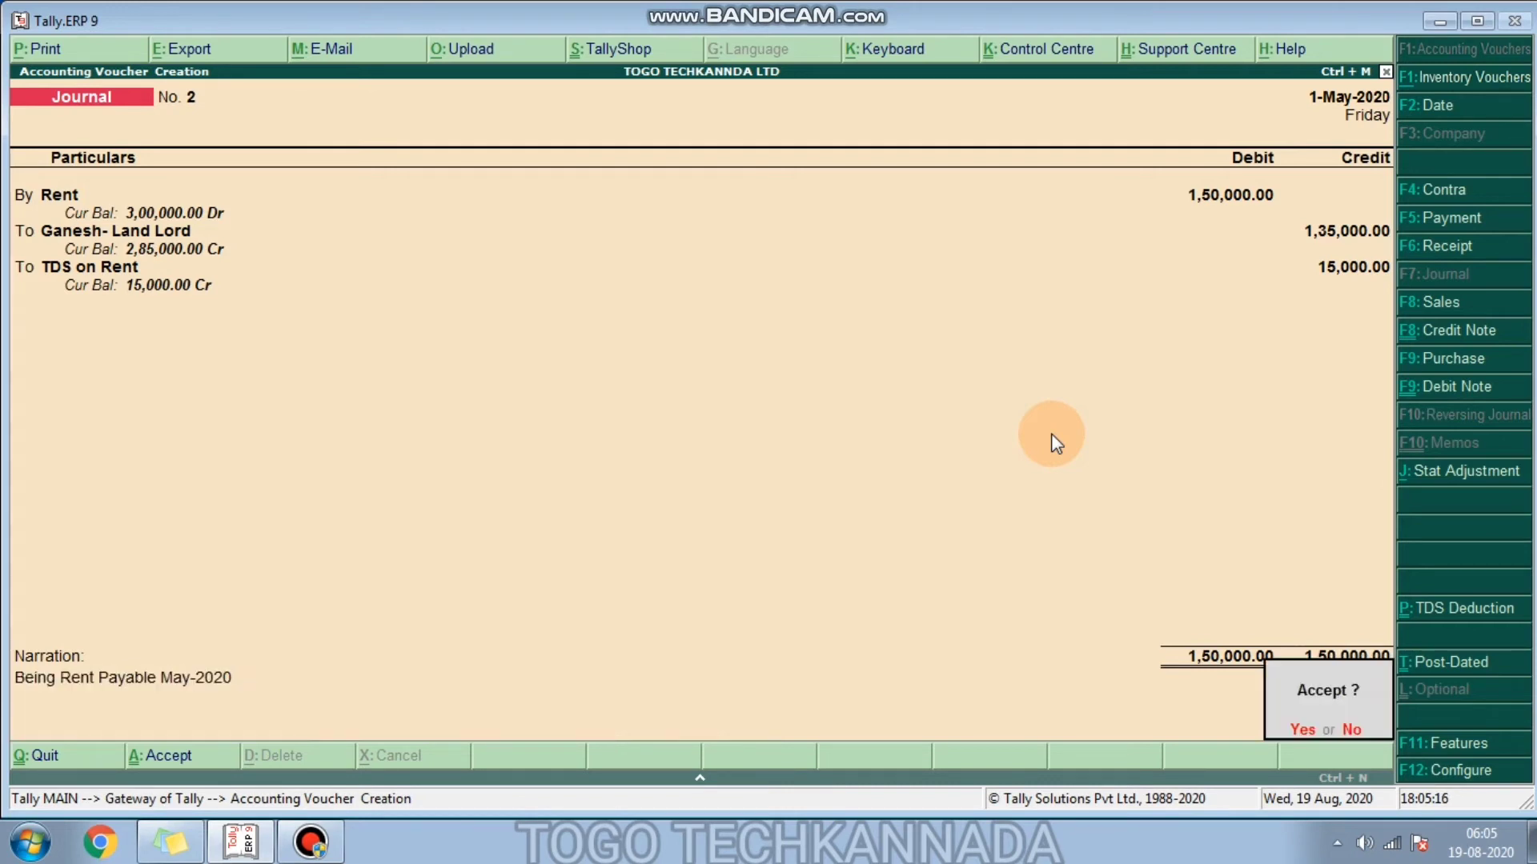
{"action": "key", "text": "Return"}
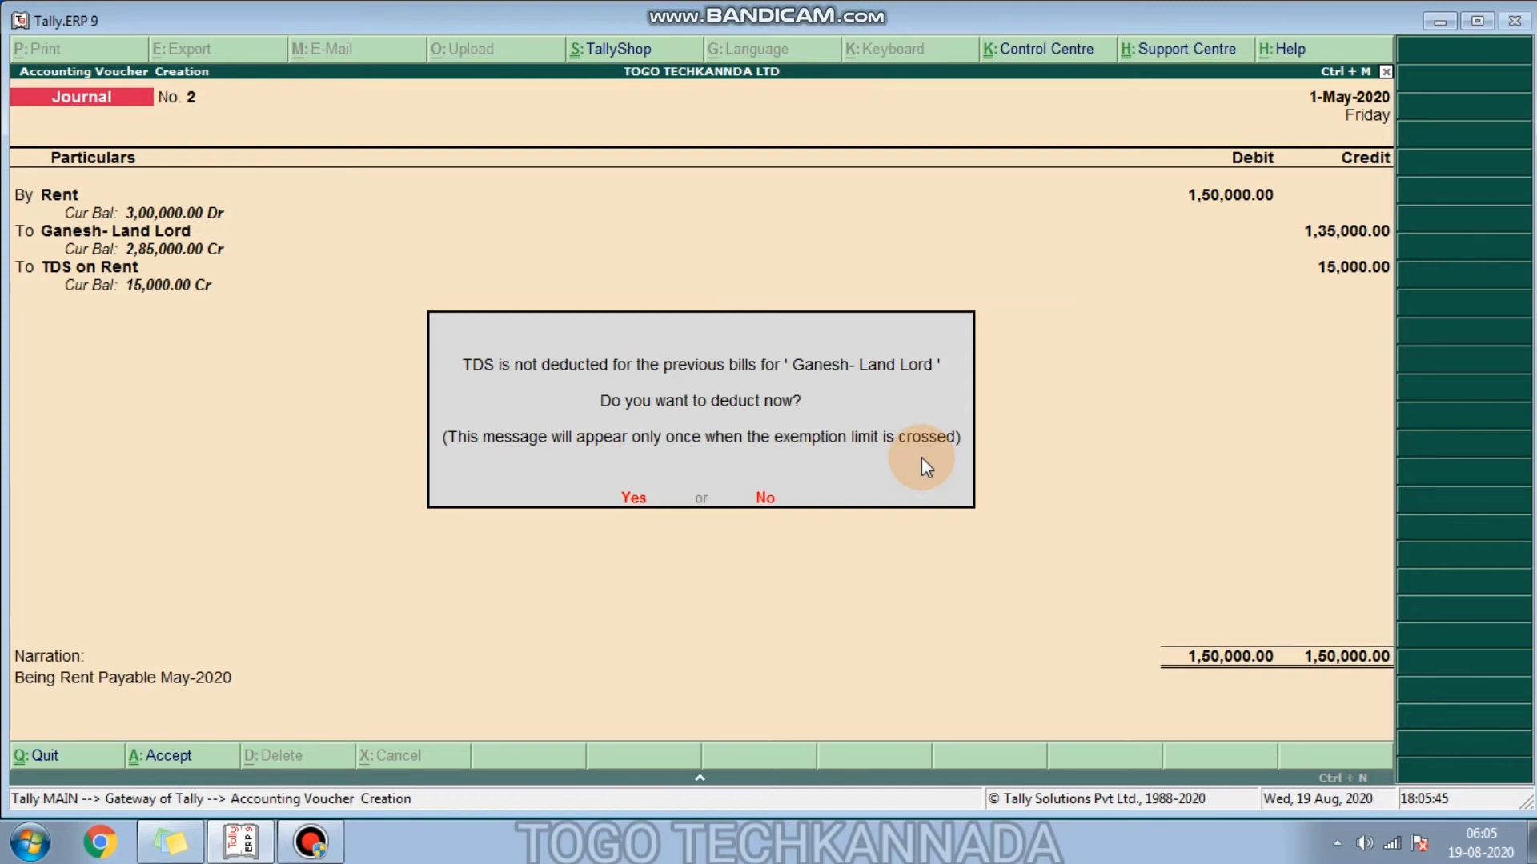
Step: Agree to deduct TDS on the Land Lord's previous bills till 1-May-2020, with nature of payment TDS on Rent-1 and duty ledger TDS on Rent
{"action": "key", "text": "Return"}
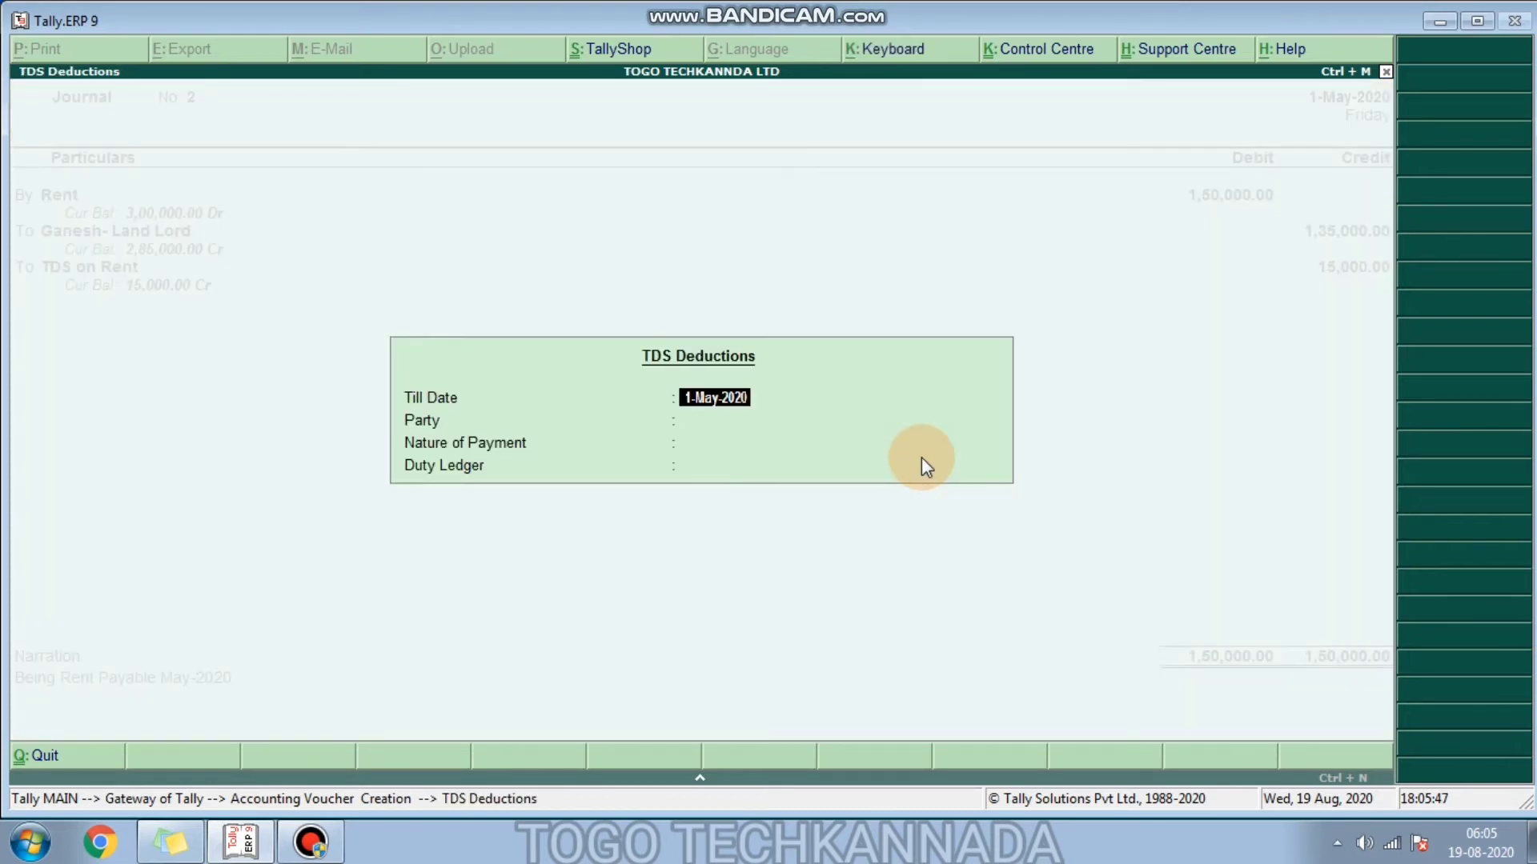
{"action": "key", "text": "Return"}
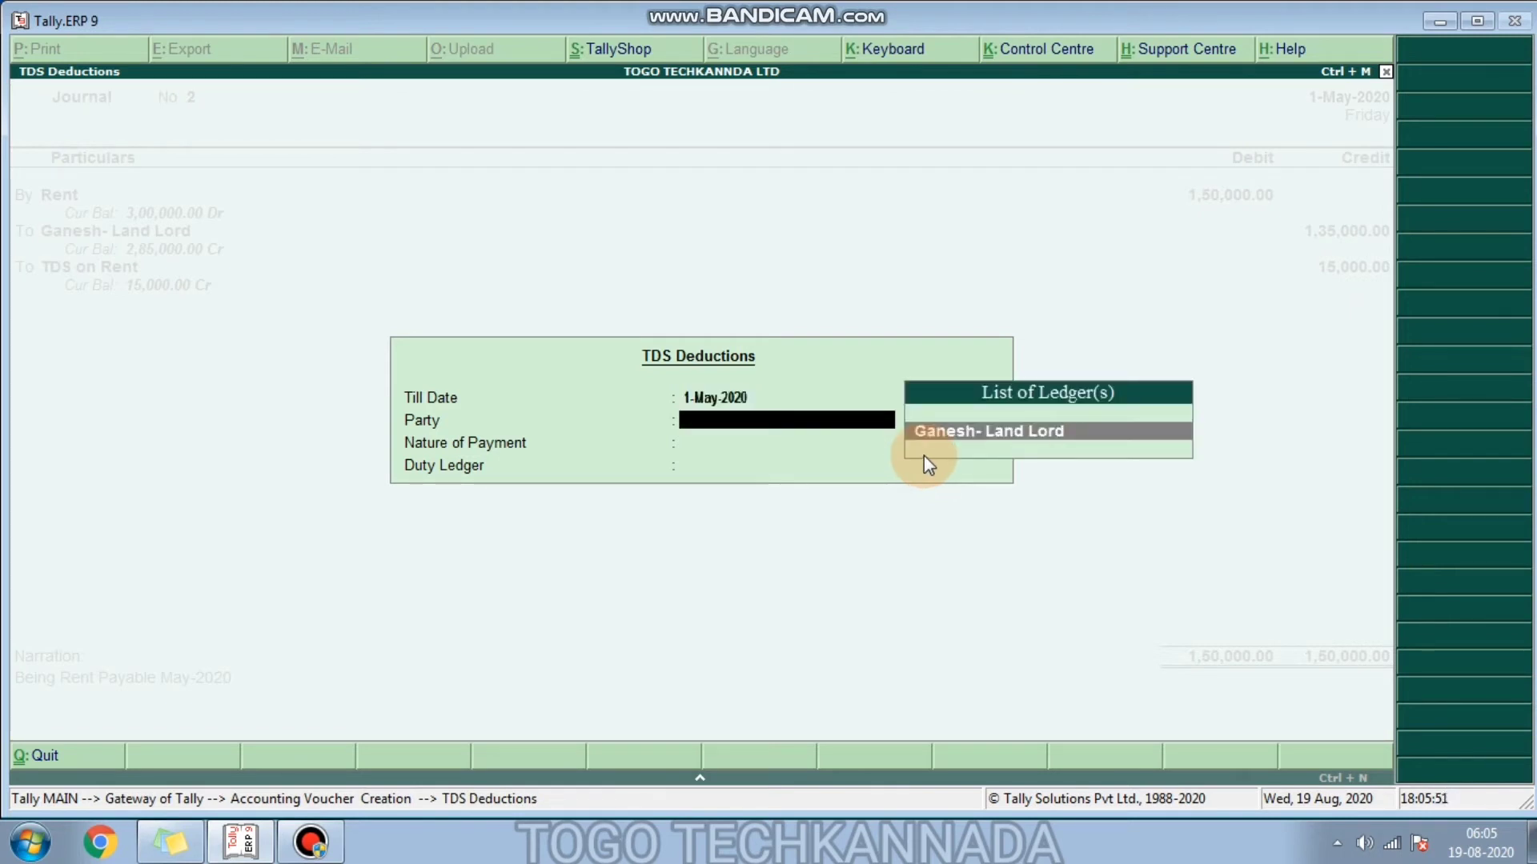
{"action": "key", "text": "Return"}
{"action": "key", "text": "Return"}
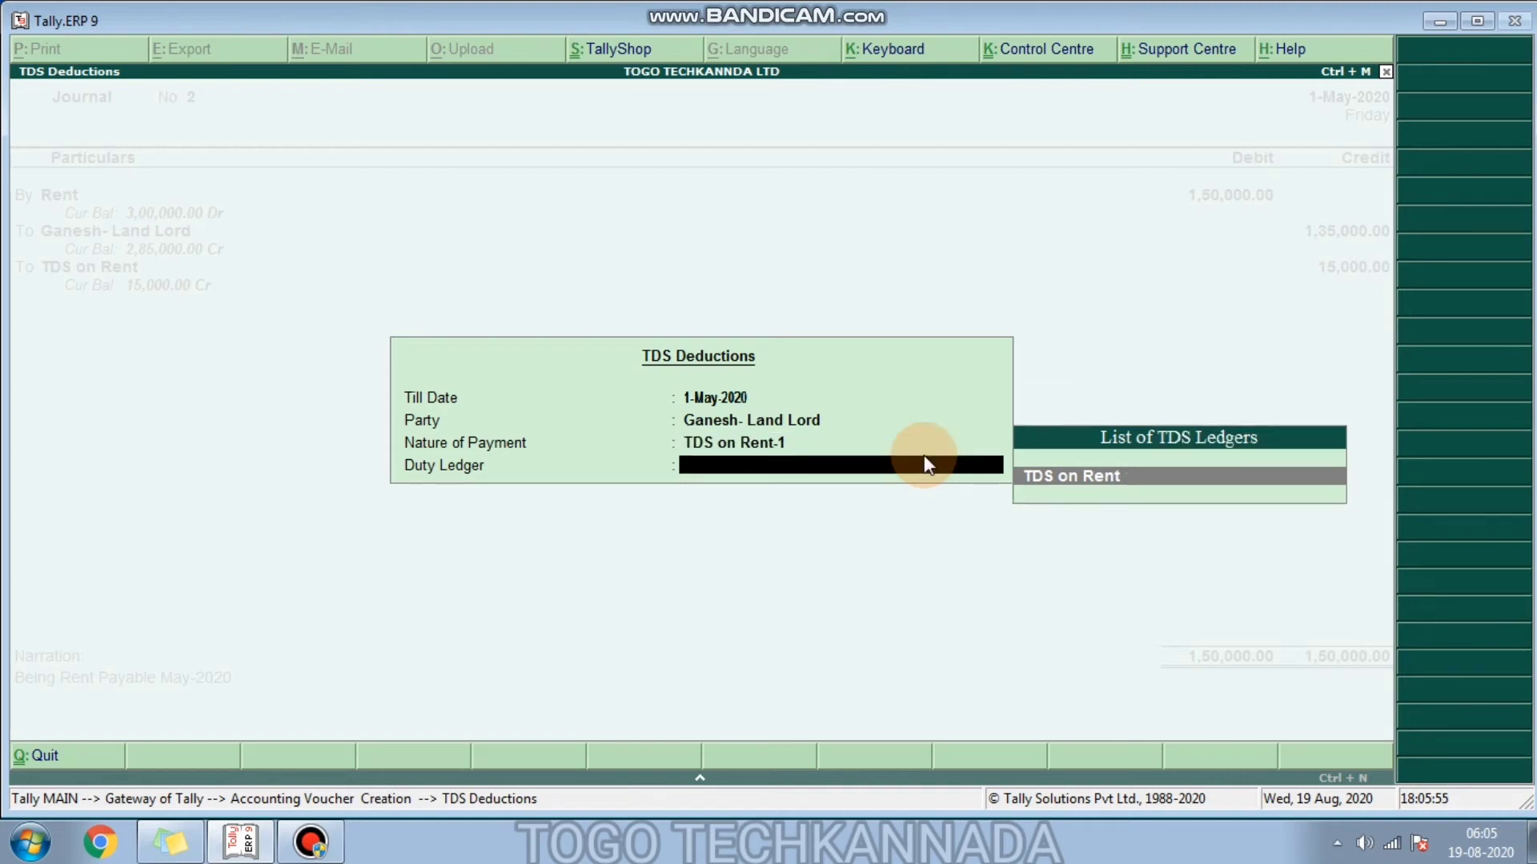
{"action": "key", "text": "Return"}
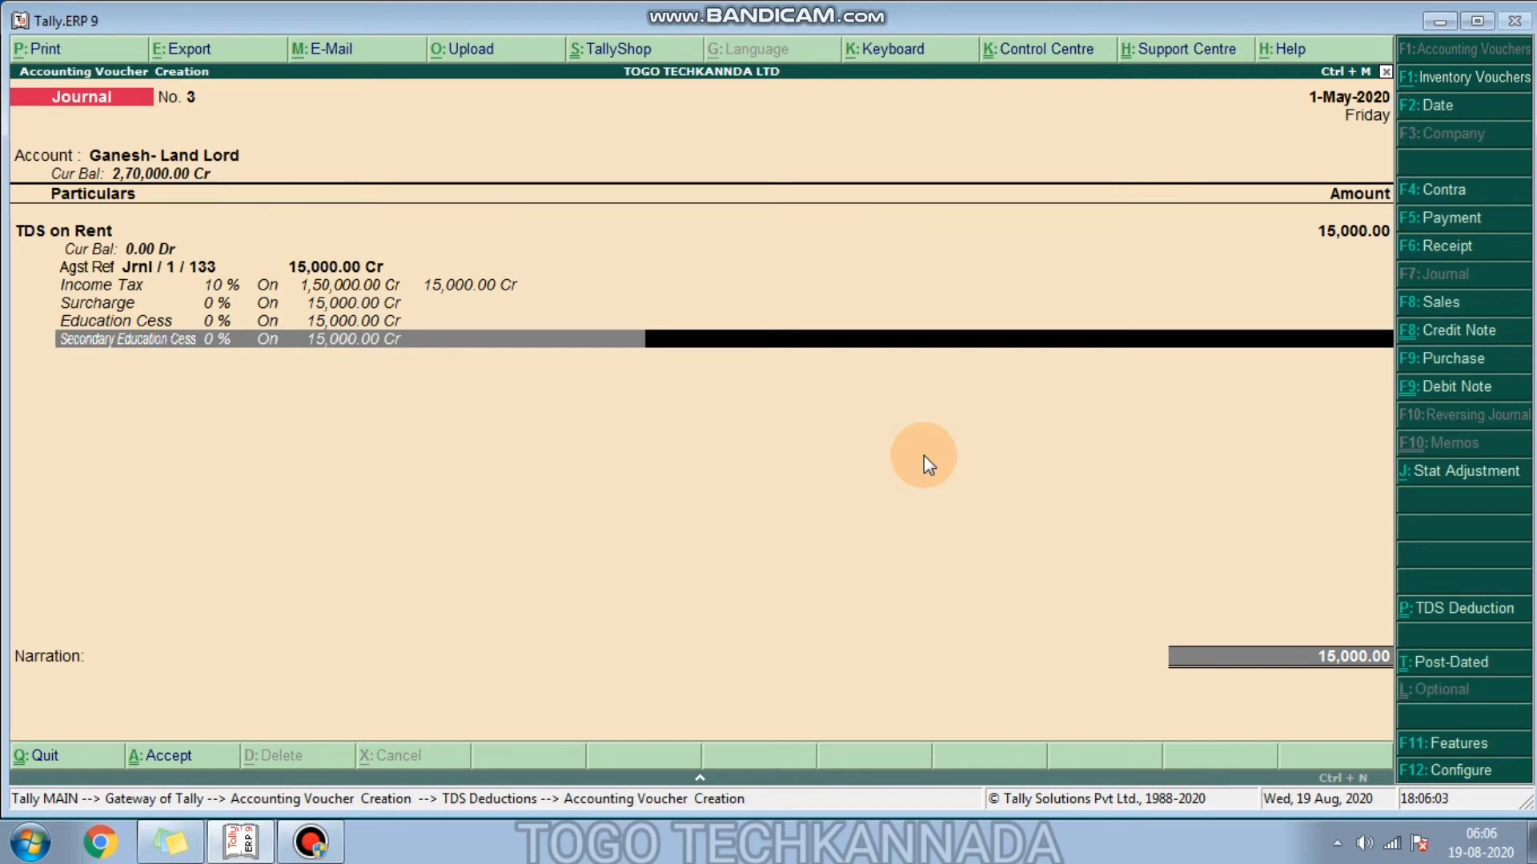
Step: Accept the TDS on Rent deduction lines, enter the narration "Being TDS for the month of Apr-2020" and save the voucher
{"action": "key", "text": "Return"}
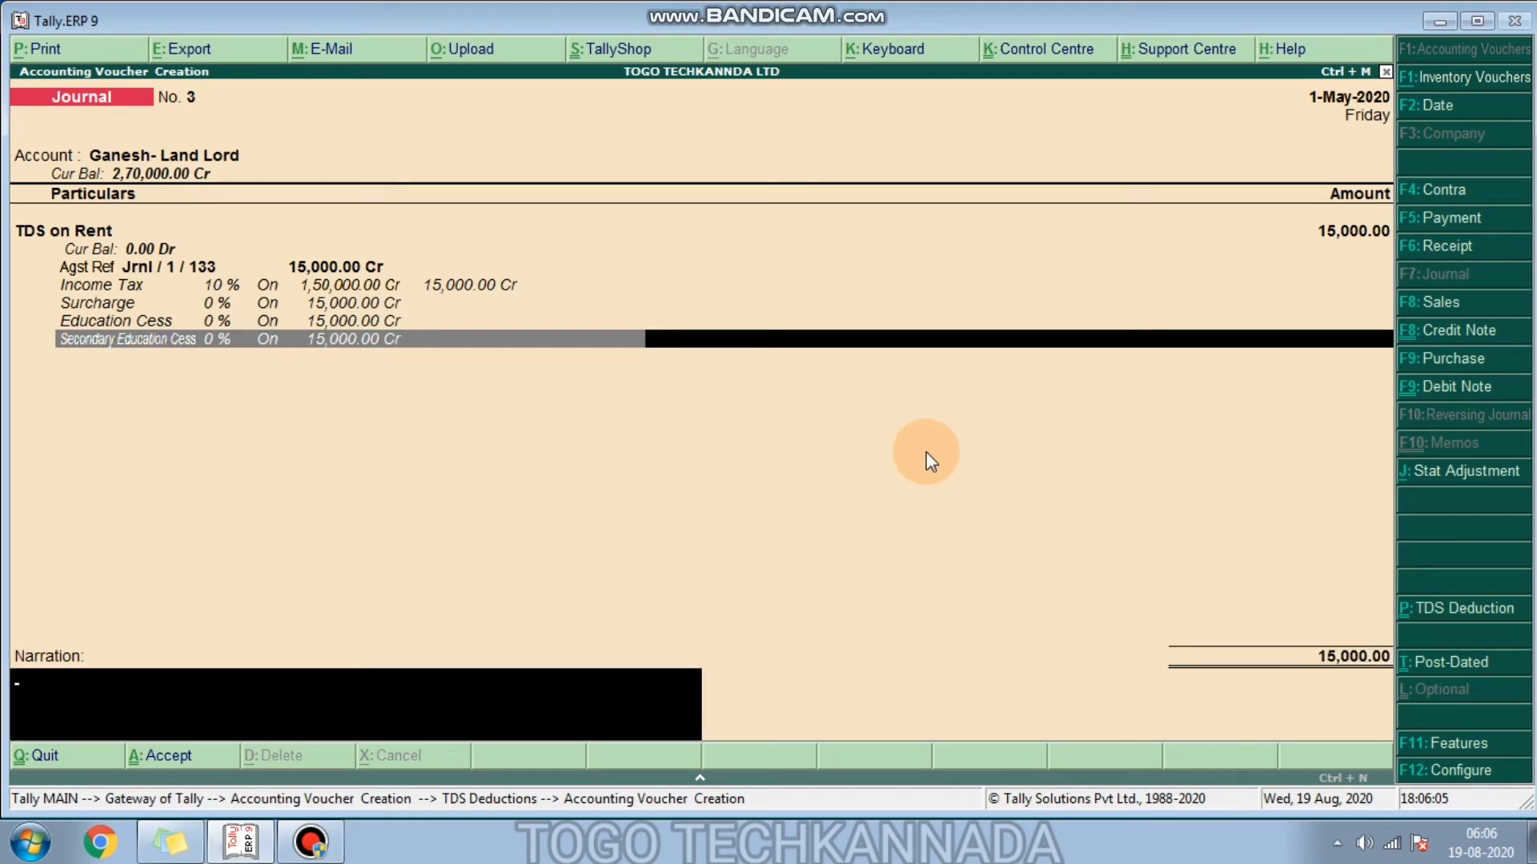
{"action": "type", "text": "Being TDS for t"}
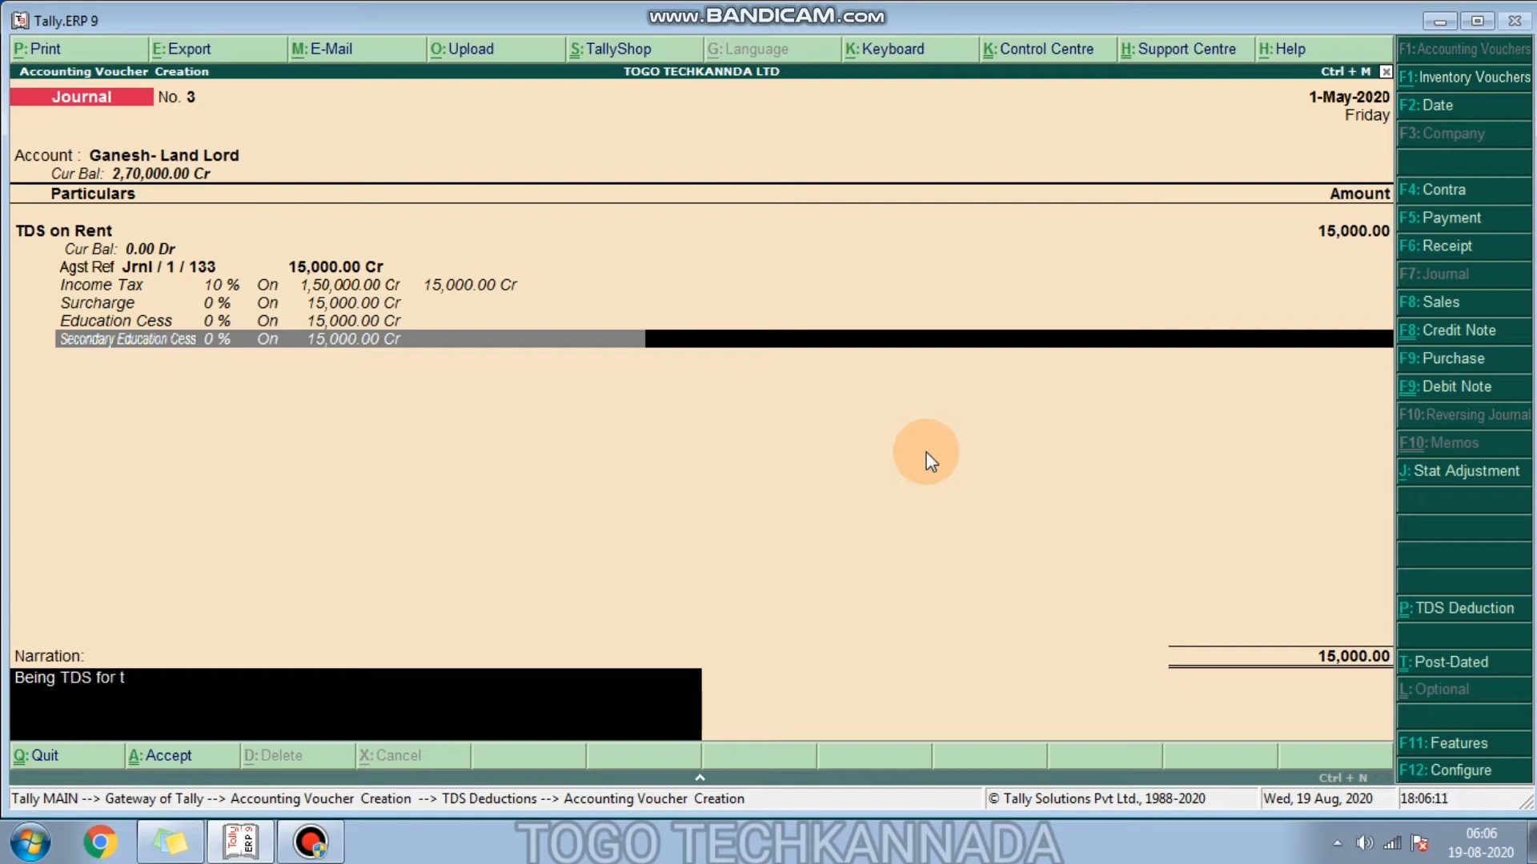
{"action": "type", "text": "he month of Apr"}
{"action": "key", "text": "BackSpace"}
{"action": "key", "text": "BackSpace"}
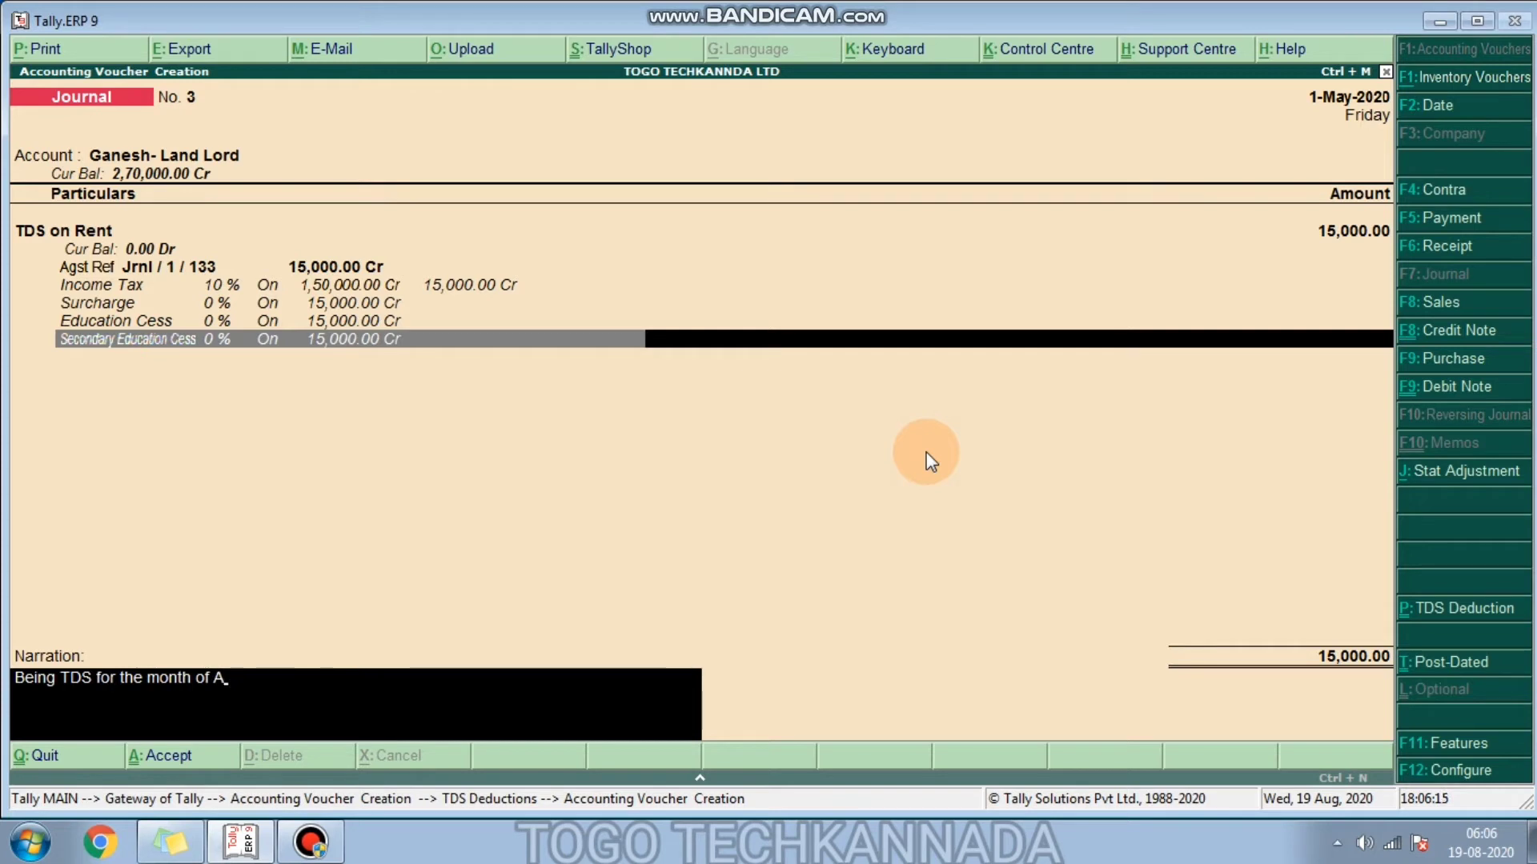
{"action": "type", "text": "pr-2020"}
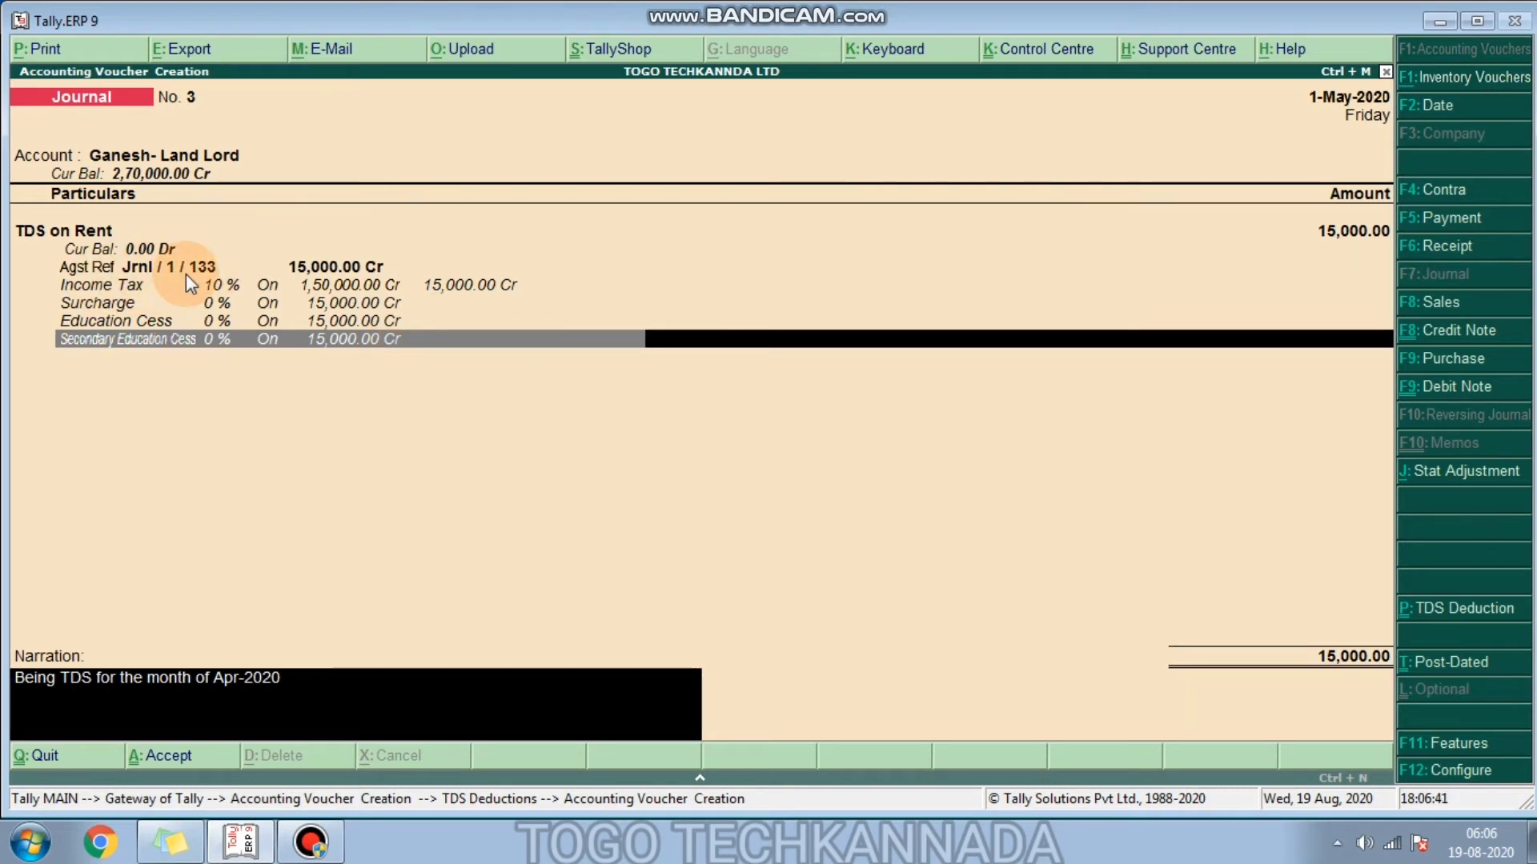
{"action": "key", "text": "Return"}
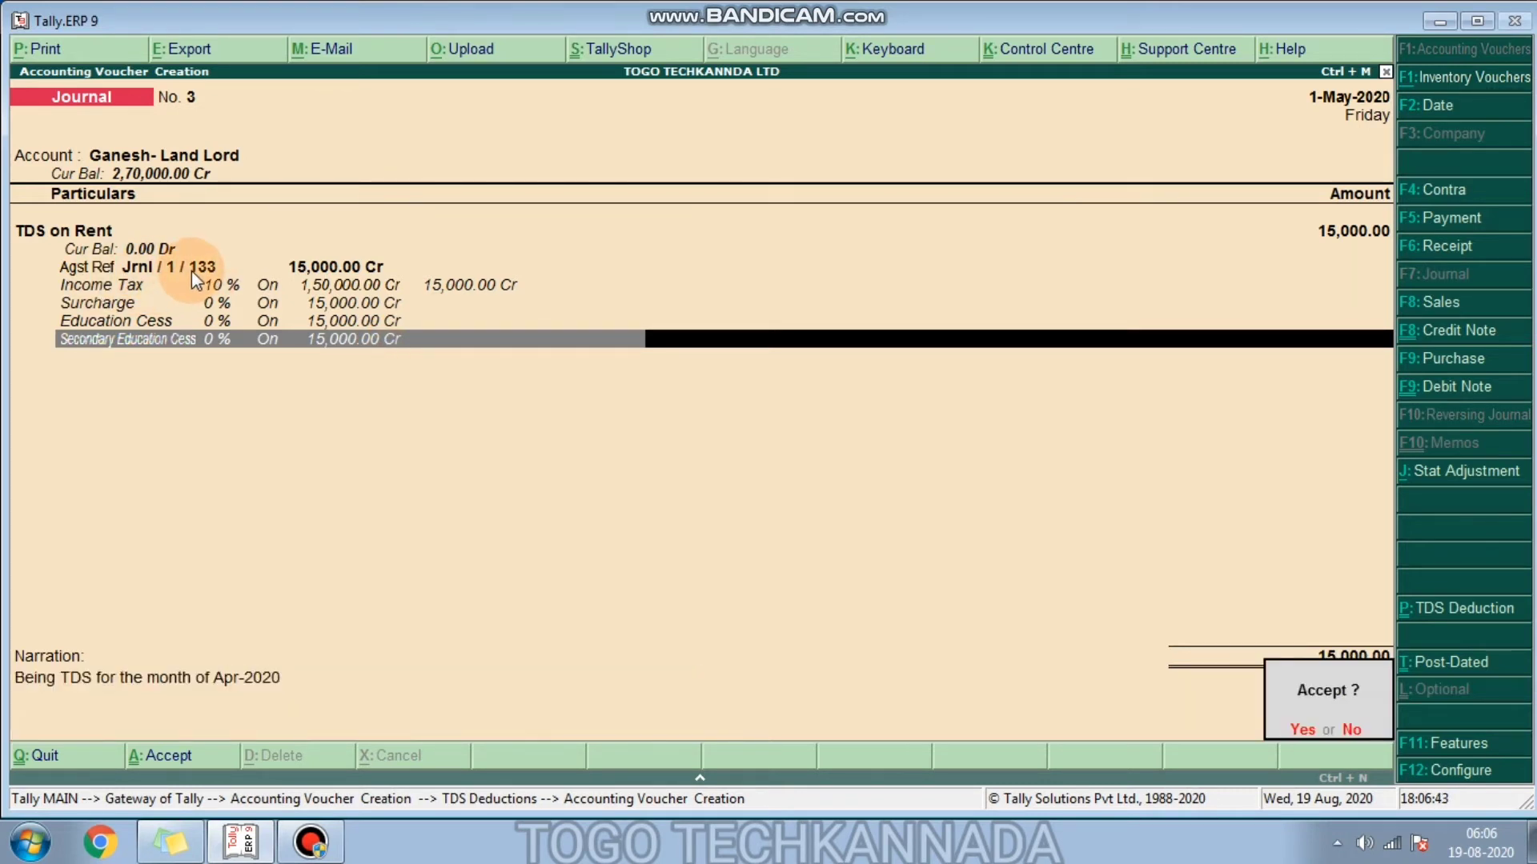
{"action": "key", "text": "Return"}
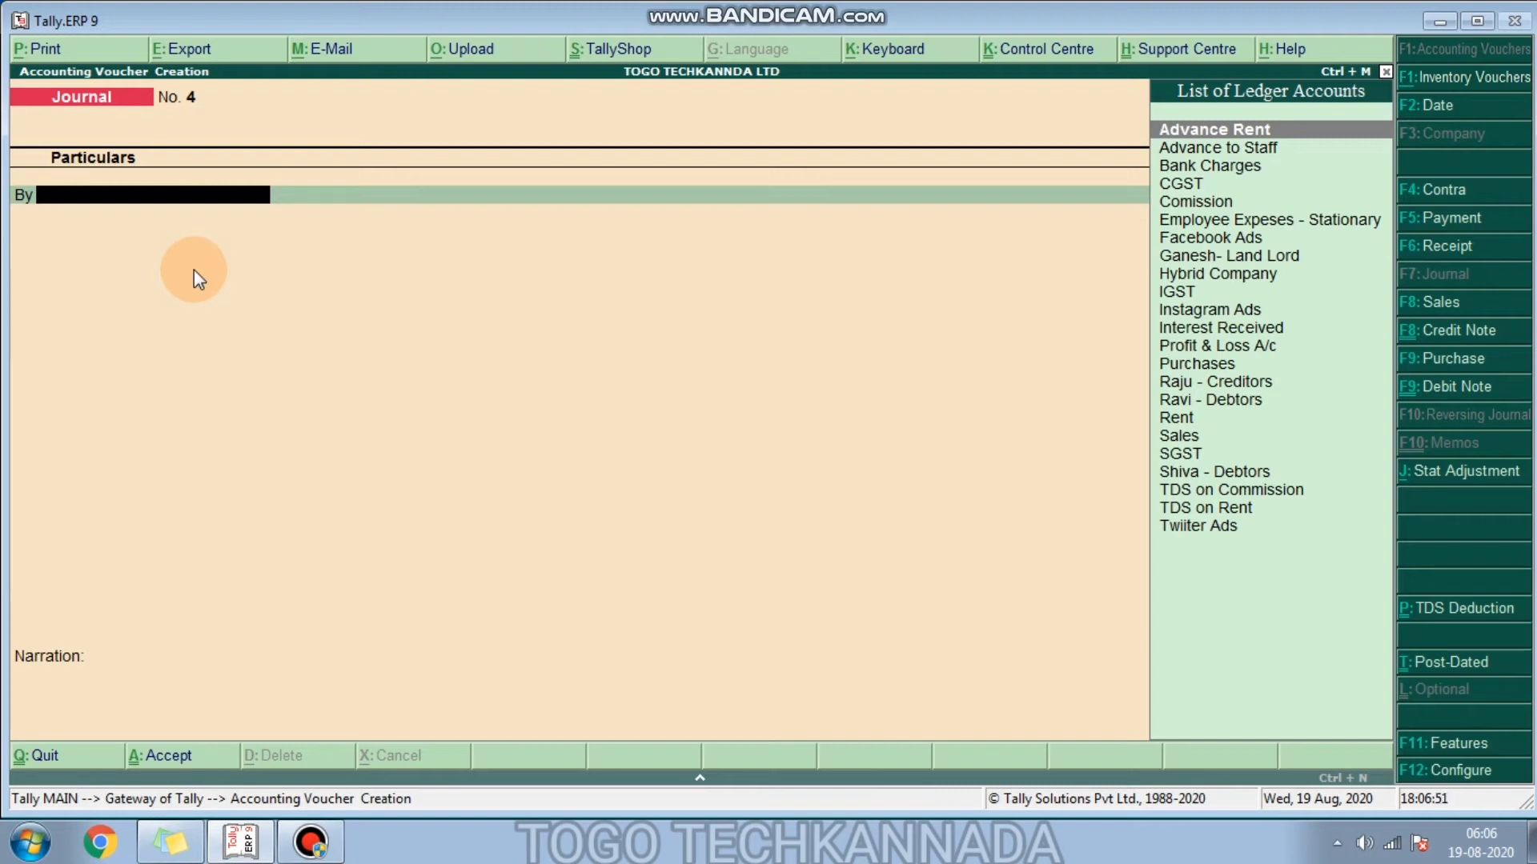
Step: Leave voucher entry, open the Day Book and set its period to start from 01.04.2020
{"action": "key", "text": "Escape"}
{"action": "key", "text": "Return"}
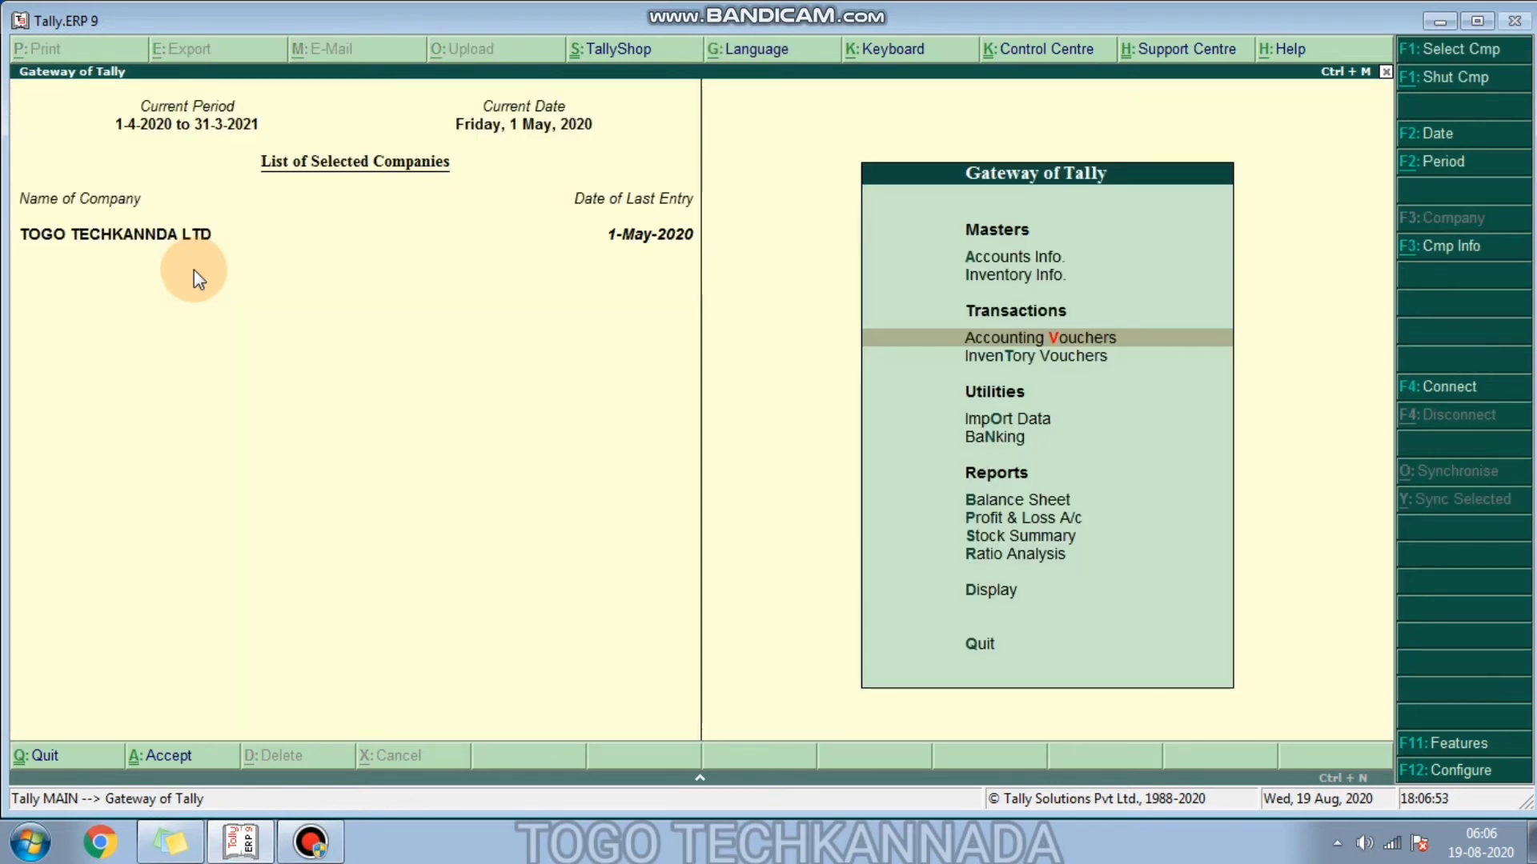
{"action": "key", "text": "d"}
{"action": "key", "text": "Down"}
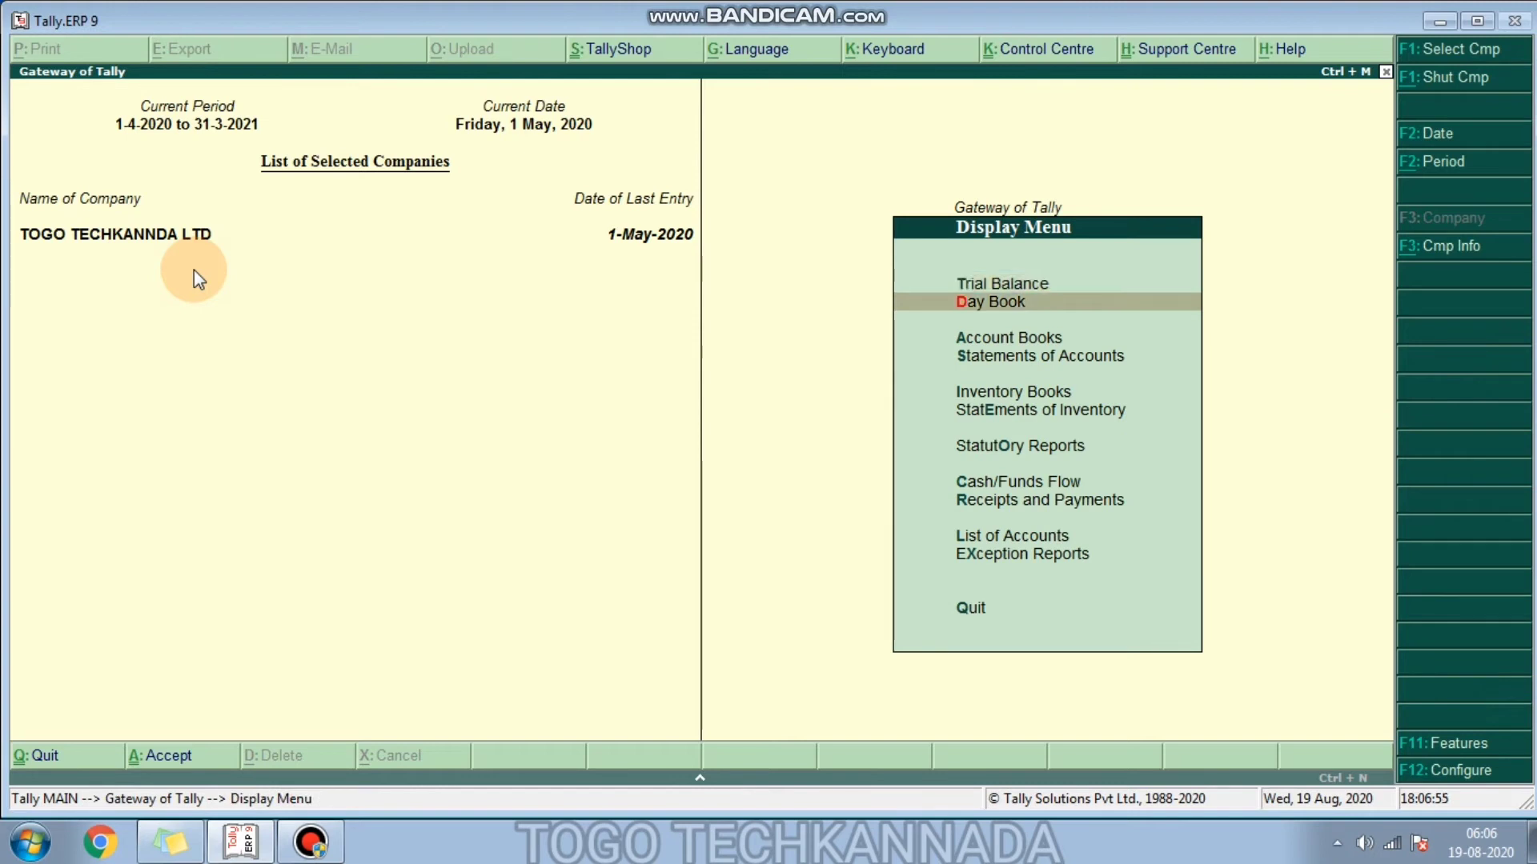
{"action": "key", "text": "Return"}
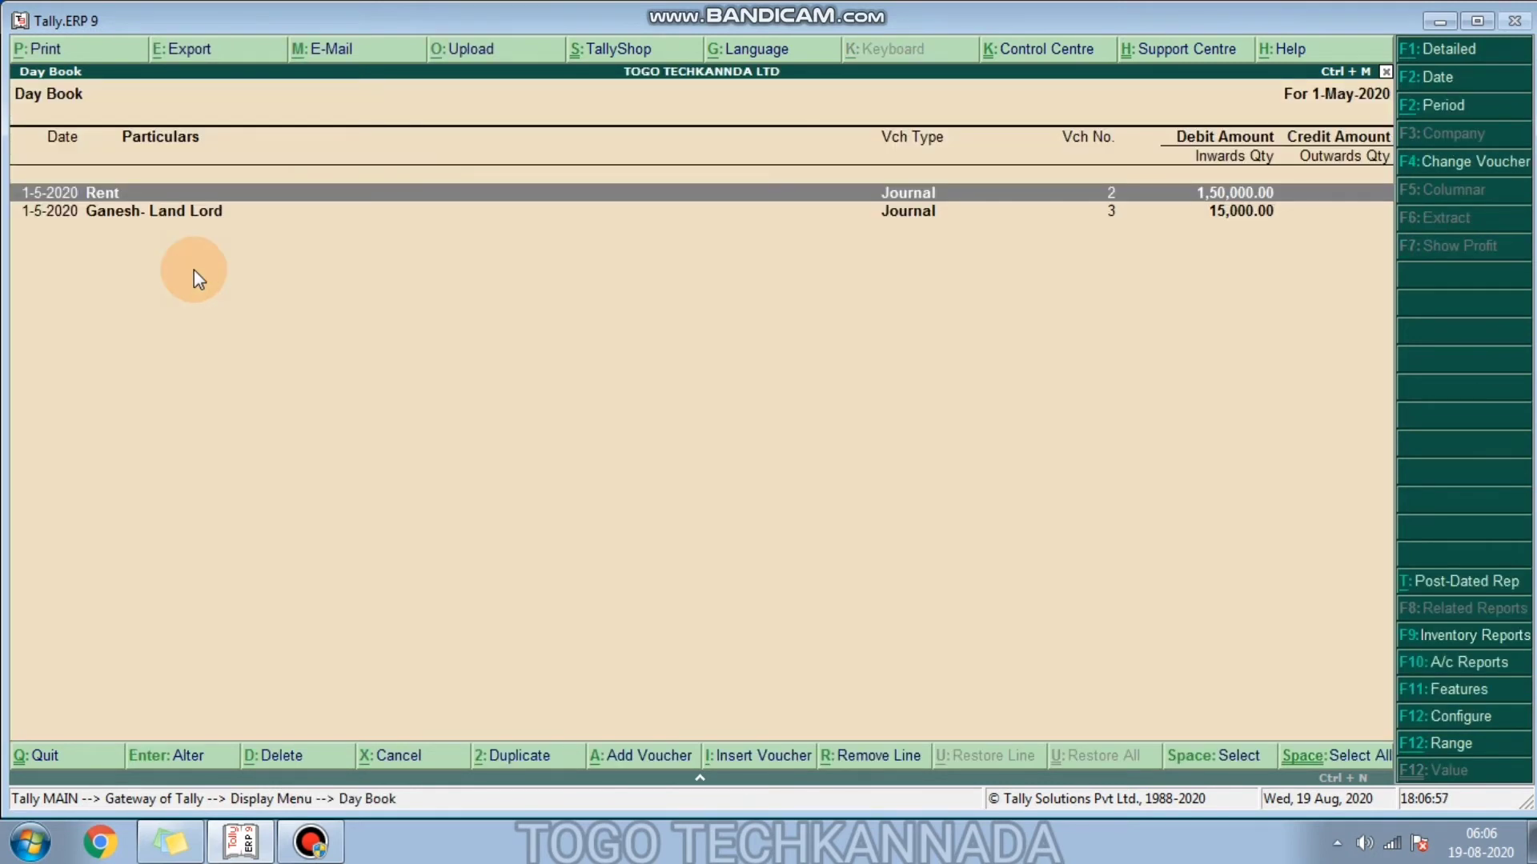
{"action": "key", "text": "alt+F2"}
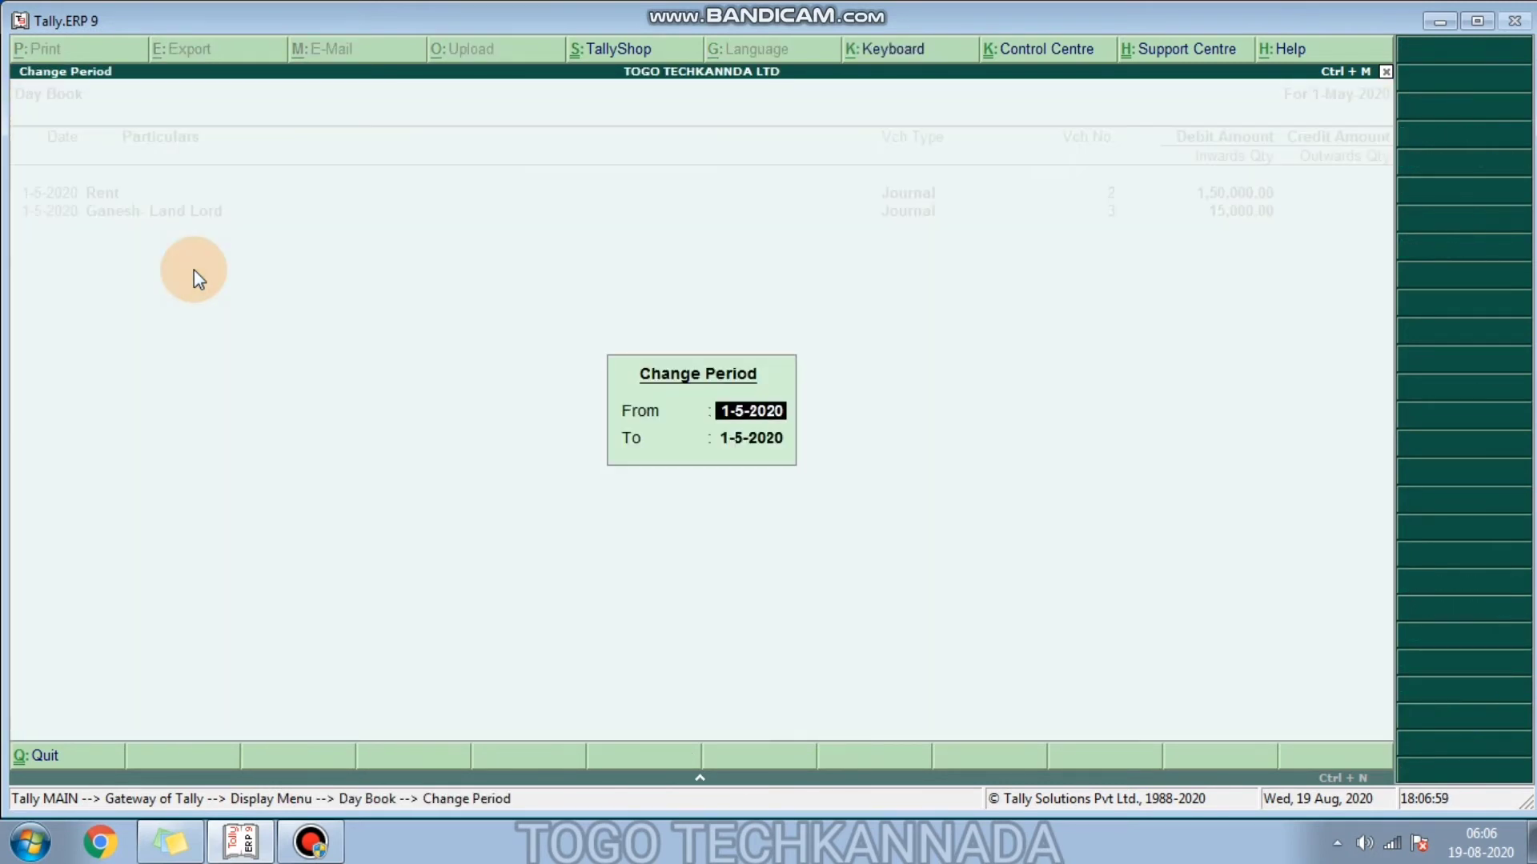
{"action": "type", "text": "01.04.2020"}
{"action": "key", "text": "Return"}
{"action": "key", "text": "Return"}
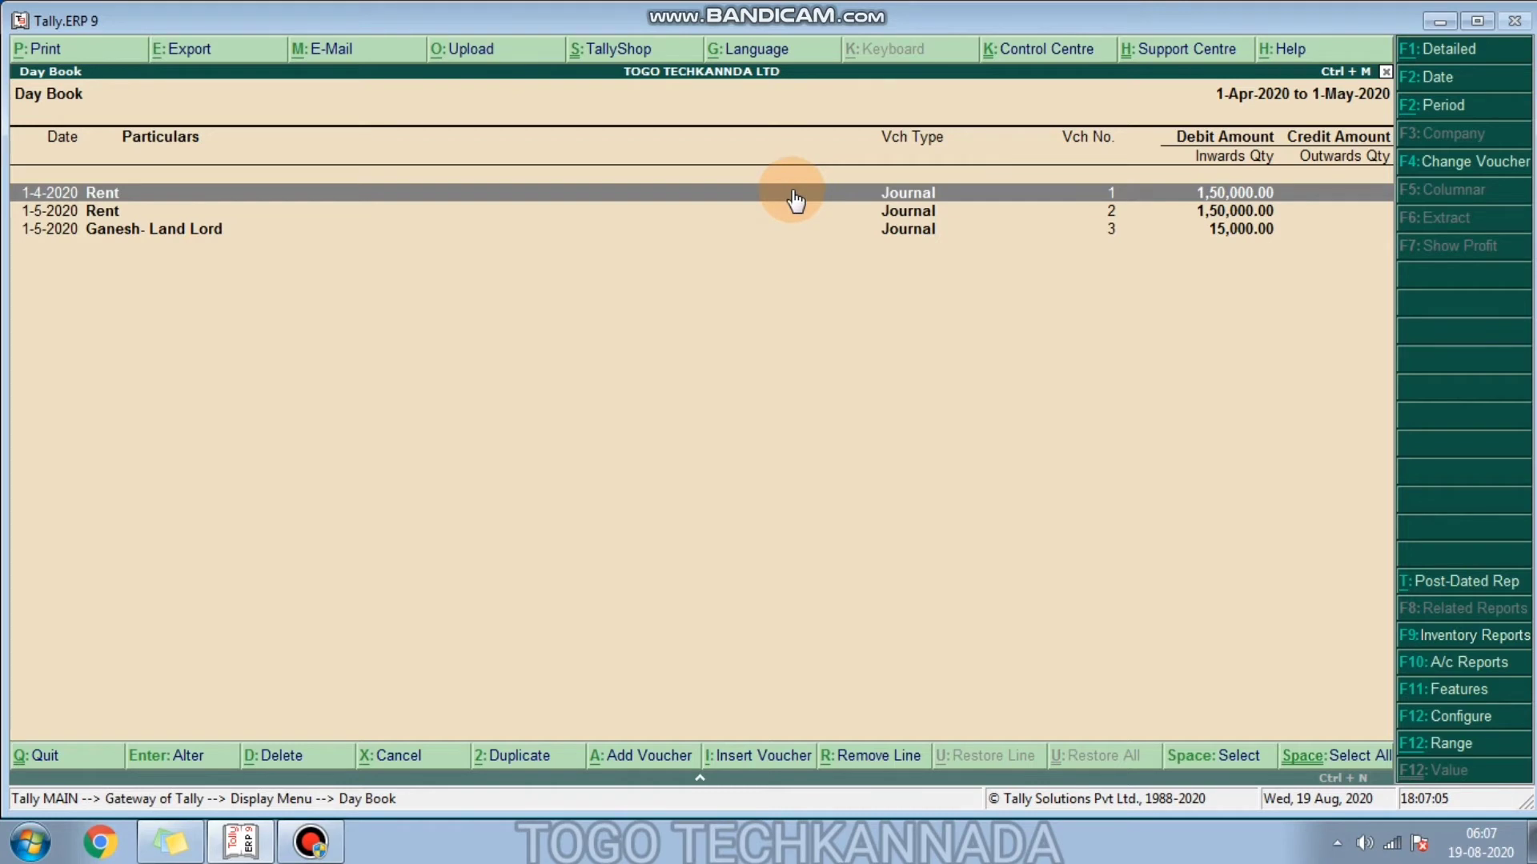
Step: Show the Day Book in detail, examine the rent and TDS entries of the three journal vouchers, and close it
{"action": "key", "text": "alt+F1"}
{"action": "key", "text": "Down"}
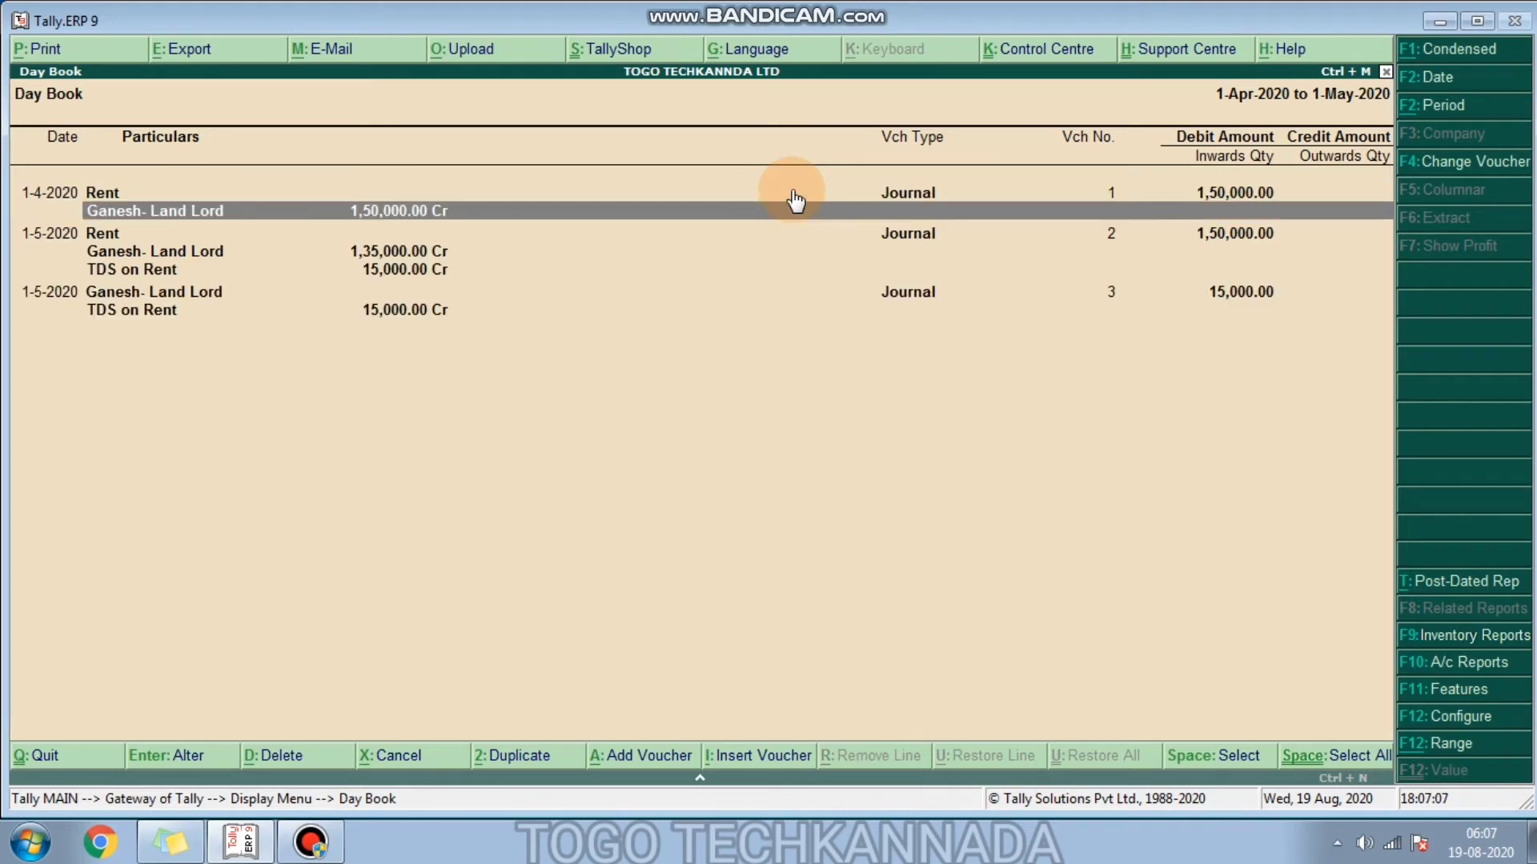
{"action": "key", "text": "Down"}
{"action": "key", "text": "Down"}
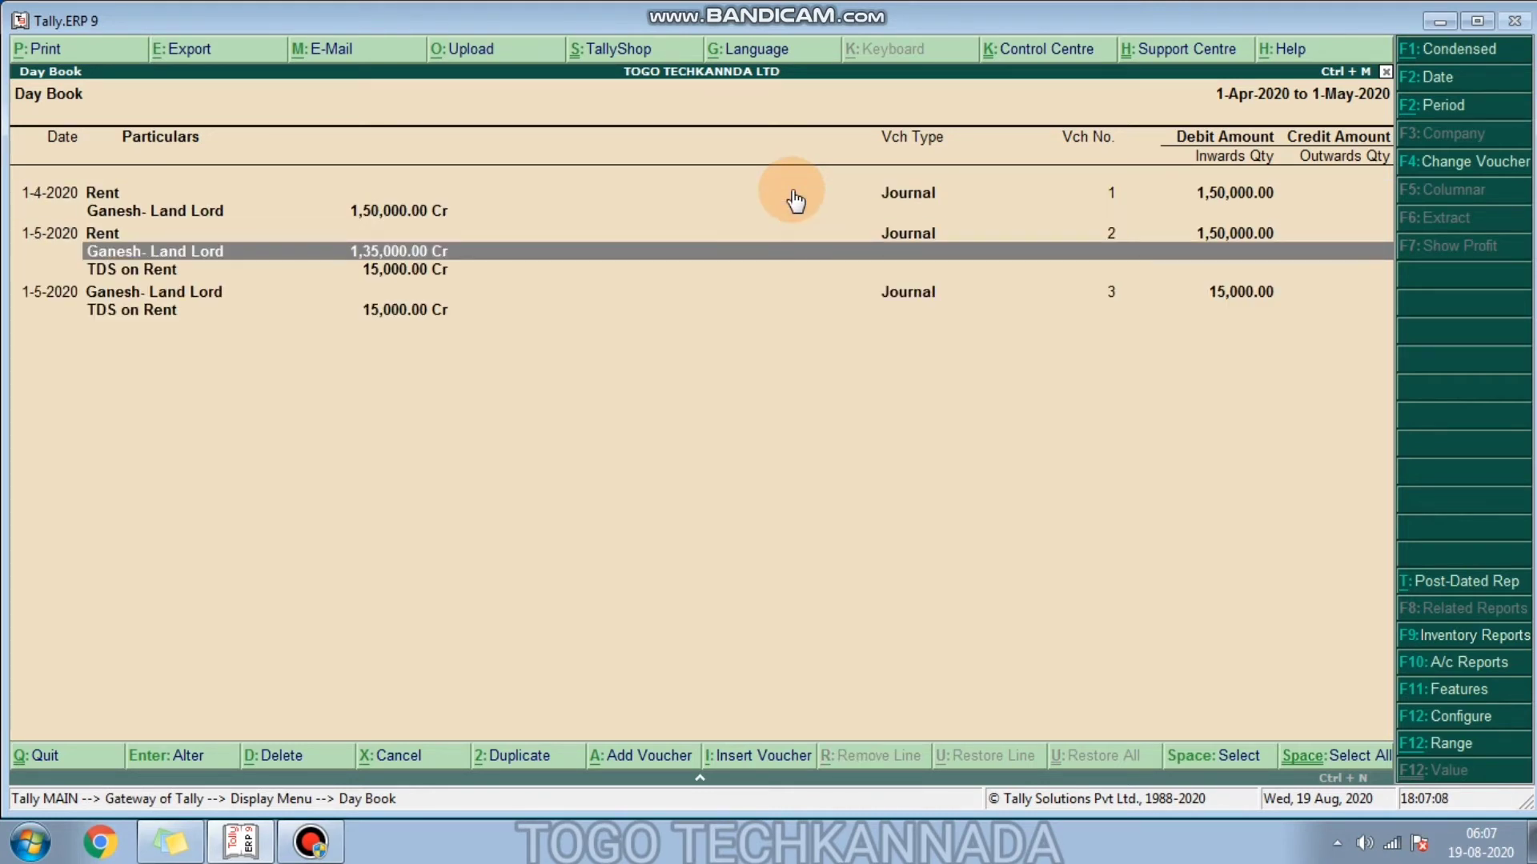
{"action": "key", "text": "Down"}
{"action": "key", "text": "Up"}
{"action": "key", "text": "Down"}
{"action": "key", "text": "Down"}
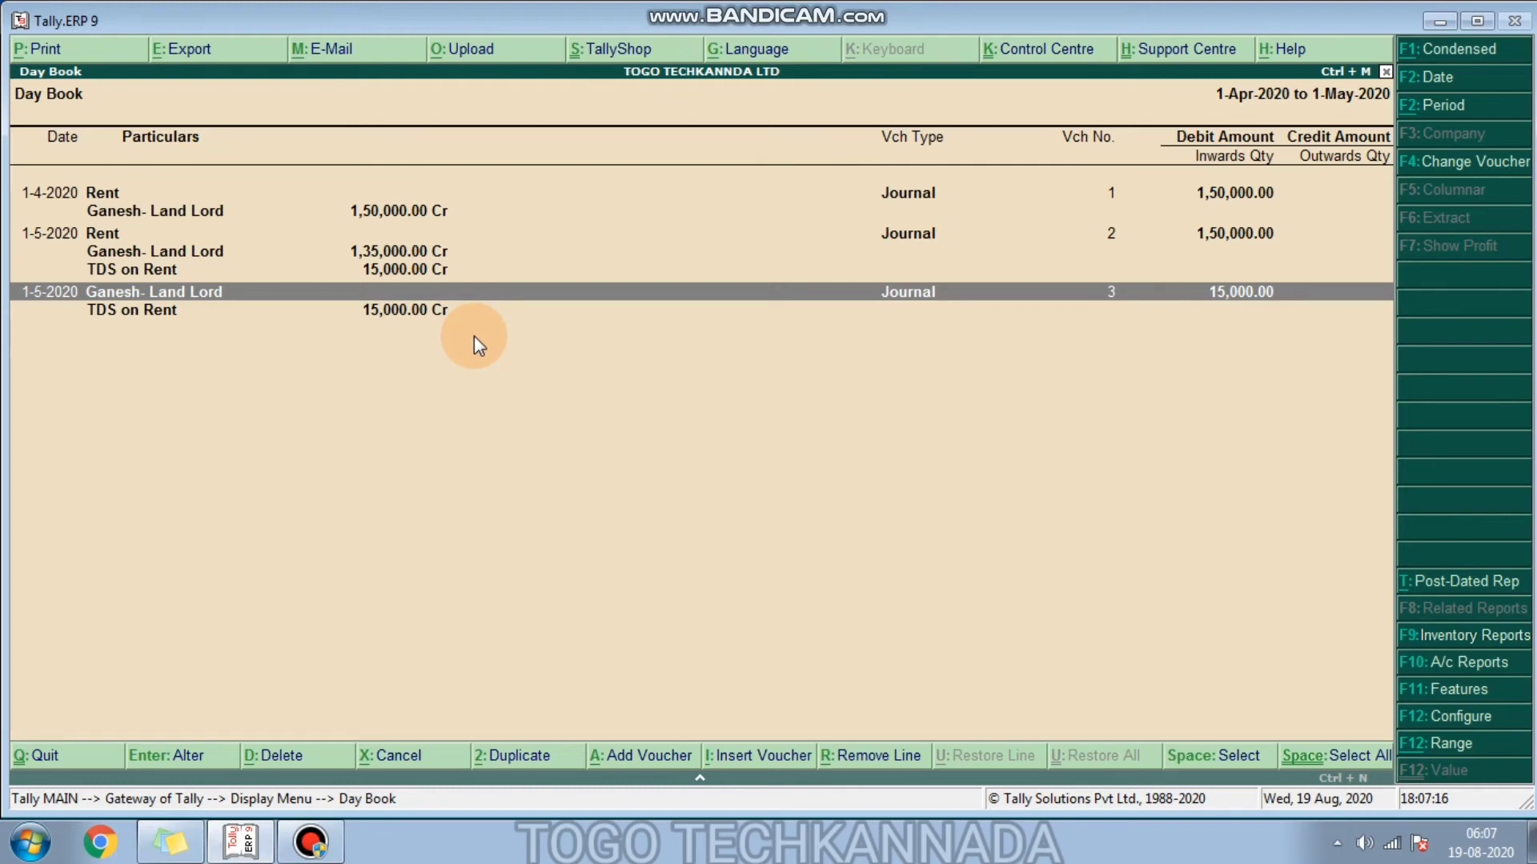
{"action": "key", "text": "Escape"}
{"action": "key", "text": "Escape"}
Step: Open the Balance Sheet and drill down into Current Liabilities
{"action": "key", "text": "Up"}
{"action": "key", "text": "Up"}
{"action": "key", "text": "Up"}
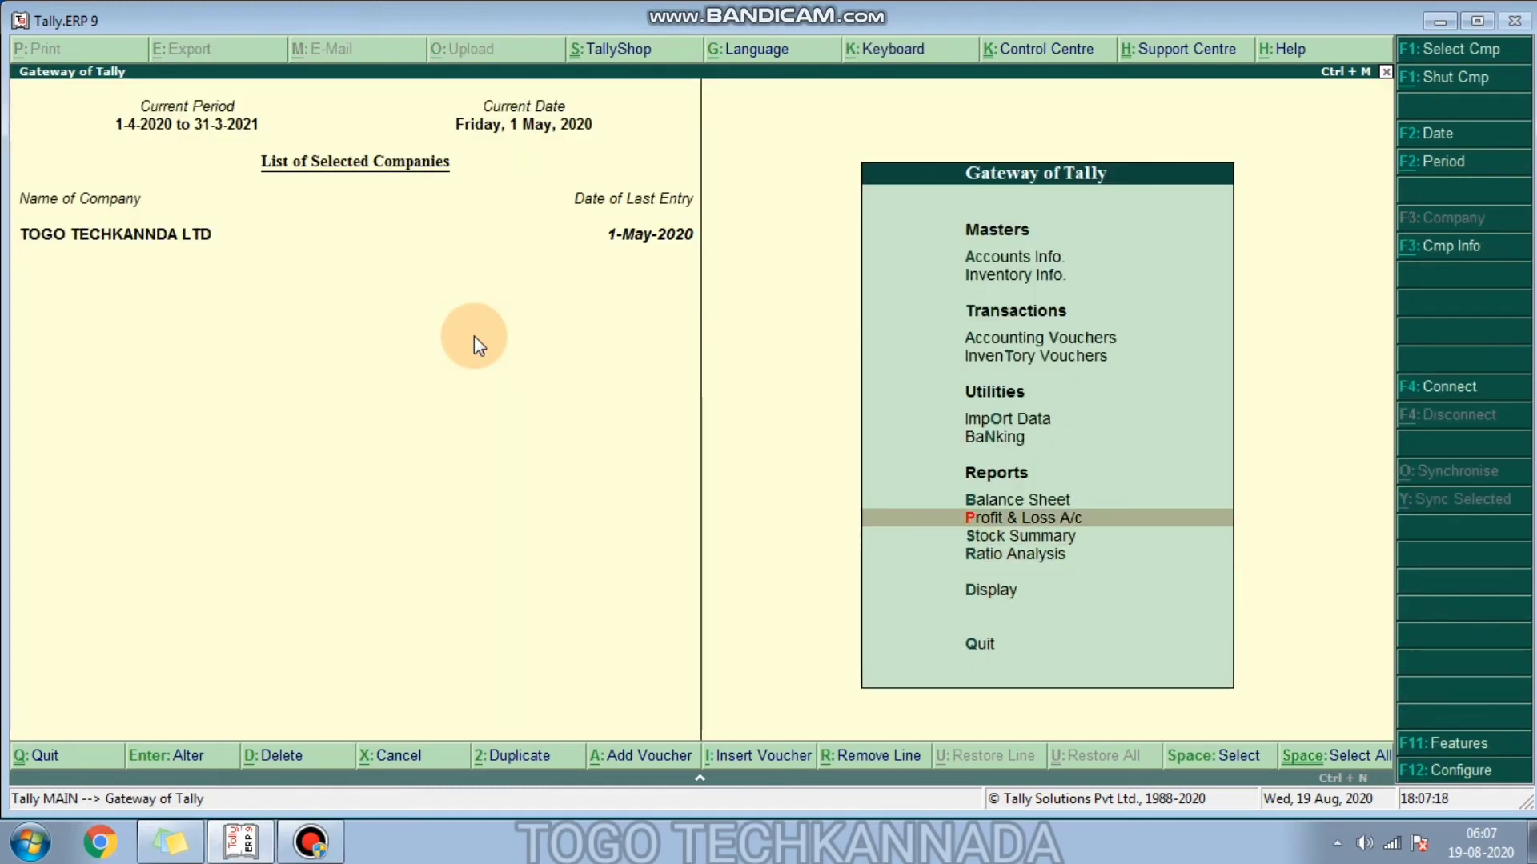
{"action": "key", "text": "Up"}
{"action": "key", "text": "Return"}
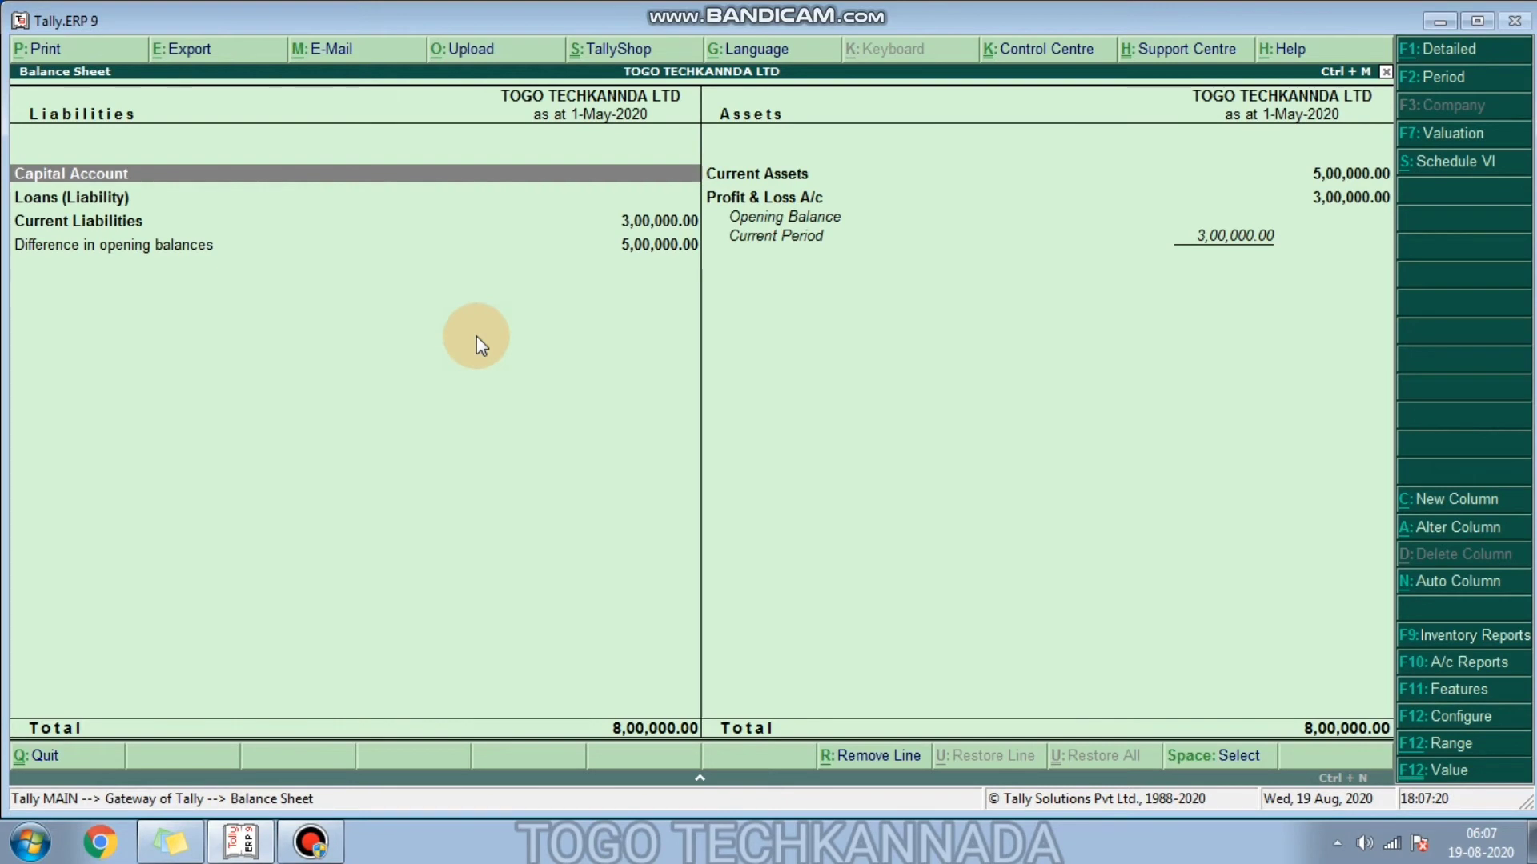
{"action": "key", "text": "Down"}
{"action": "key", "text": "Down"}
{"action": "key", "text": "Return"}
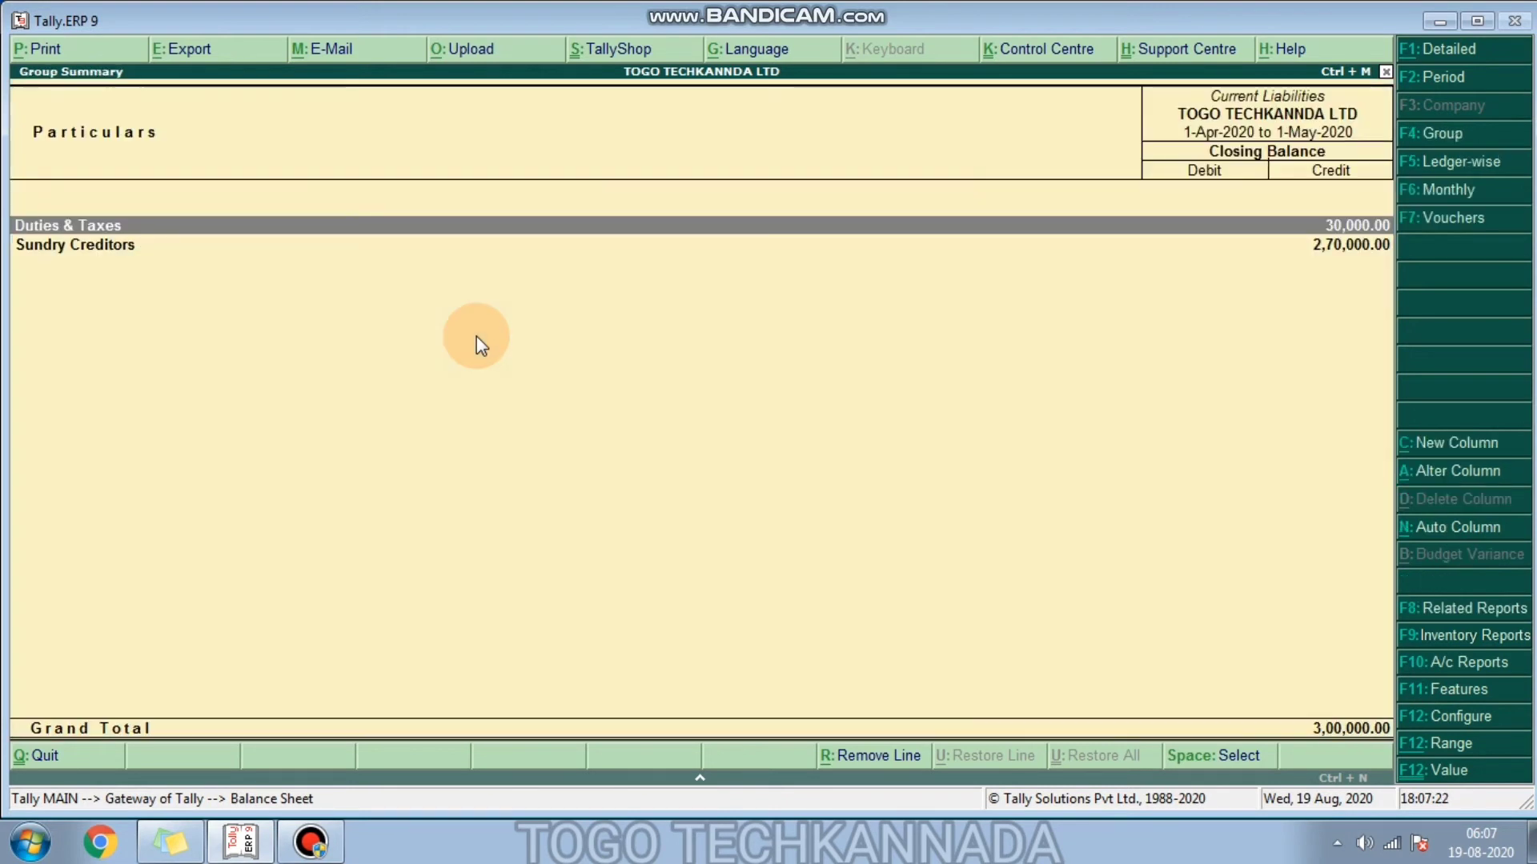
Step: Drill through Duties & Taxes to the May vouchers of the TDS on Rent ledger, and return to the Gateway of Tally
{"action": "key", "text": "Return"}
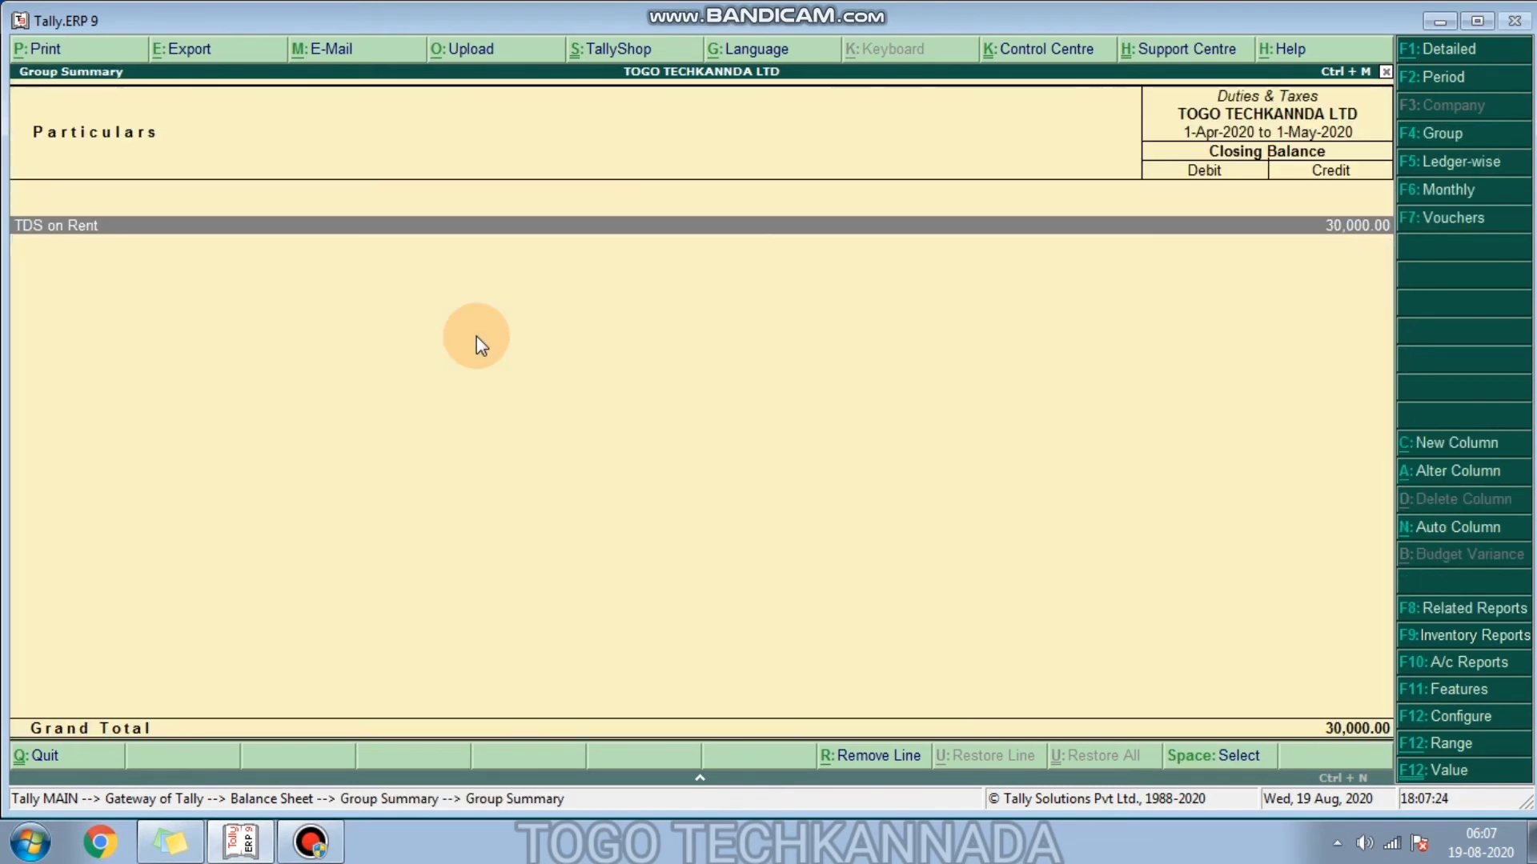
{"action": "key", "text": "Return"}
{"action": "key", "text": "Return"}
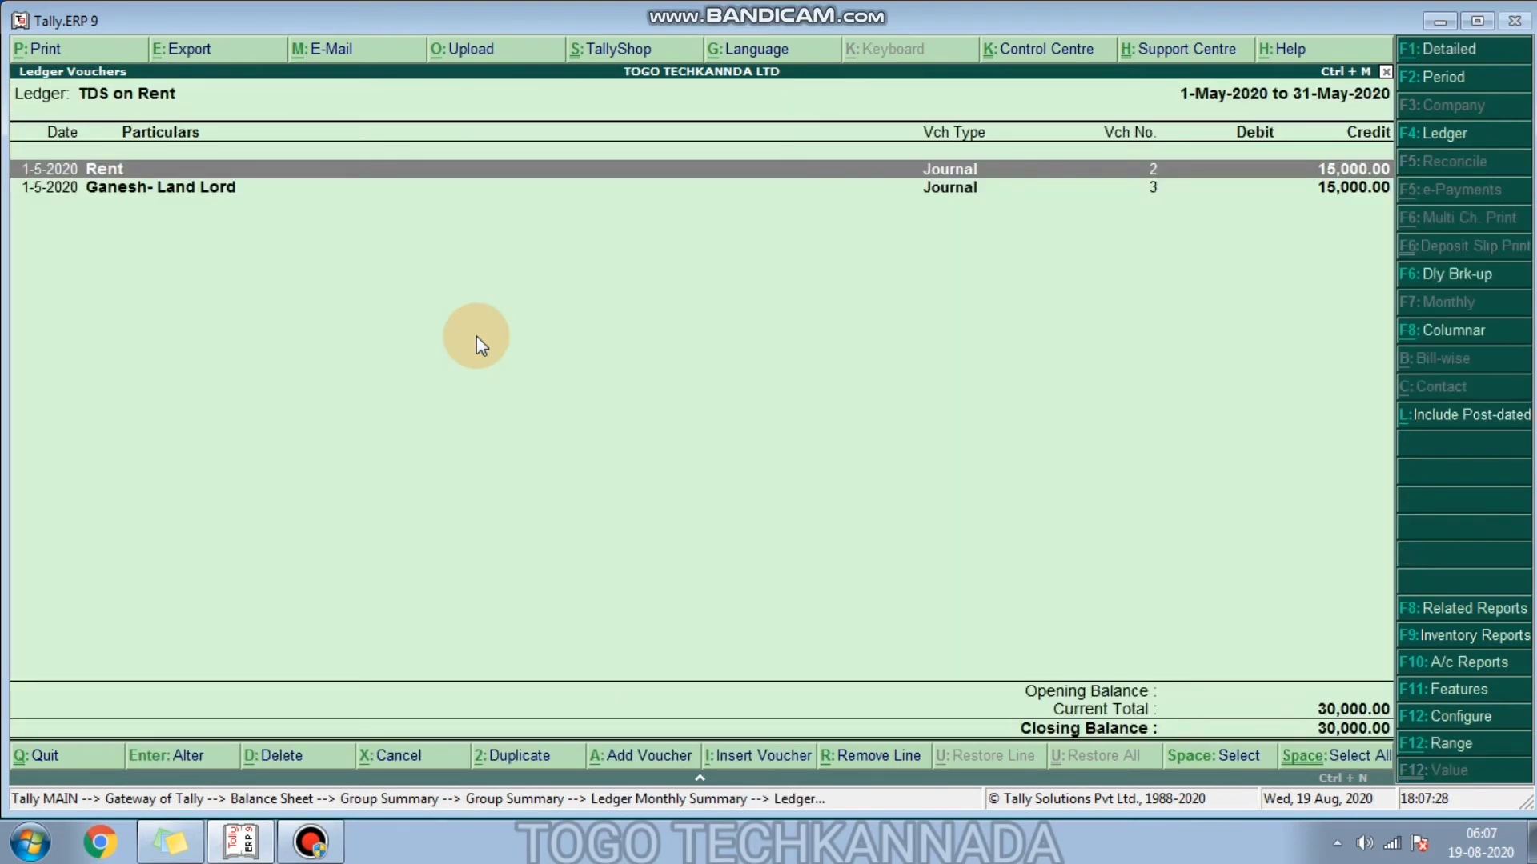
{"action": "key", "text": "Escape"}
{"action": "key", "text": "Escape"}
{"action": "key", "text": "Escape"}
{"action": "key", "text": "Escape"}
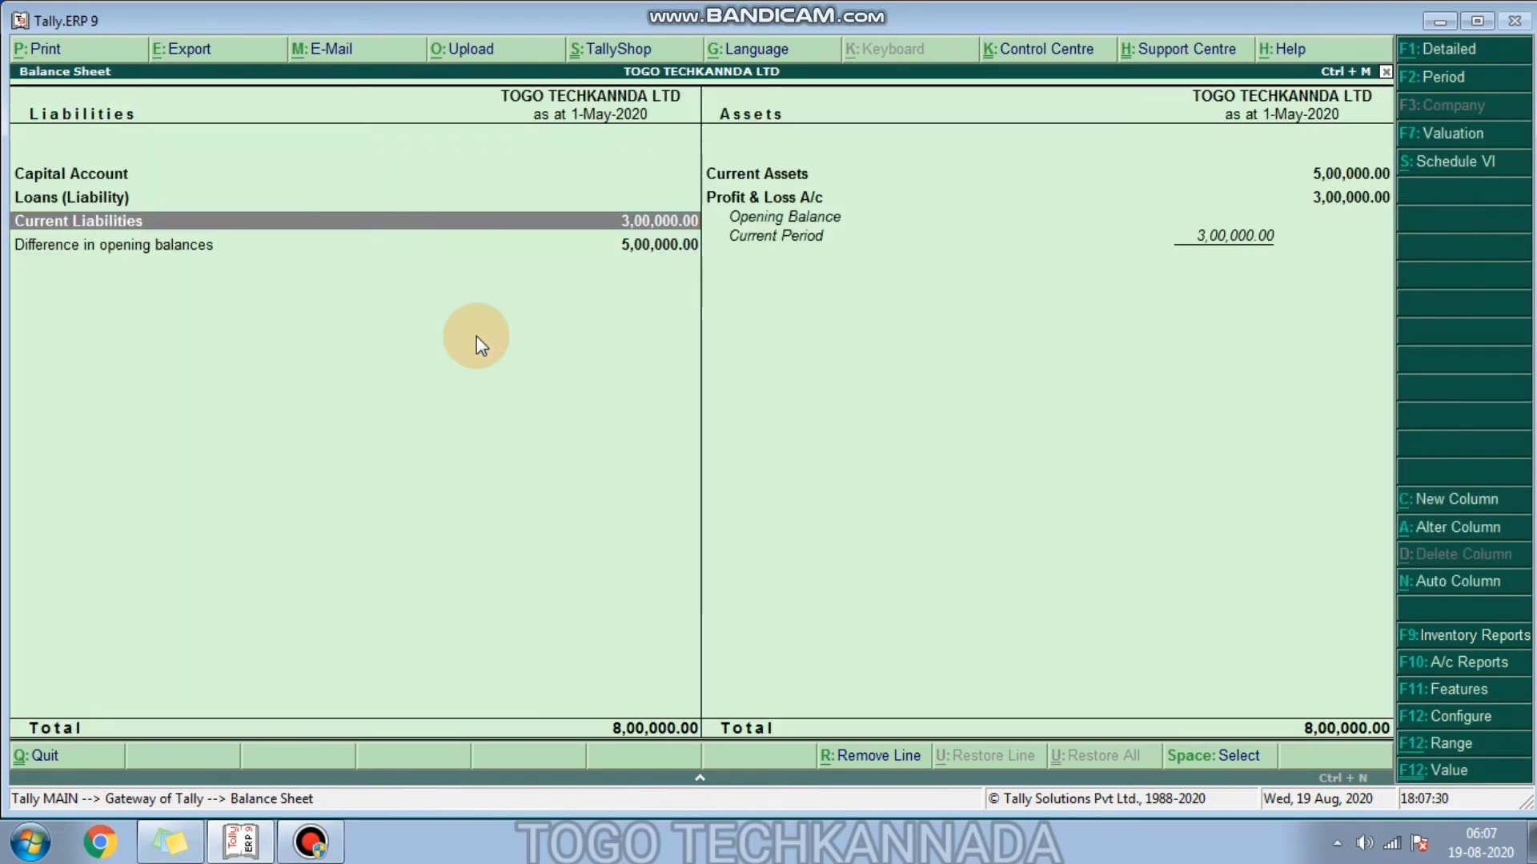
{"action": "key", "text": "Escape"}
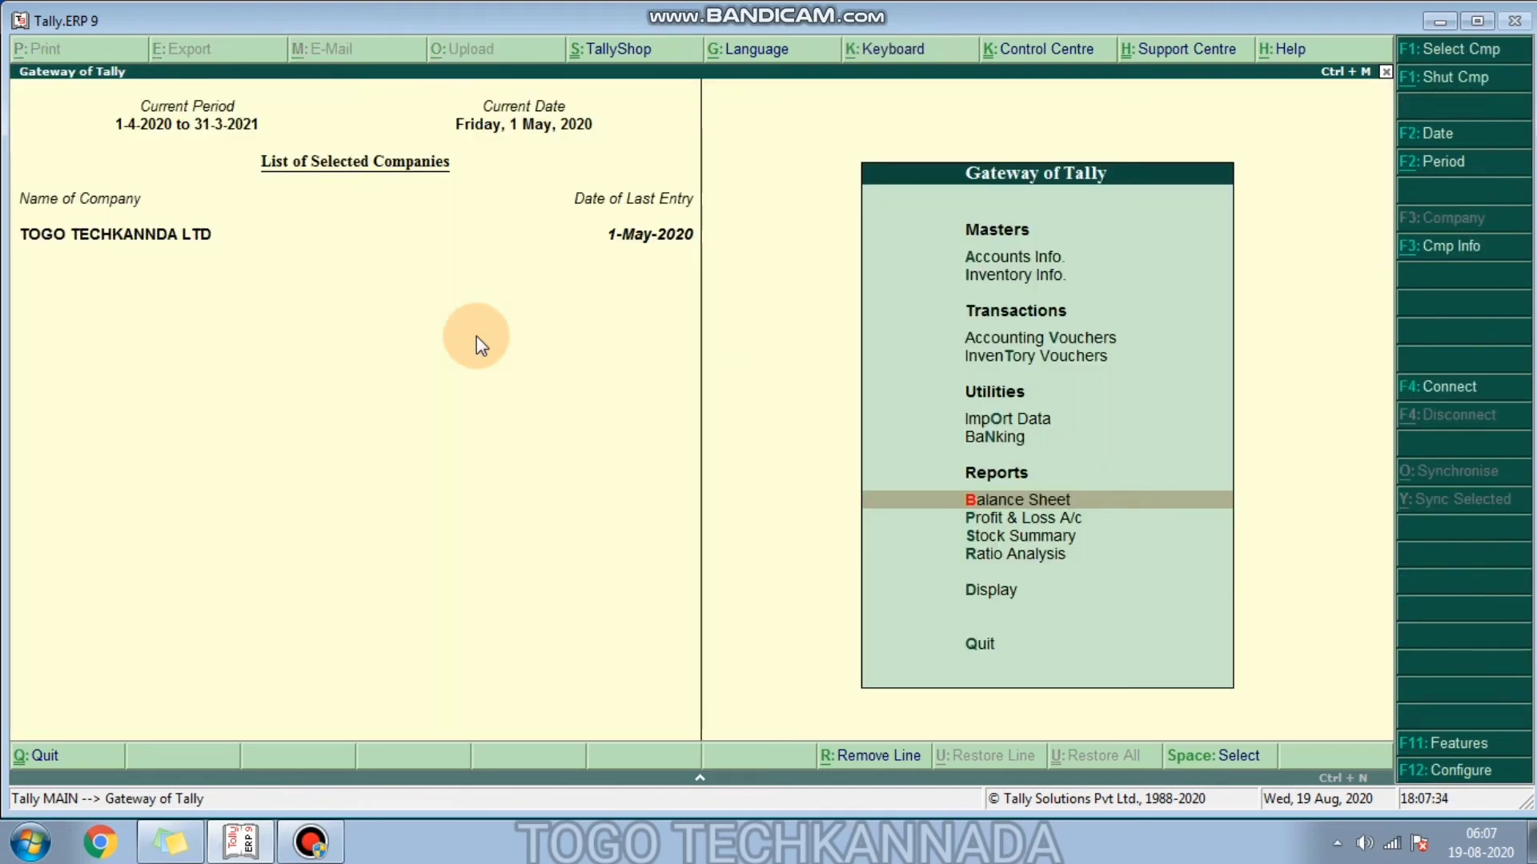
Step: Start a Payment voucher in Accounting Vouchers and select the TDS on Rent ledger for the debit entry
{"action": "key", "text": "Up"}
{"action": "key", "text": "Up"}
{"action": "key", "text": "Up"}
{"action": "key", "text": "Up"}
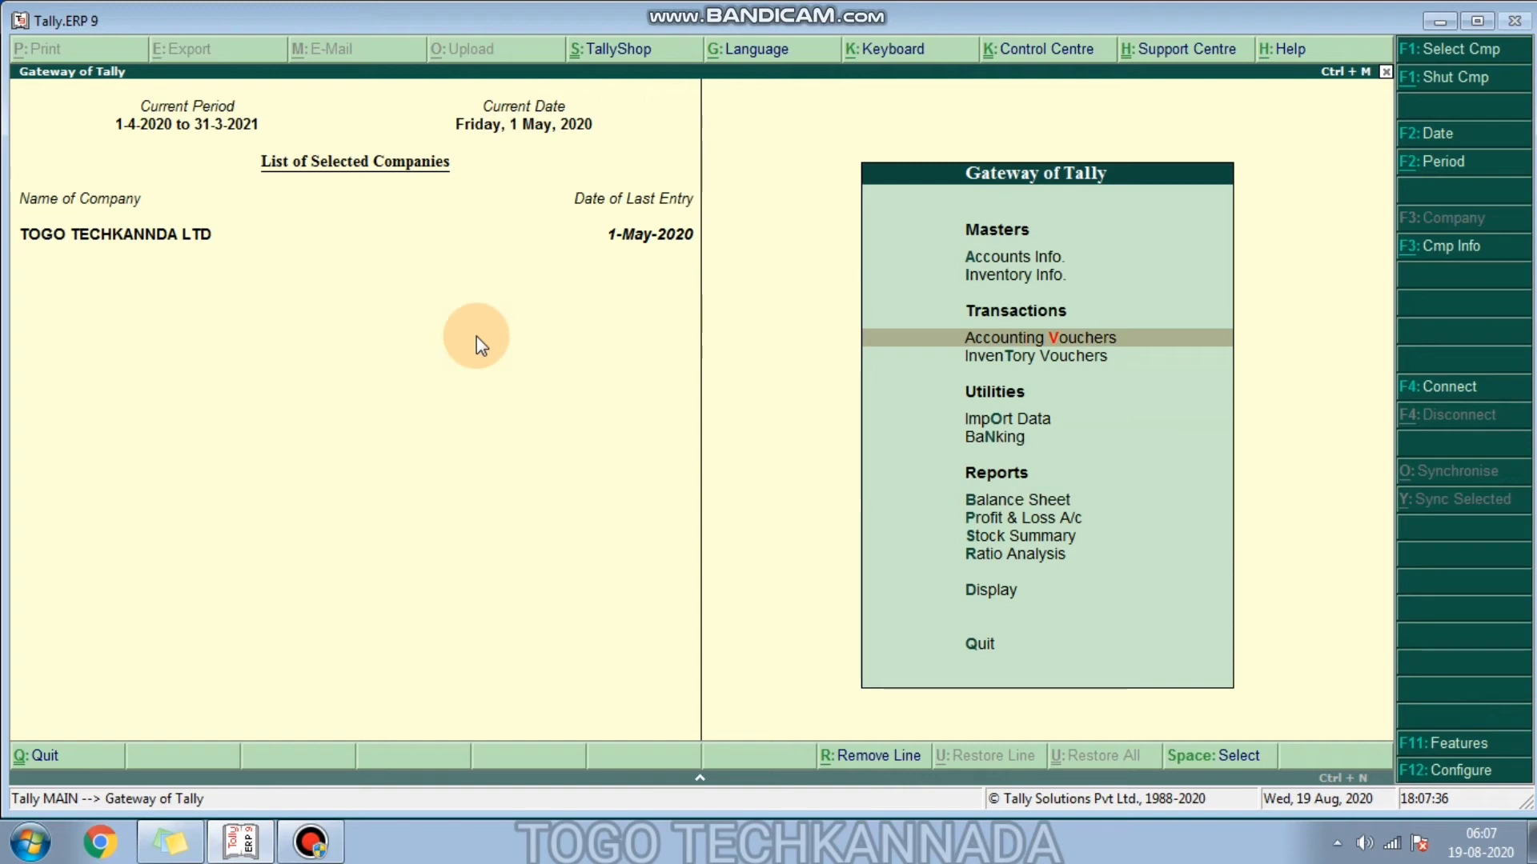
{"action": "key", "text": "Return"}
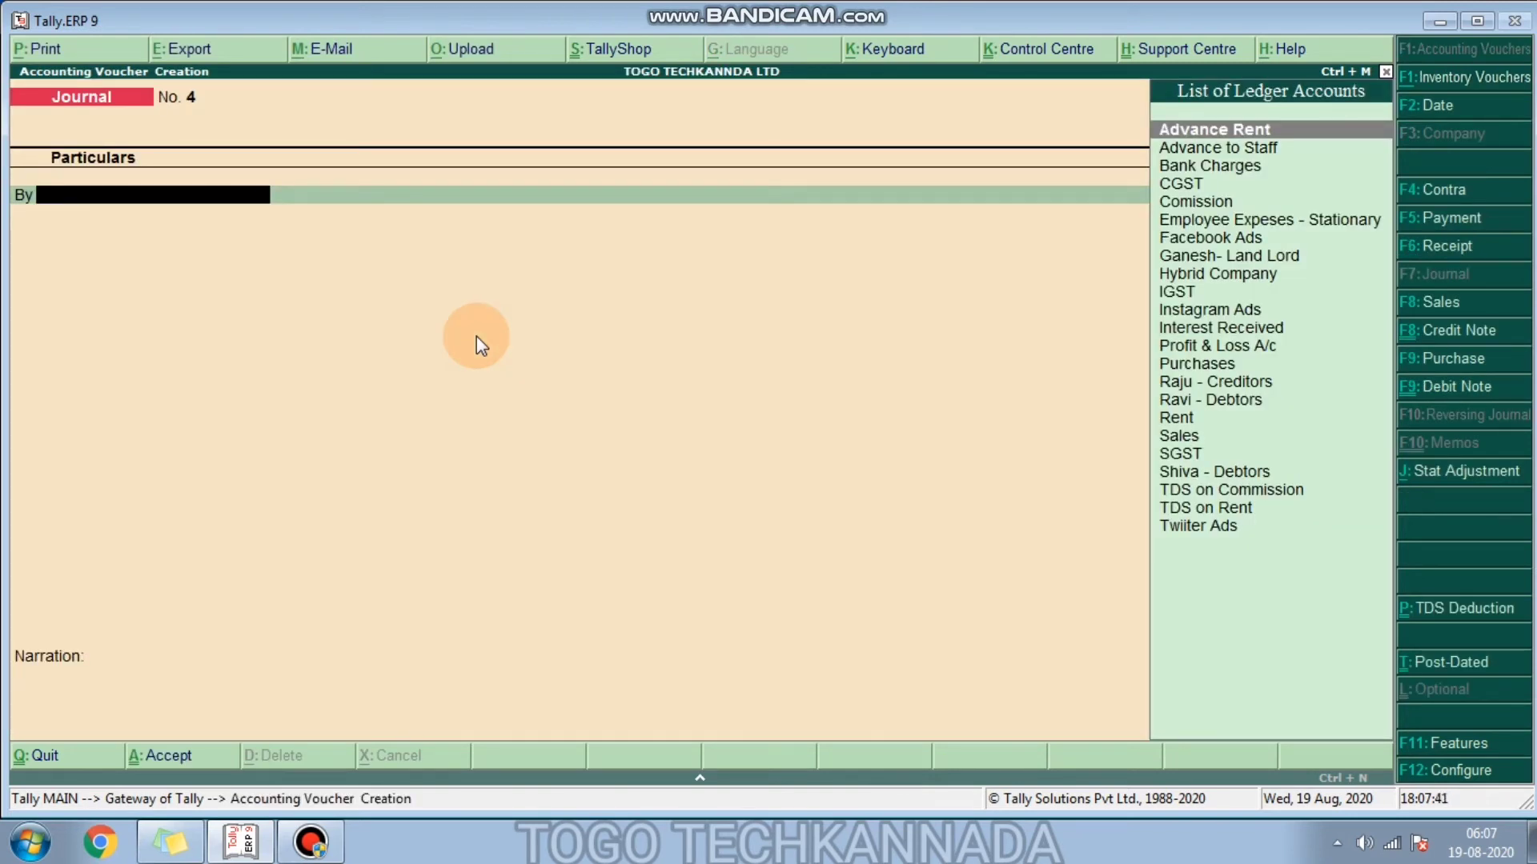
{"action": "left_click", "coordinate": [1431, 218]}
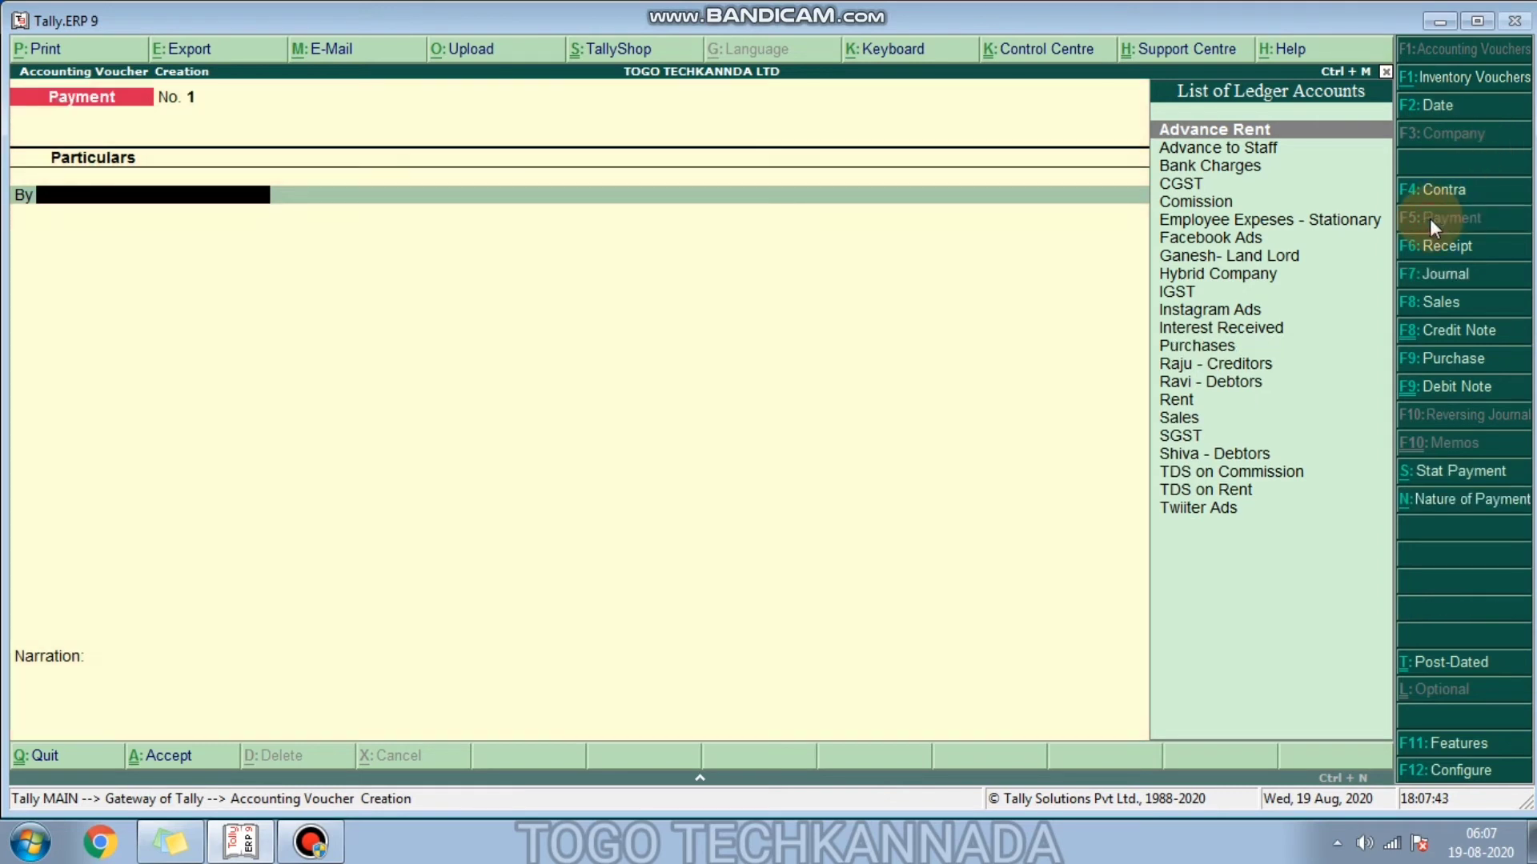
{"action": "type", "text": "Tds"}
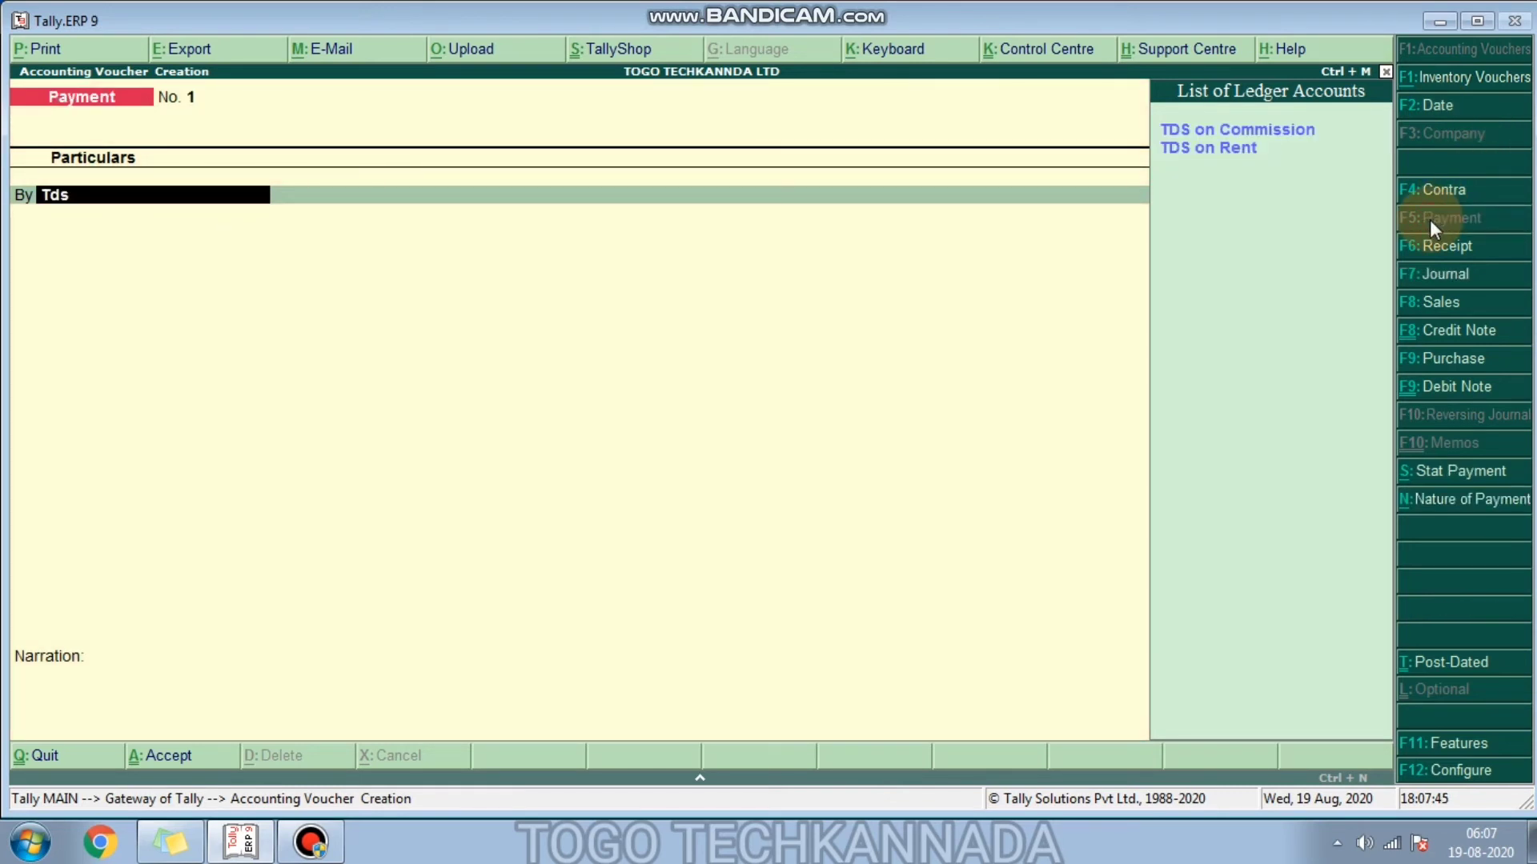
{"action": "key", "text": "Down"}
{"action": "key", "text": "Return"}
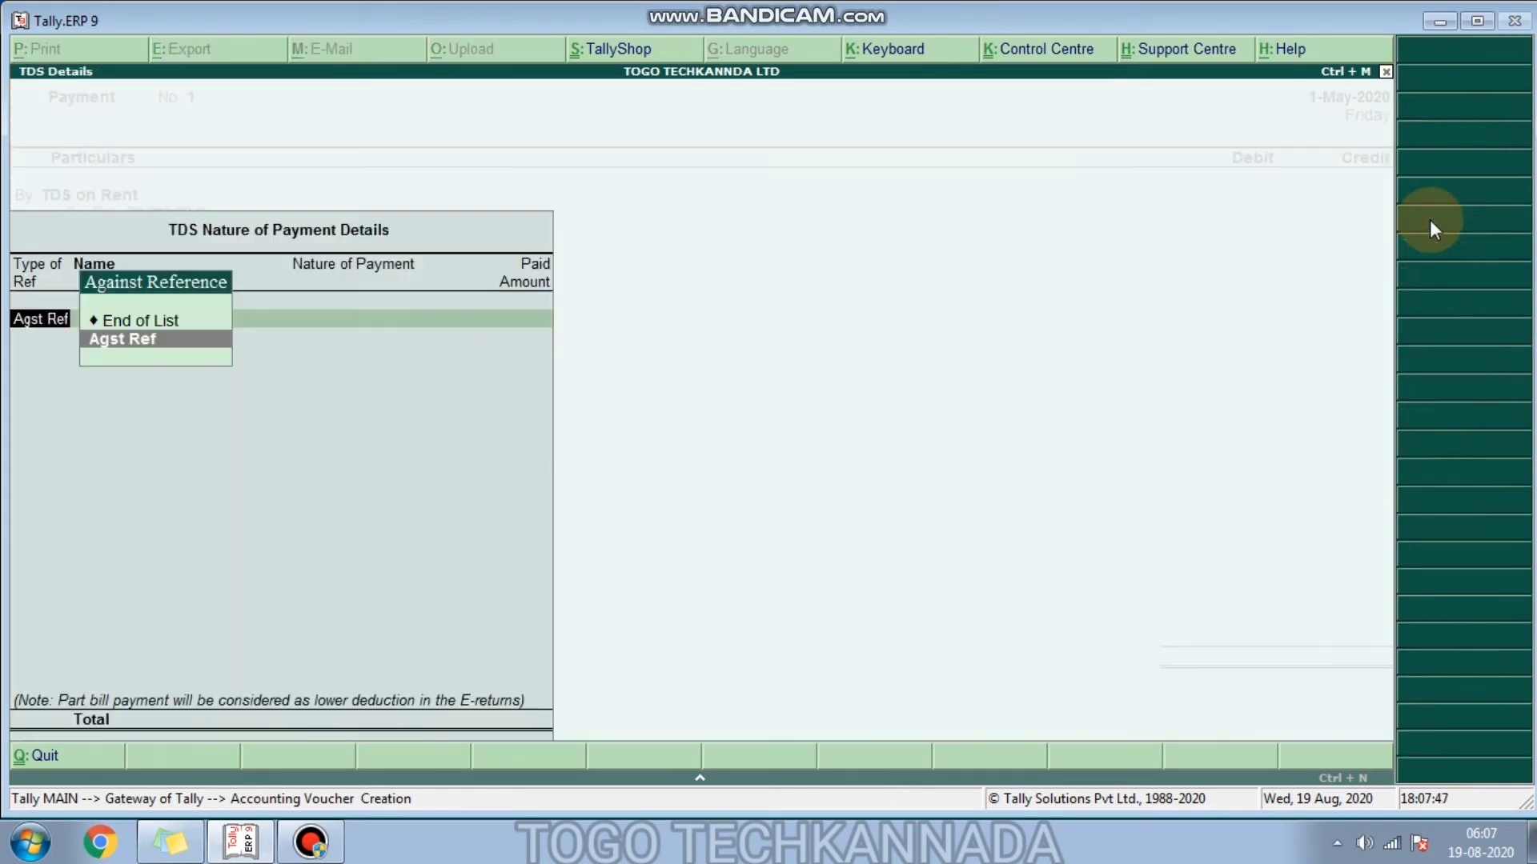
Step: Allocate the TDS payment against references Jrnl / 1 / 133 and Jrnl / 2 / 134, paying 15,000.00 on each
{"action": "key", "text": "Return"}
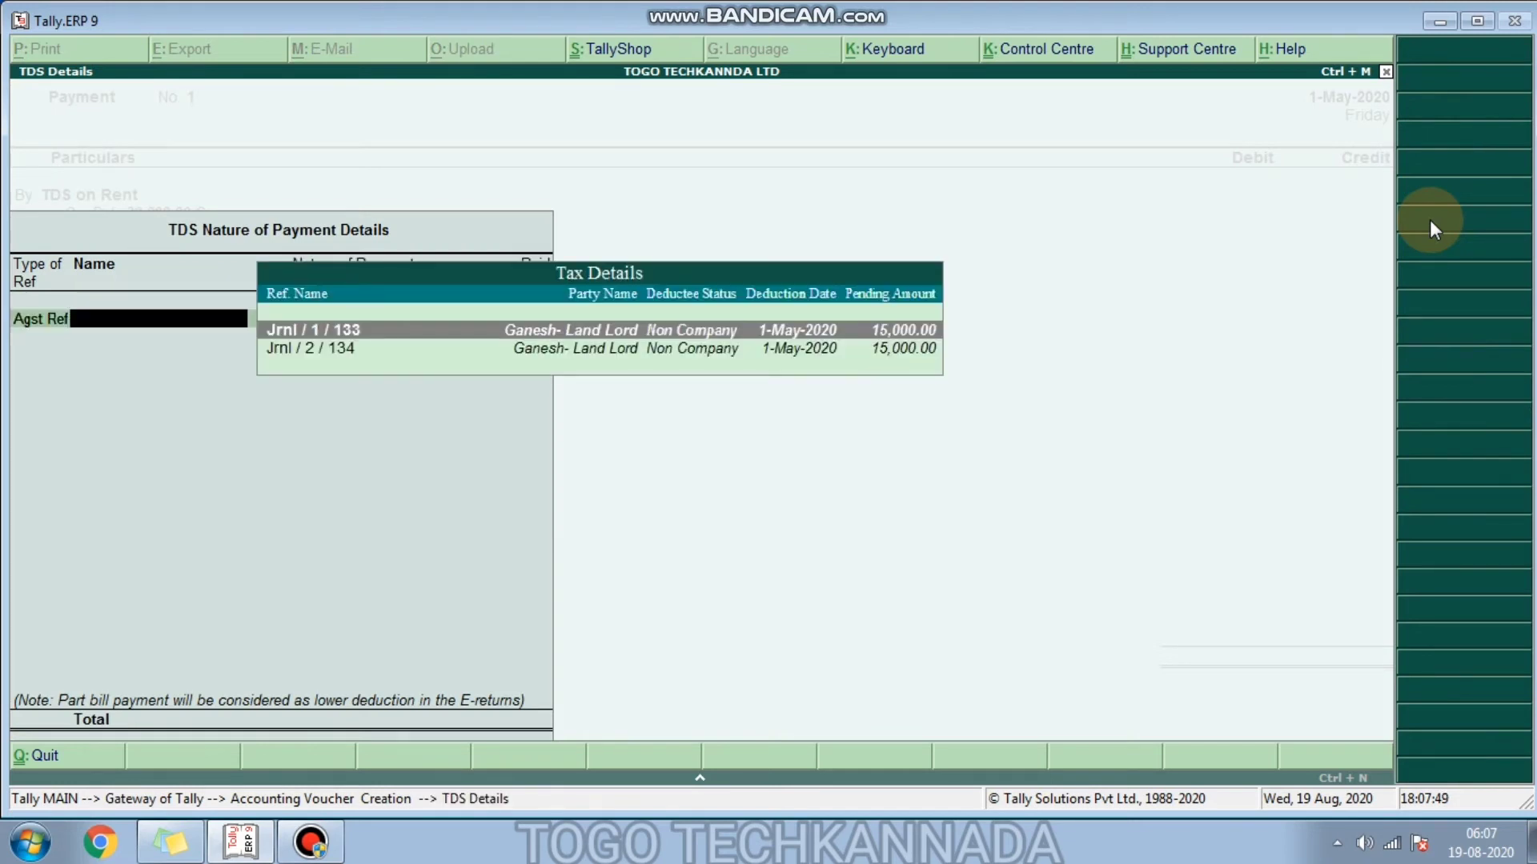
{"action": "key", "text": "Return"}
{"action": "key", "text": "Return"}
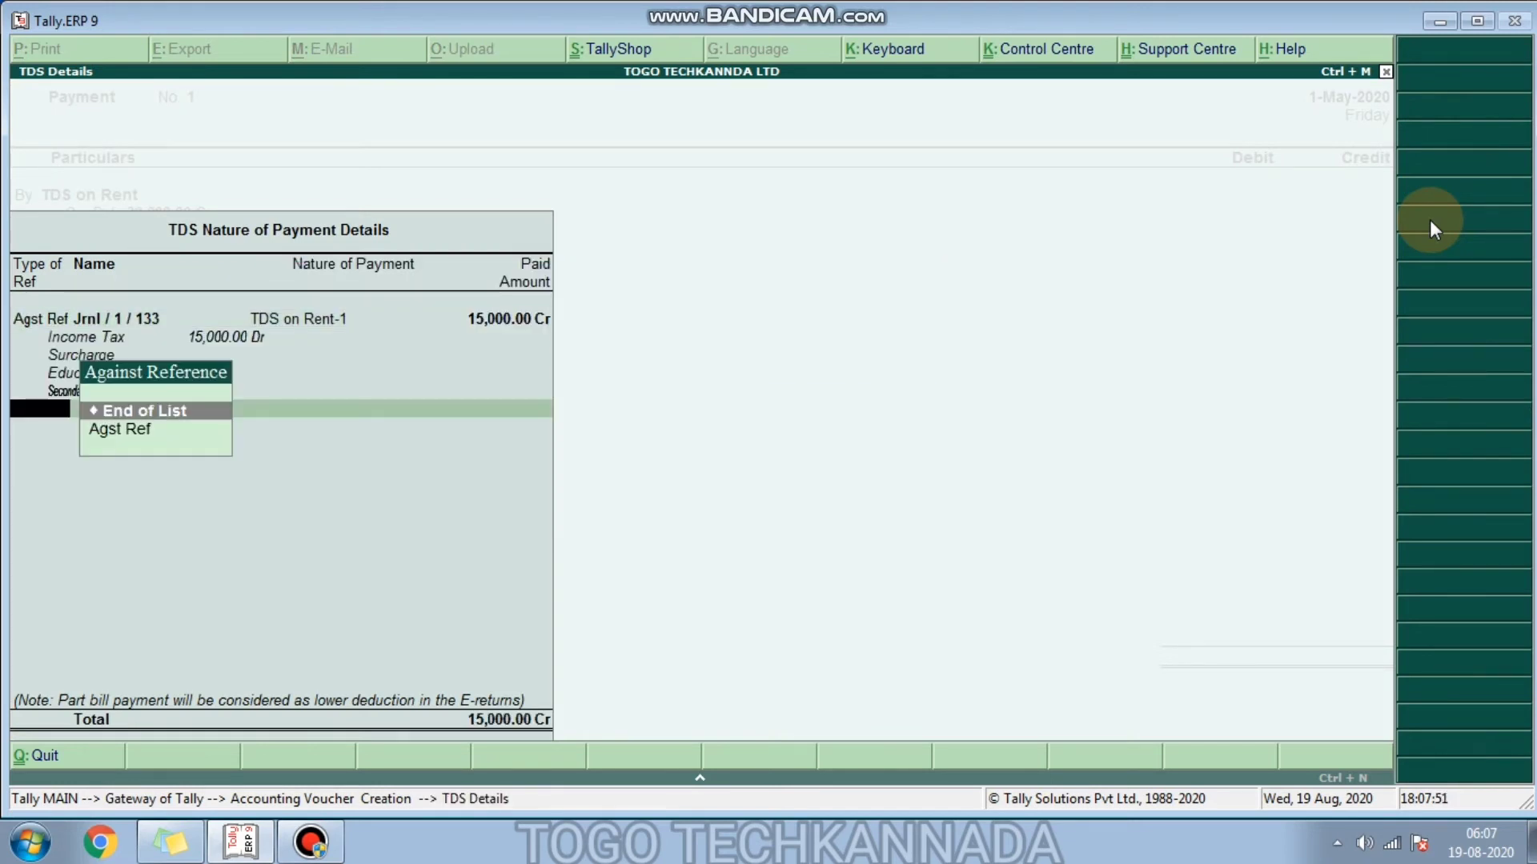
{"action": "key", "text": "Down"}
{"action": "key", "text": "Return"}
{"action": "key", "text": "Return"}
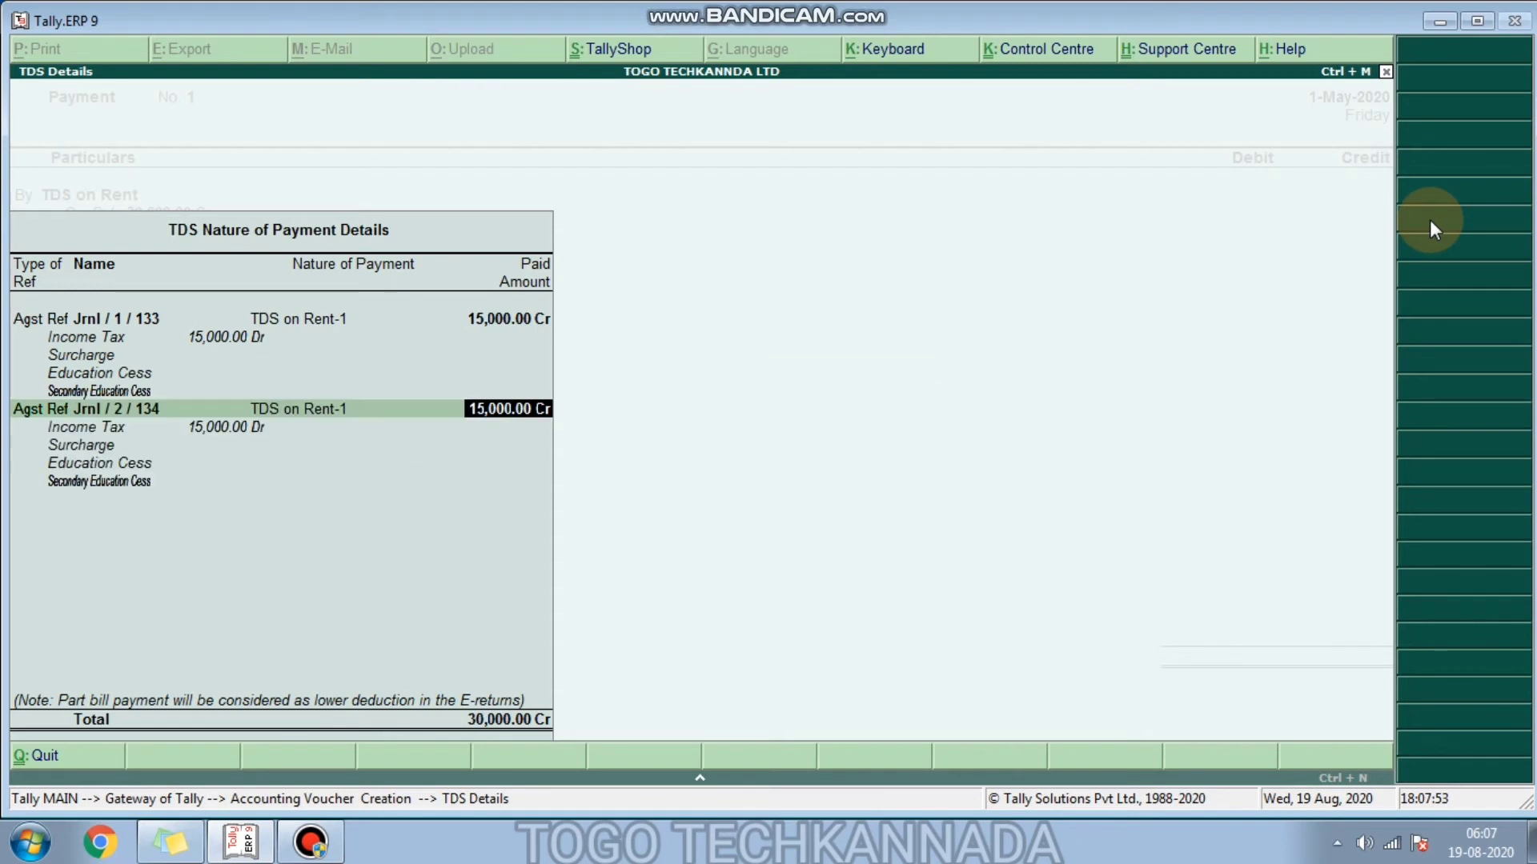
{"action": "key", "text": "Return"}
{"action": "key", "text": "Return"}
{"action": "key", "text": "Return"}
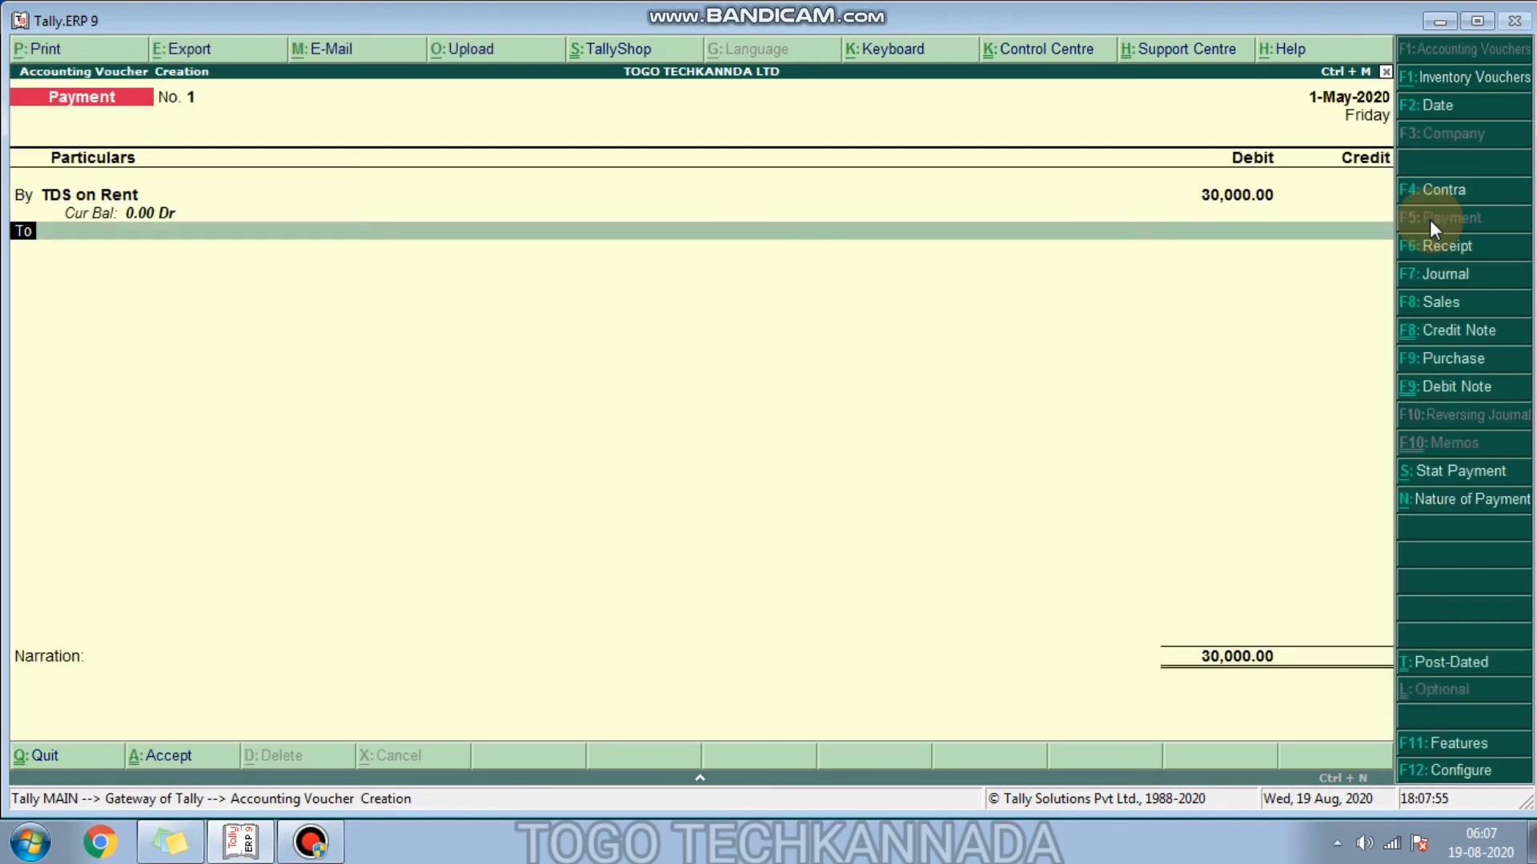
Step: Credit SBI Bank with 30,000.00 and accept the bank allocation as a cheque dated 1-May-2020
{"action": "key", "text": "Return"}
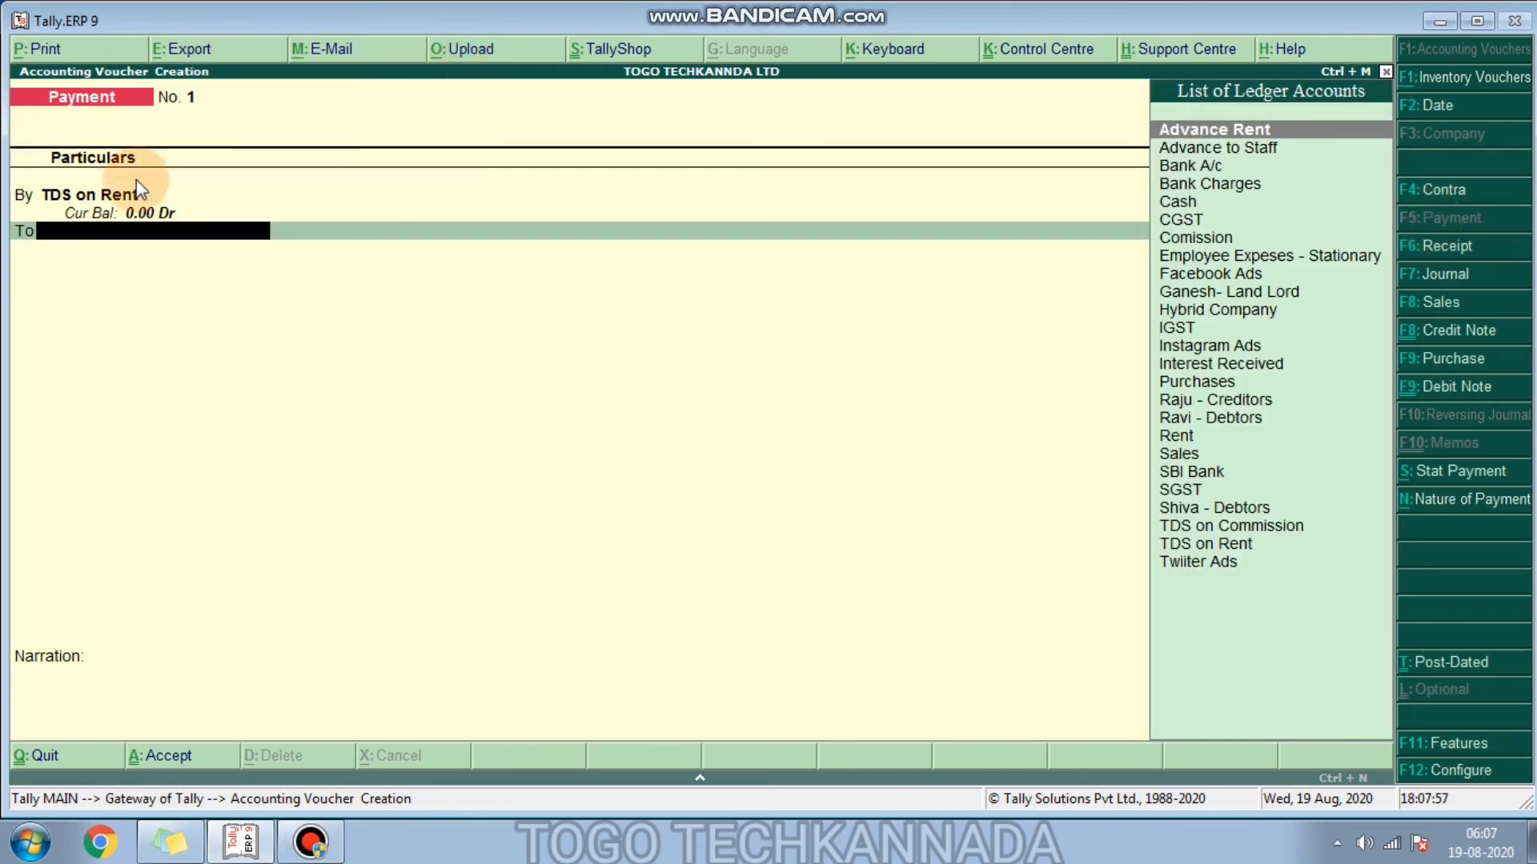
{"action": "type", "text": "Ban"}
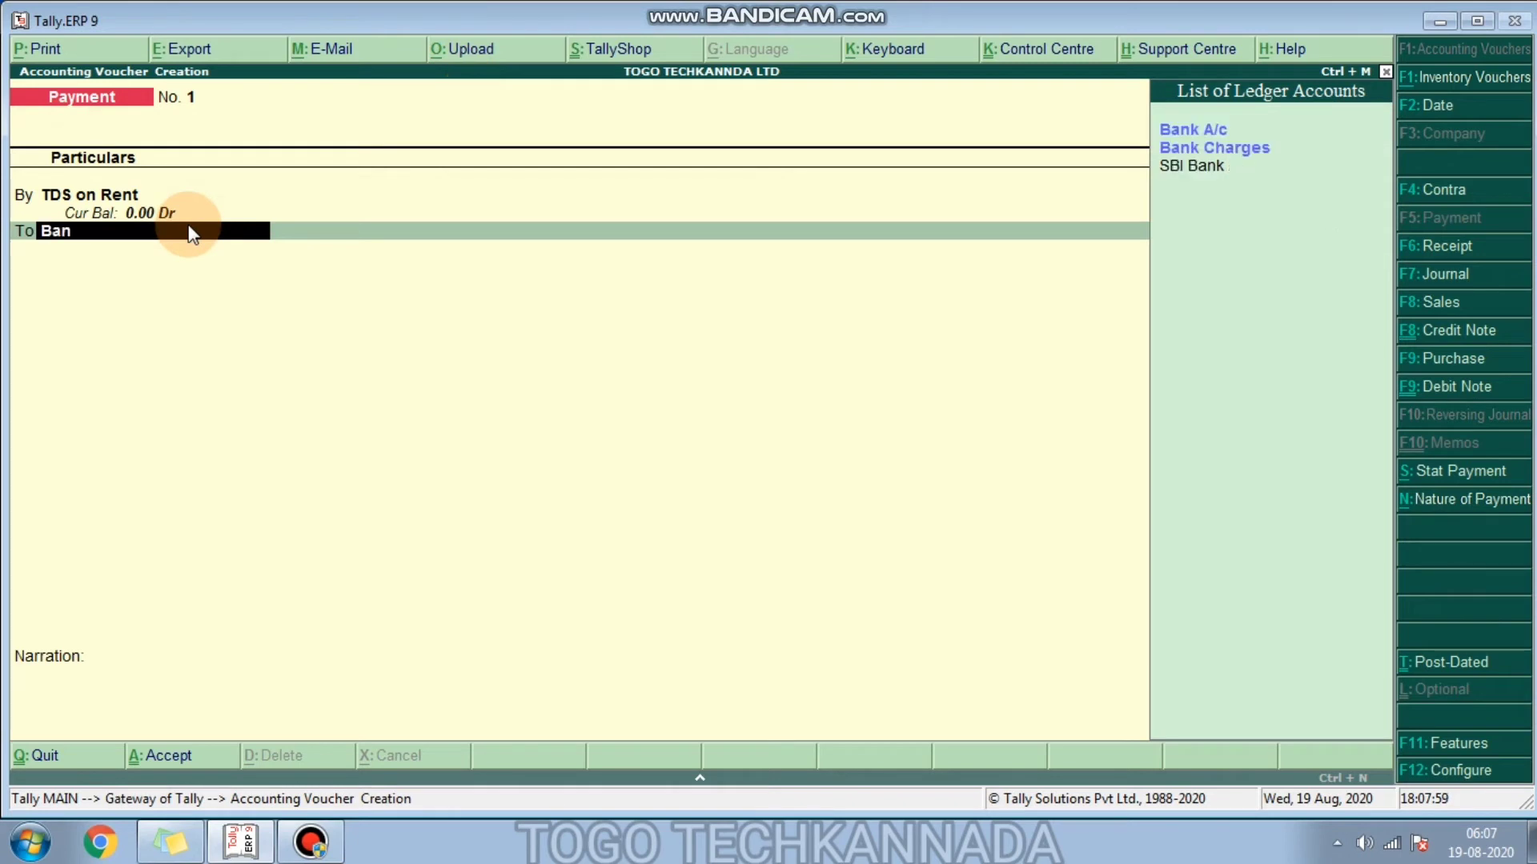
{"action": "key", "text": "Down"}
{"action": "key", "text": "Down"}
{"action": "key", "text": "Return"}
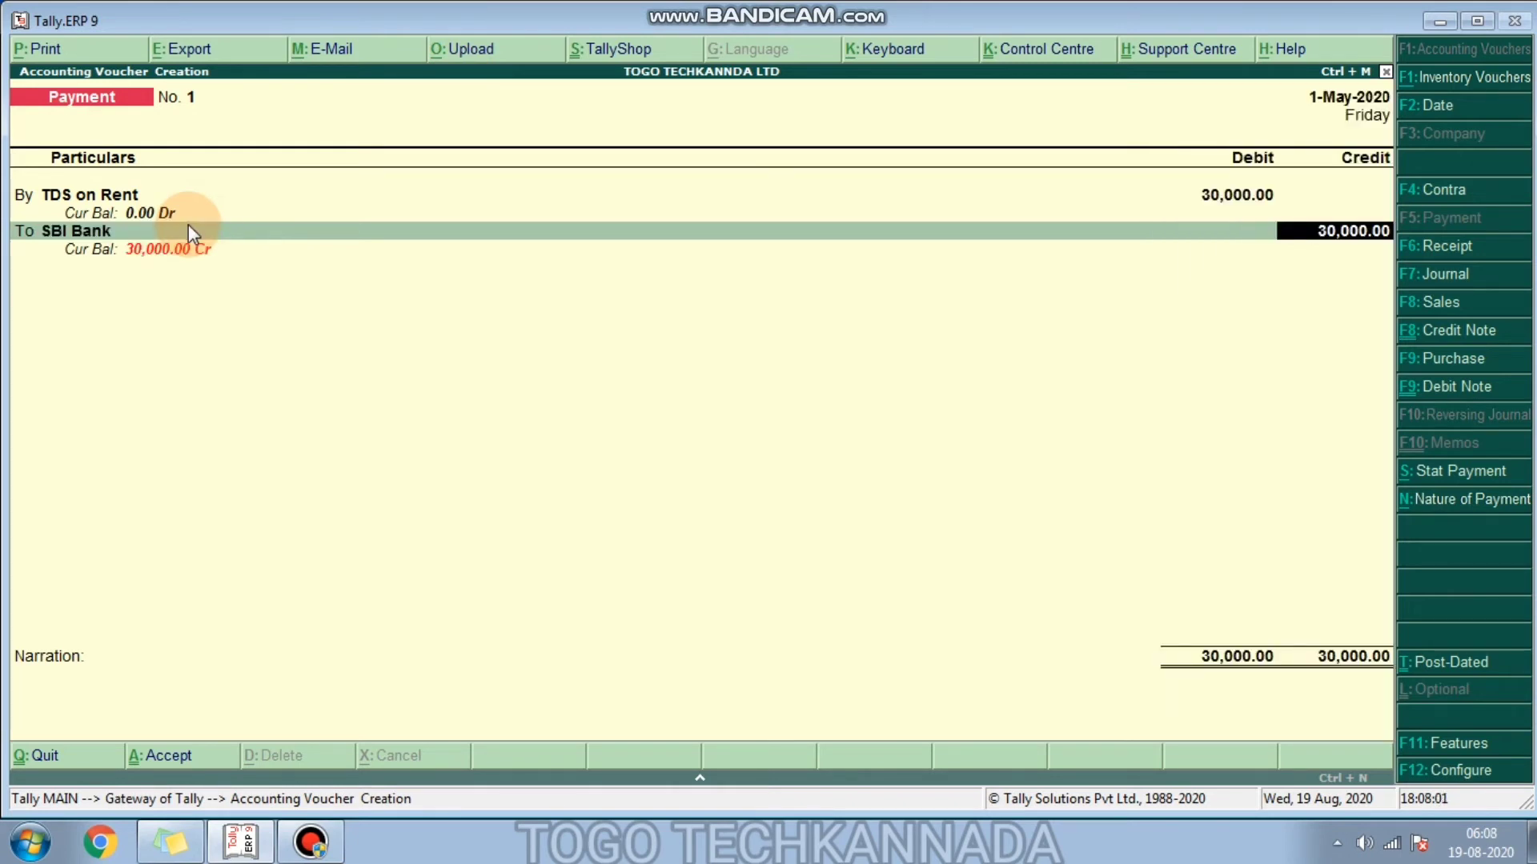
{"action": "key", "text": "Return"}
{"action": "key", "text": "Return"}
{"action": "key", "text": "Return"}
{"action": "key", "text": "Return"}
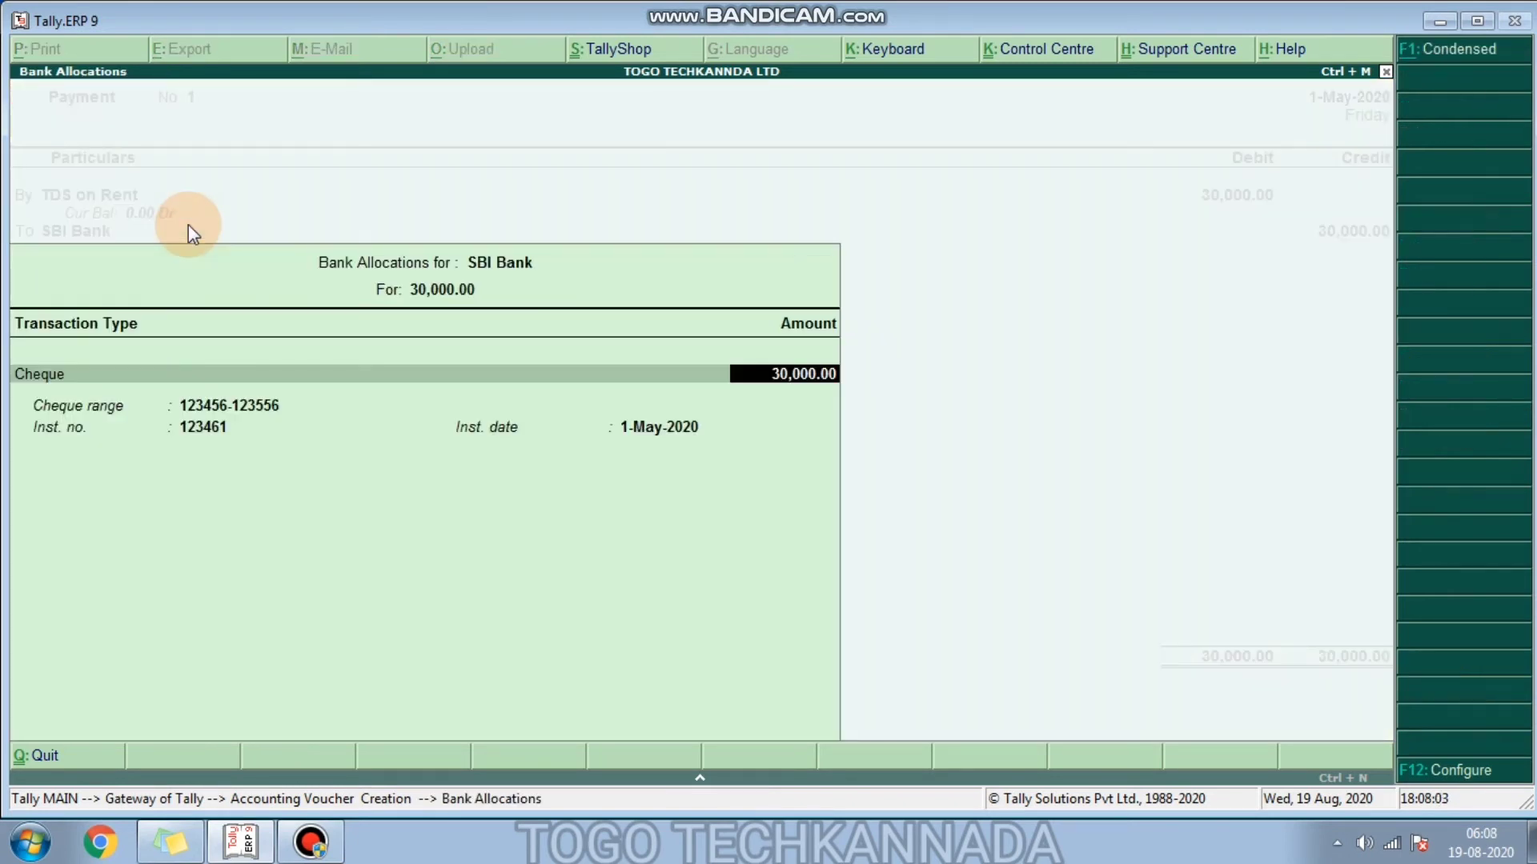
{"action": "key", "text": "Return"}
{"action": "key", "text": "Return"}
{"action": "key", "text": "Return"}
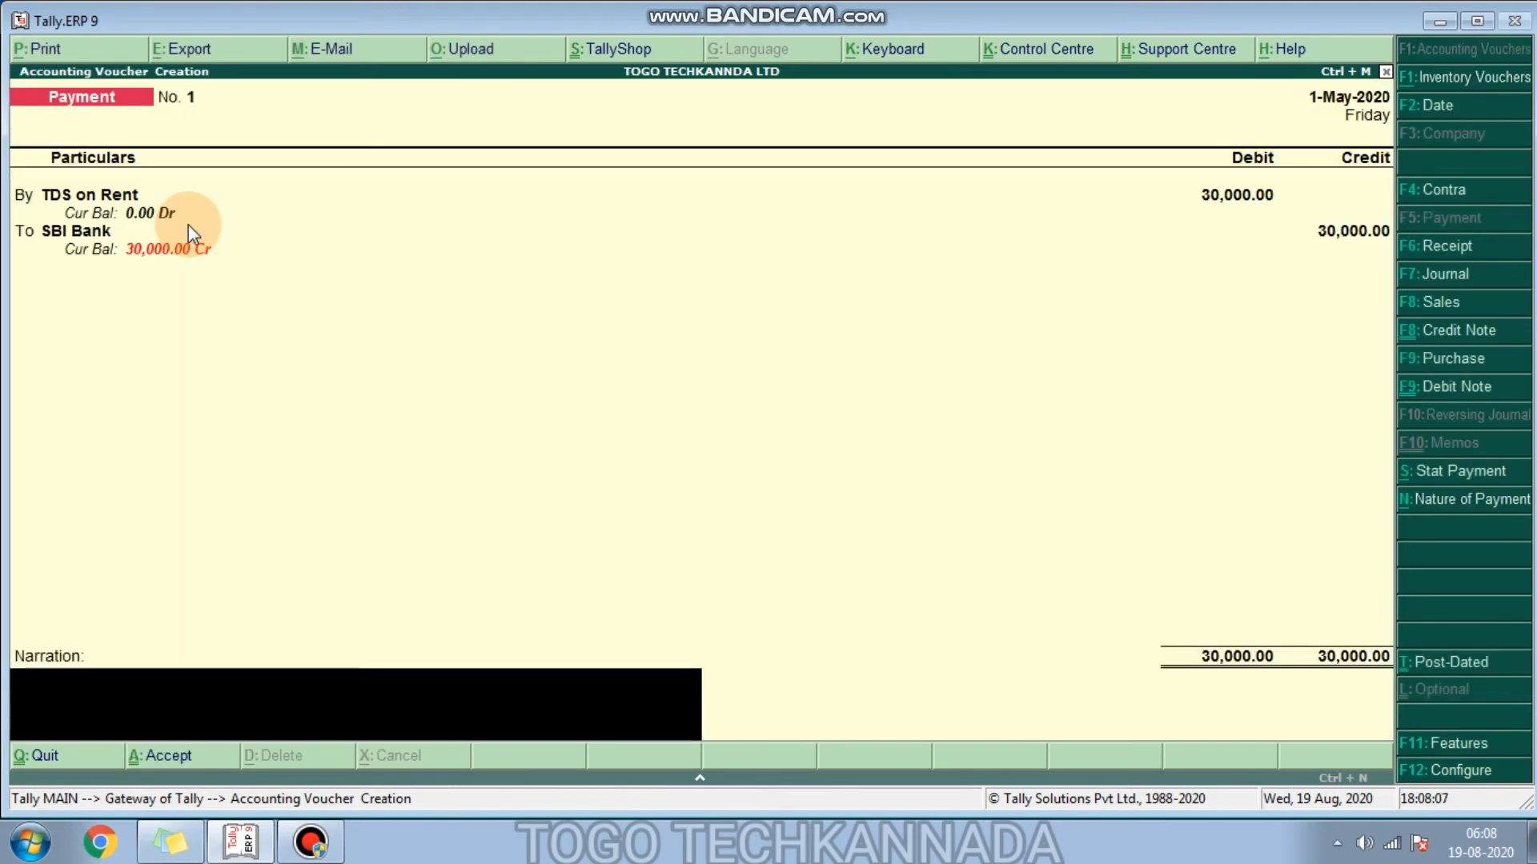
Step: Enter the narration "Being TDS Paid" and save the payment voucher
{"action": "type", "text": "Being T"}
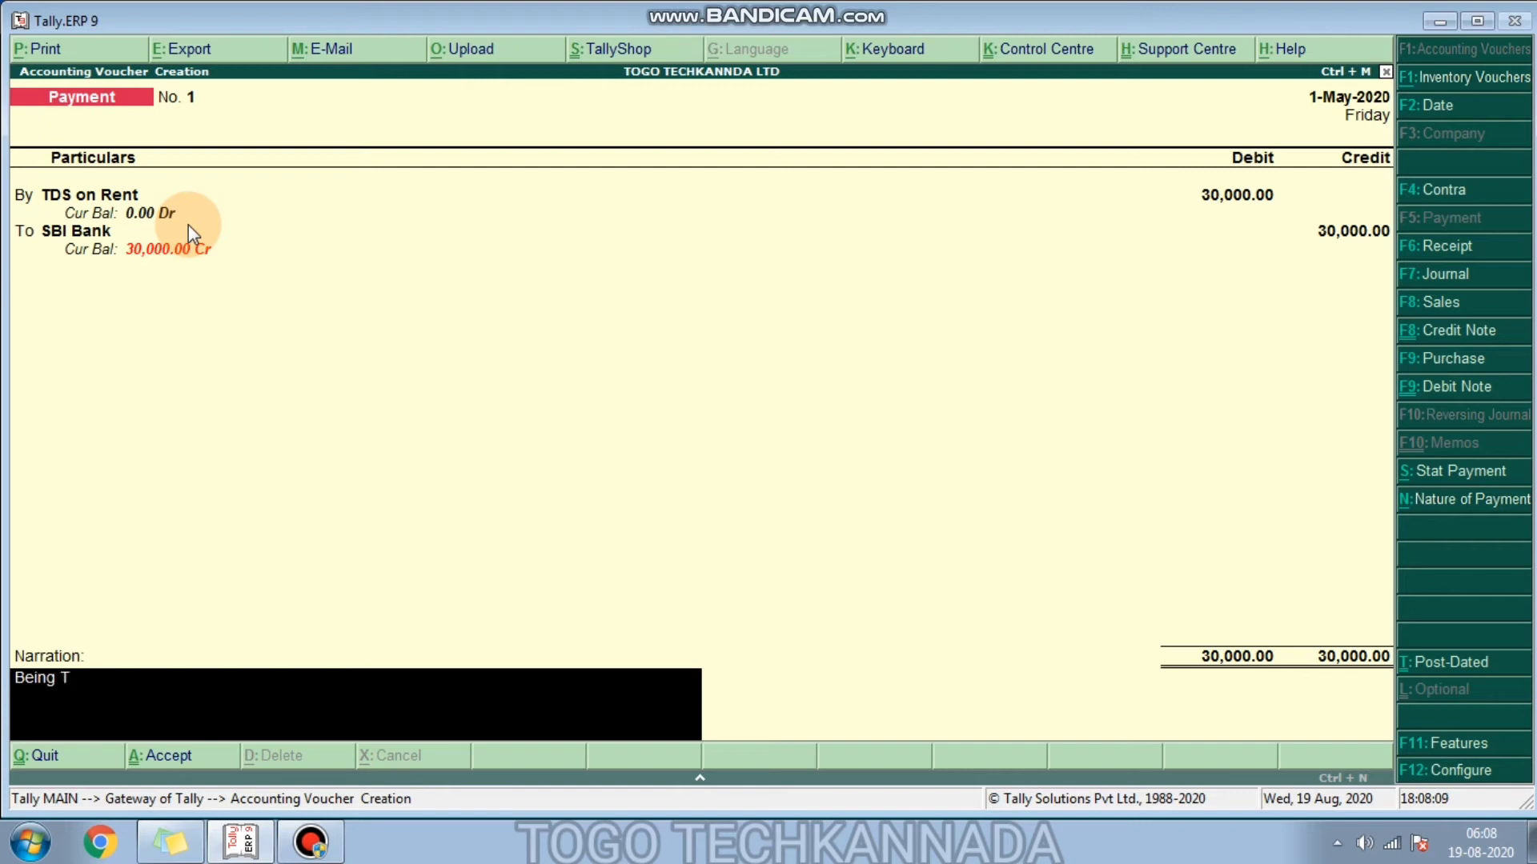
{"action": "type", "text": "DS Paid"}
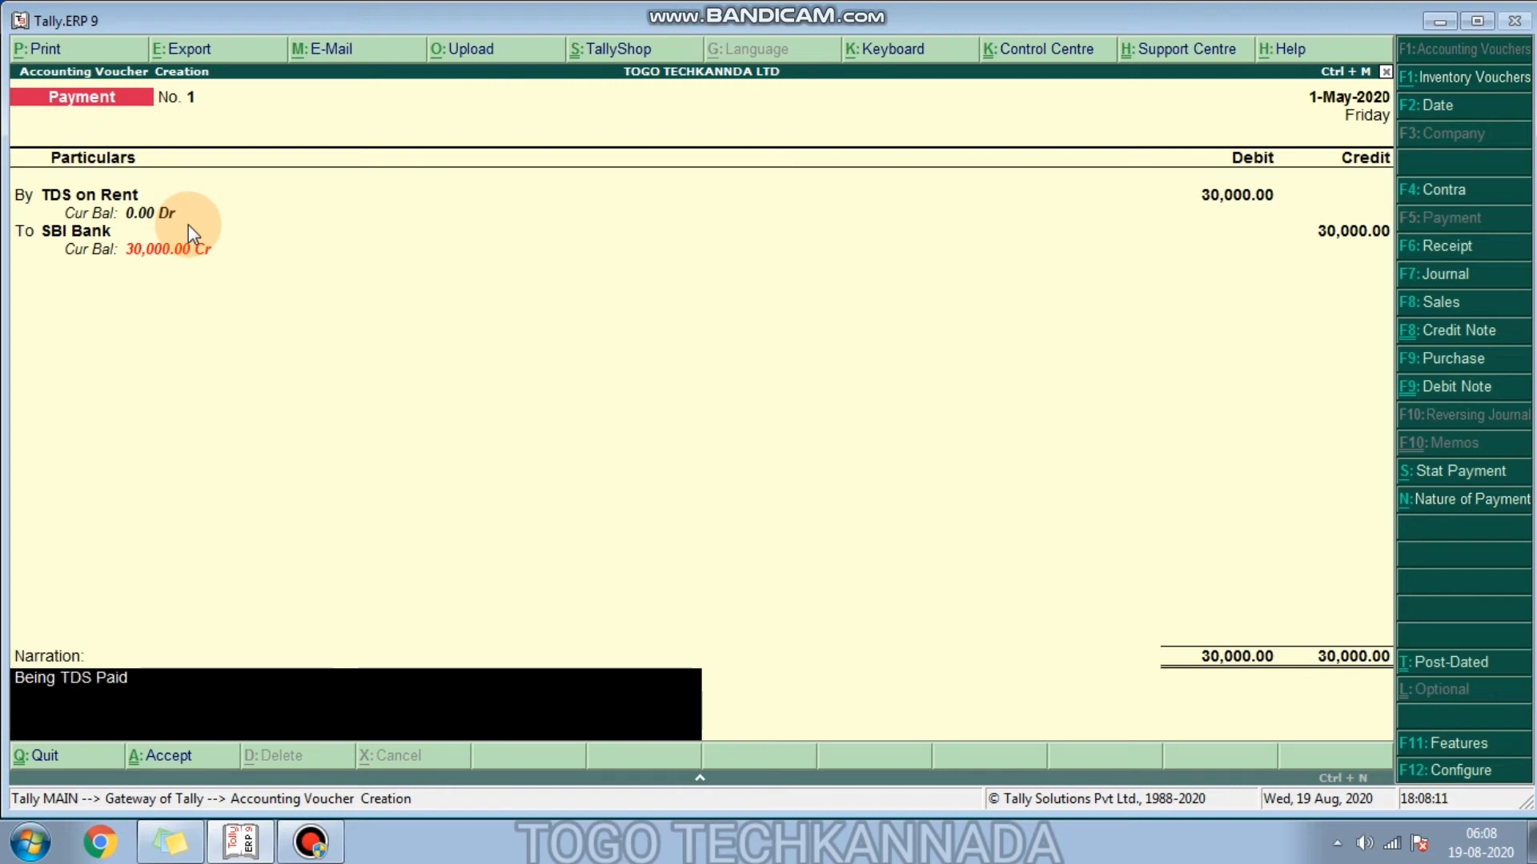
{"action": "key", "text": "Return"}
{"action": "key", "text": "Return"}
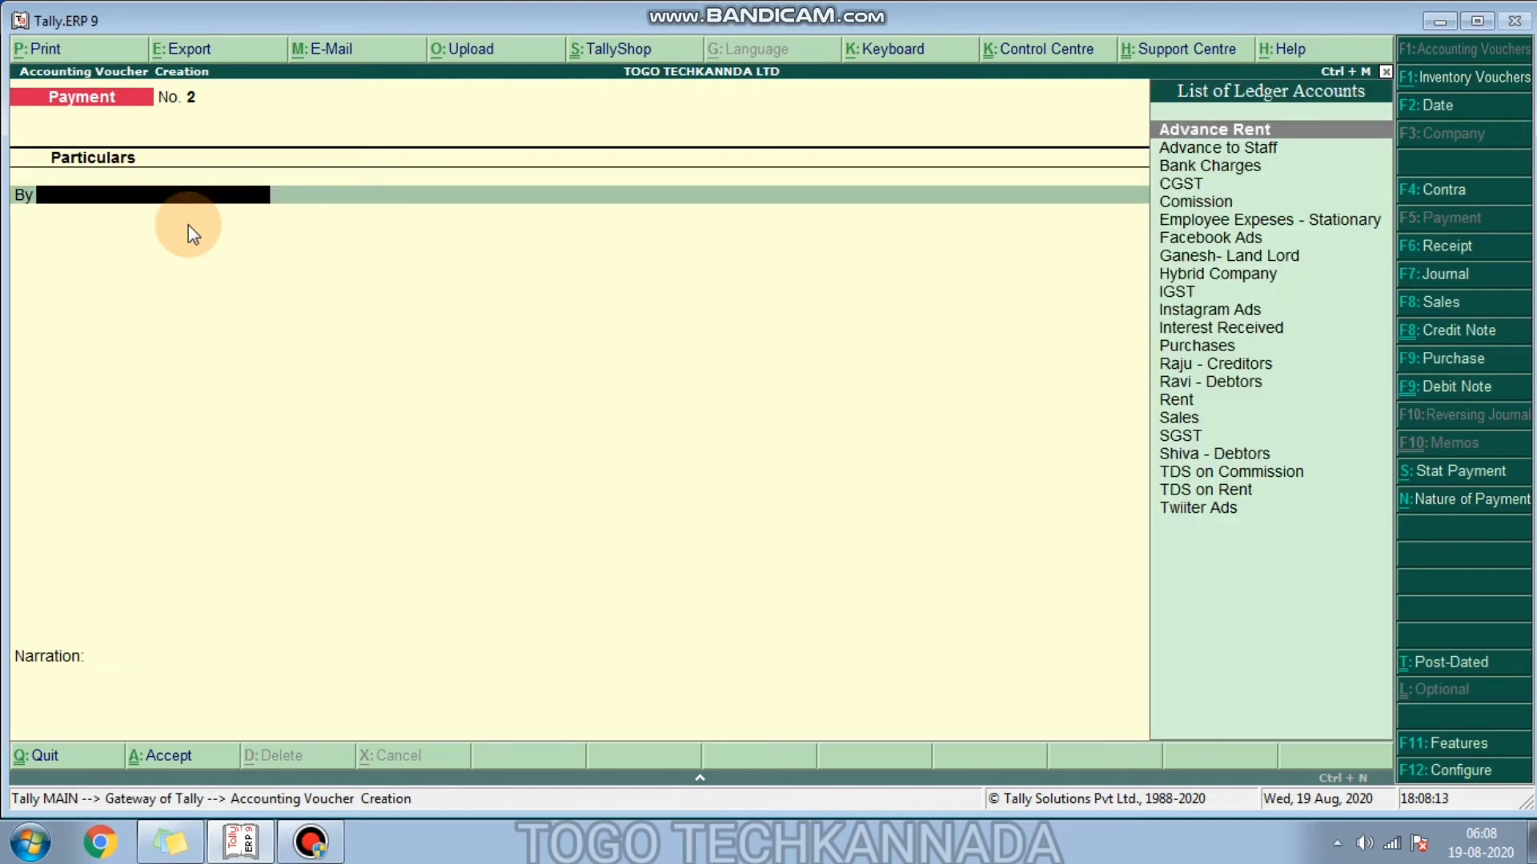
Step: Leave voucher entry, open the Balance Sheet and drill down to the Current Liabilities group summary
{"action": "key", "text": "Escape"}
{"action": "key", "text": "Down"}
{"action": "key", "text": "Down"}
{"action": "key", "text": "Down"}
{"action": "key", "text": "Down"}
{"action": "key", "text": "Down"}
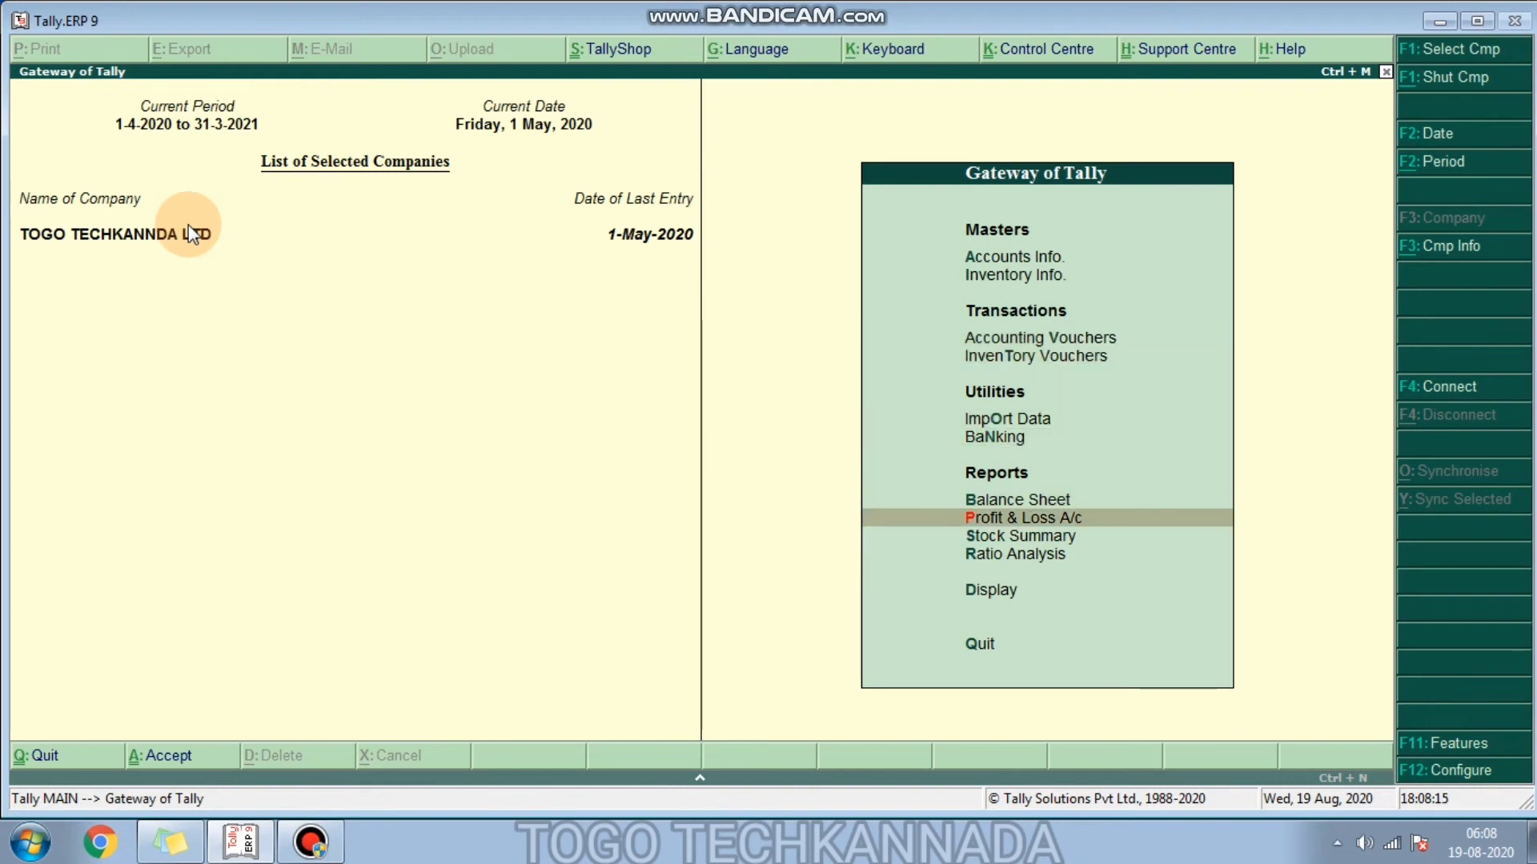
{"action": "key", "text": "Up"}
{"action": "key", "text": "Return"}
{"action": "key", "text": "Down"}
{"action": "key", "text": "Down"}
{"action": "key", "text": "Return"}
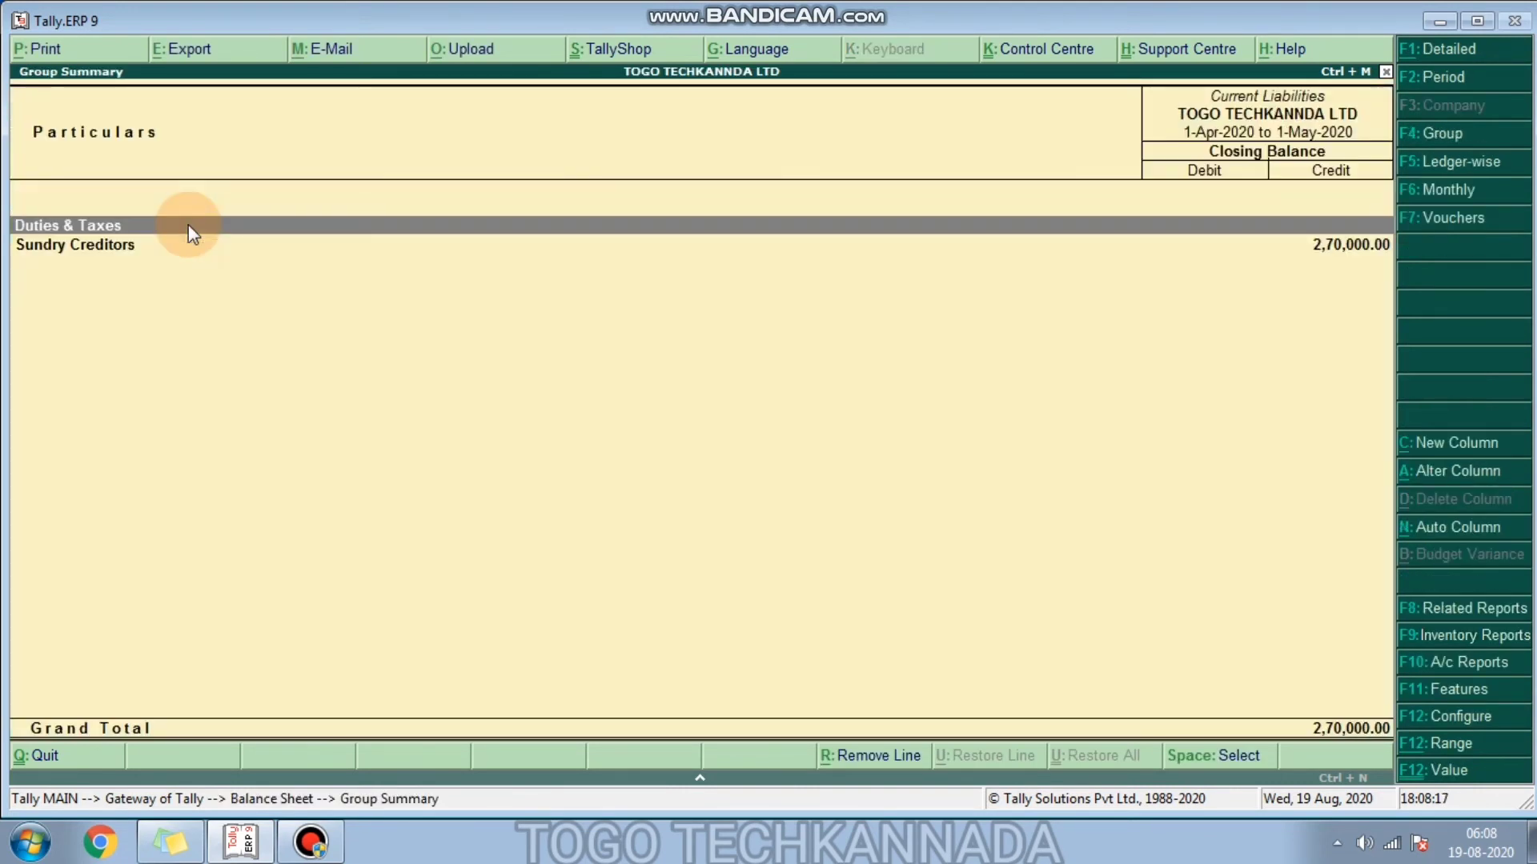
Step: Check the Duties & Taxes group for outstanding TDS and return to the Gateway of Tally
{"action": "key", "text": "Return"}
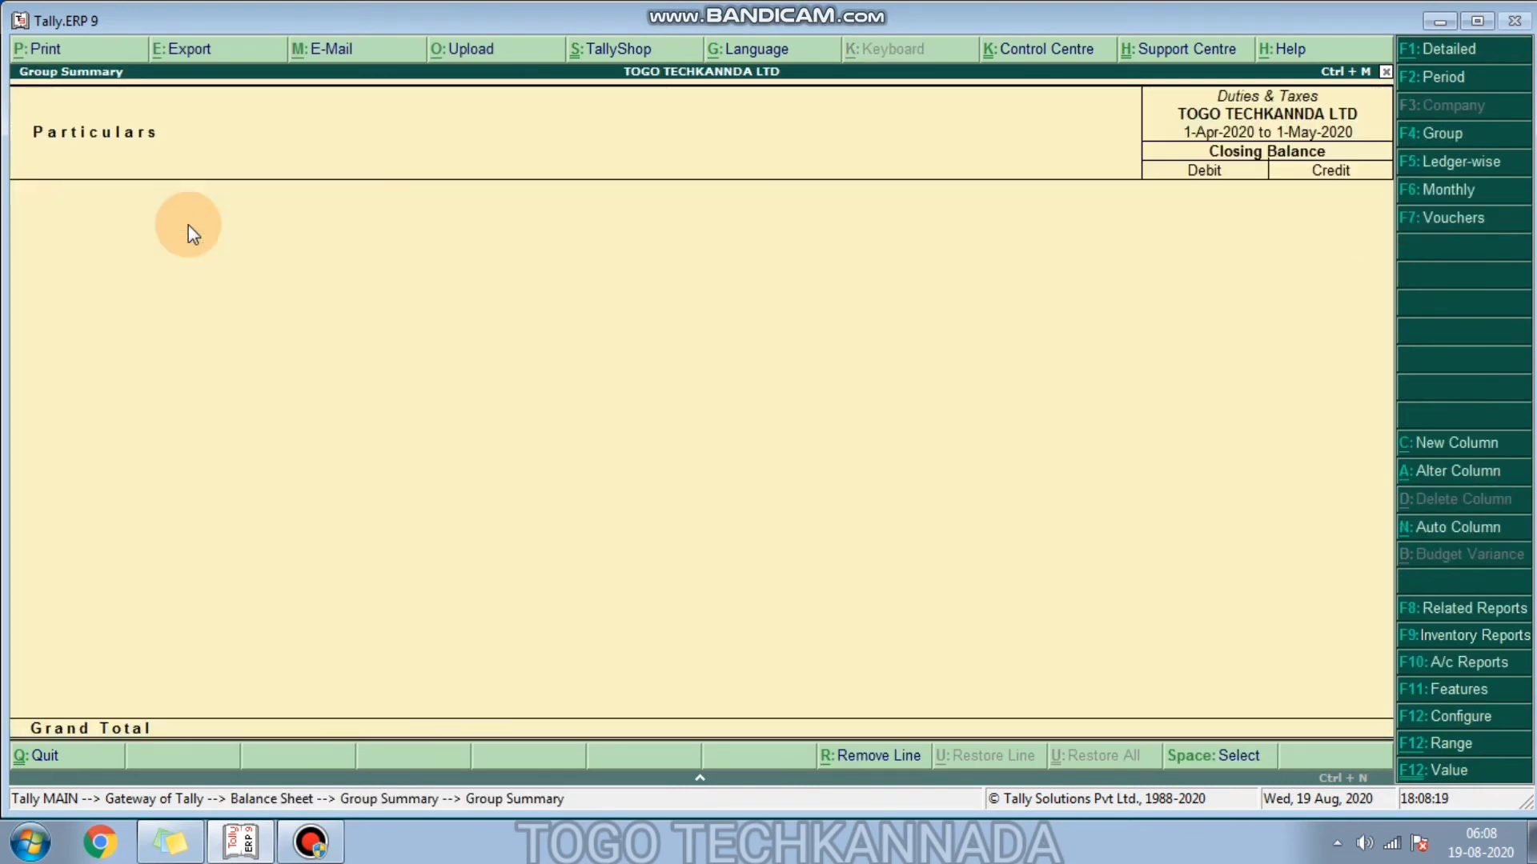
{"action": "key", "text": "Escape"}
{"action": "key", "text": "Escape"}
{"action": "key", "text": "Escape"}
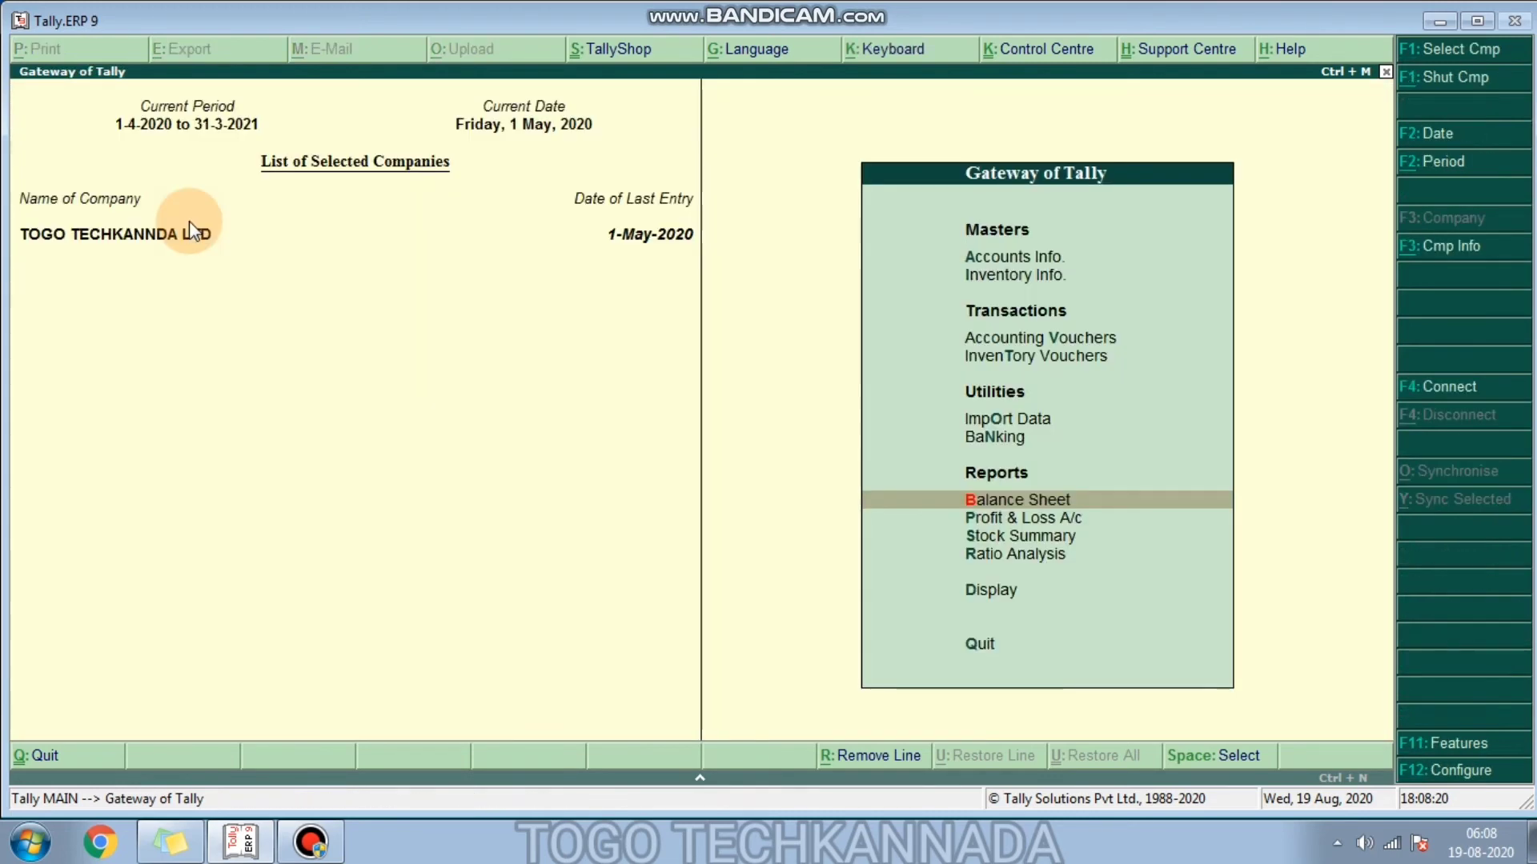
Step: Open the Day Book and set its period to start from 01.04.2020
{"action": "key", "text": "d"}
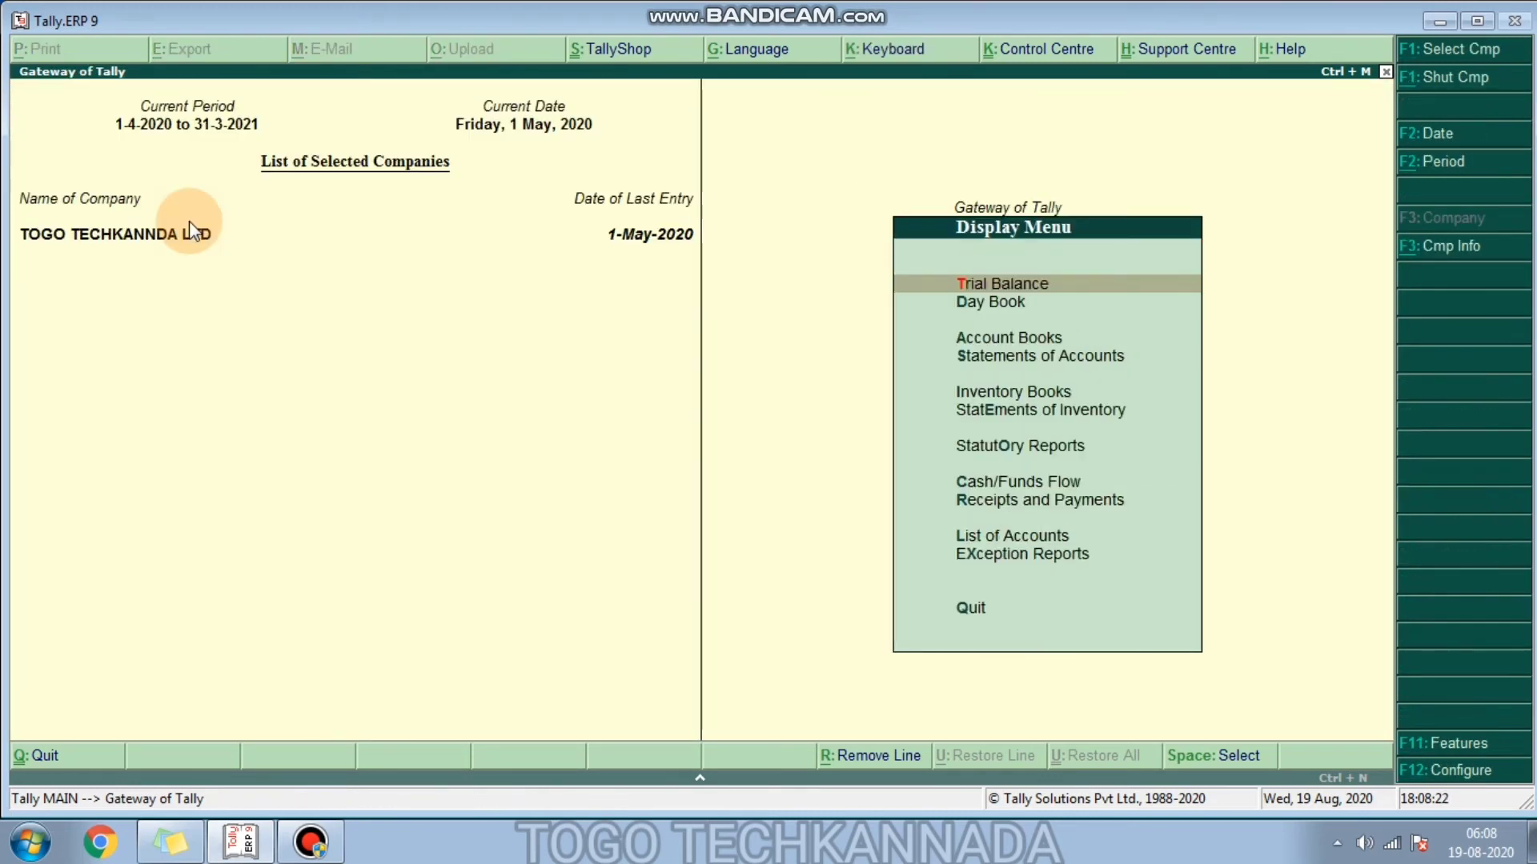
{"action": "key", "text": "Down"}
{"action": "key", "text": "Return"}
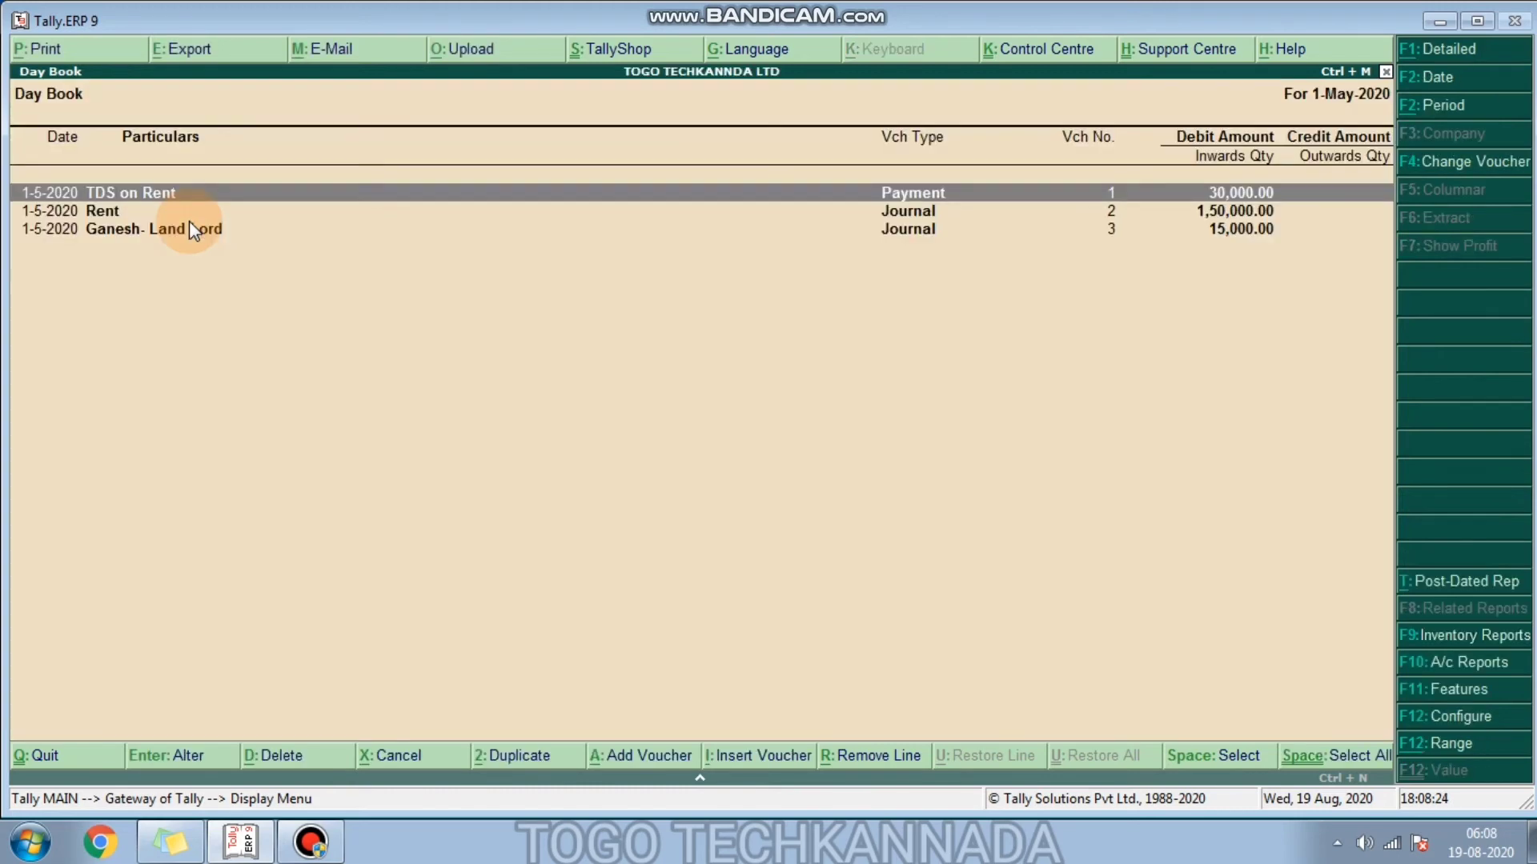
{"action": "key", "text": "alt+f2"}
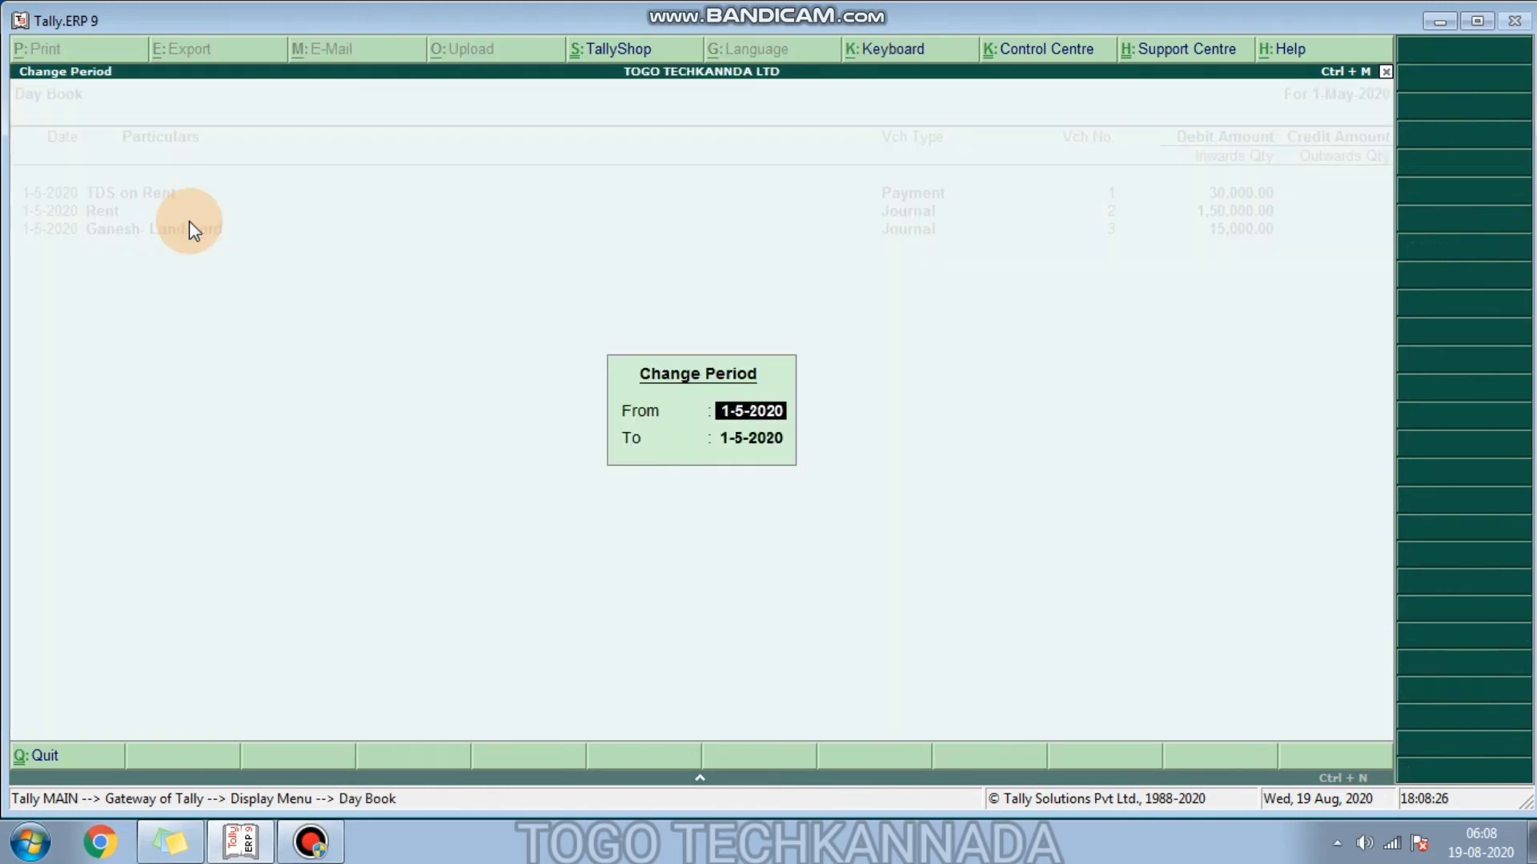
{"action": "type", "text": "01.04.2020"}
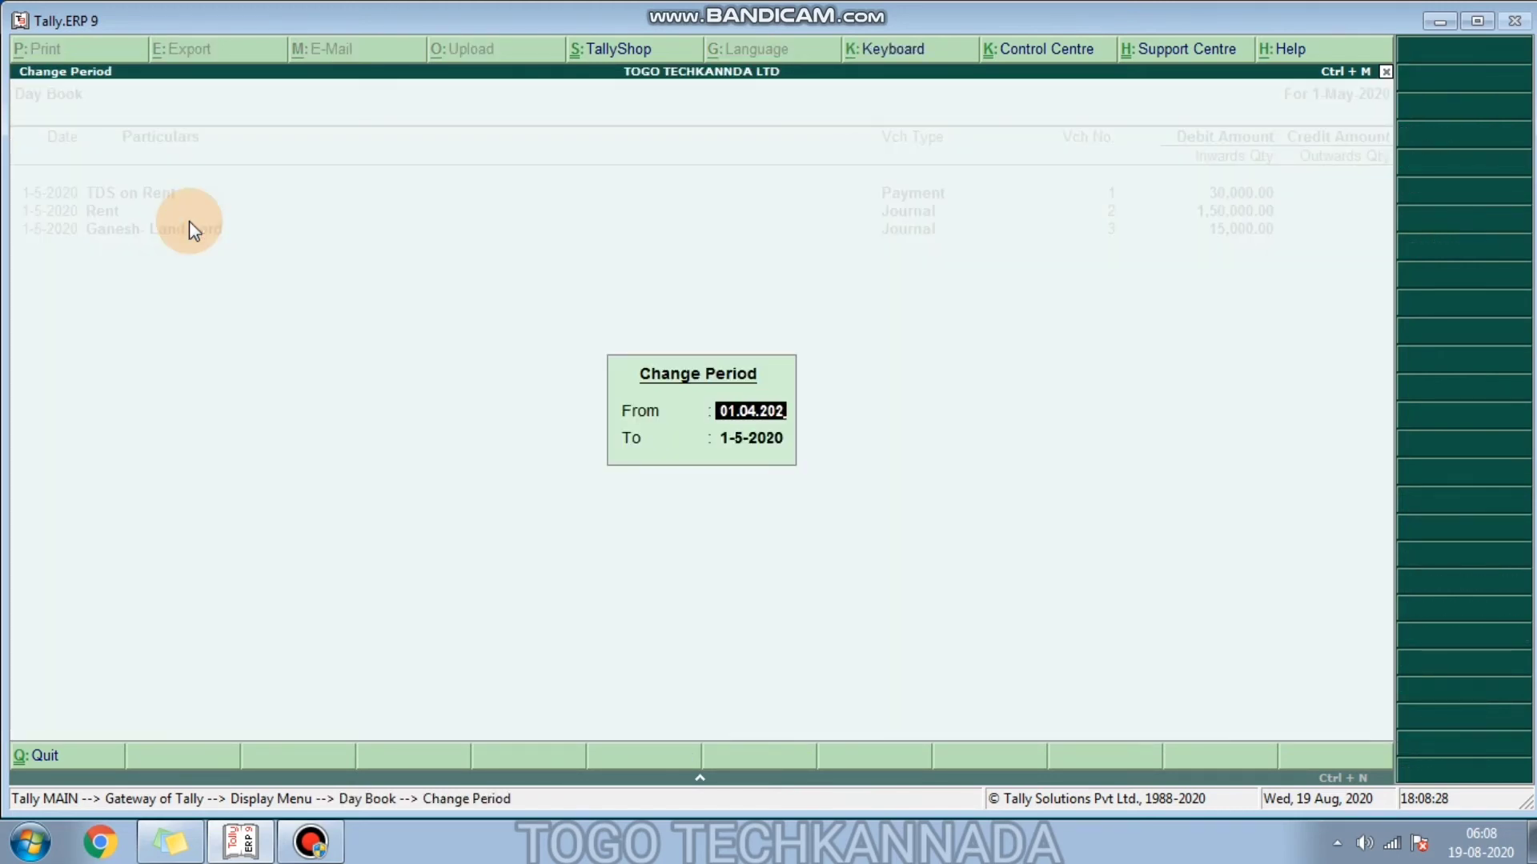
{"action": "key", "text": "Return"}
{"action": "key", "text": "Return"}
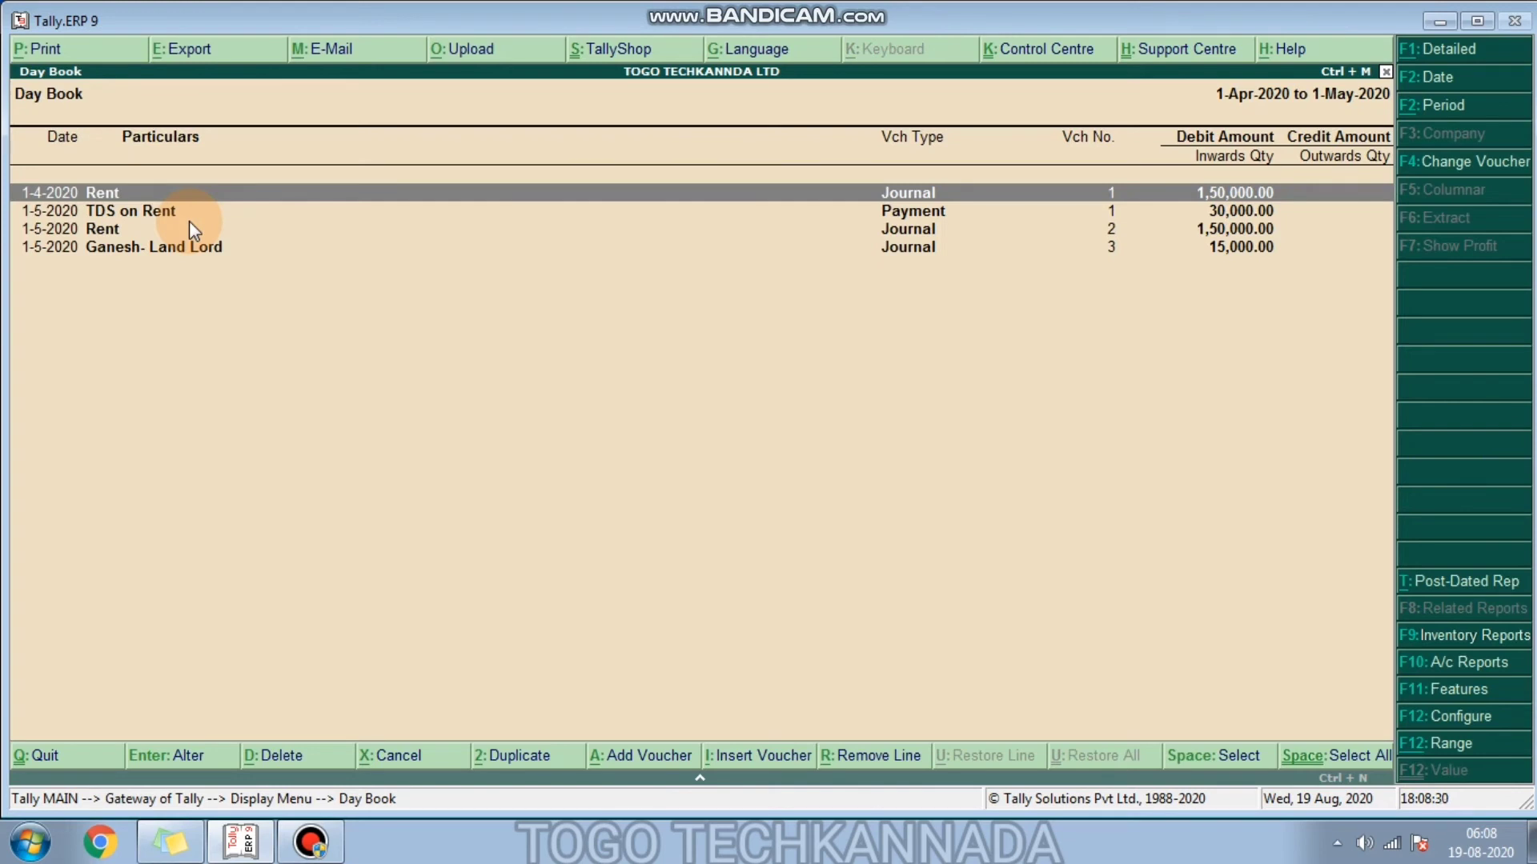
Step: Review the TDS on Rent payment alongside the journal vouchers in the Day Book, and close the report
{"action": "key", "text": "Down"}
{"action": "key", "text": "Down"}
{"action": "key", "text": "Up"}
{"action": "key", "text": "Down"}
{"action": "key", "text": "Down"}
{"action": "key", "text": "Up"}
{"action": "key", "text": "Up"}
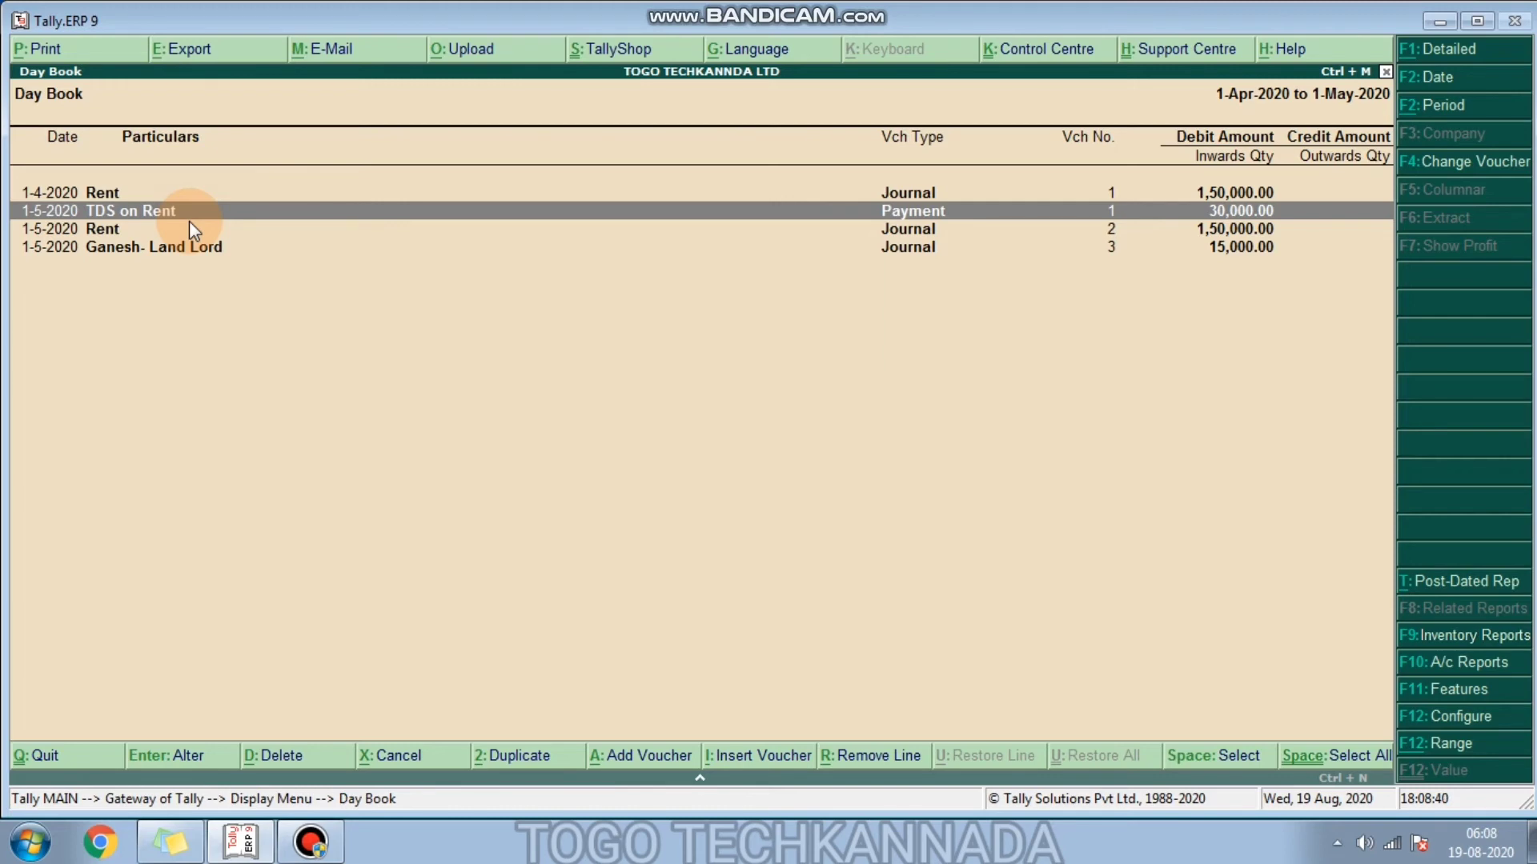
{"action": "key", "text": "Escape"}
Step: Open the TDS on Rent ledger from Account Books, review its vouchers, and return to the Gateway of Tally
{"action": "key", "text": "a"}
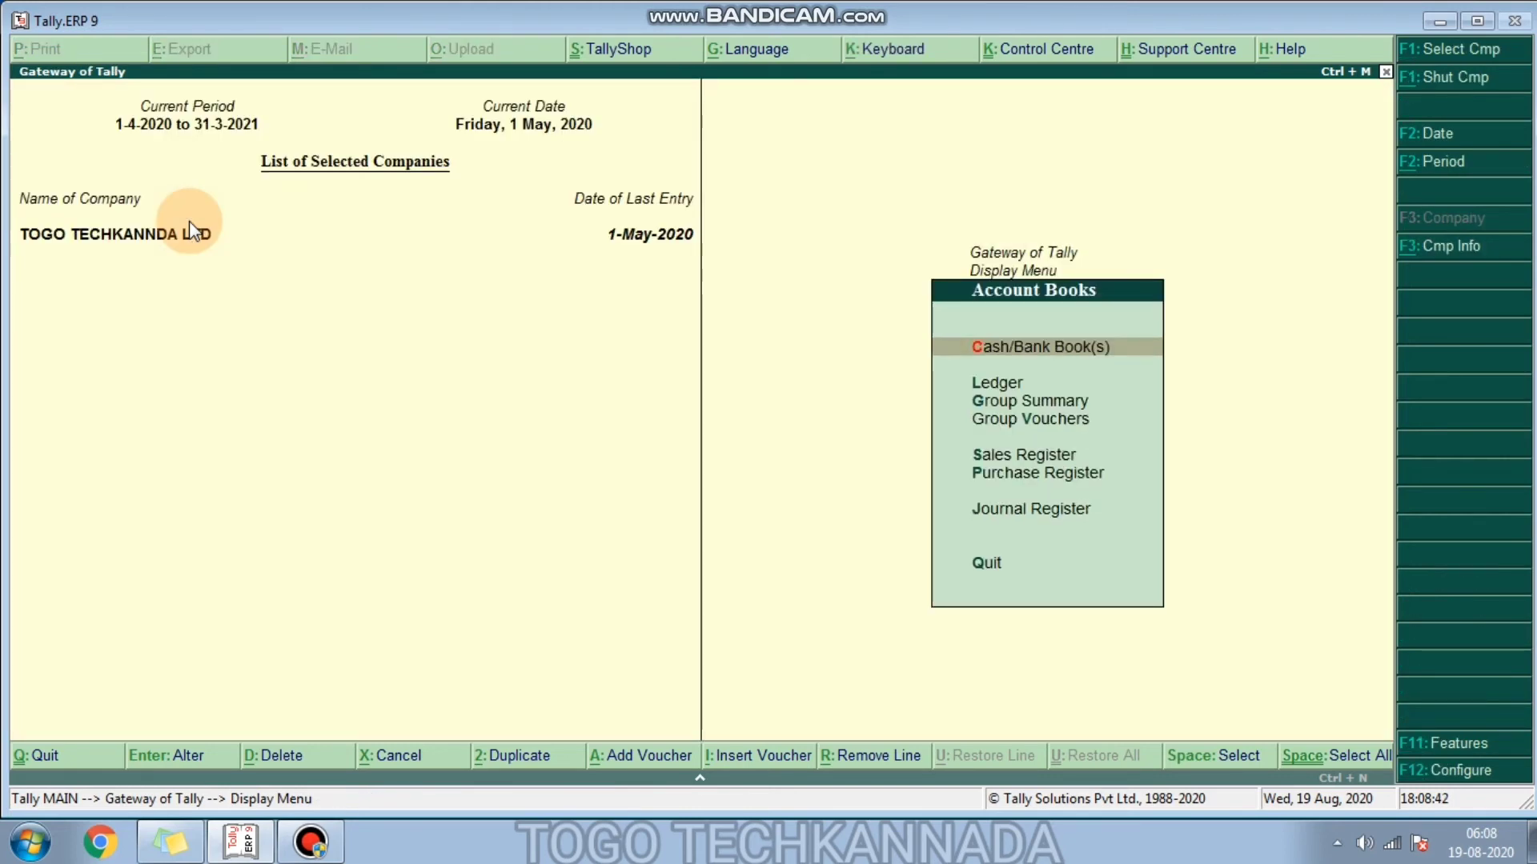
{"action": "key", "text": "Down"}
{"action": "key", "text": "Return"}
{"action": "type", "text": "Tds"}
{"action": "key", "text": "Down"}
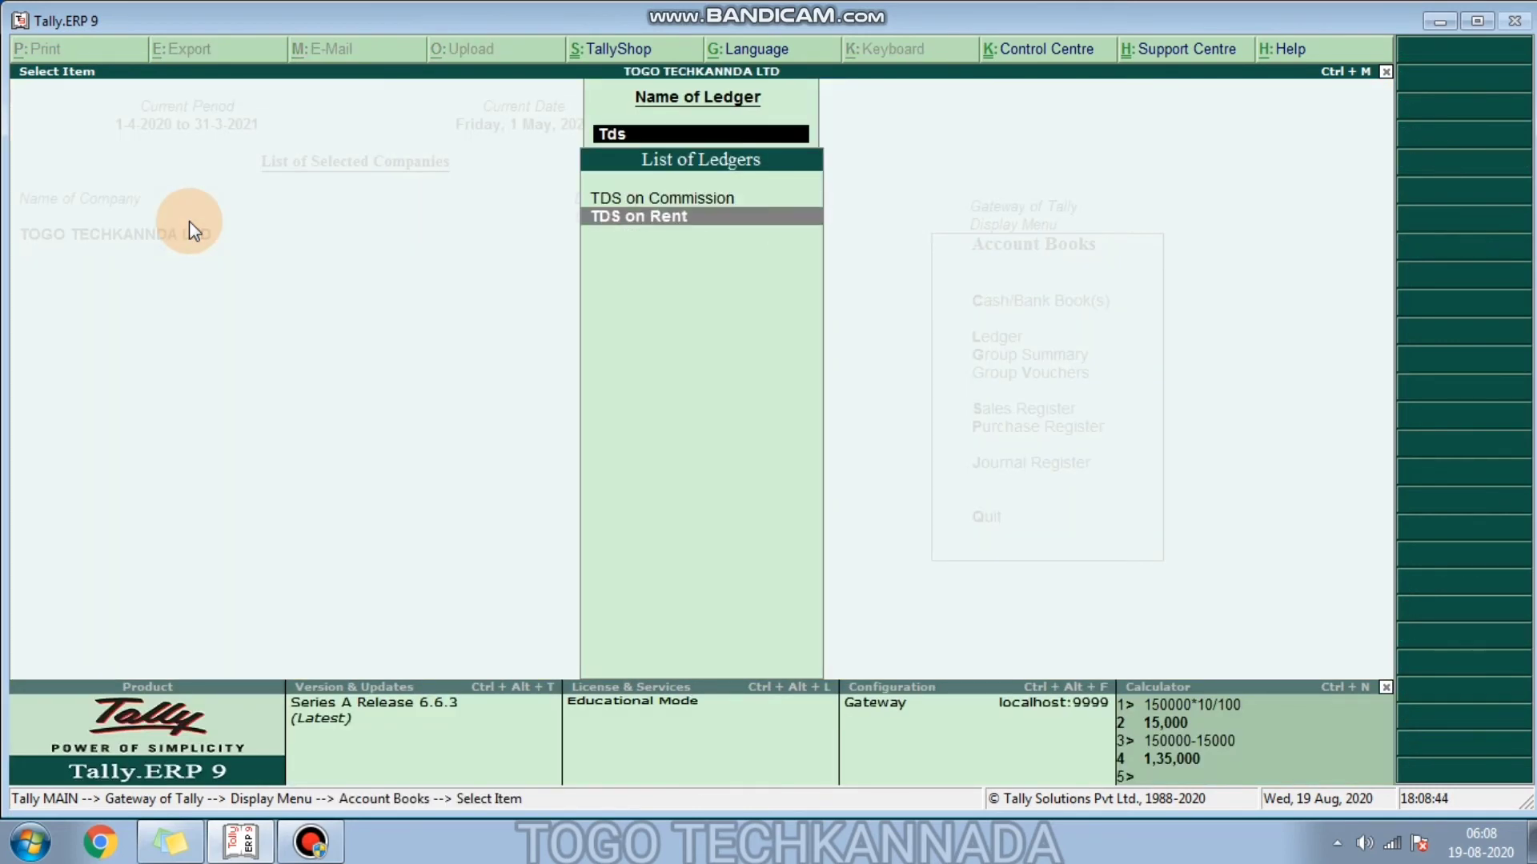
{"action": "key", "text": "Return"}
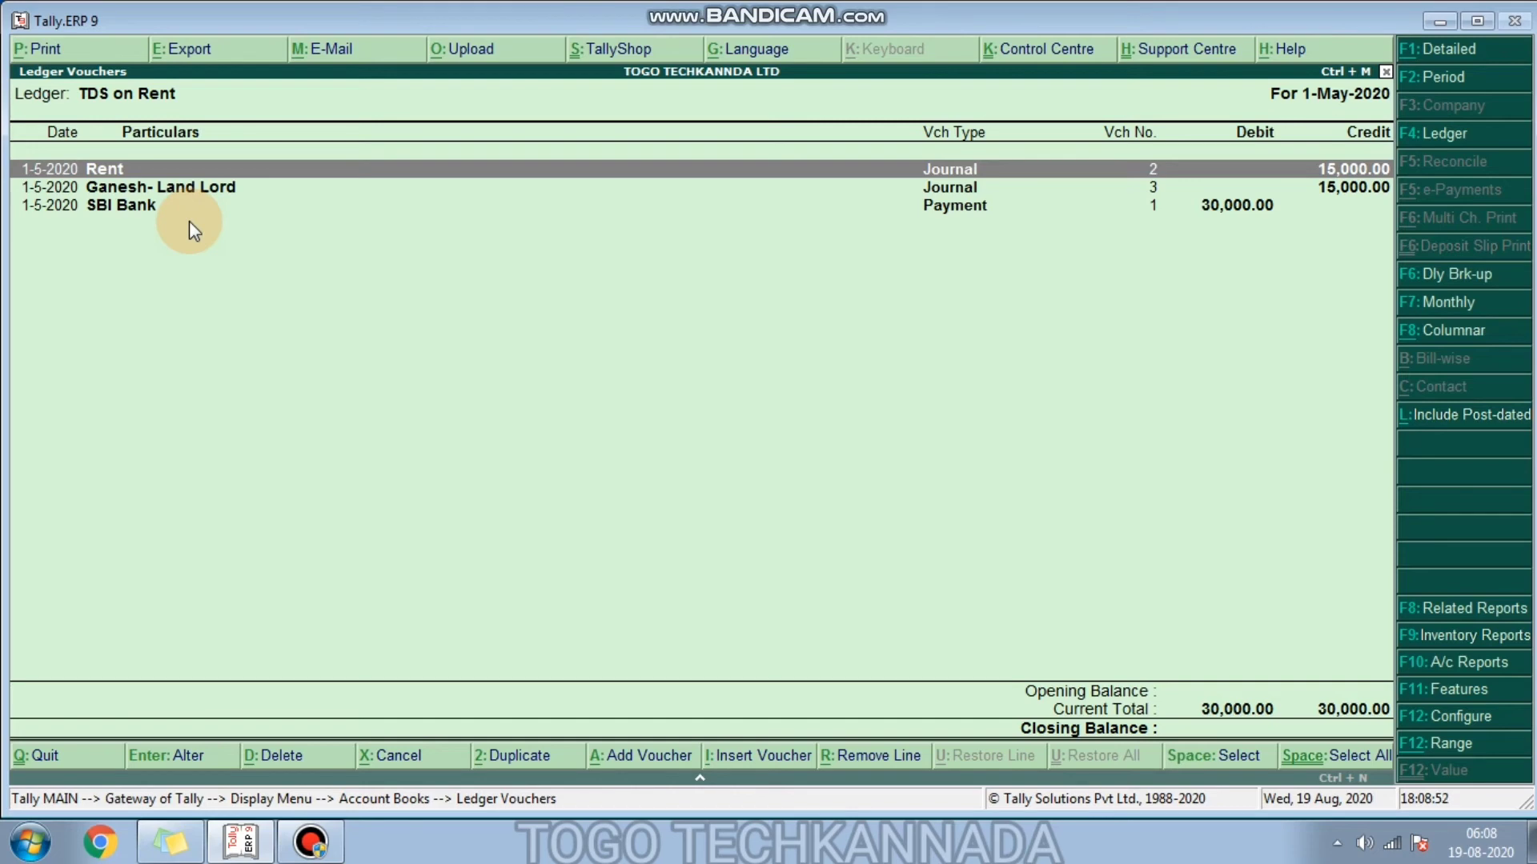
{"action": "key", "text": "Escape"}
{"action": "key", "text": "Escape"}
{"action": "key", "text": "Escape"}
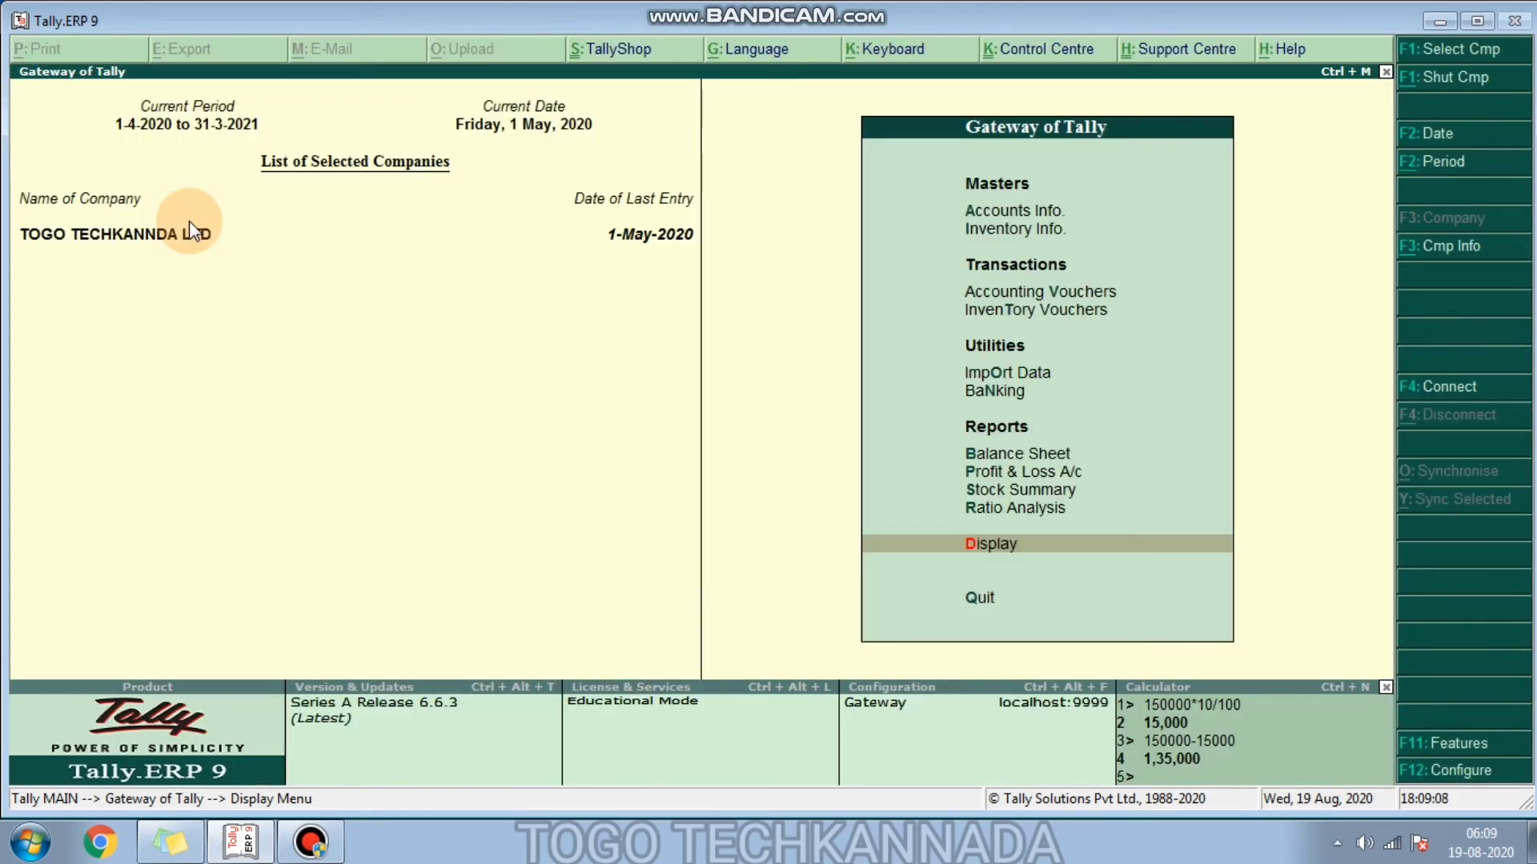
Step: Open Accounting Vouchers from the Gateway of Tally and switch to a new journal voucher
{"action": "key", "text": "Up"}
{"action": "key", "text": "Up"}
{"action": "key", "text": "Up"}
{"action": "key", "text": "Up"}
{"action": "key", "text": "Up"}
{"action": "key", "text": "Up"}
{"action": "key", "text": "Up"}
{"action": "key", "text": "Up"}
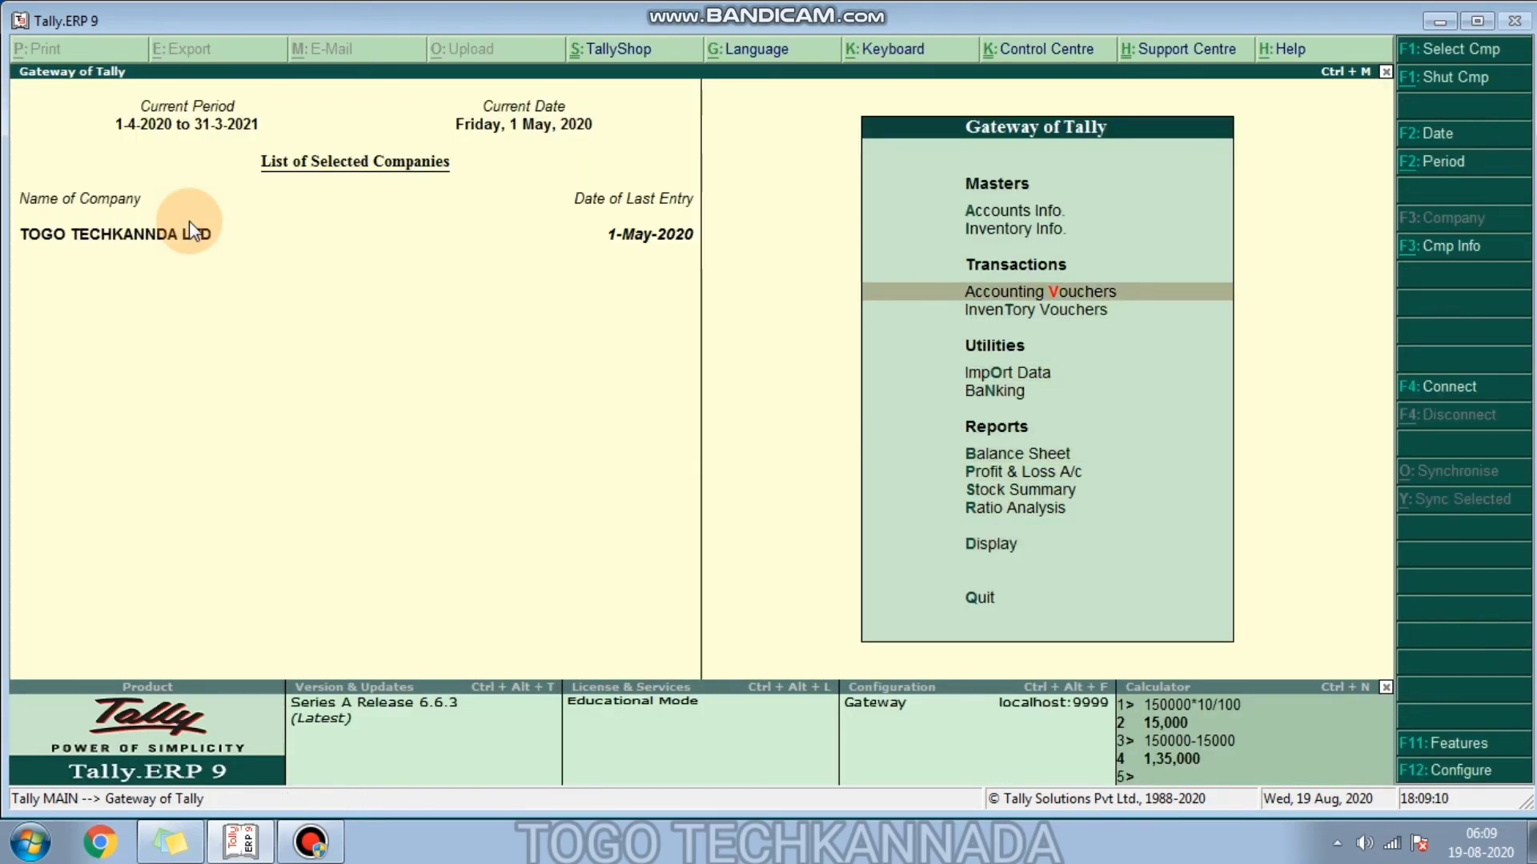
{"action": "key", "text": "Return"}
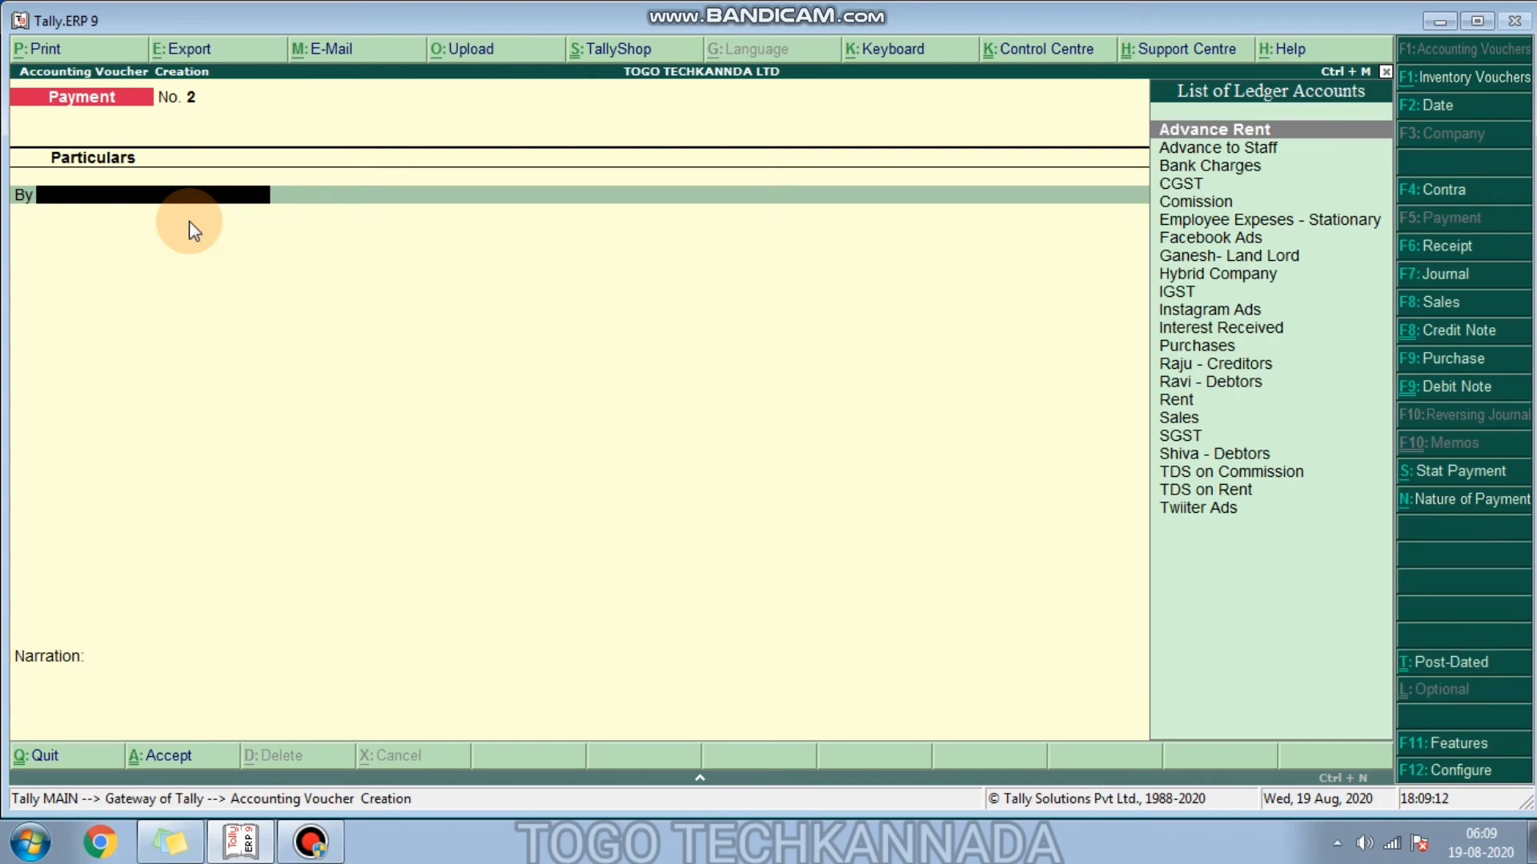
{"action": "left_click", "coordinate": [1418, 273]}
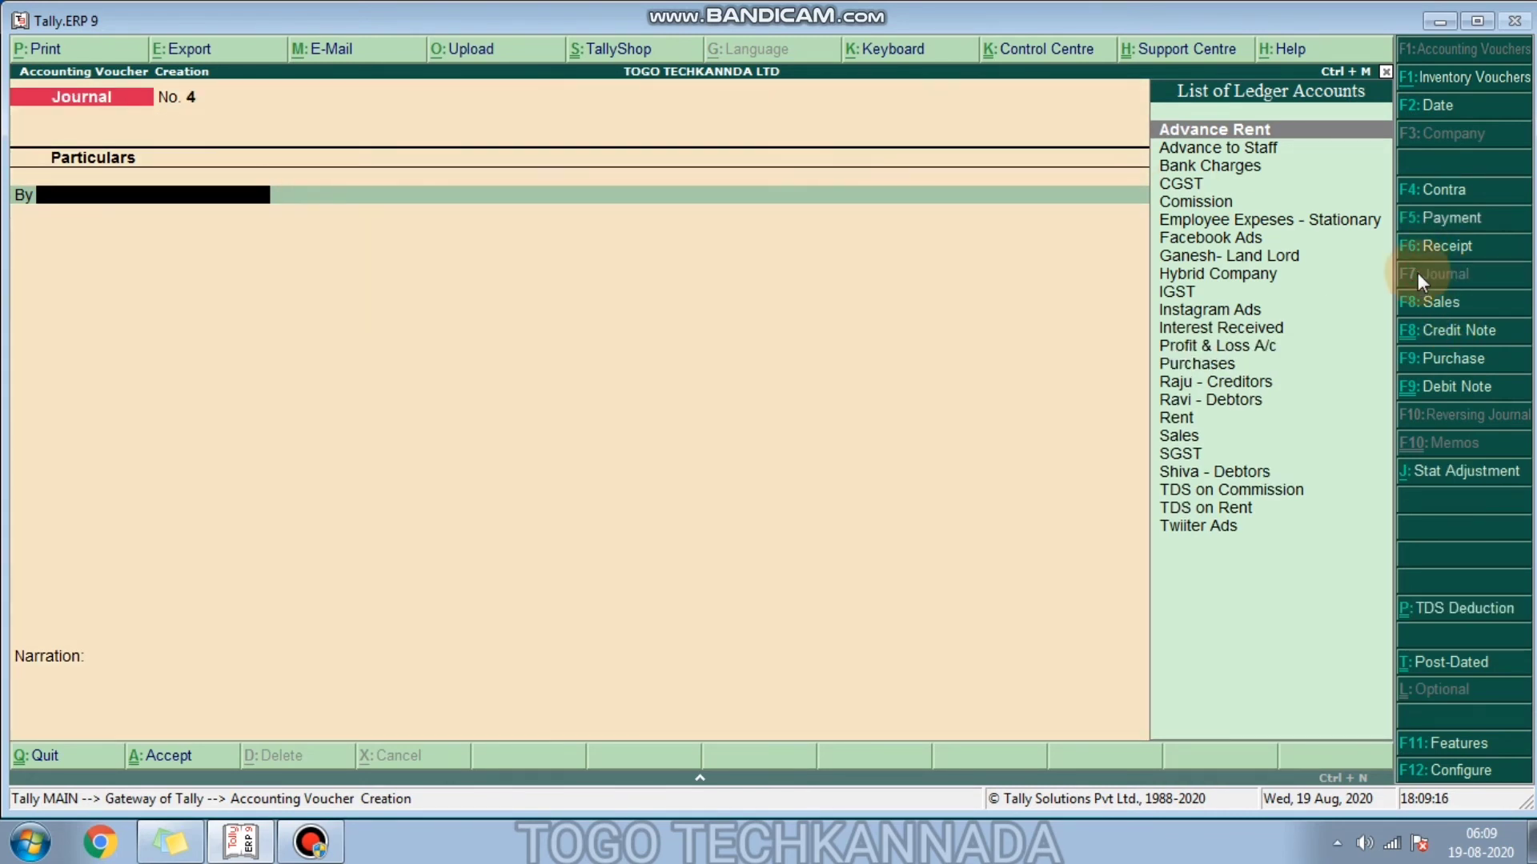
Step: Debit the Comission ledger 10,000 and credit the same amount to the individual creditor's ledger
{"action": "type", "text": "Com"}
{"action": "key", "text": "Return"}
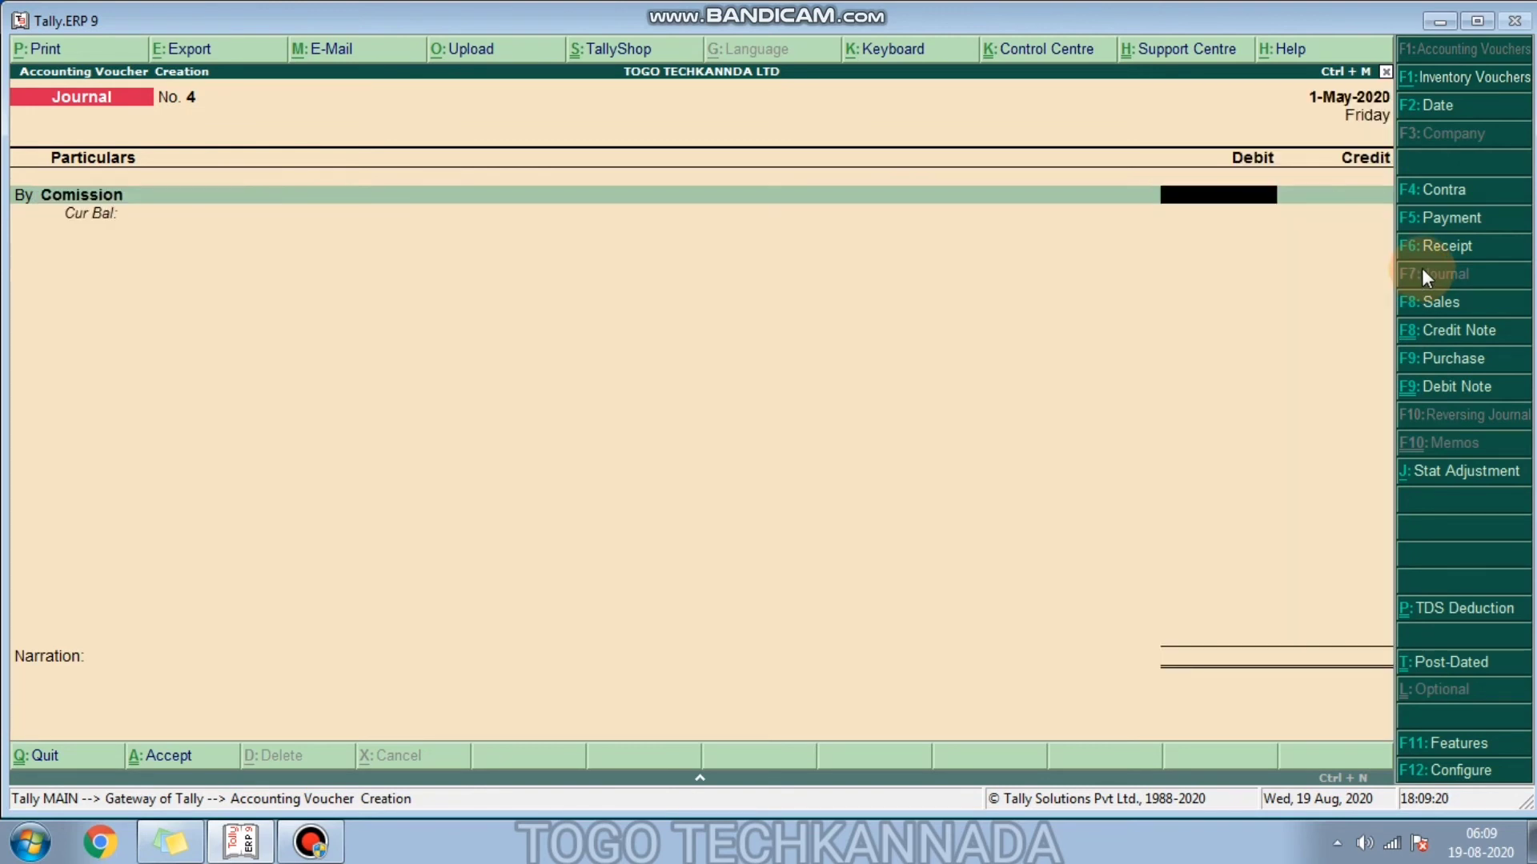
{"action": "type", "text": "10000"}
{"action": "key", "text": "Return"}
{"action": "key", "text": "Return"}
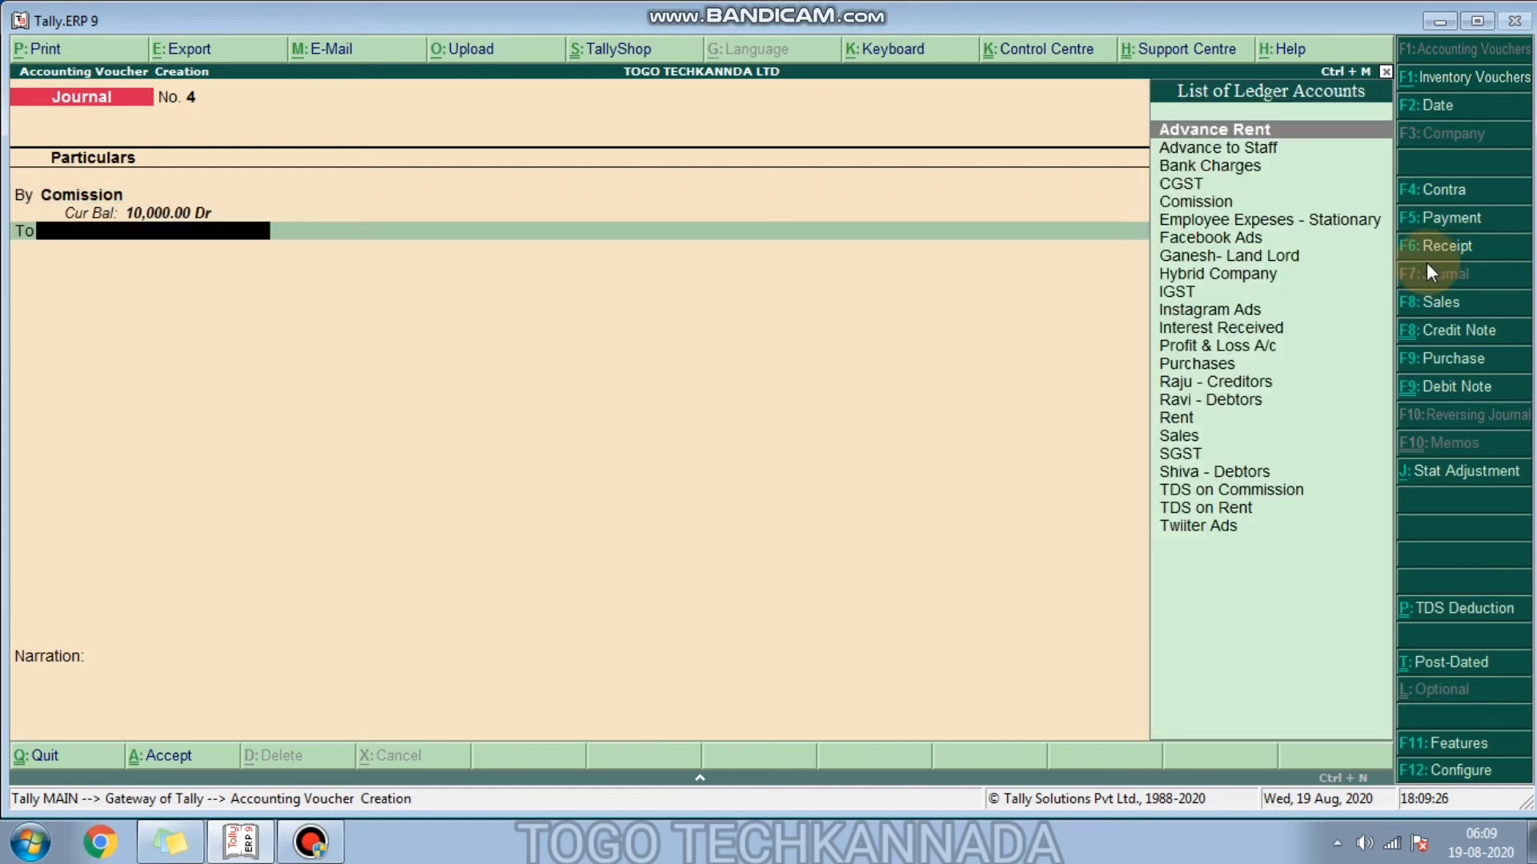
{"action": "type", "text": "Raju"}
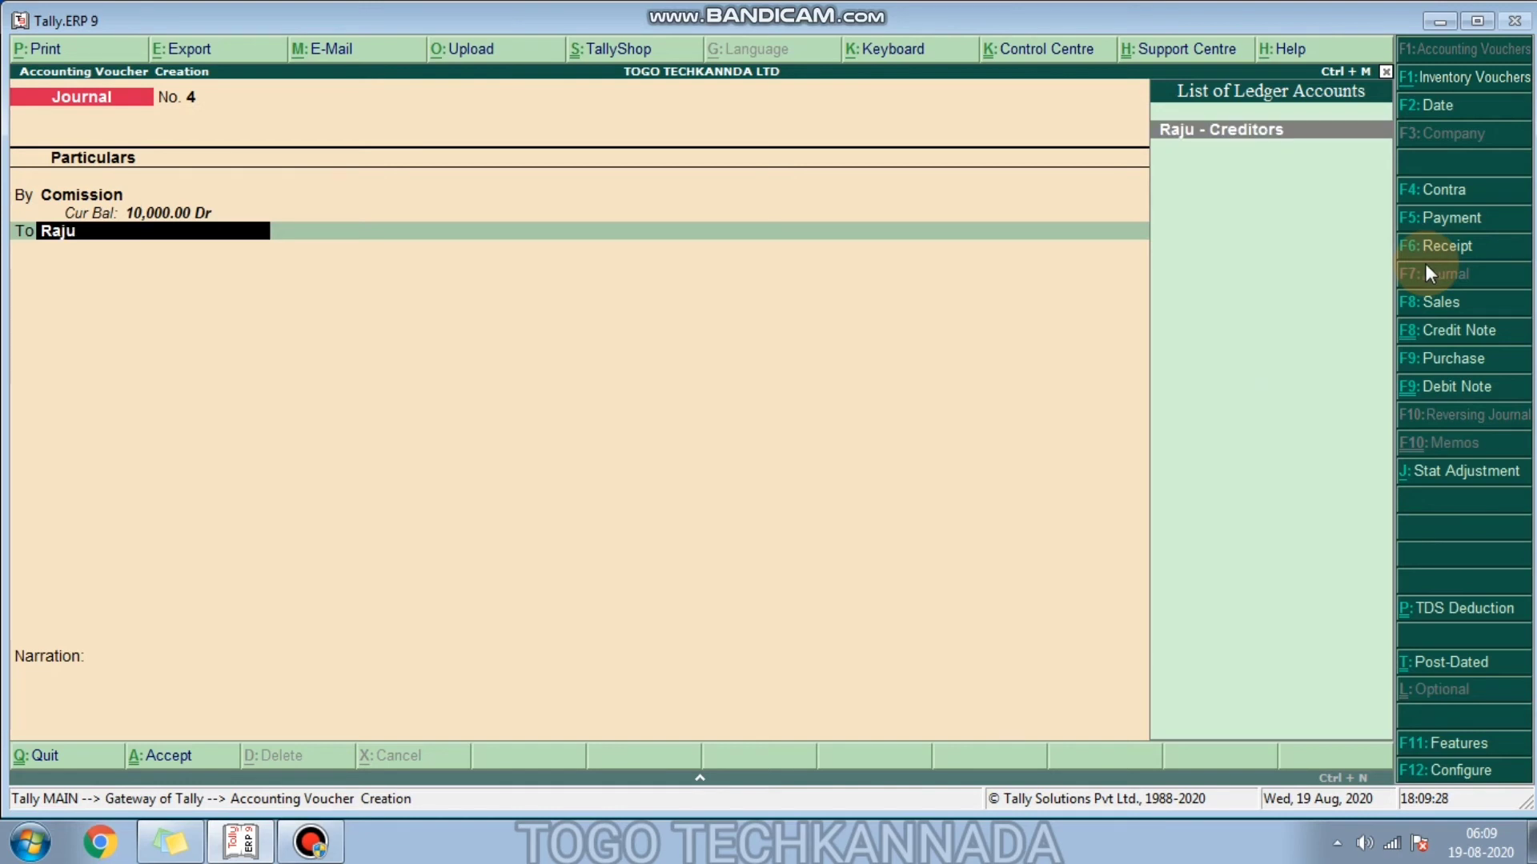
{"action": "key", "text": "Return"}
{"action": "key", "text": "Return"}
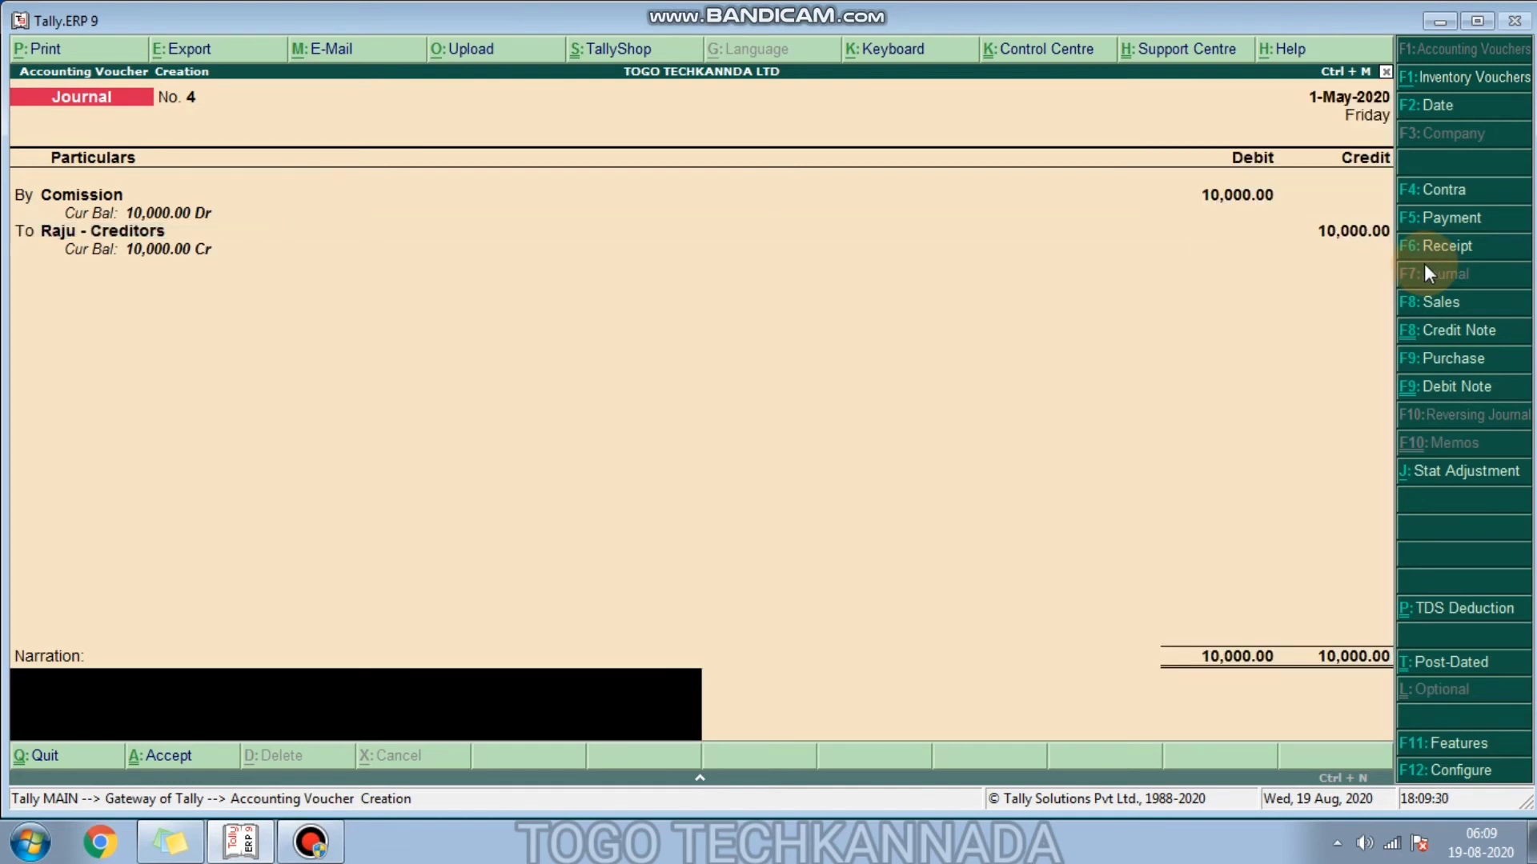
Step: Date the journal 01.04.2020, enter the narration "Being Commission Paid Apr-2020" and save the voucher
{"action": "type", "text": "Being Comm"}
{"action": "key", "text": "F2"}
{"action": "type", "text": "0"}
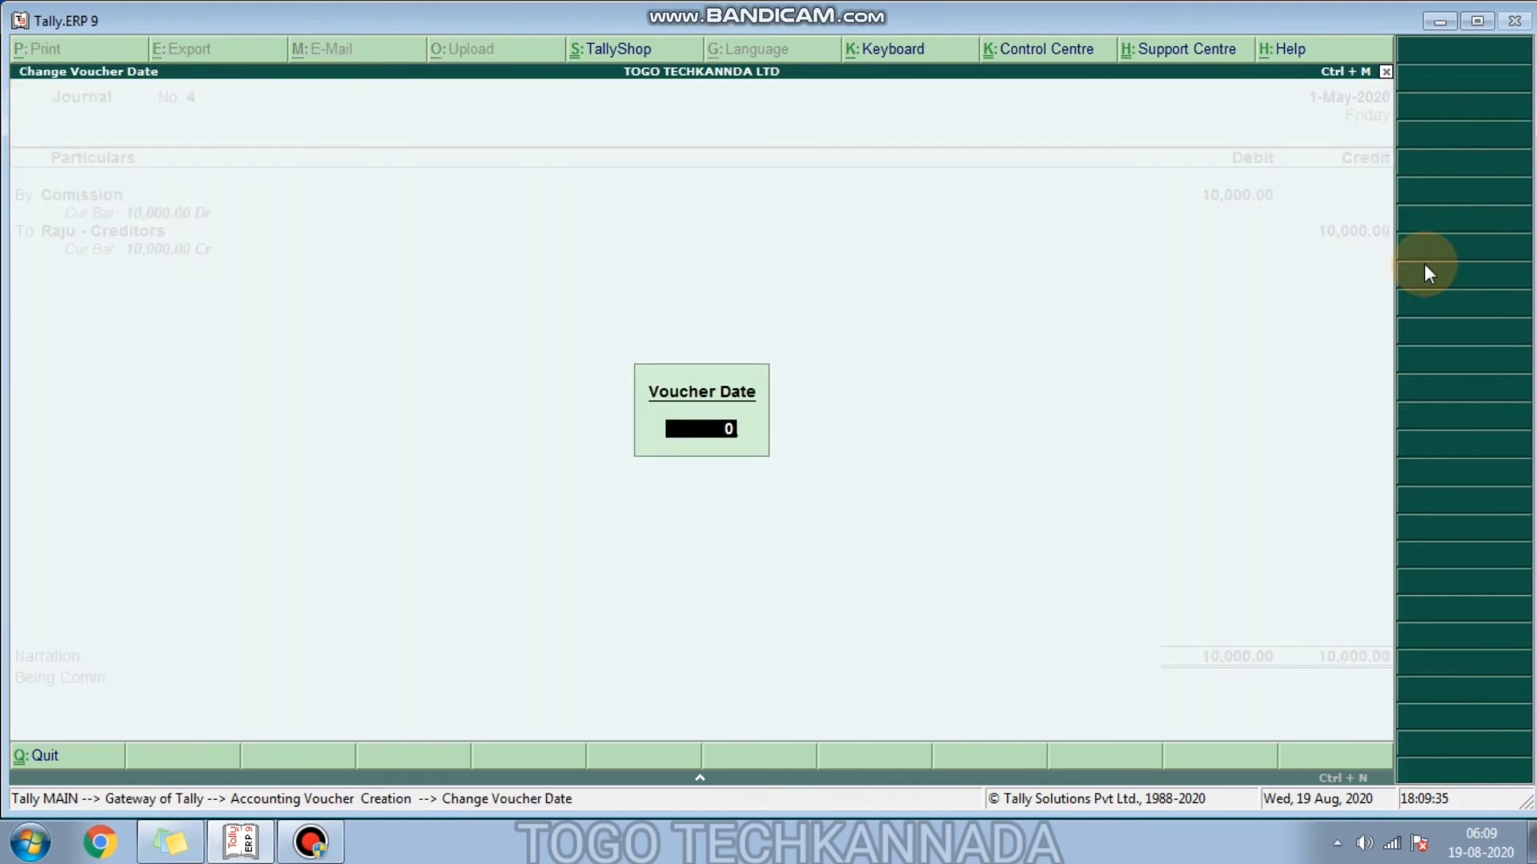
{"action": "type", "text": "1.04.202"}
{"action": "key", "text": "Return"}
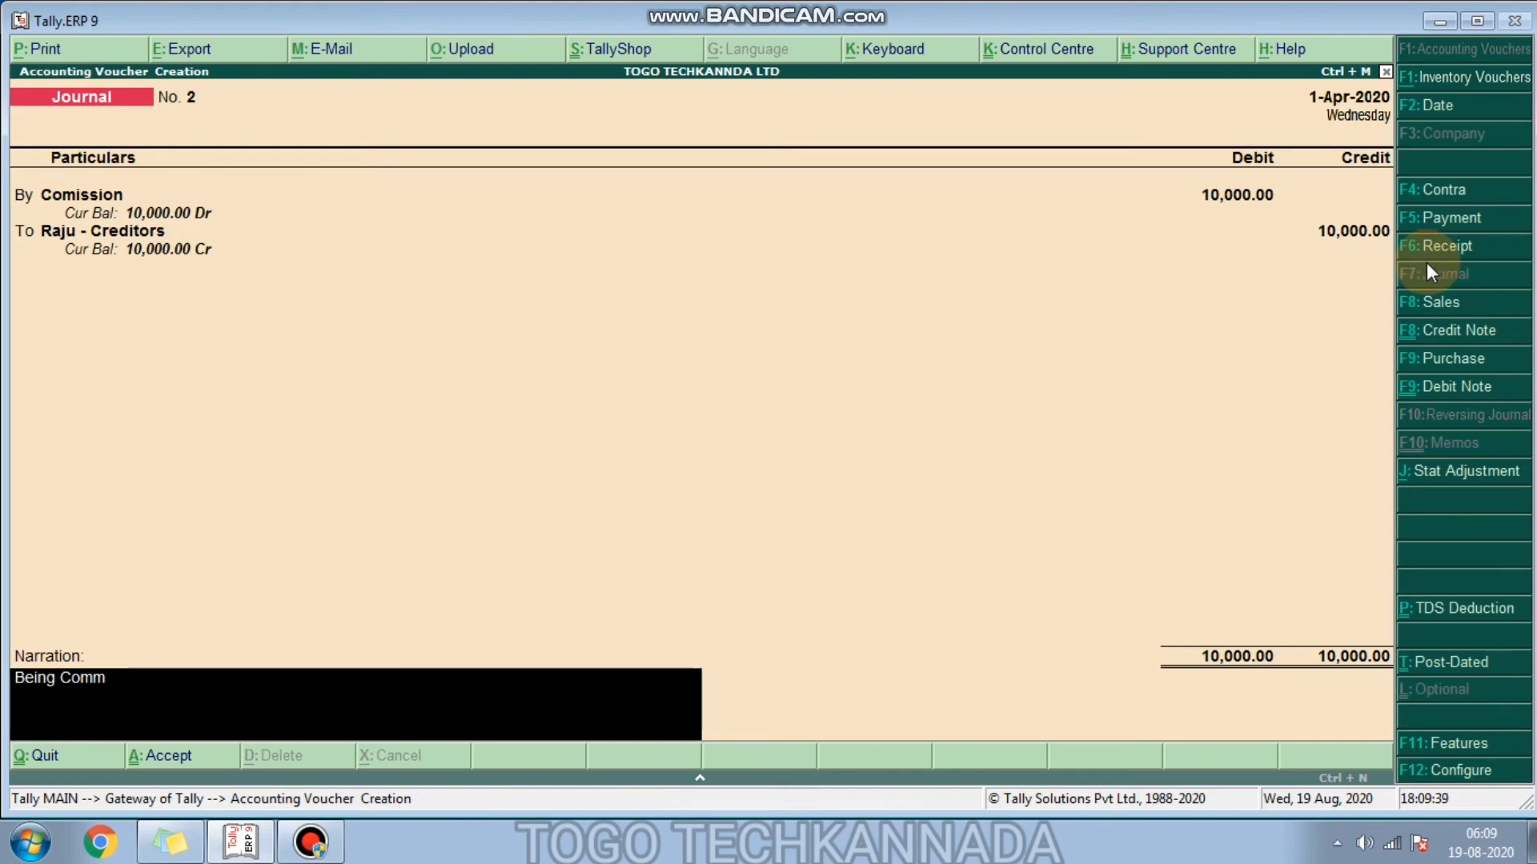
{"action": "type", "text": "ission"}
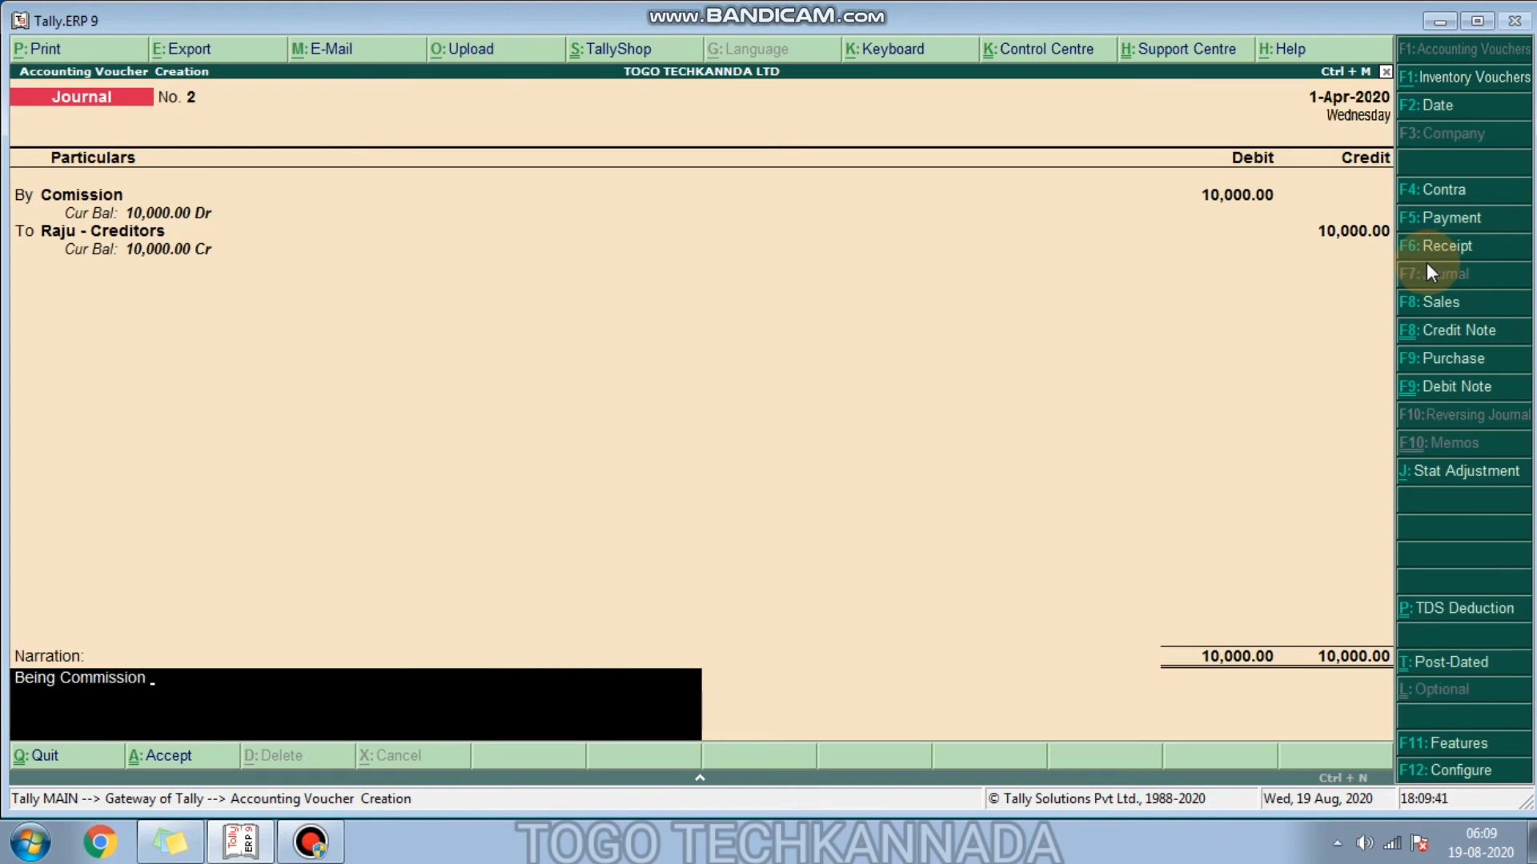
{"action": "type", "text": " Paid Apr-2020"}
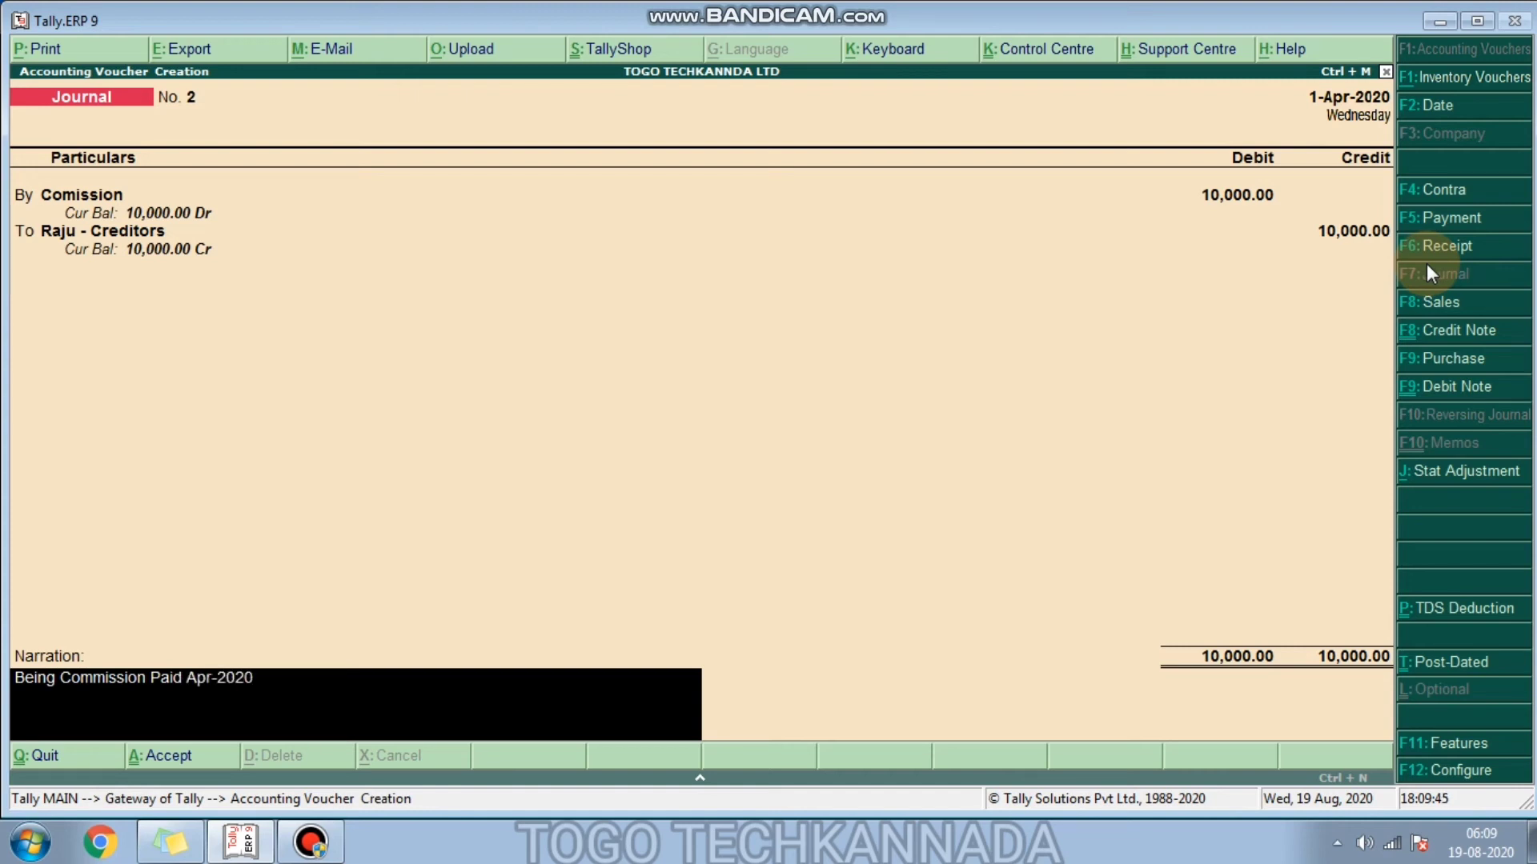
{"action": "key", "text": "Return"}
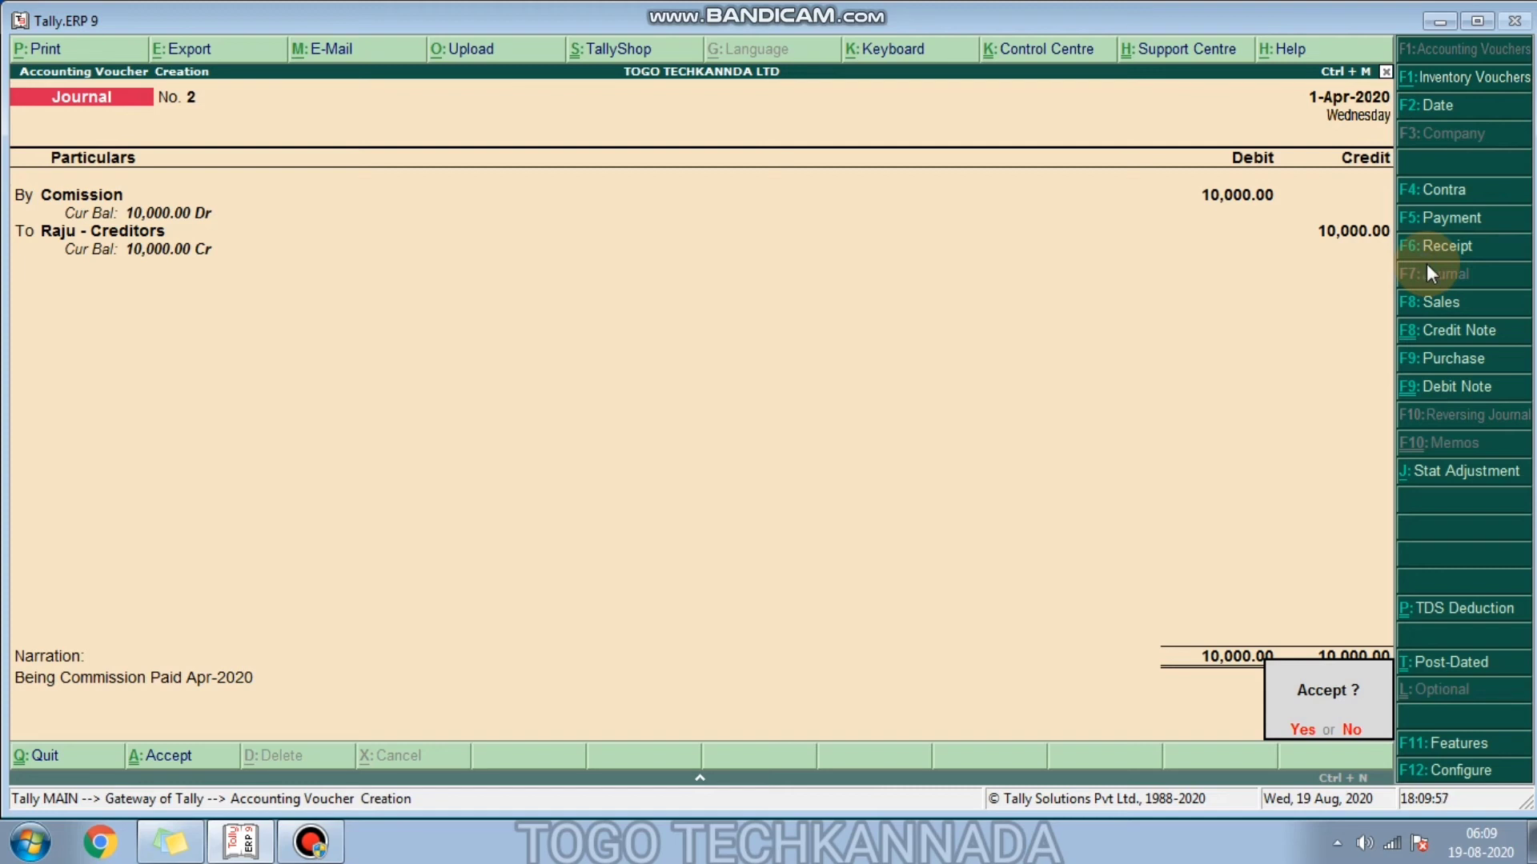
{"action": "key", "text": "Return"}
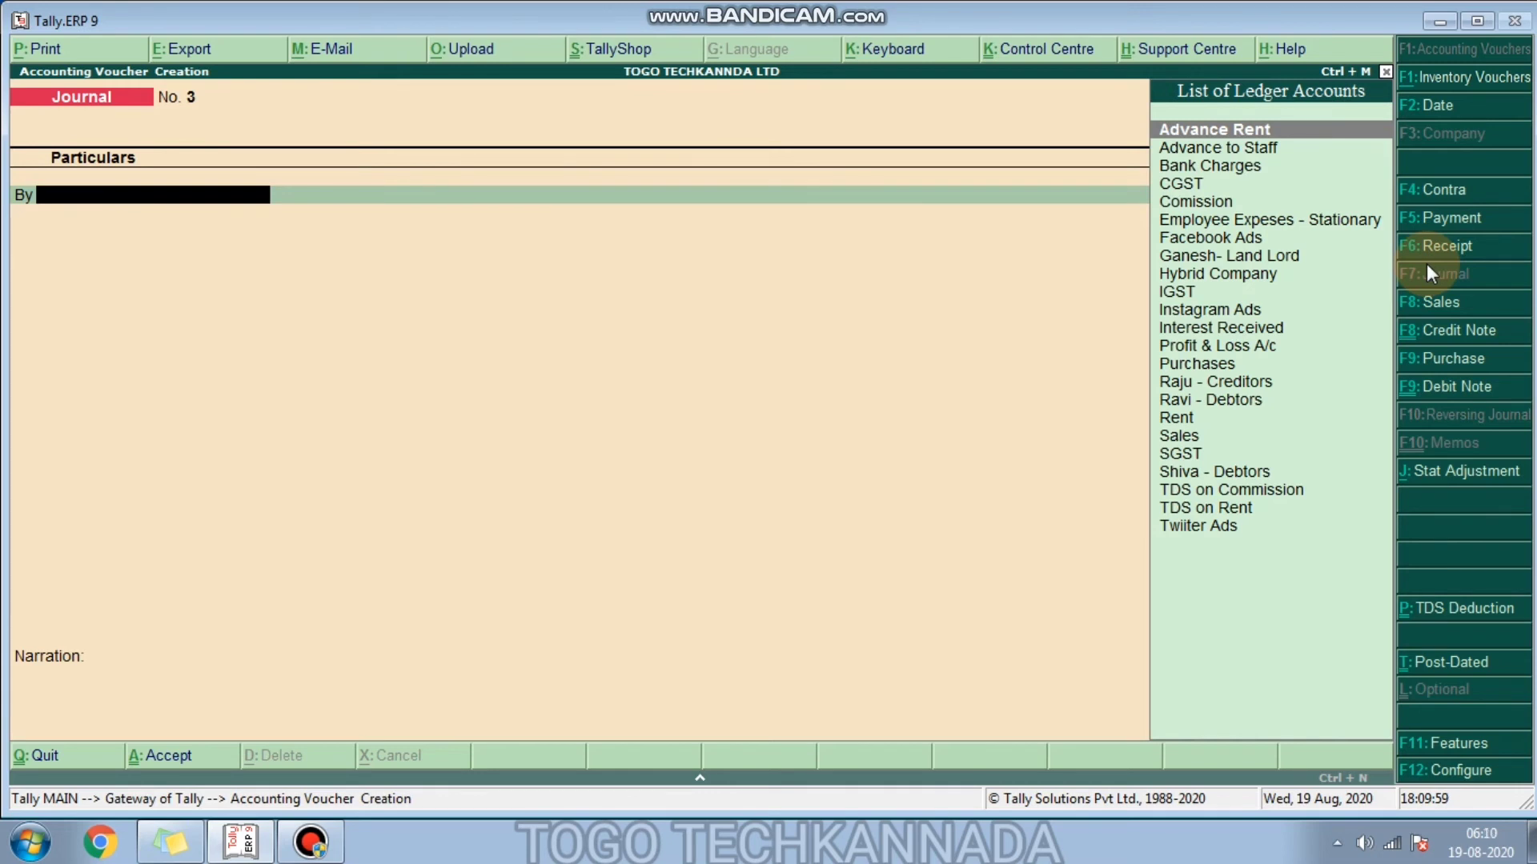
Step: Set the date of the new journal voucher to 01.05.2020
{"action": "key", "text": "F2"}
{"action": "type", "text": "01.05.2020"}
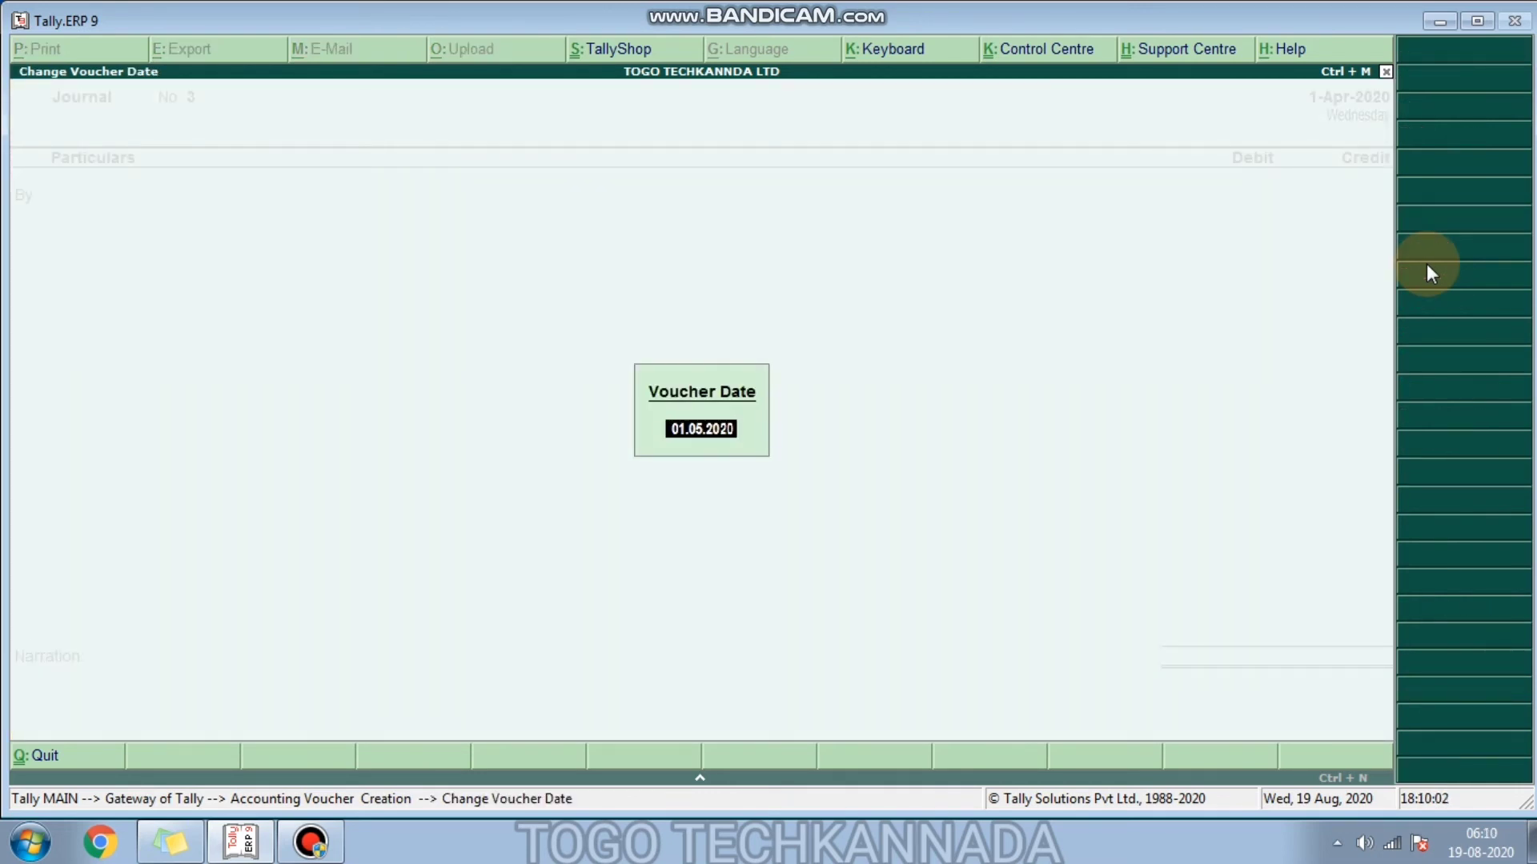
{"action": "key", "text": "Return"}
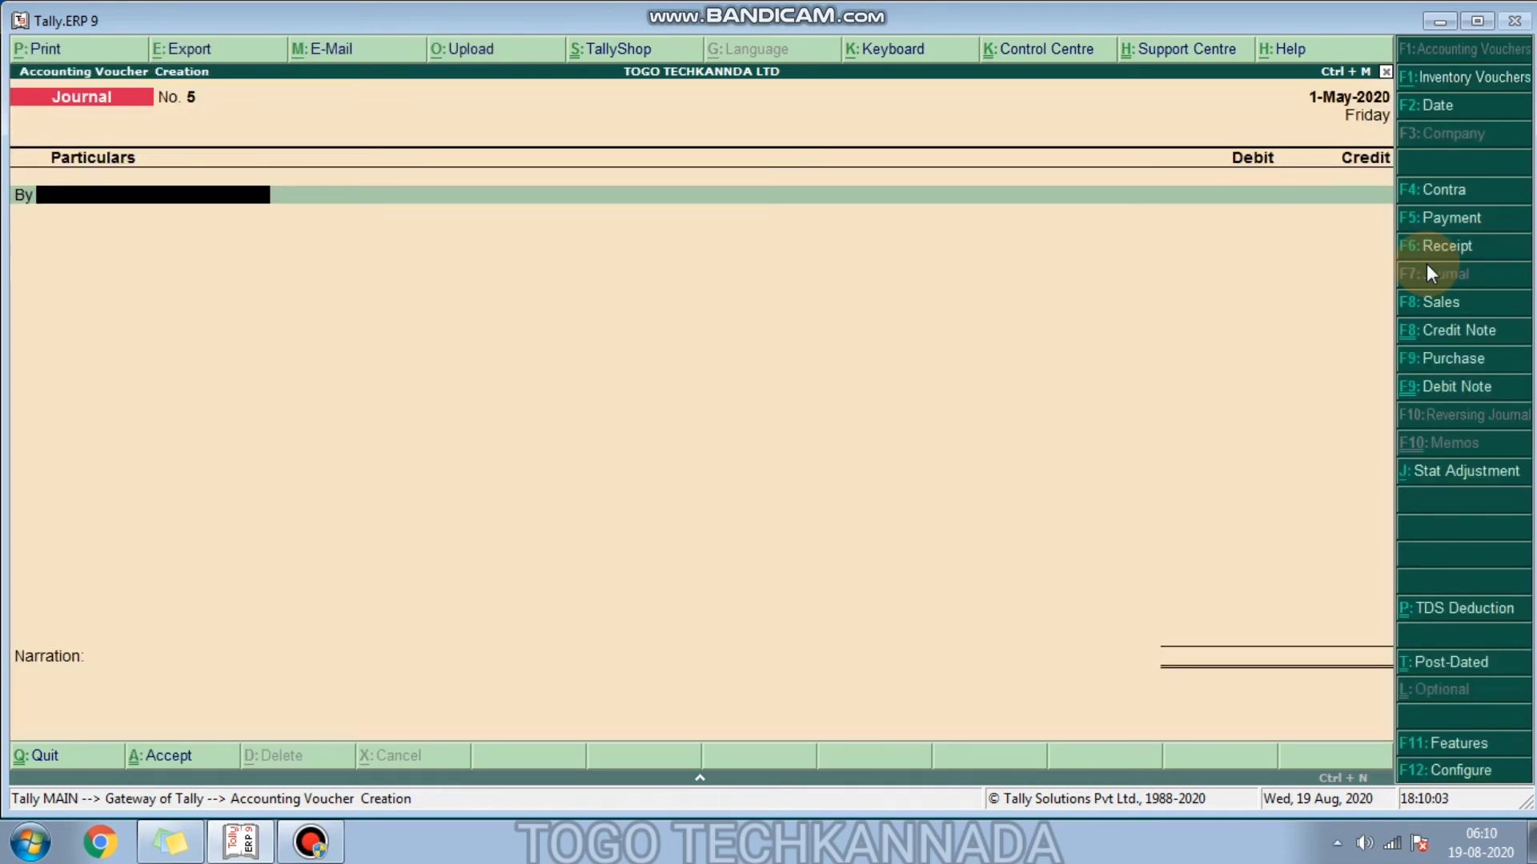
Step: Try a second commission journal, debiting Comission 10,000 and crediting the individual creditor's ledger
{"action": "type", "text": "Com"}
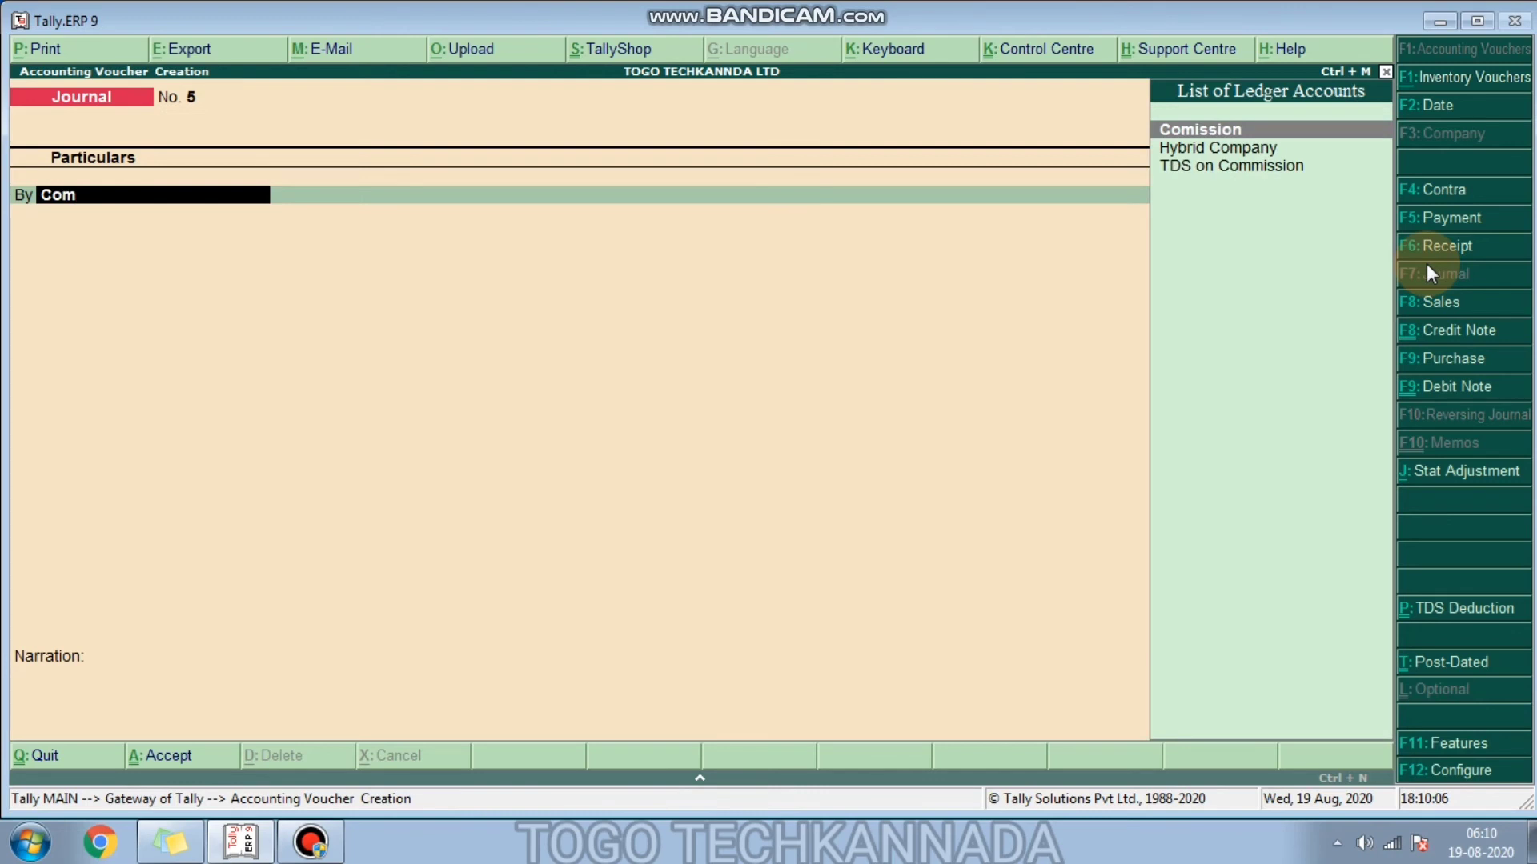
{"action": "key", "text": "Return"}
{"action": "type", "text": "10,00"}
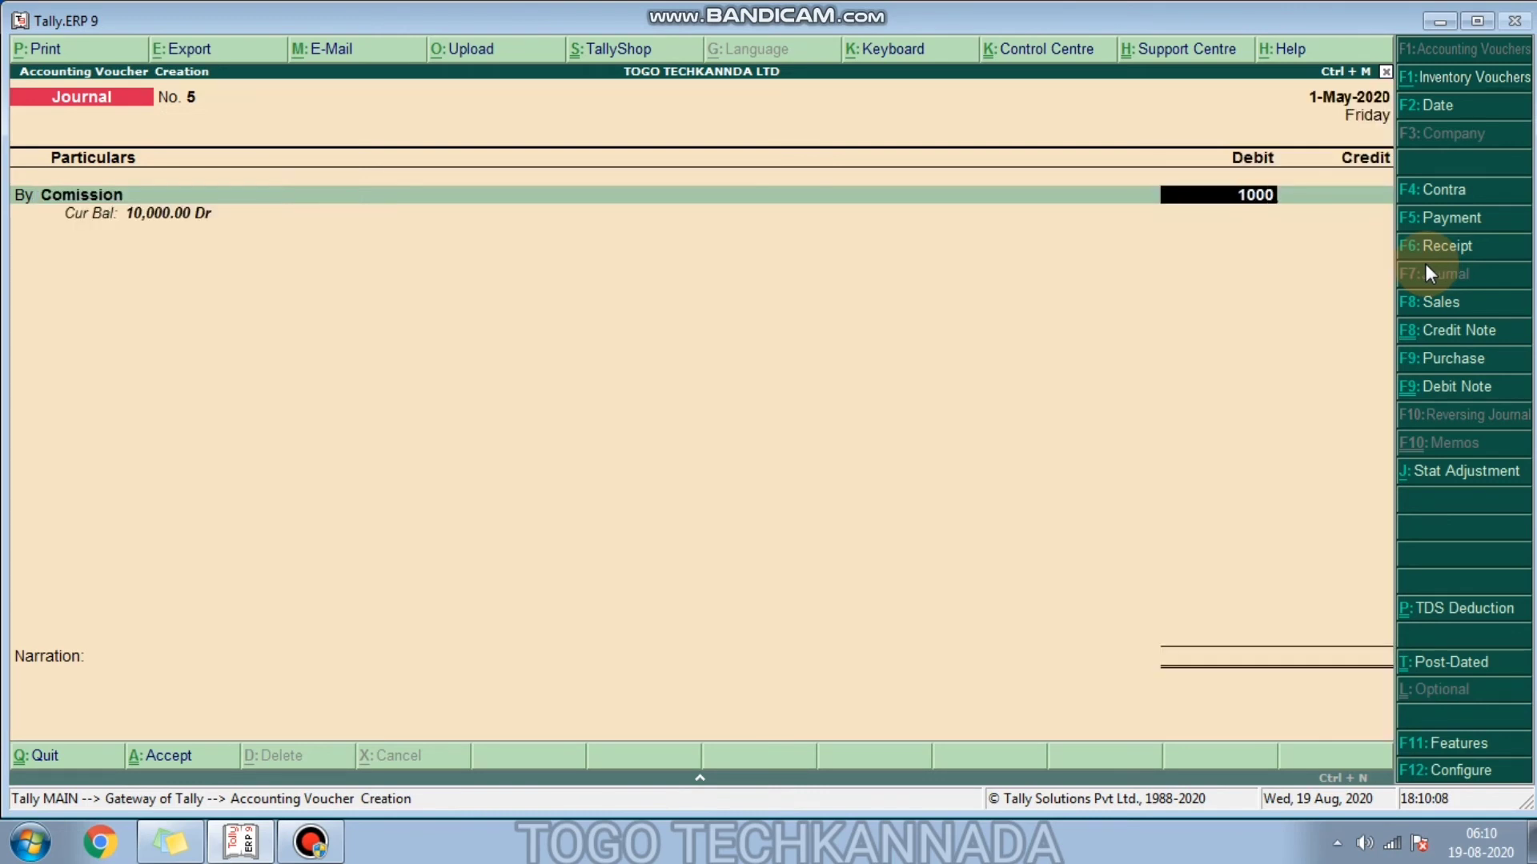
{"action": "type", "text": "0"}
{"action": "key", "text": "Return"}
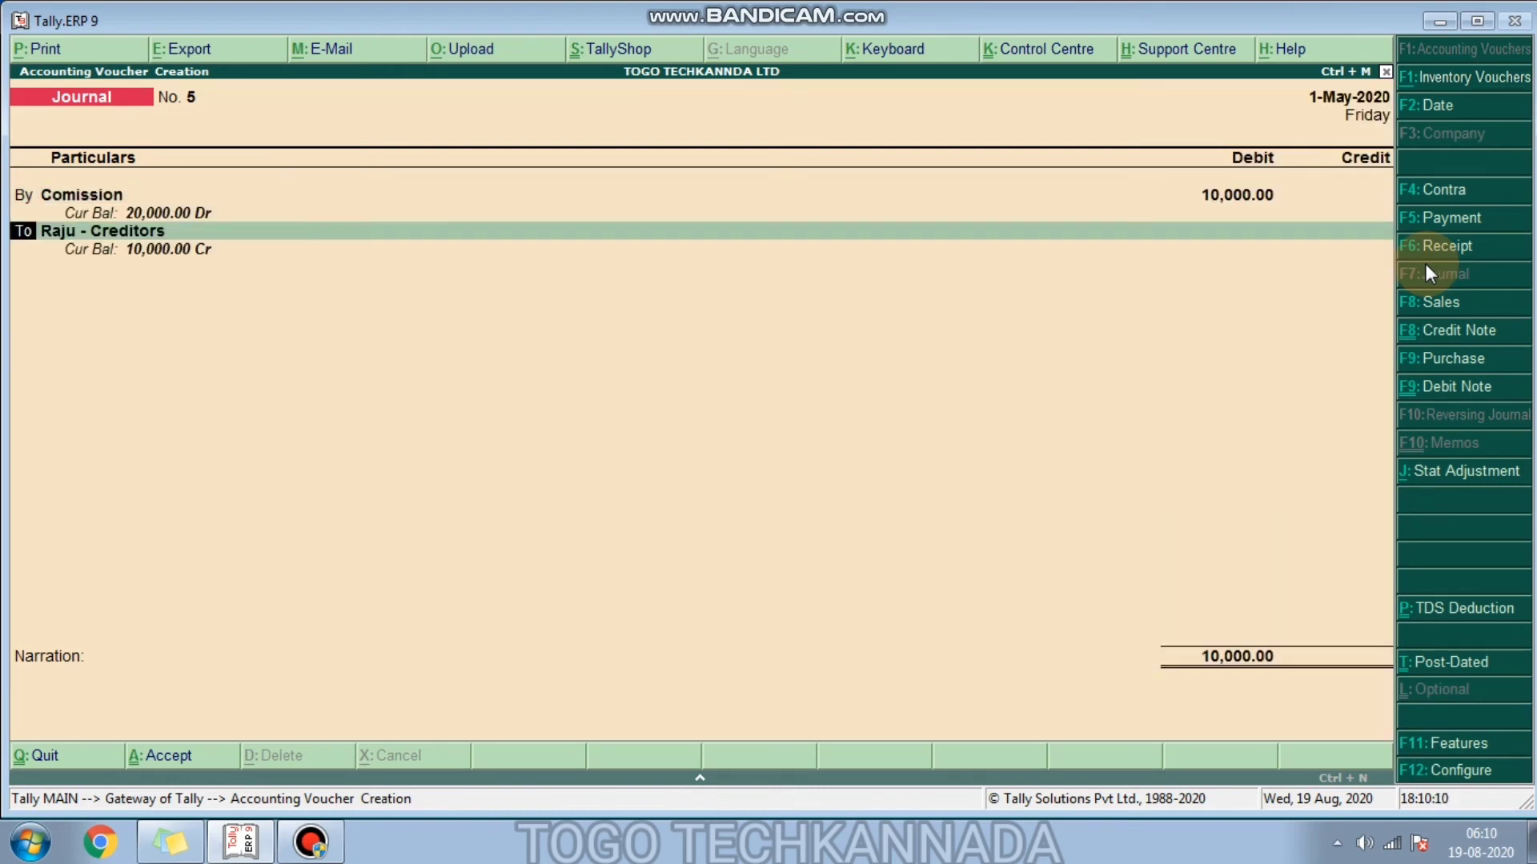
{"action": "key", "text": "Return"}
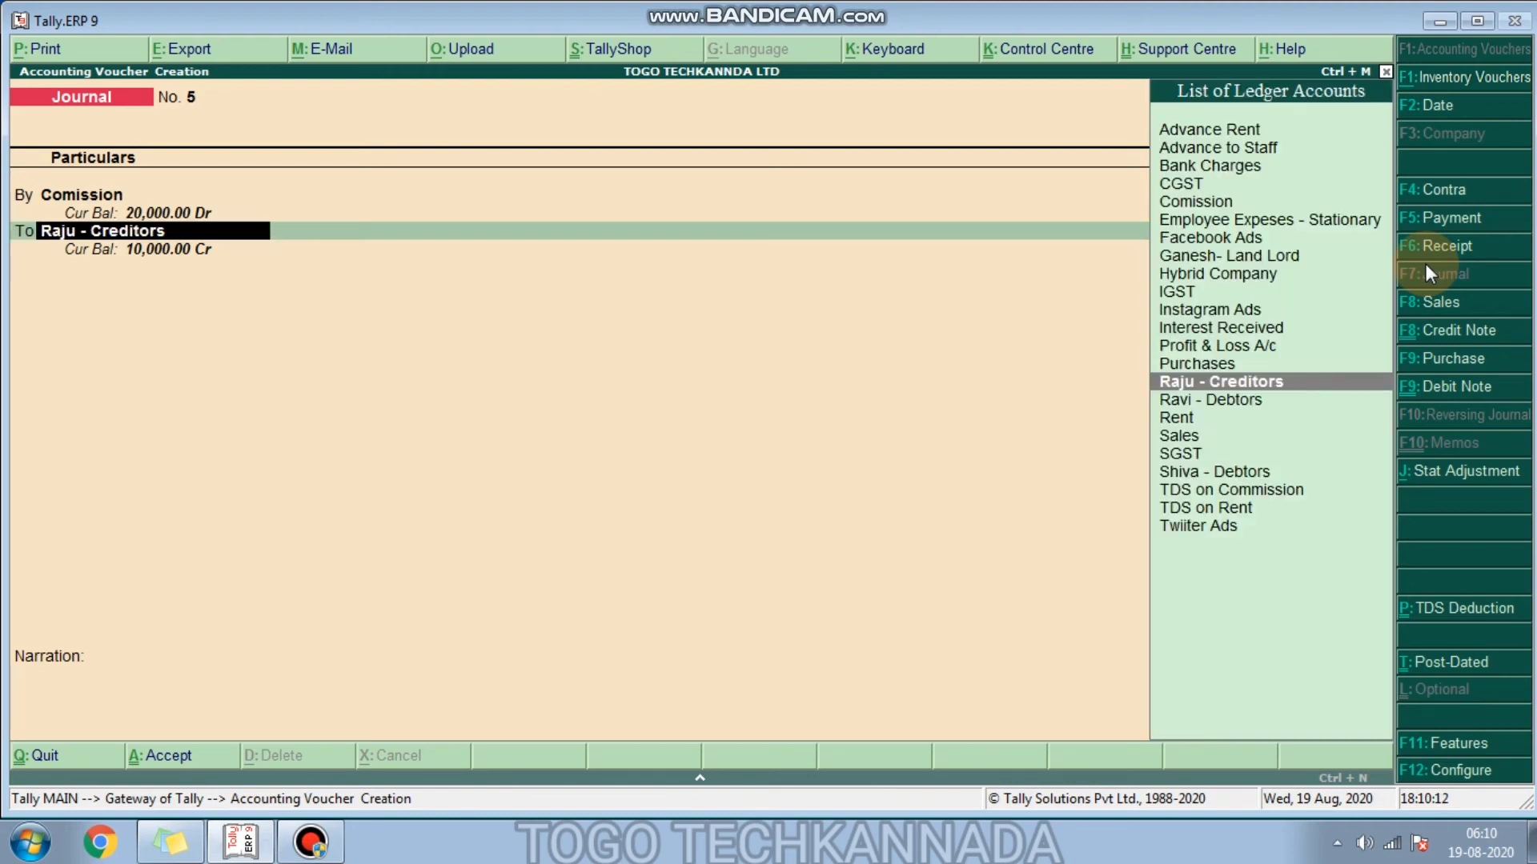
{"action": "key", "text": "Return"}
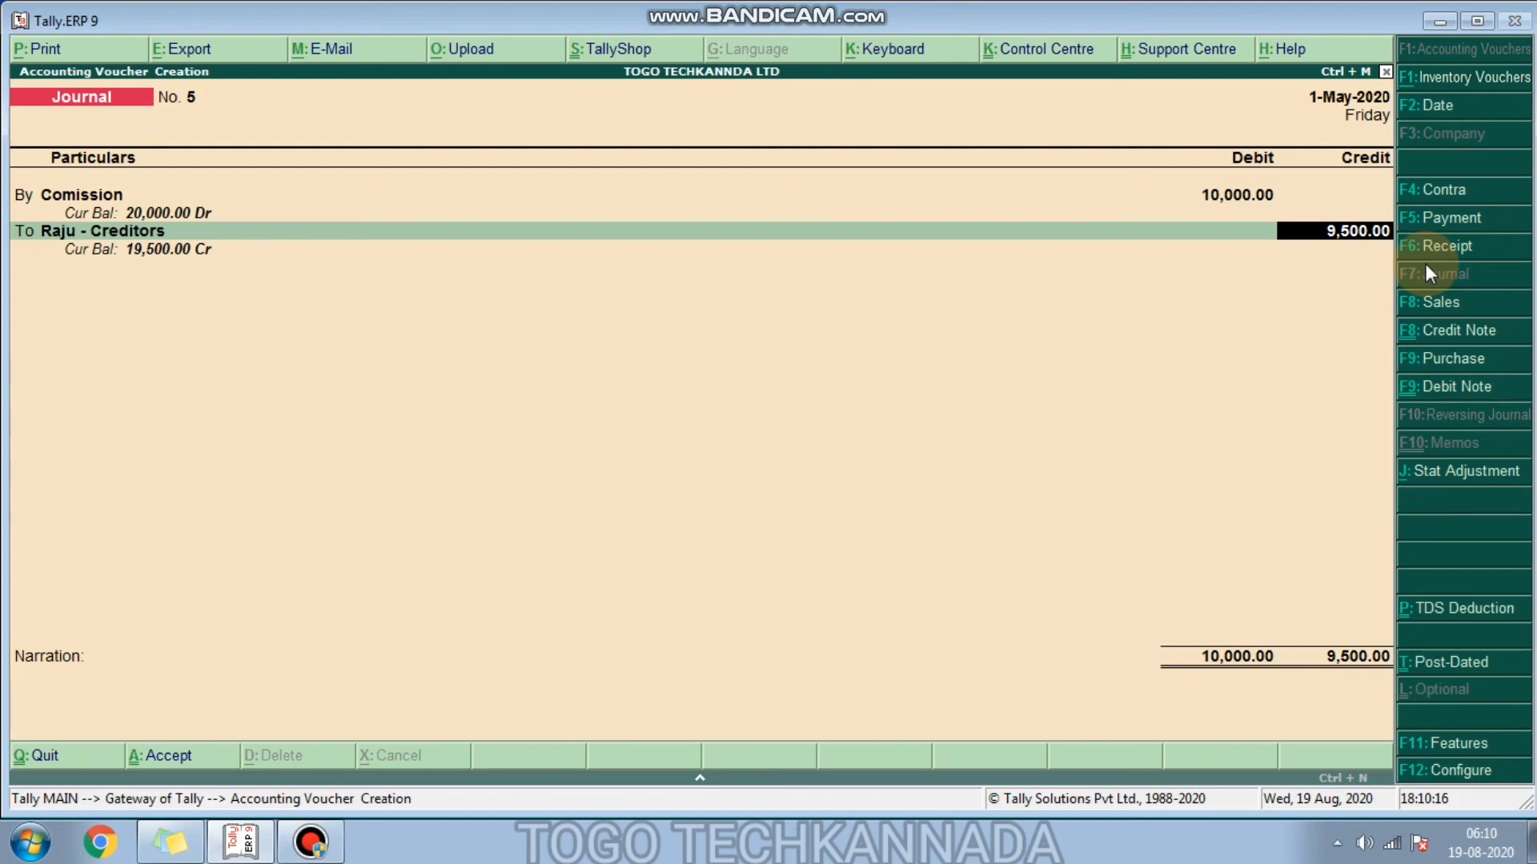
Step: Replace the credited ledger in the commission journal with Hybrid Company
{"action": "key", "text": "BackSpace"}
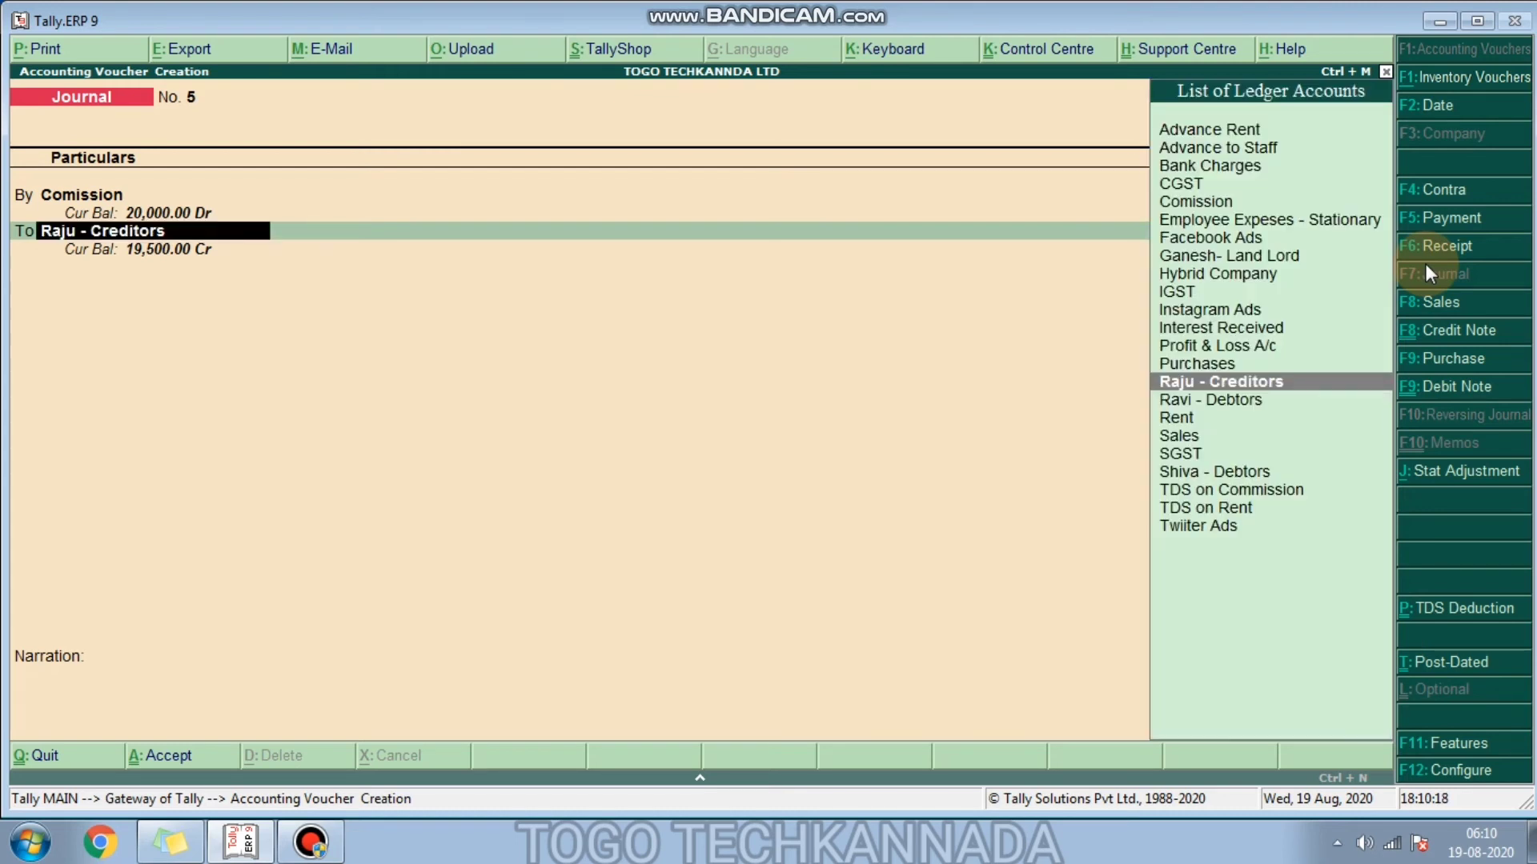
{"action": "key", "text": "Up"}
{"action": "key", "text": "Up"}
{"action": "key", "text": "Up"}
{"action": "key", "text": "Up"}
{"action": "key", "text": "Up"}
{"action": "key", "text": "Up"}
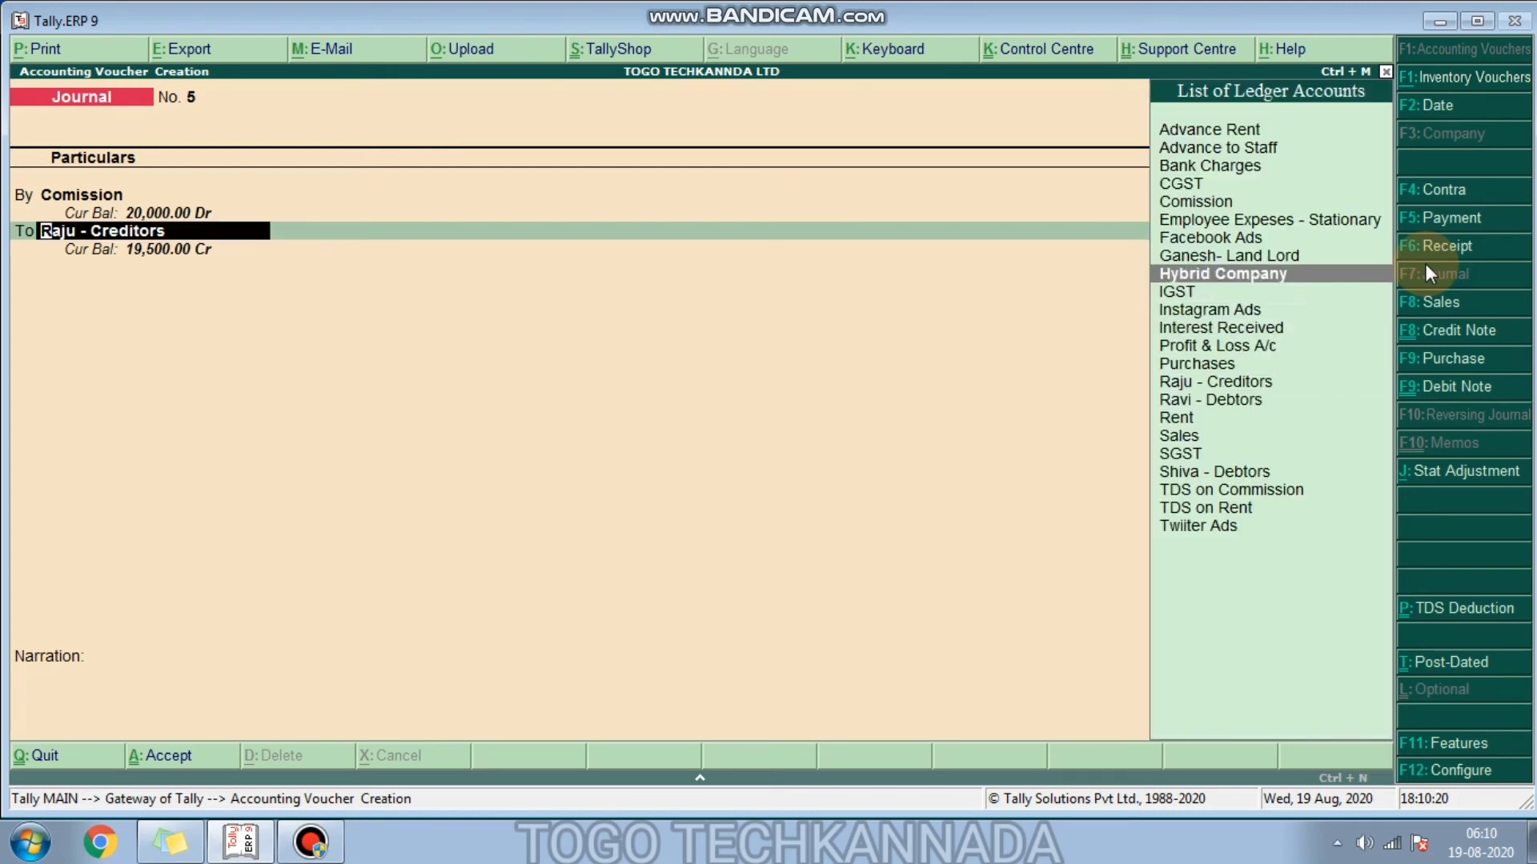
{"action": "key", "text": "Return"}
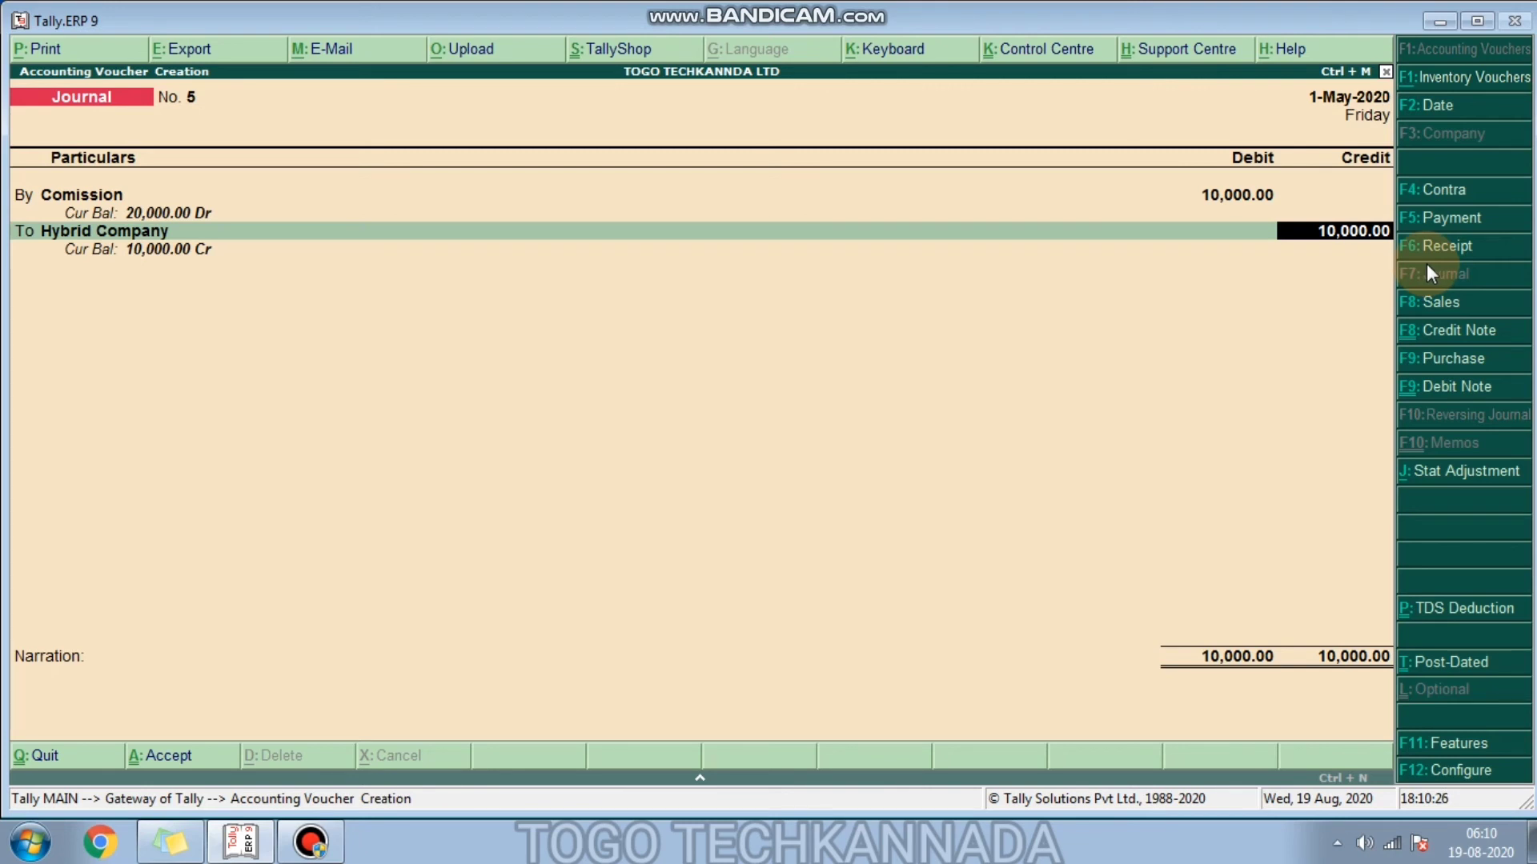
Step: Switch the credited ledger from Hybrid Company back to the individual creditor's ledger and accept the amount
{"action": "key", "text": "BackSpace"}
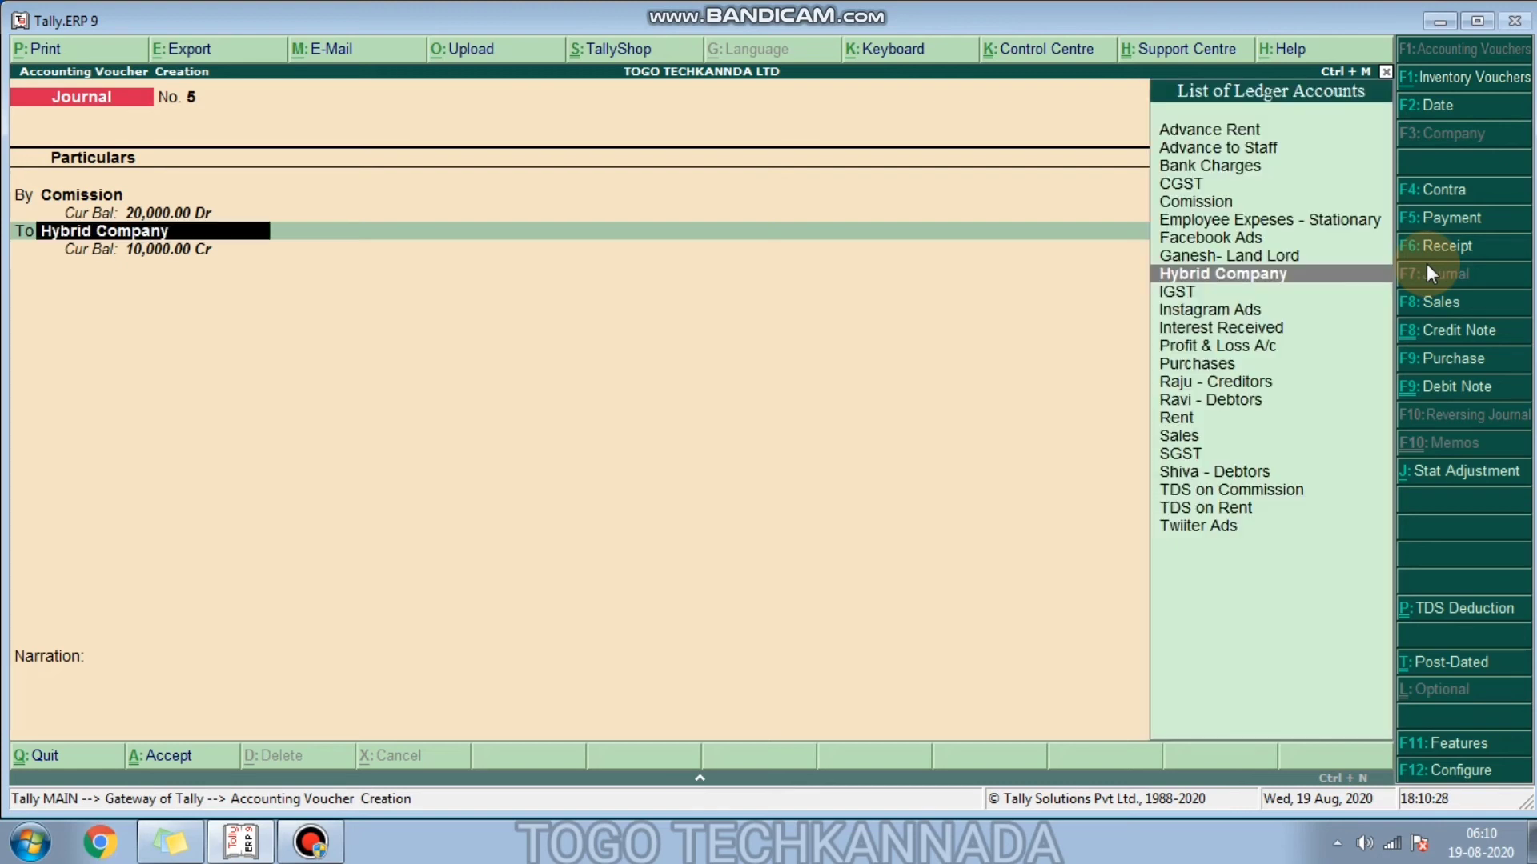
{"action": "type", "text": "Raj"}
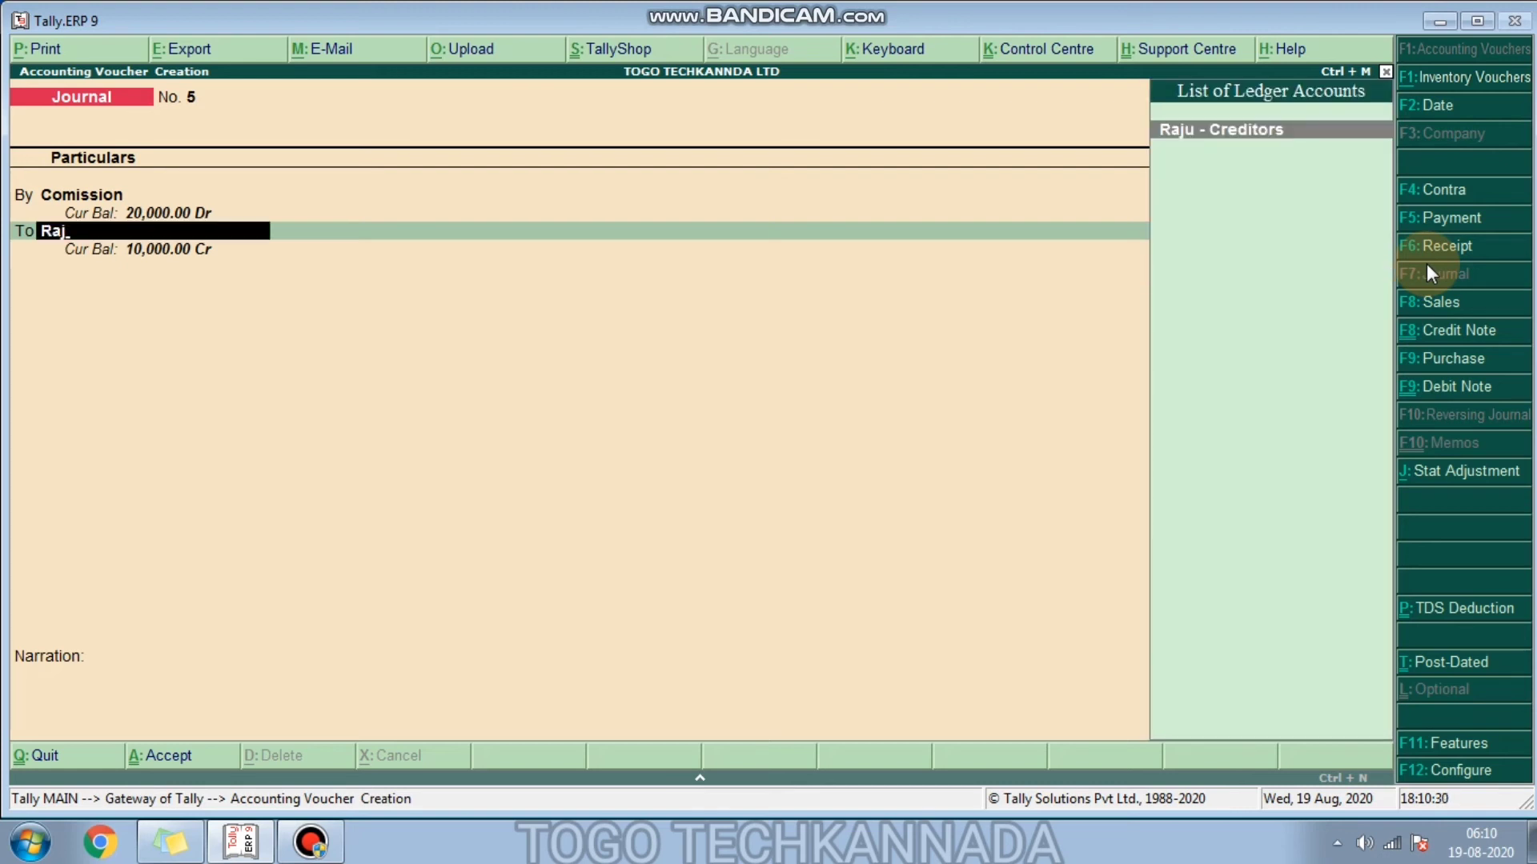
{"action": "key", "text": "Return"}
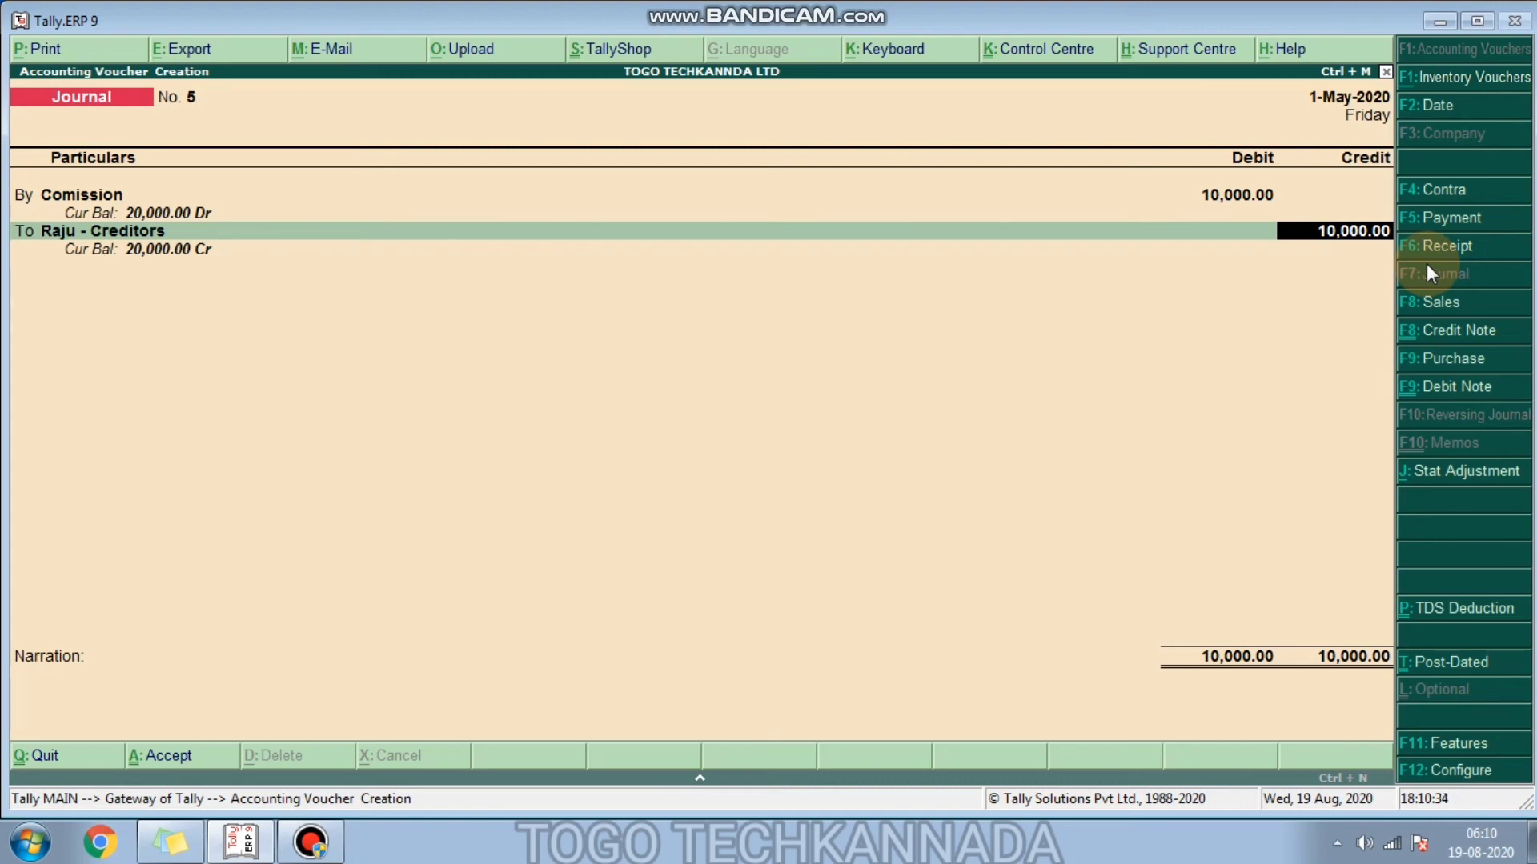
{"action": "key", "text": "Return"}
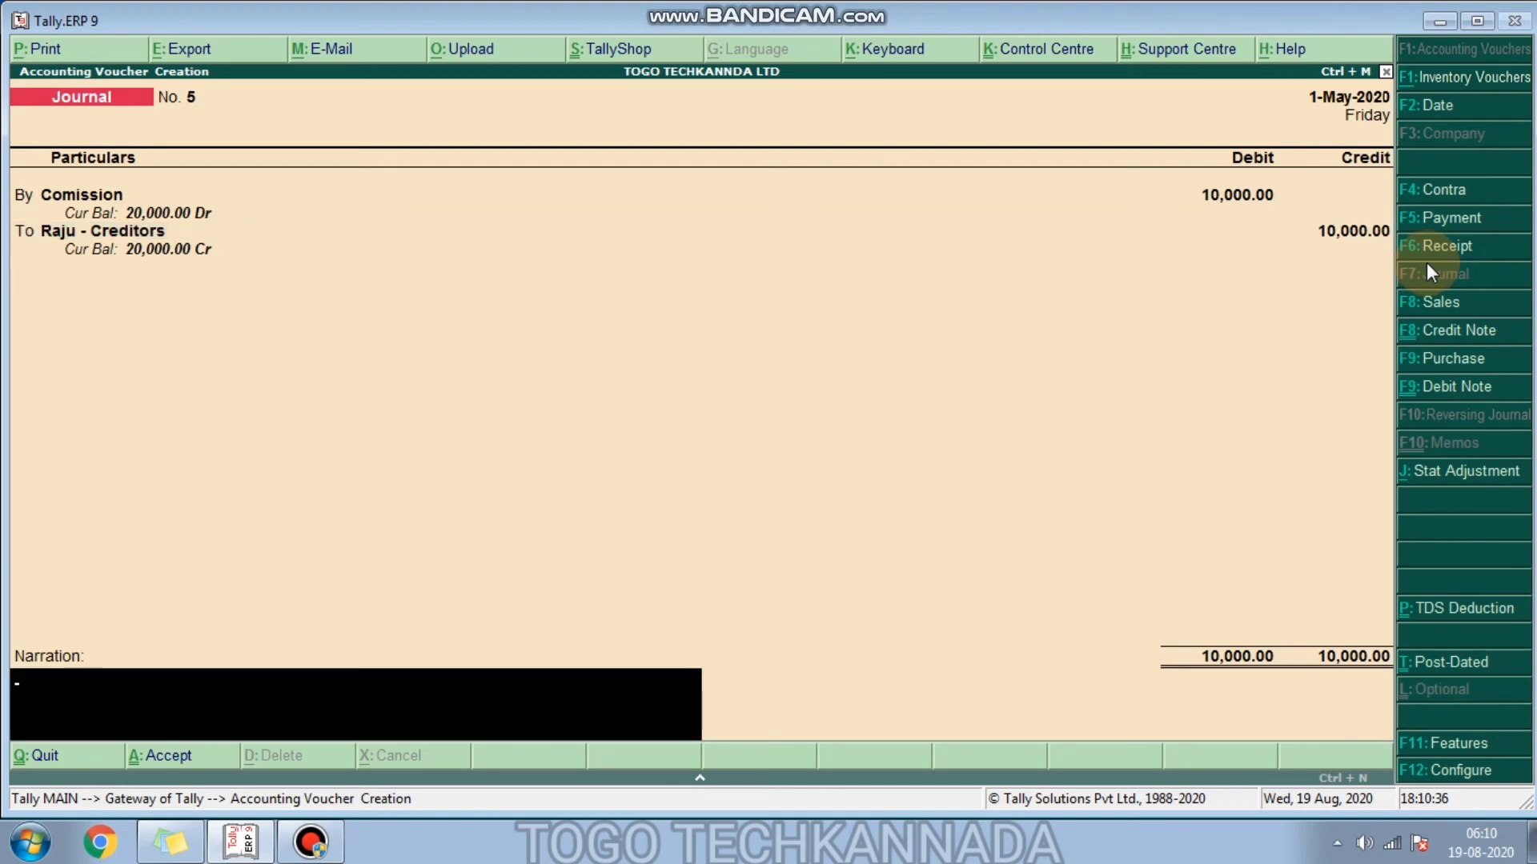
Step: Go back through the entries and discard the unsaved commission journal, leaving a blank voucher
{"action": "key", "text": "BackSpace"}
{"action": "key", "text": "BackSpace"}
{"action": "key", "text": "BackSpace"}
{"action": "key", "text": "BackSpace"}
{"action": "key", "text": "BackSpace"}
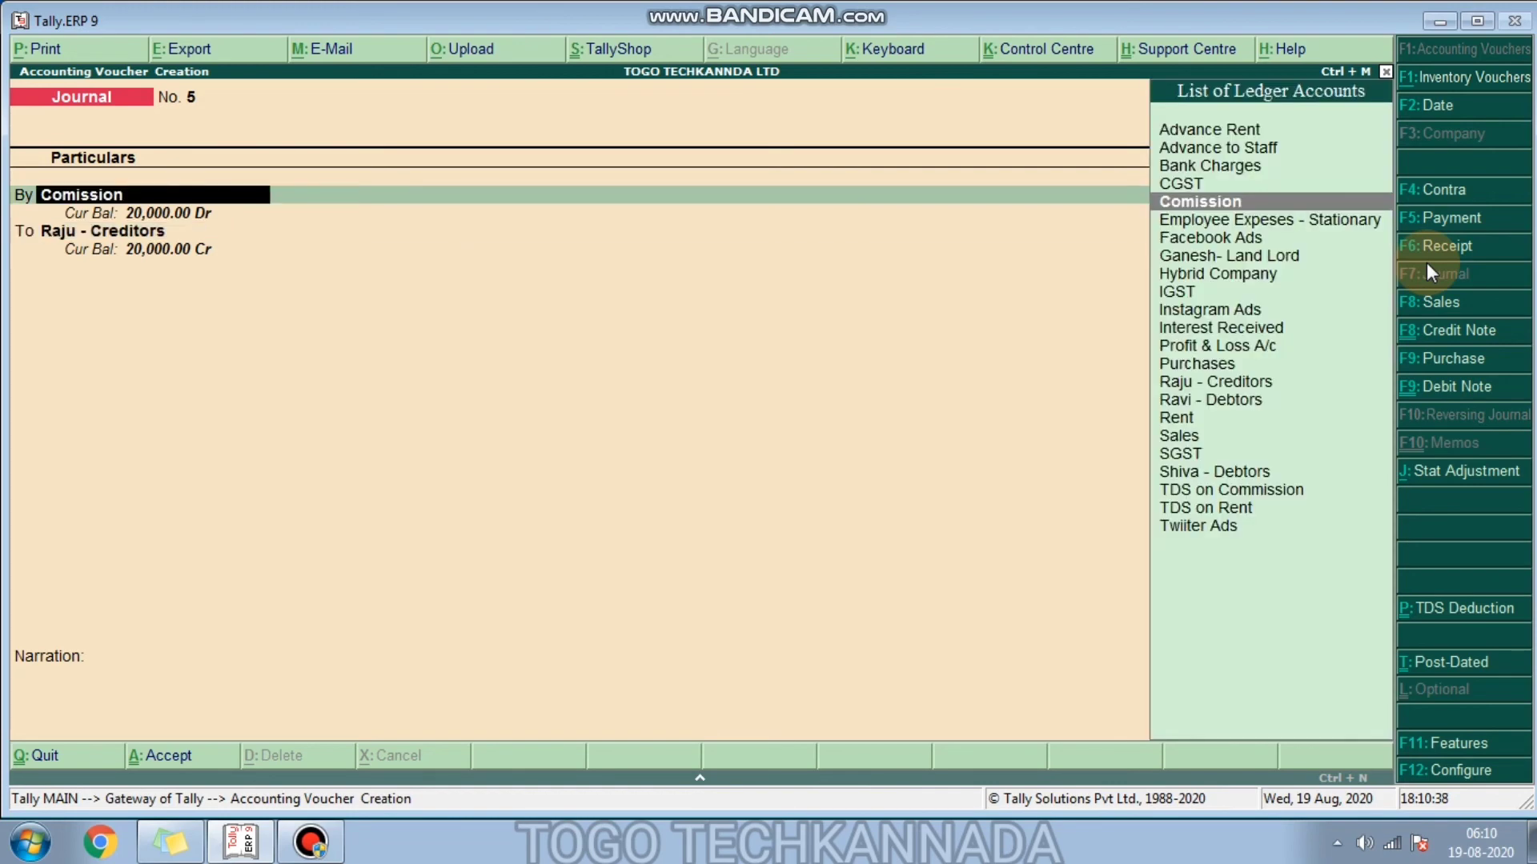
{"action": "key", "text": "Escape"}
{"action": "key", "text": "Escape"}
{"action": "key", "text": "Return"}
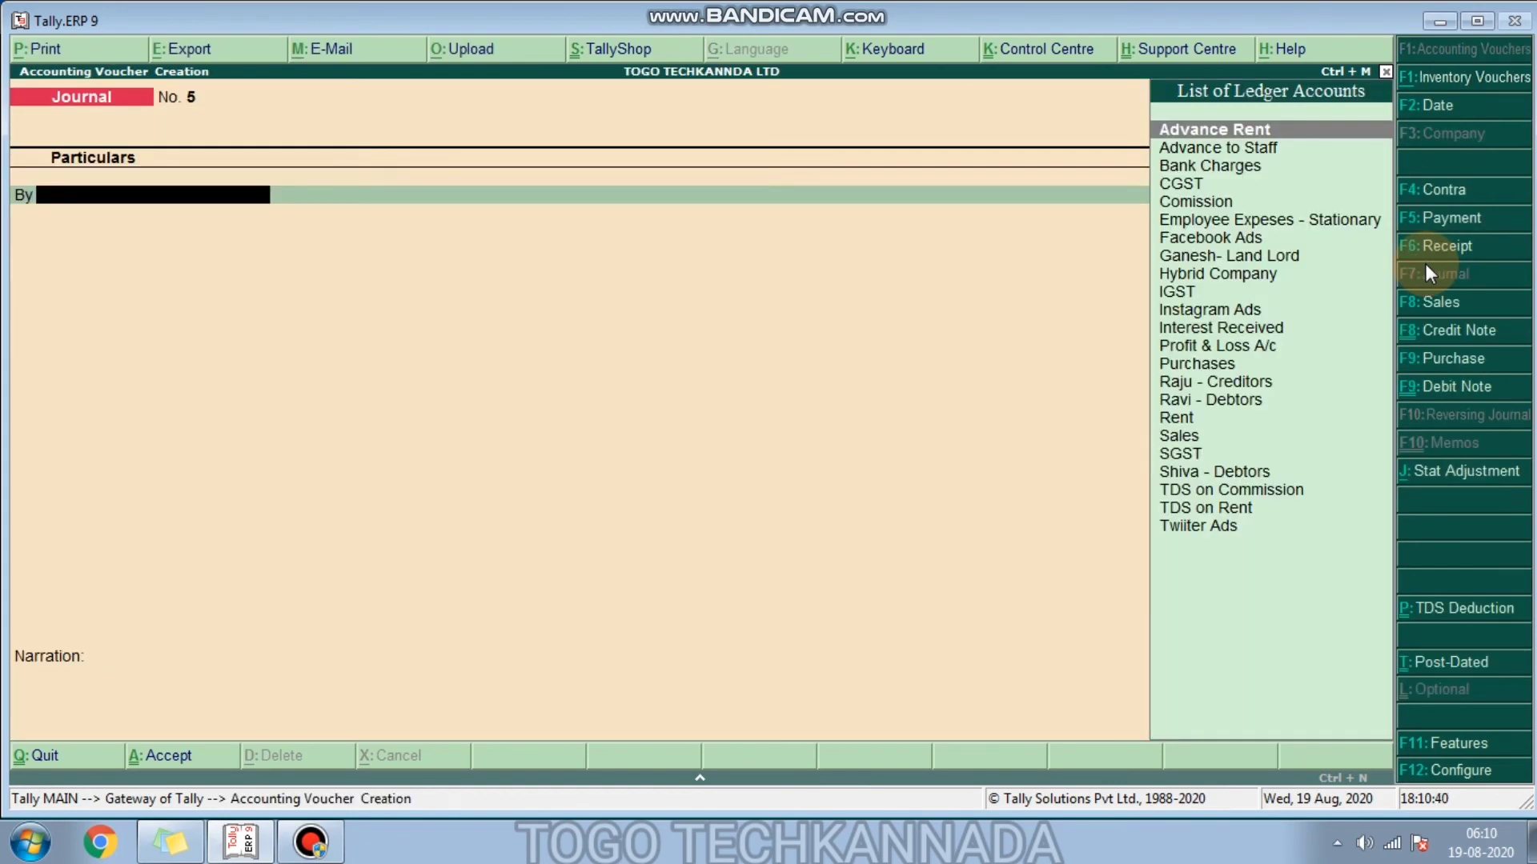
Step: Debit the Comission ledger 10,000 in the blank 1-May-2020 journal and select the individual creditor's ledger for the credit
{"action": "type", "text": "Com"}
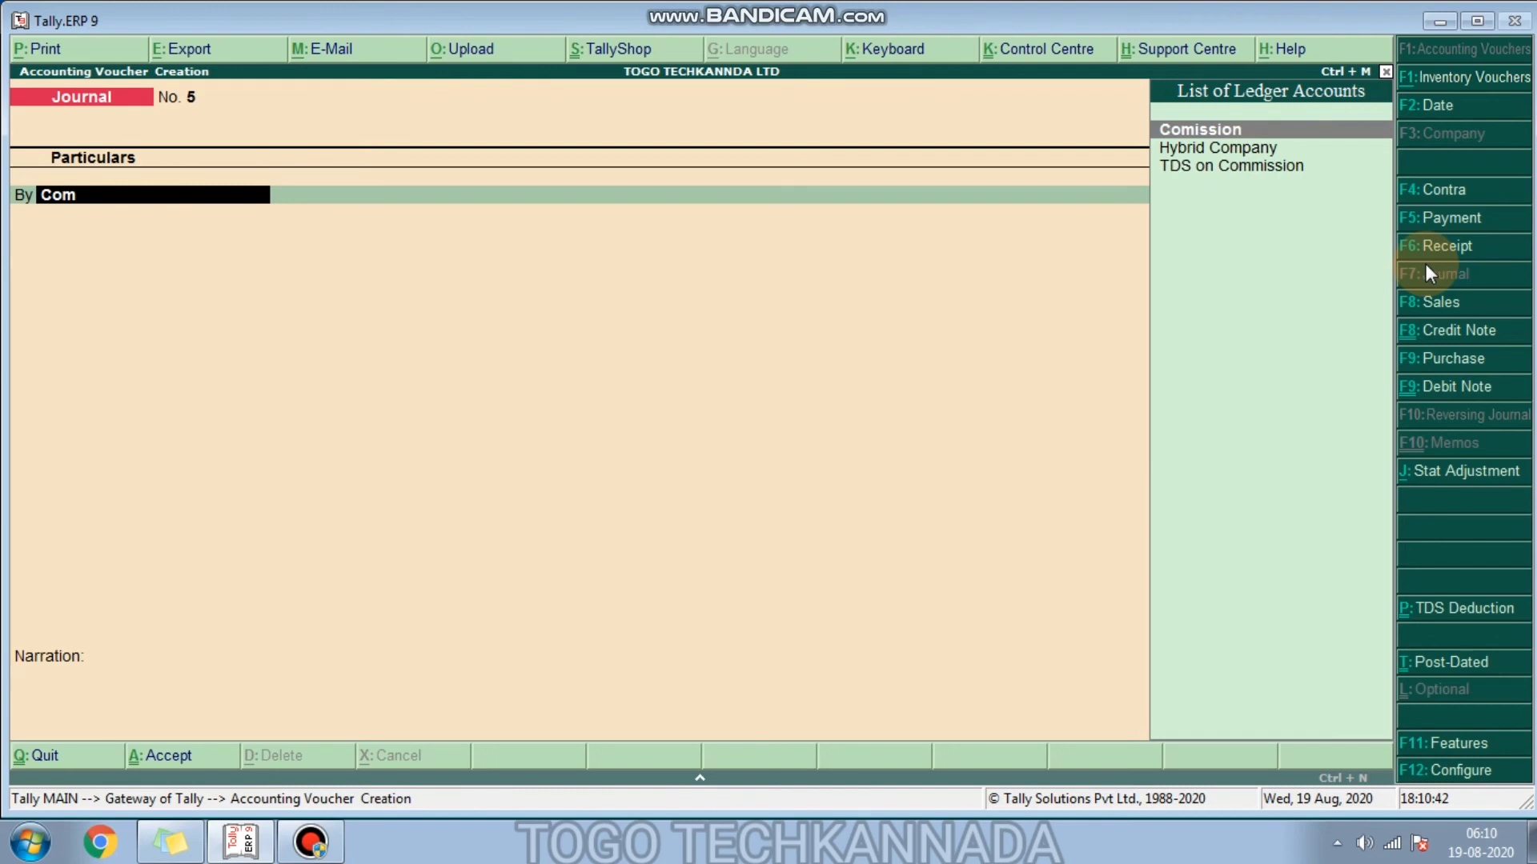
{"action": "key", "text": "Return"}
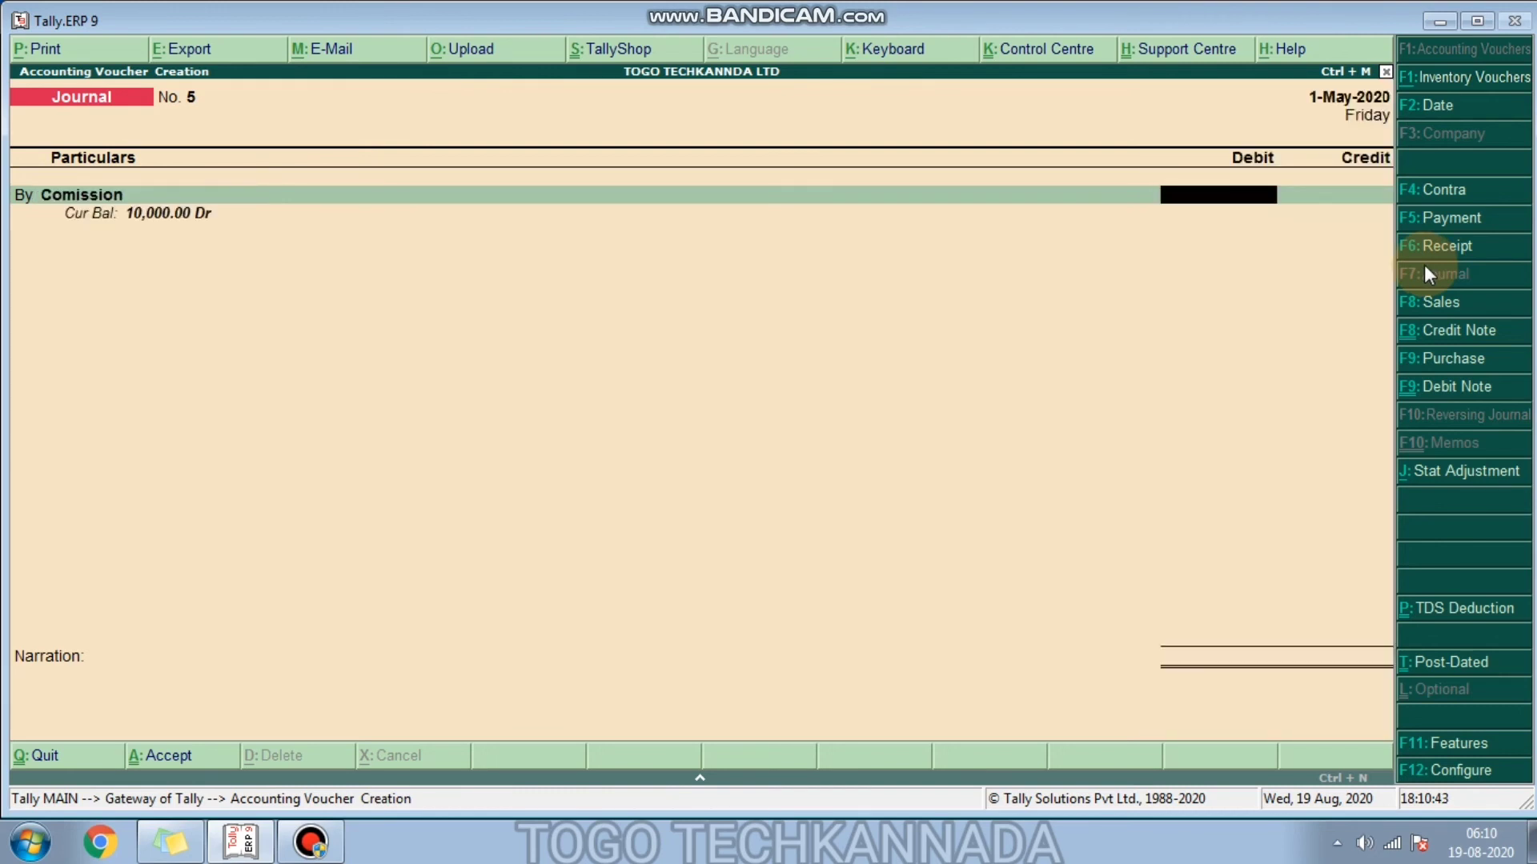
{"action": "type", "text": "10000"}
{"action": "key", "text": "Return"}
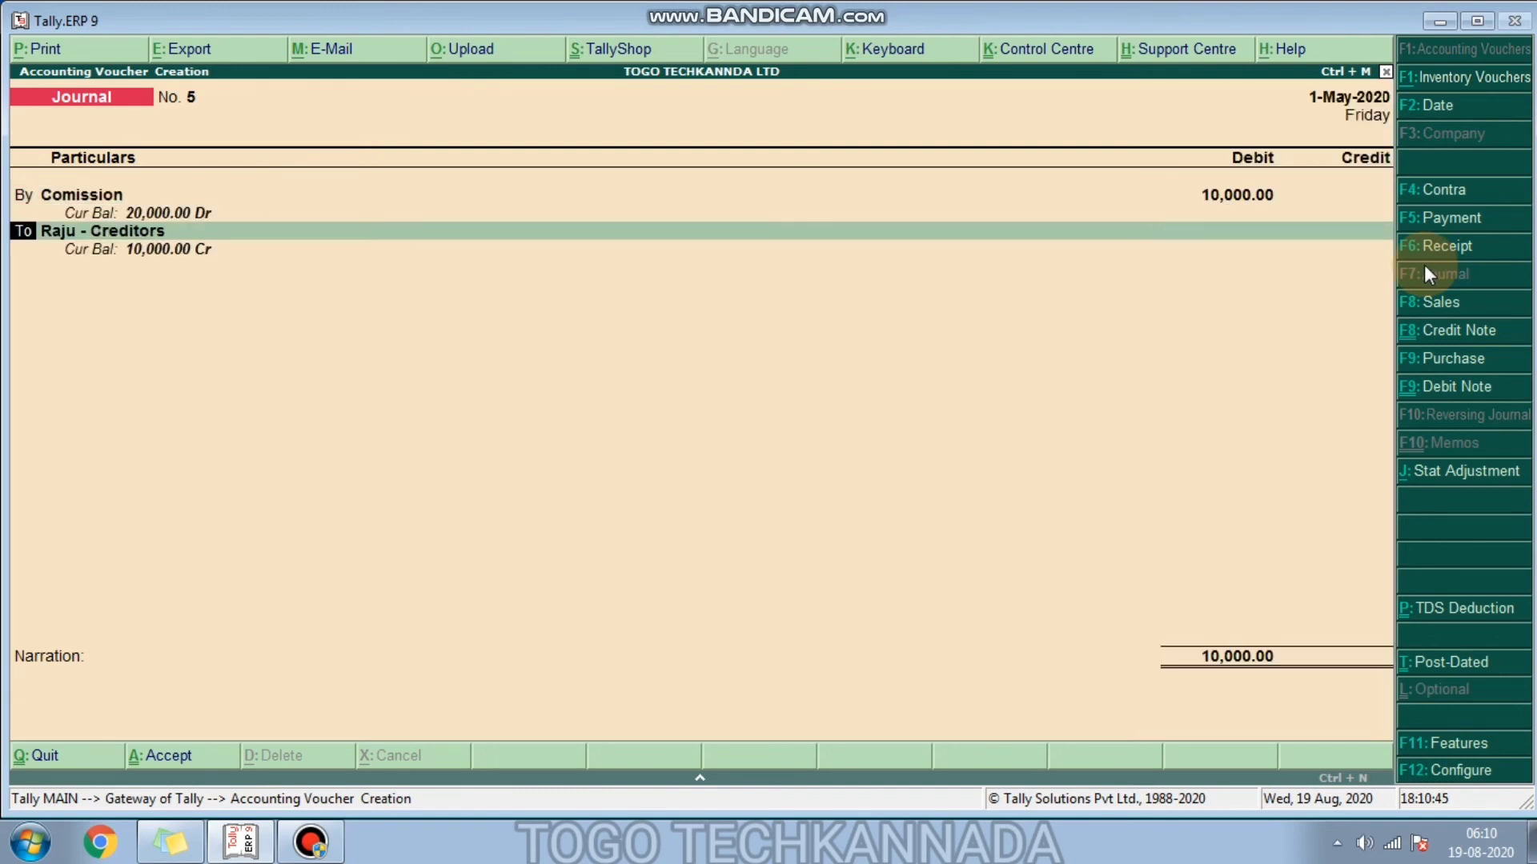
{"action": "key", "text": "Return"}
{"action": "key", "text": "Return"}
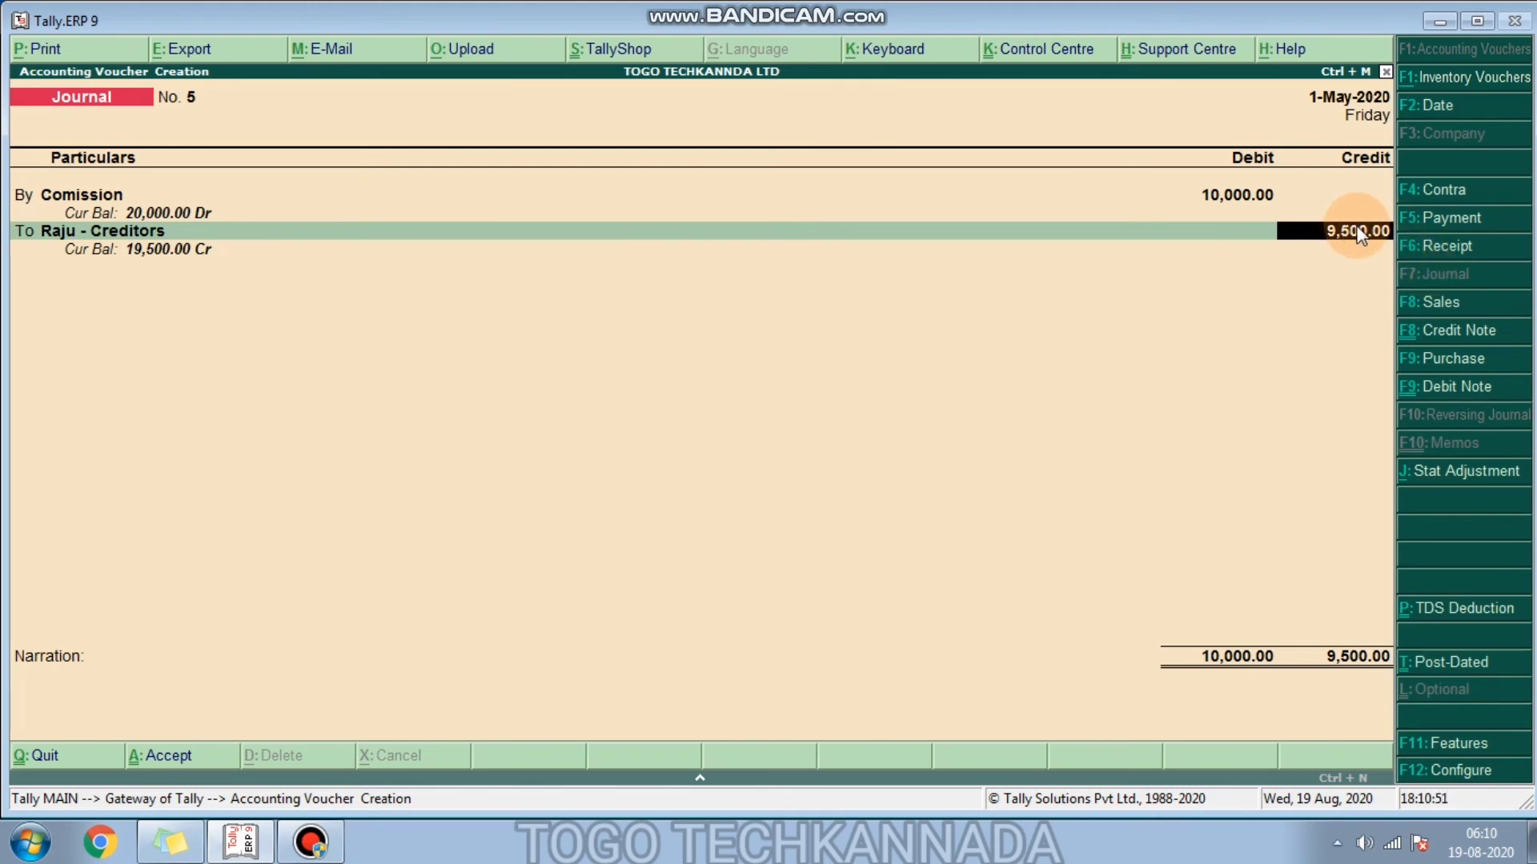
Step: Calculate 5% TDS on the commission in the built-in calculator with 10000*5/100
{"action": "key", "text": "ctrl+n"}
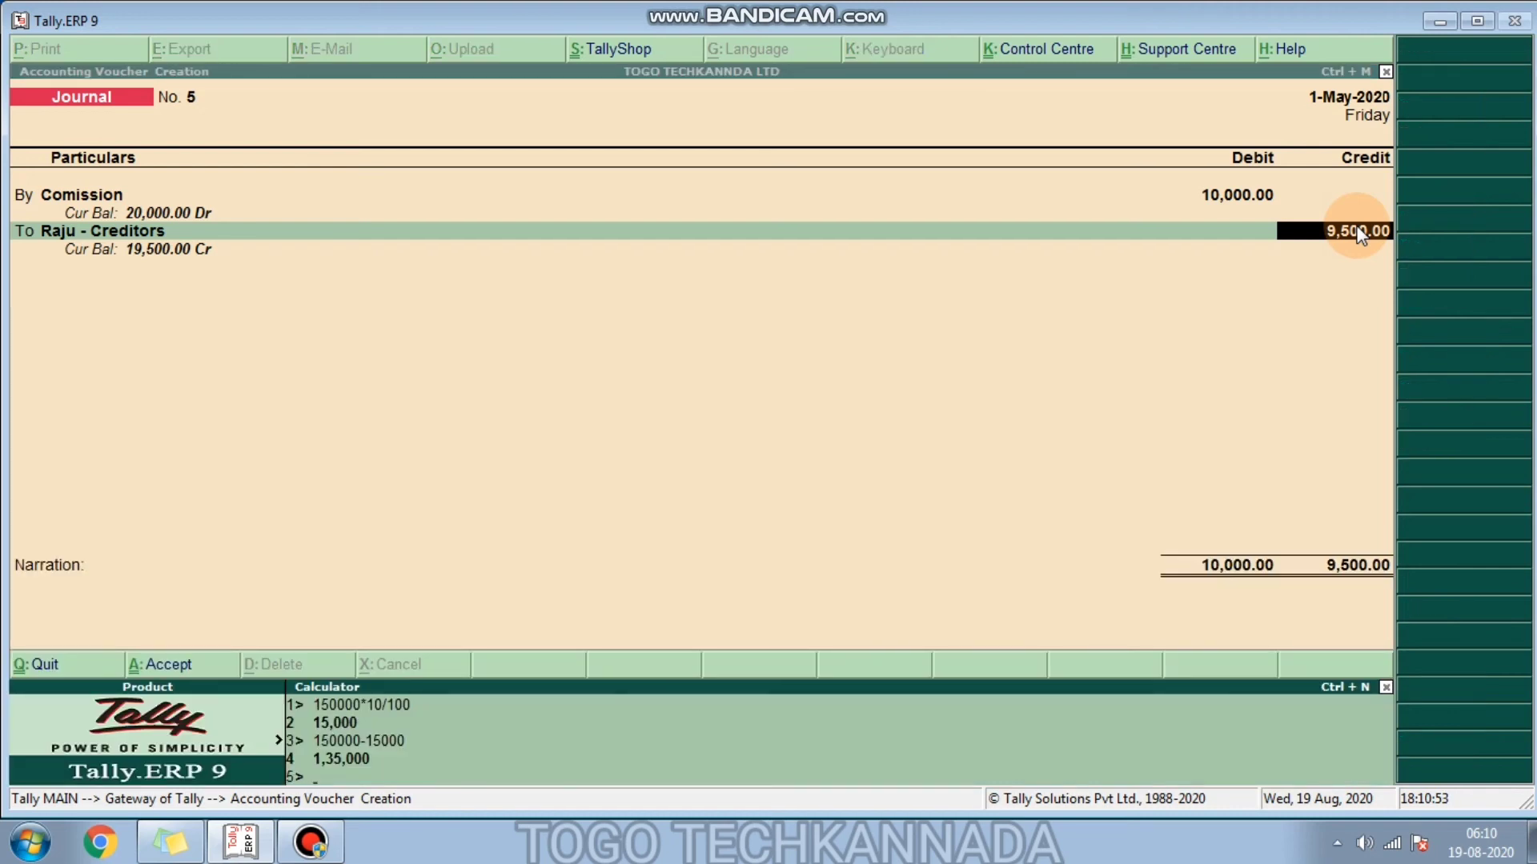
{"action": "type", "text": "10000*5/100"}
{"action": "key", "text": "Return"}
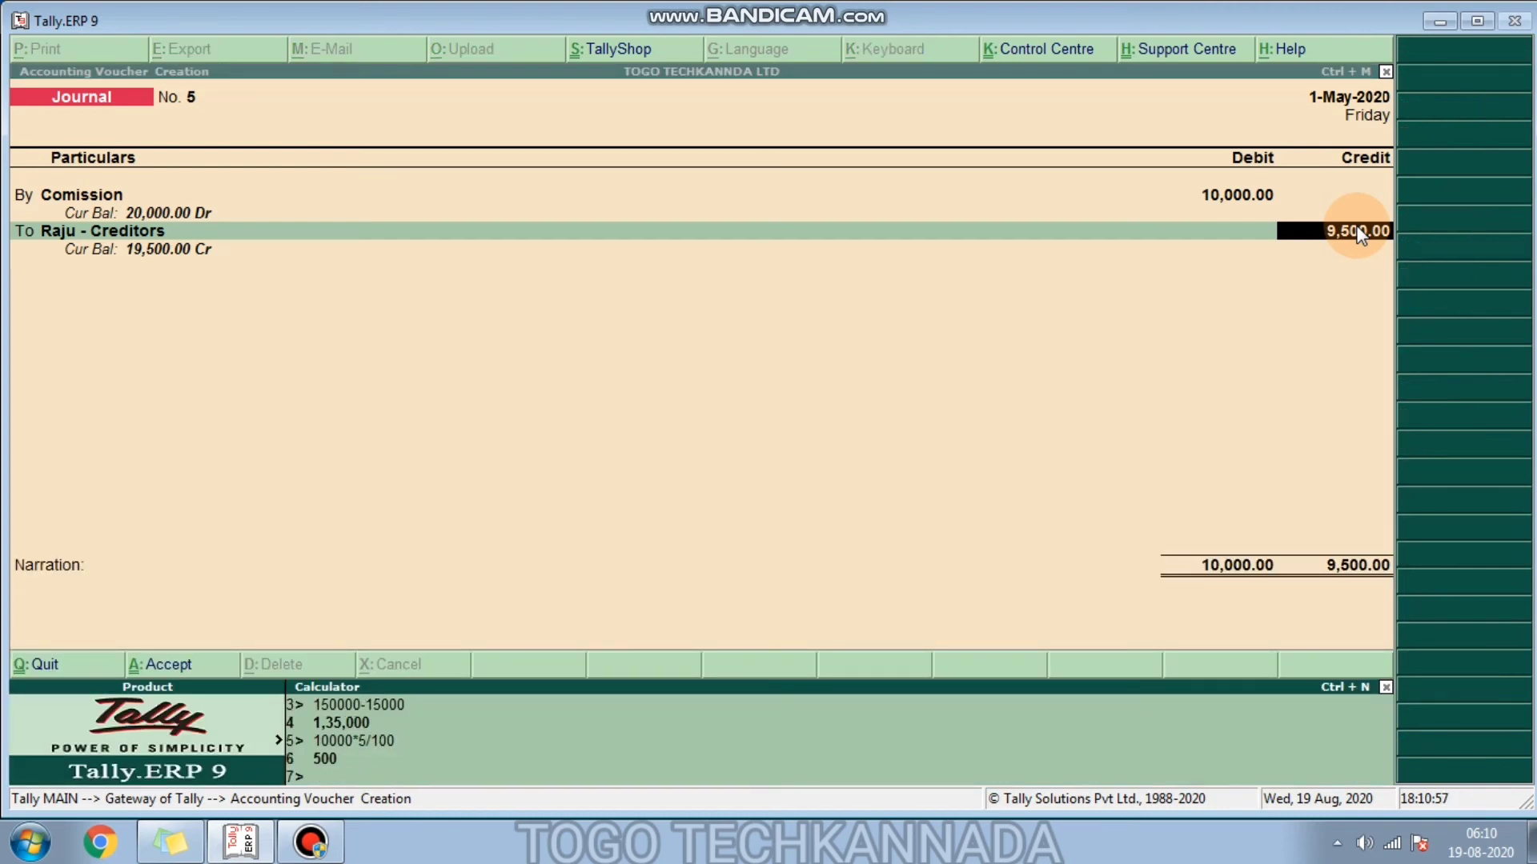
Step: Calculate the net commission with 10000-500 in the built-in calculator and accept 9,500 as the individual creditor's credit amount
{"action": "type", "text": "10000-500"}
{"action": "key", "text": "Return"}
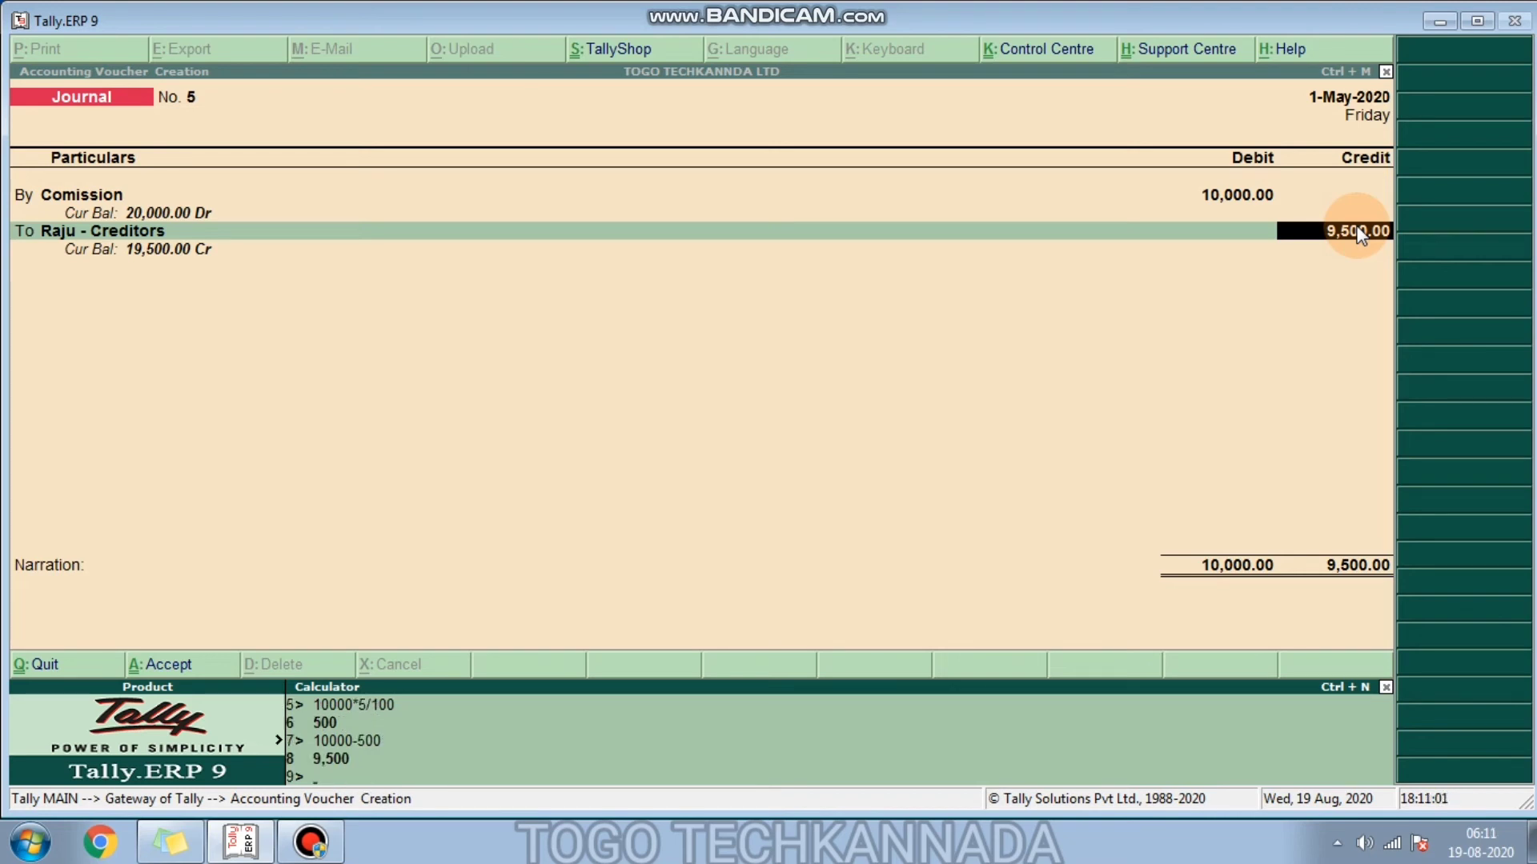
{"action": "key", "text": "ctrl+m"}
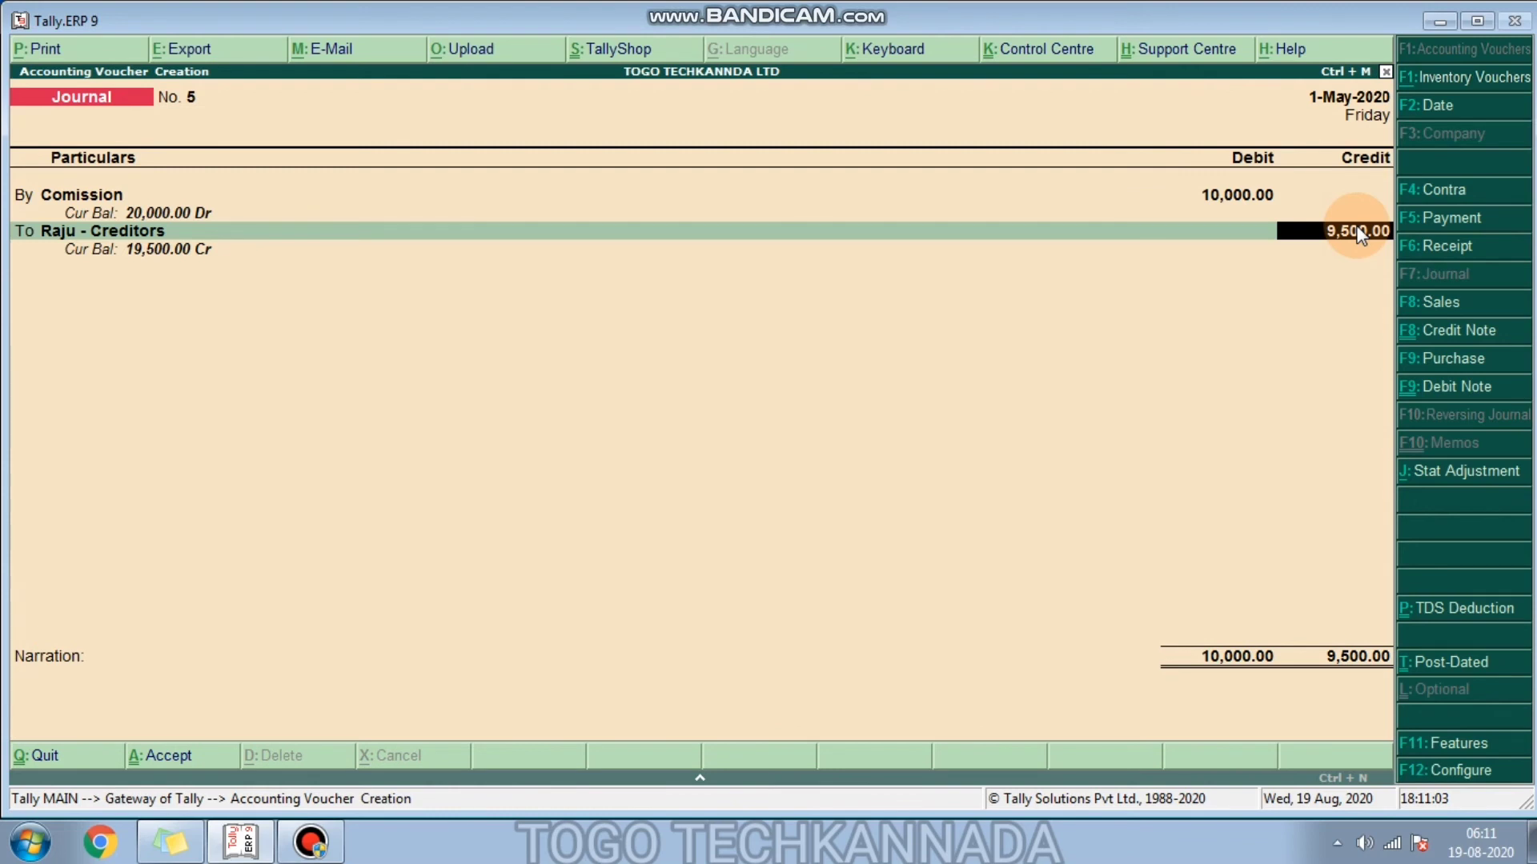
{"action": "key", "text": "Return"}
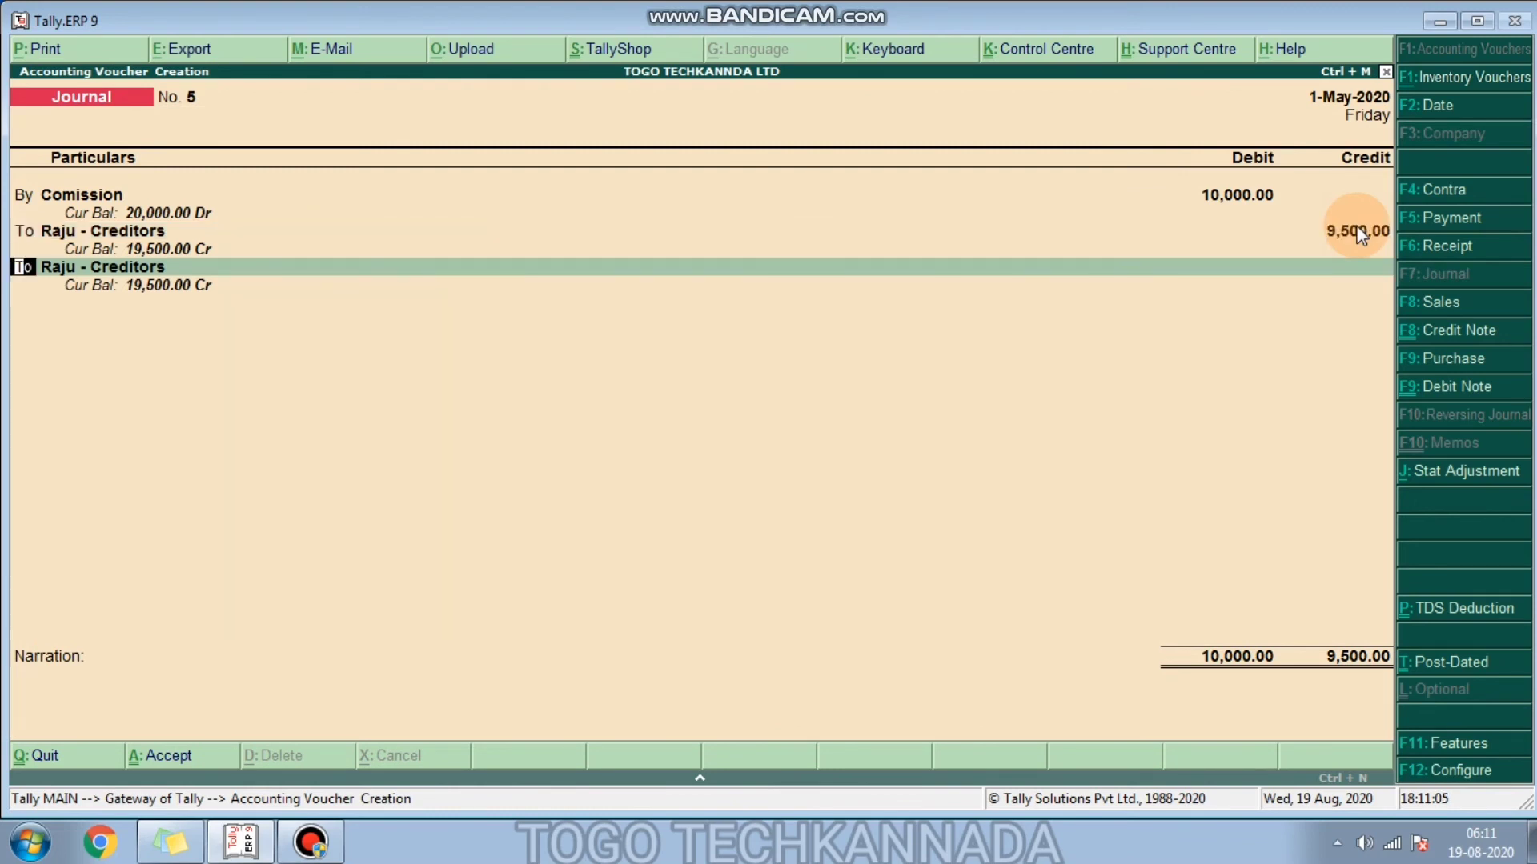
Step: Credit the TDS on Commission ledger 500 as the journal's next line
{"action": "key", "text": "Return"}
{"action": "type", "text": "Tds"}
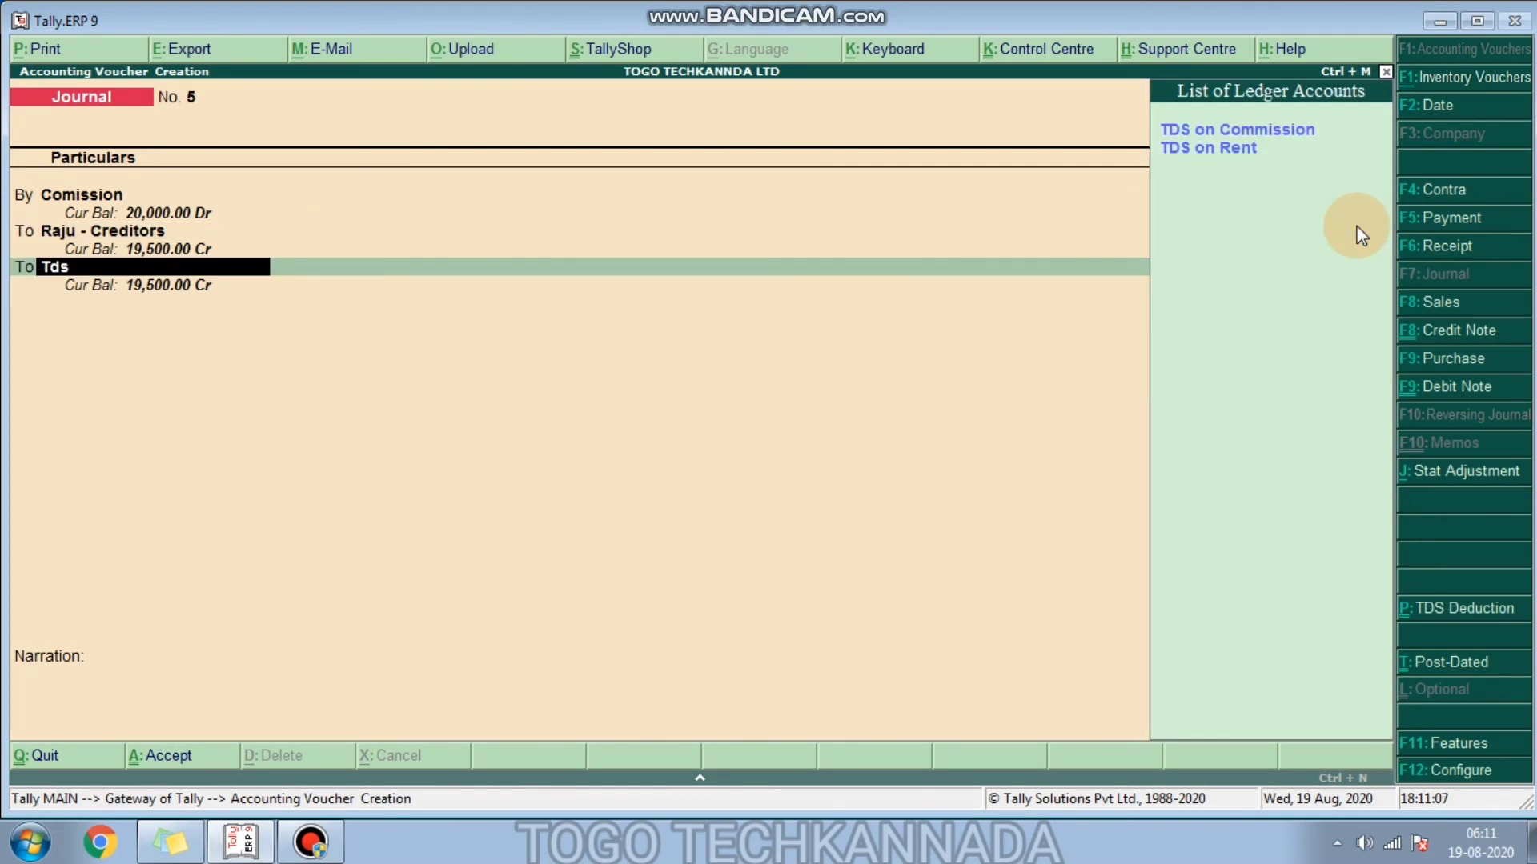
{"action": "key", "text": "Return"}
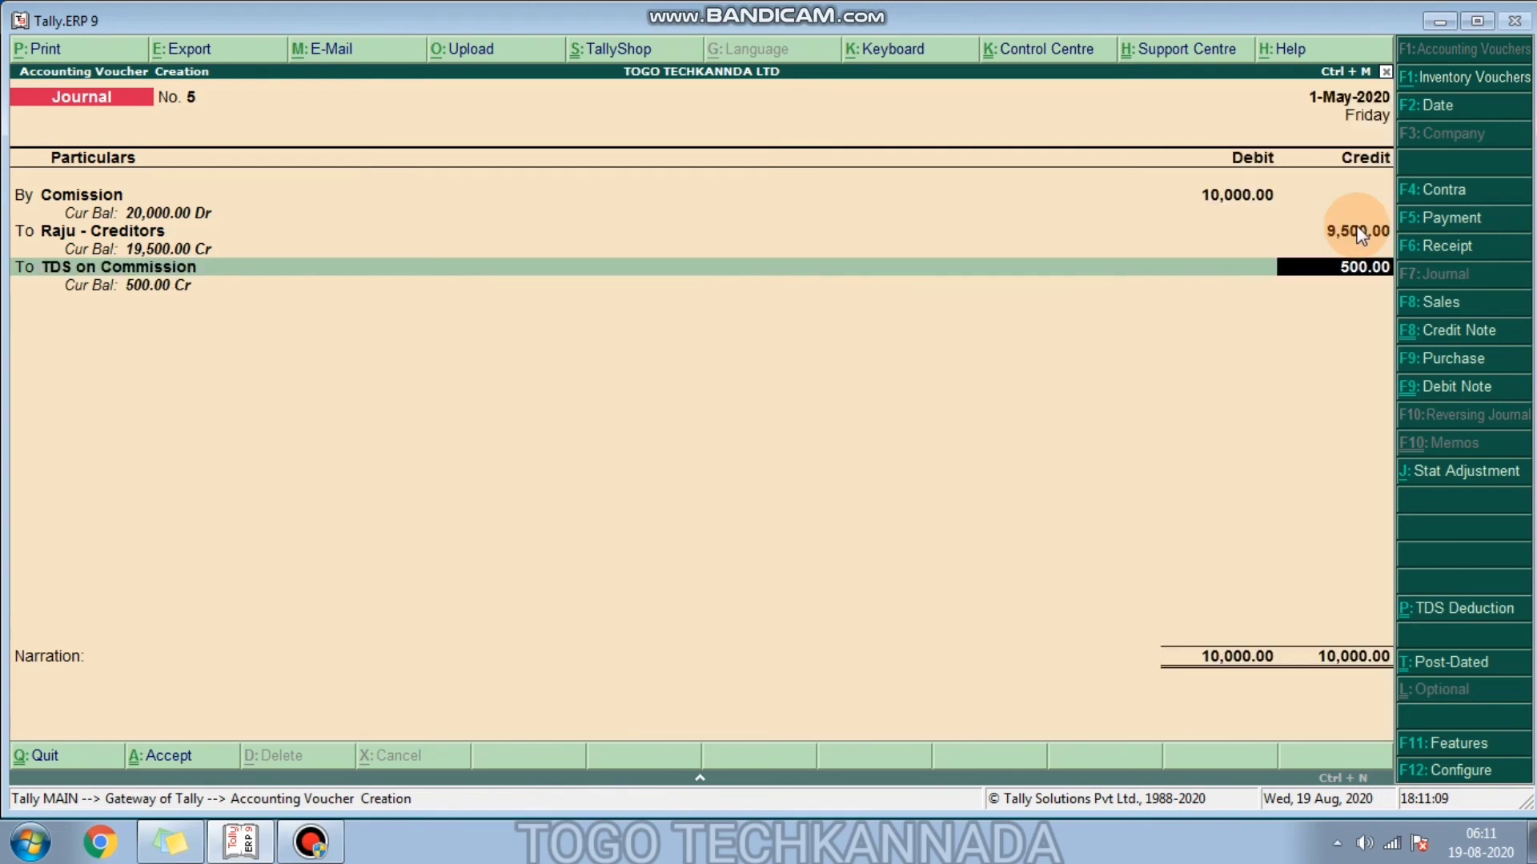
{"action": "key", "text": "Return"}
Step: Enter the narration "Being Commission May-2020" and accept the commission journal
{"action": "type", "text": "Bei"}
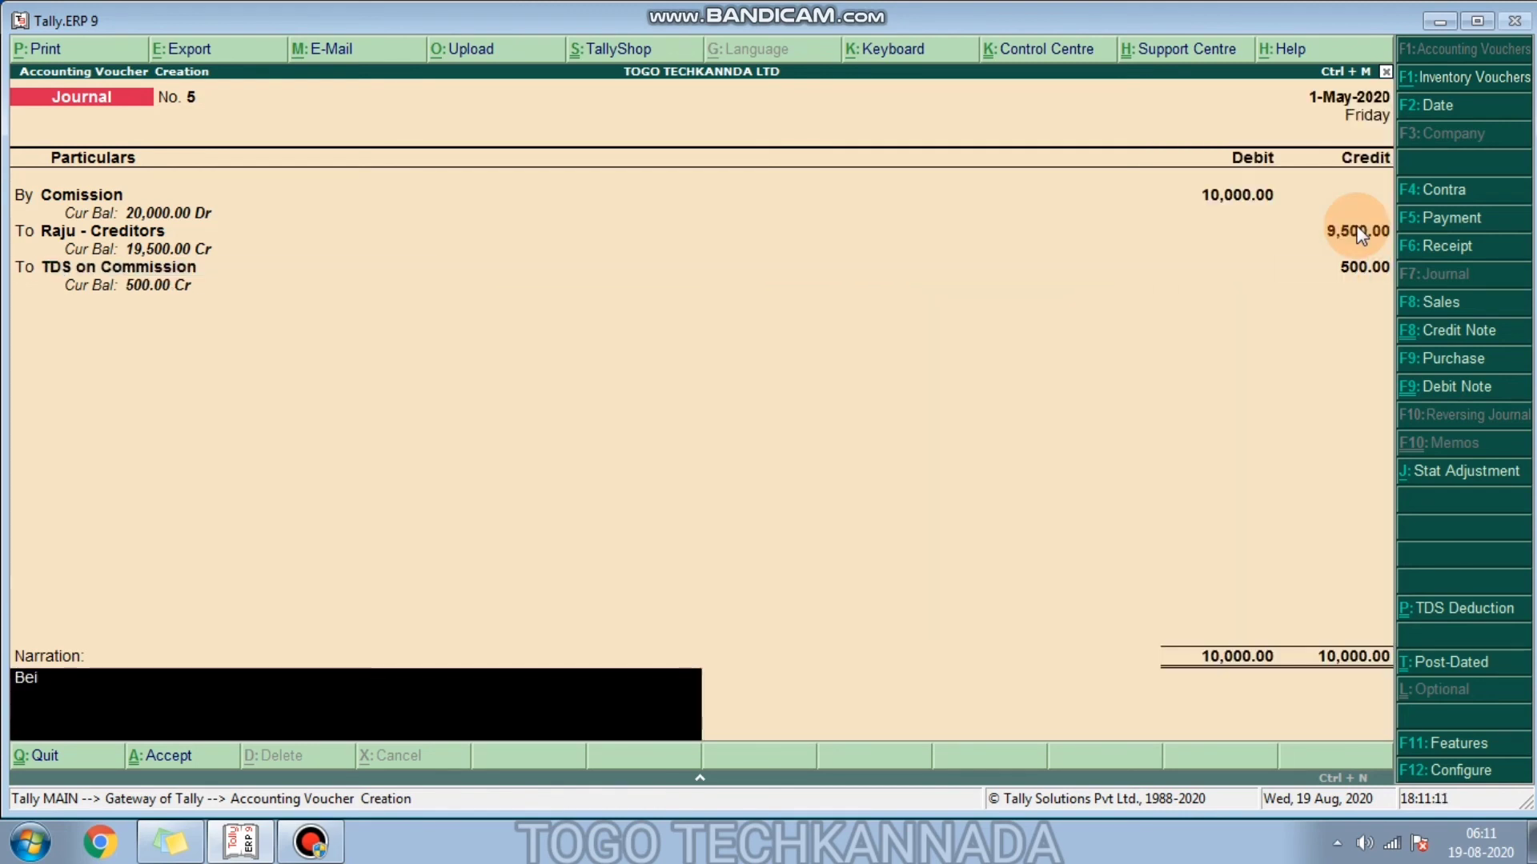
{"action": "type", "text": "ng TDScom"}
{"action": "key", "text": "BackSpace"}
{"action": "key", "text": "BackSpace"}
{"action": "key", "text": "BackSpace"}
{"action": "key", "text": "BackSpace"}
{"action": "key", "text": "BackSpace"}
{"action": "key", "text": "BackSpace"}
{"action": "type", "text": "Commission"}
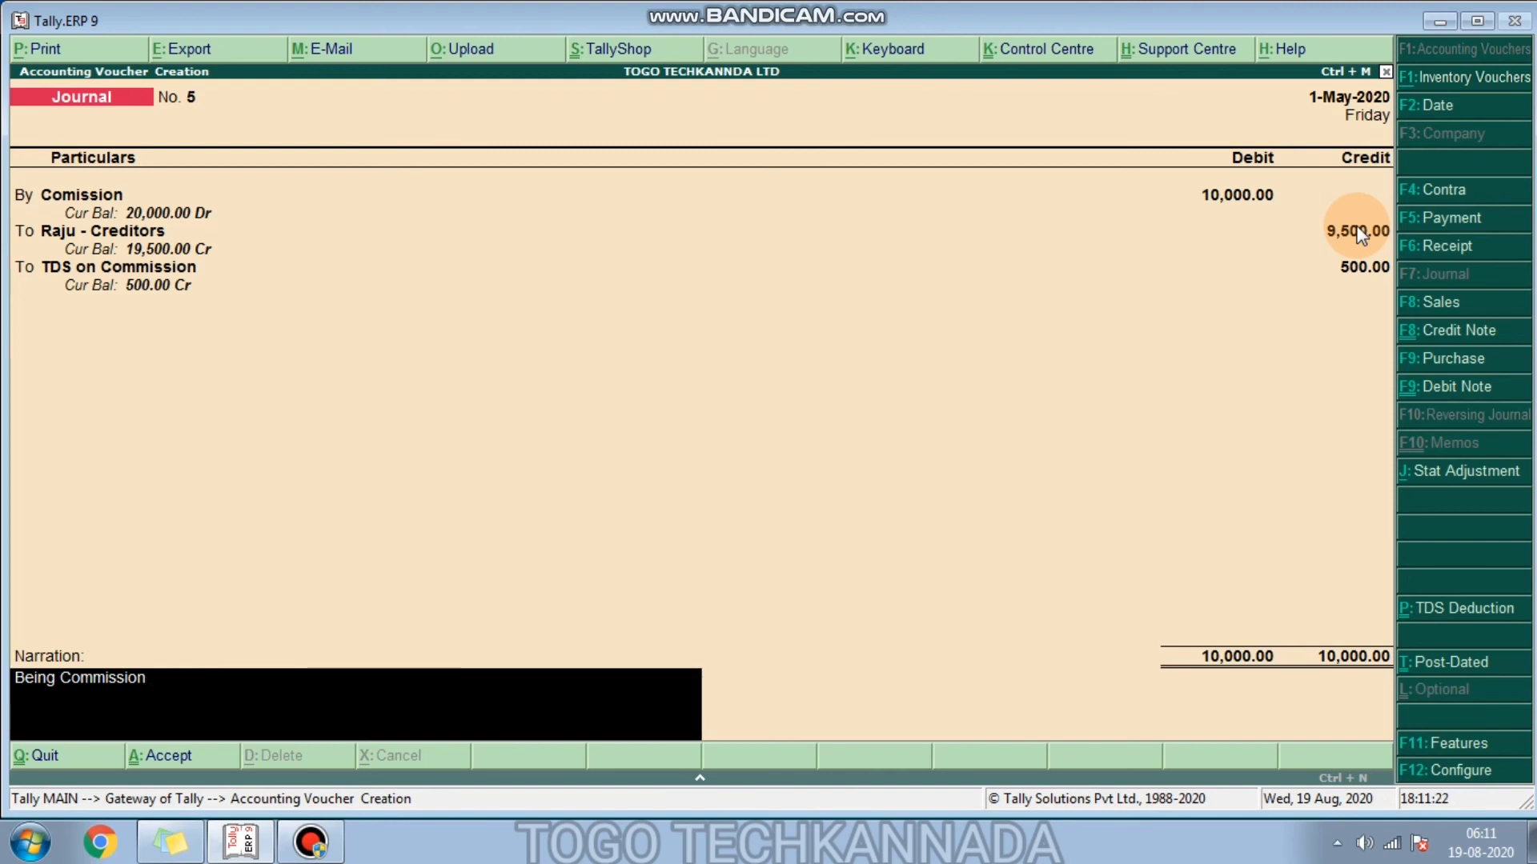
{"action": "type", "text": " May-2020"}
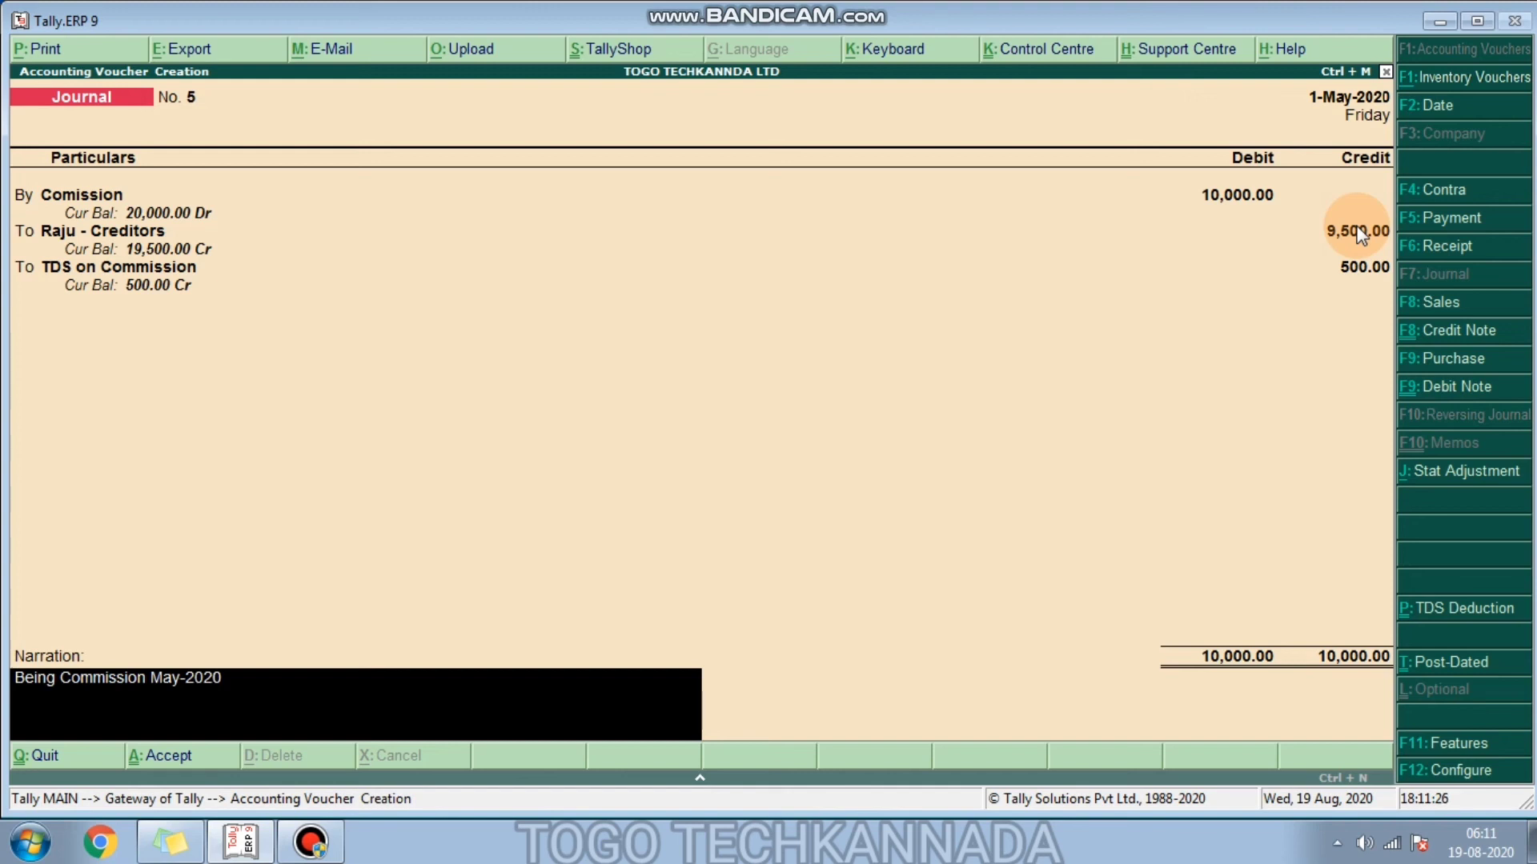
{"action": "key", "text": "Return"}
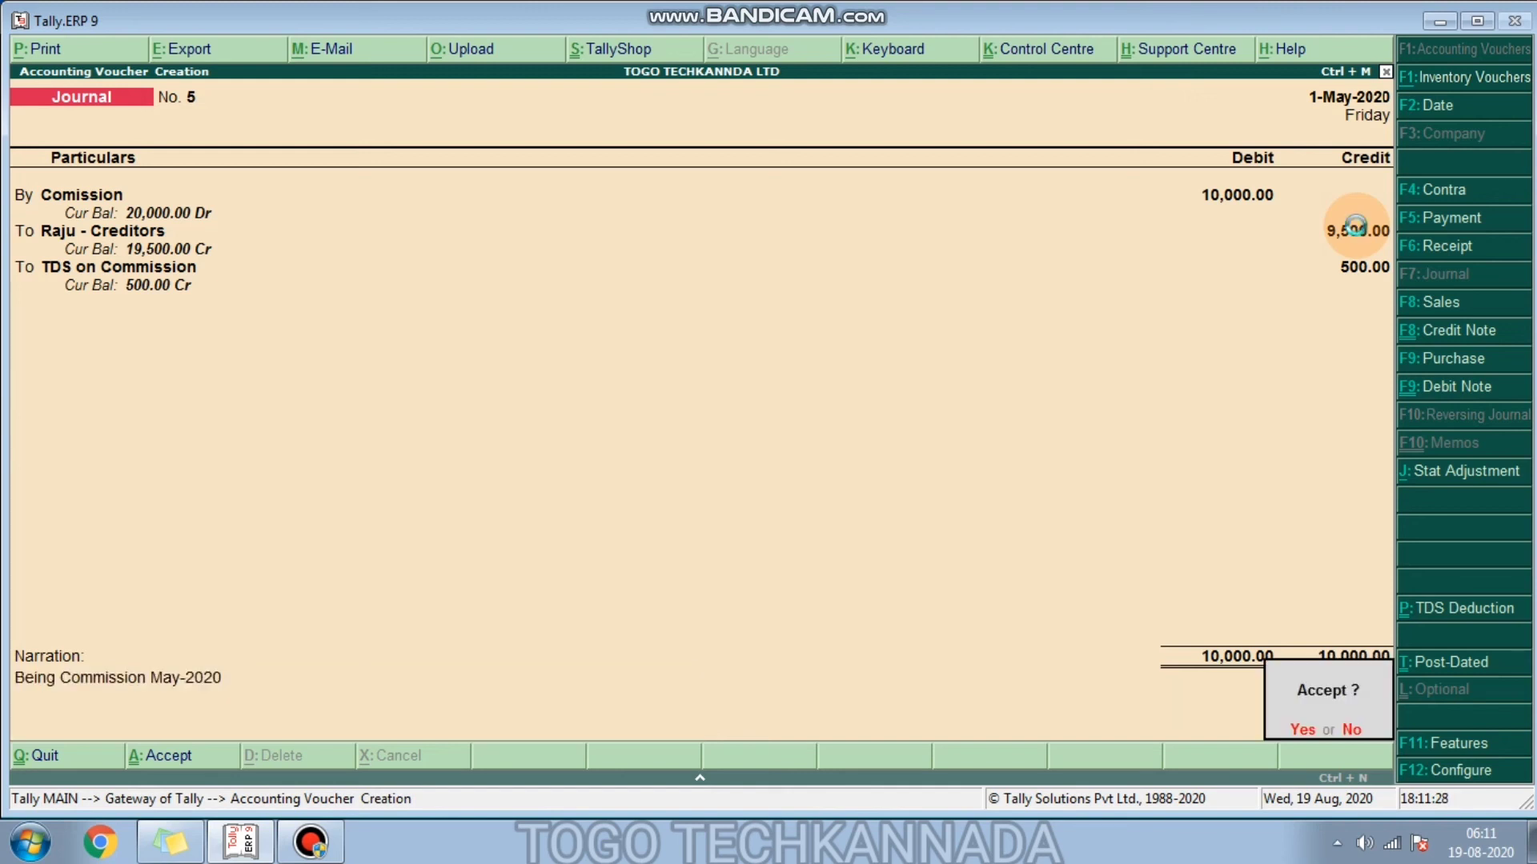
{"action": "key", "text": "Return"}
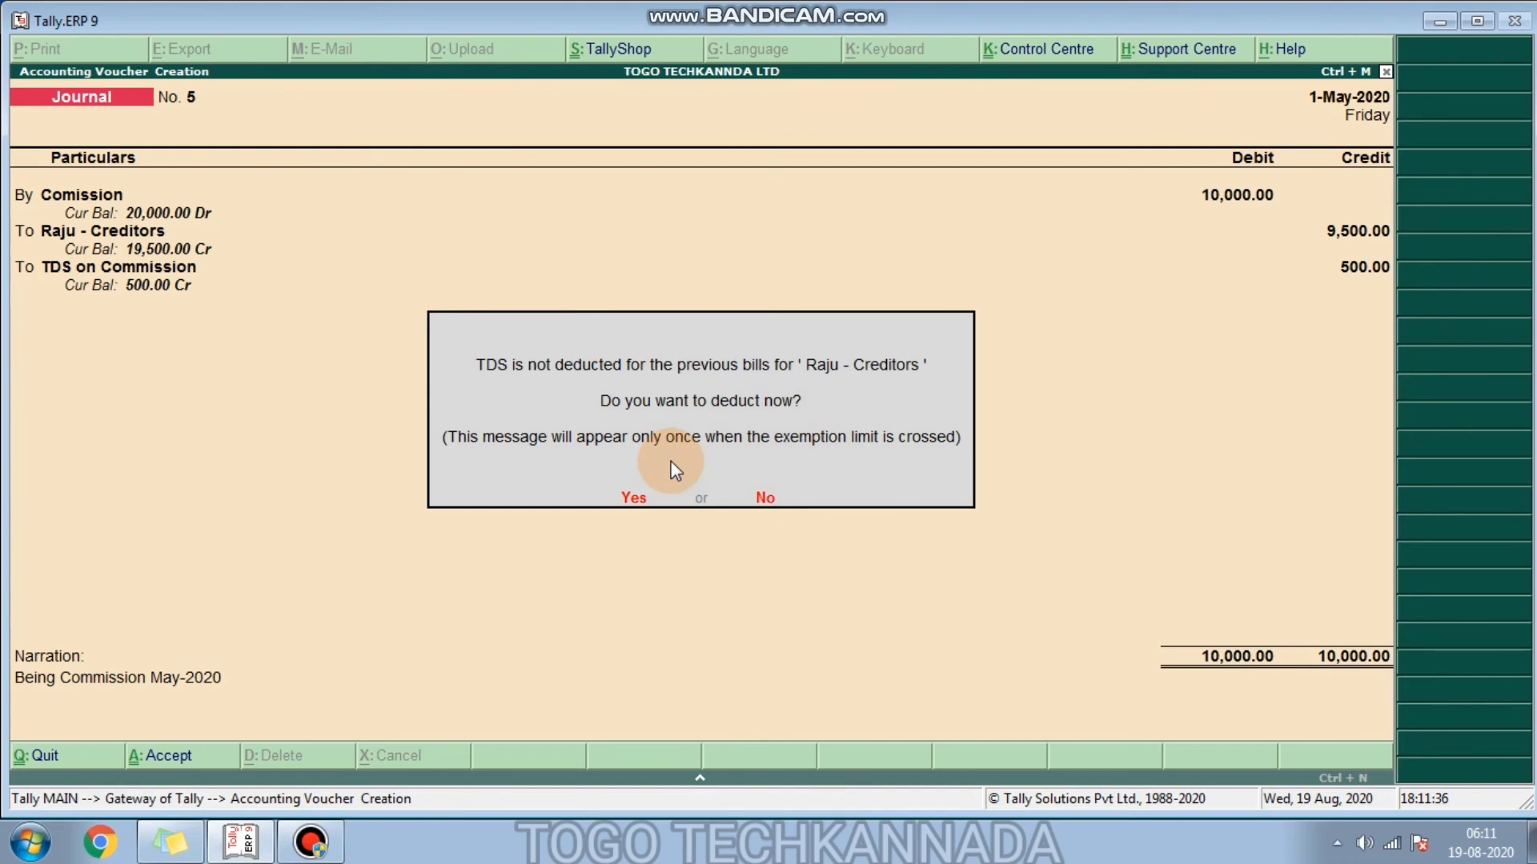
Step: Agree to deduct TDS on the creditor's previous bills till 1-May-2020, with TDS on Commission-1 as the nature of payment
{"action": "key", "text": "y"}
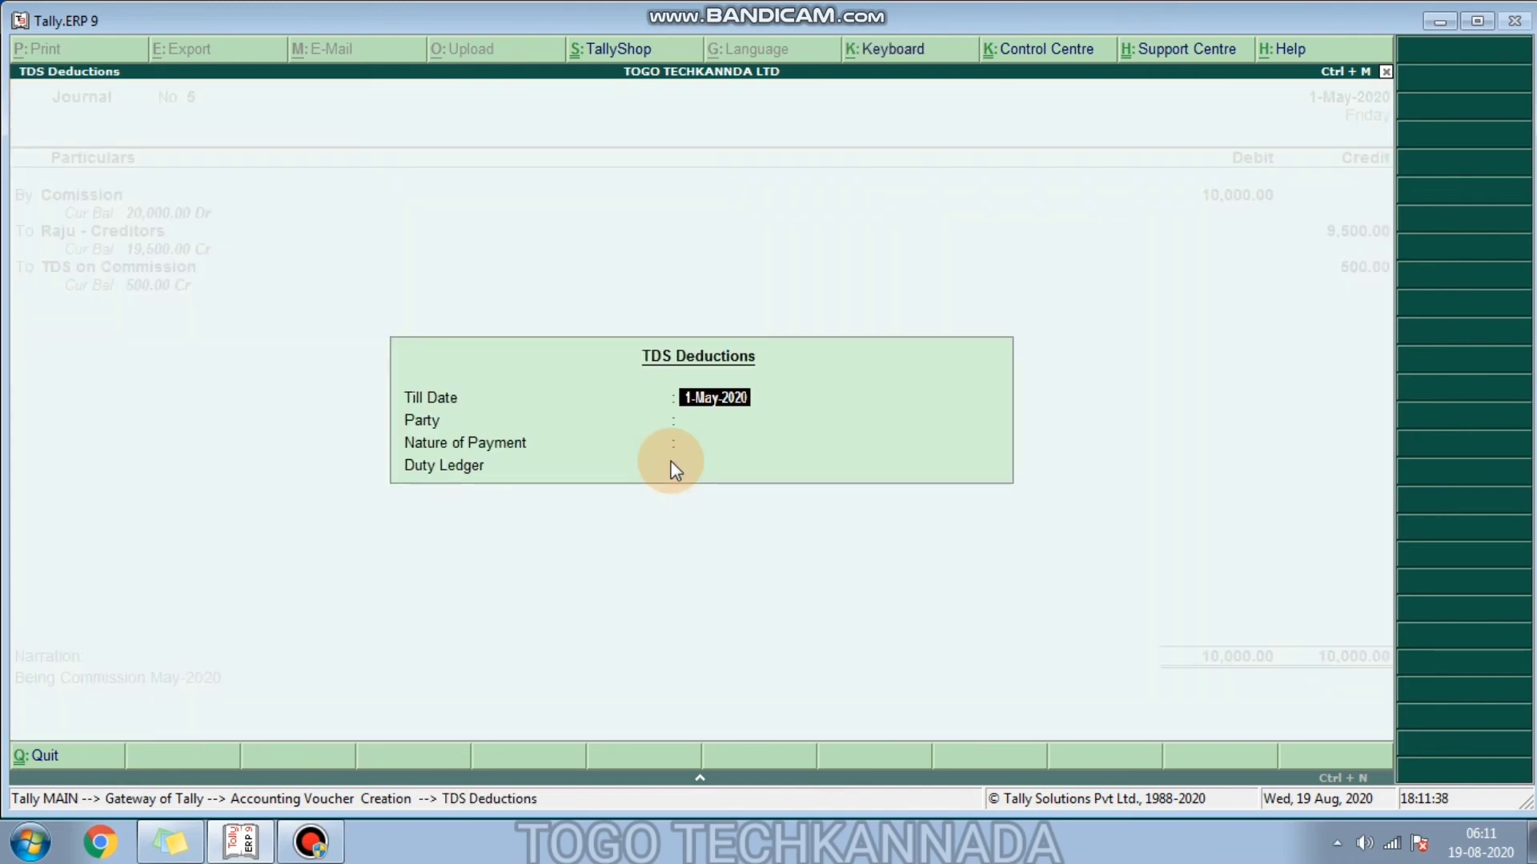
{"action": "key", "text": "Return"}
{"action": "key", "text": "Return"}
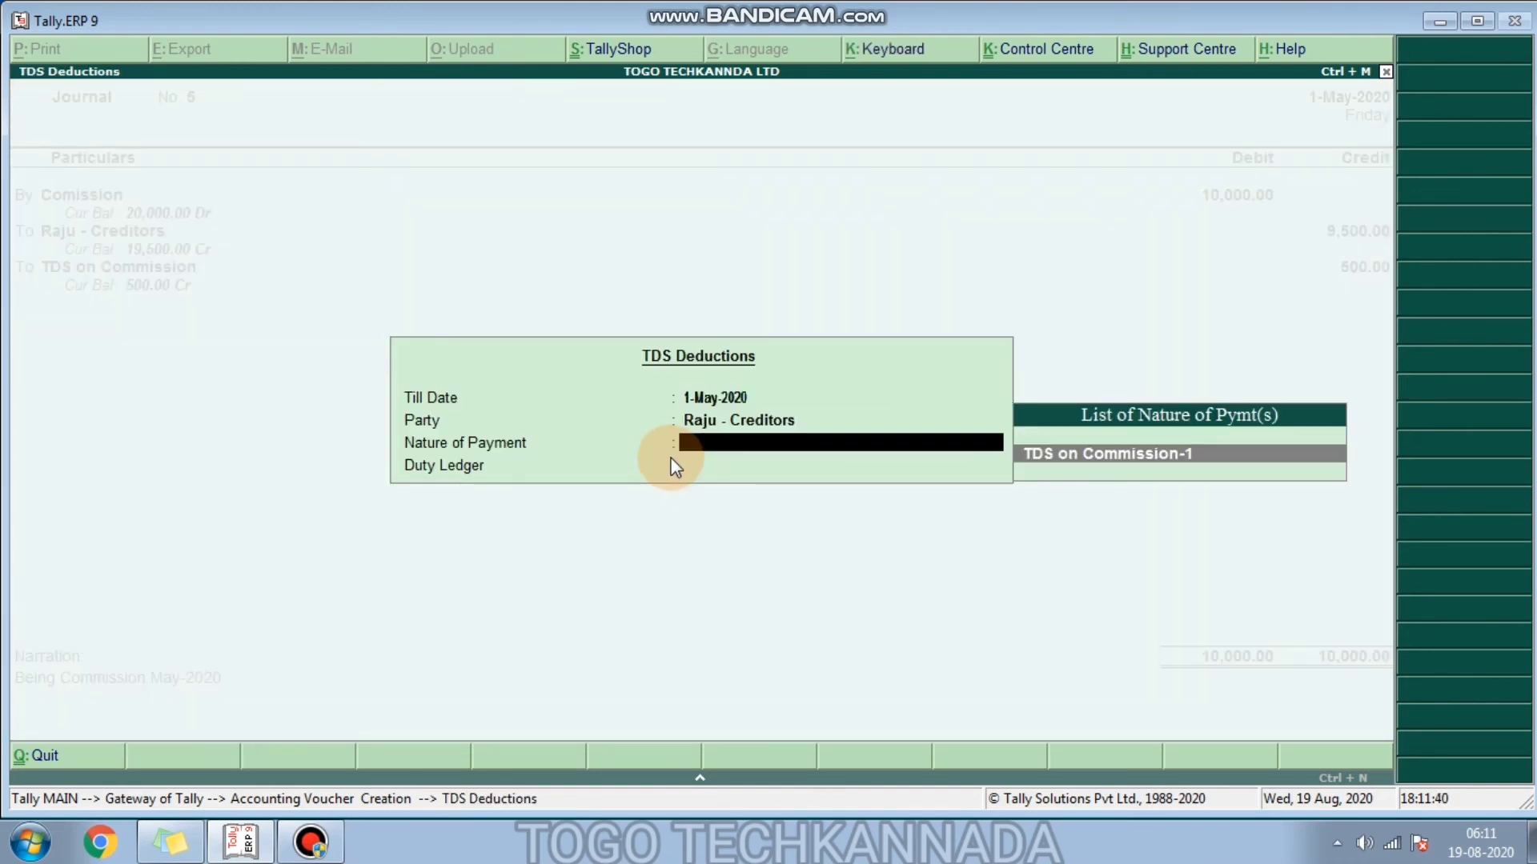
{"action": "key", "text": "Return"}
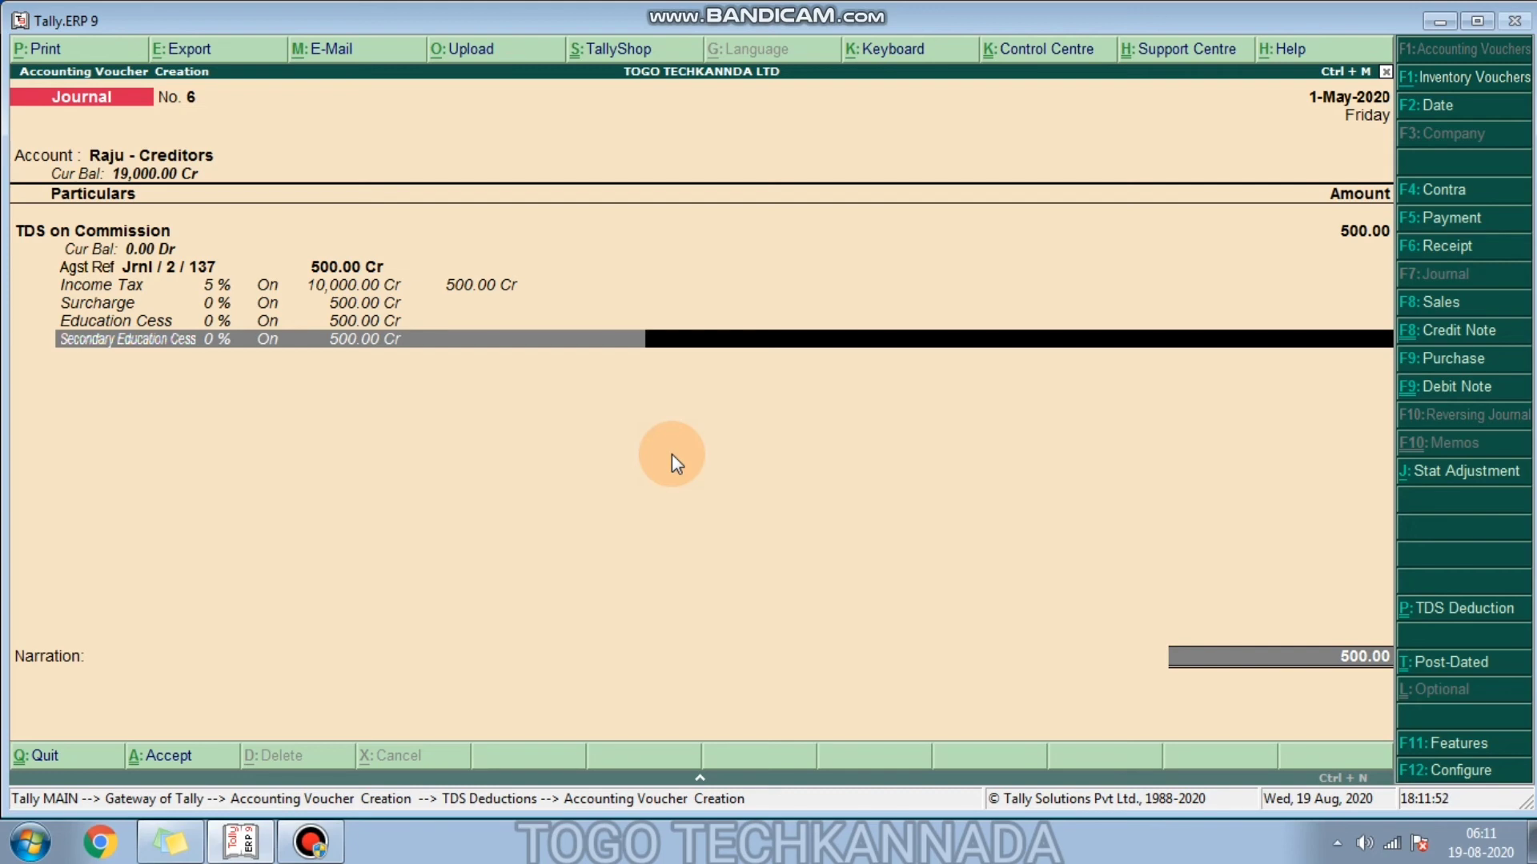
Step: Save the TDS deduction journal with the narration "being TDS for Apr-2020" and leave voucher creation
{"action": "key", "text": "Return"}
{"action": "type", "text": "b"}
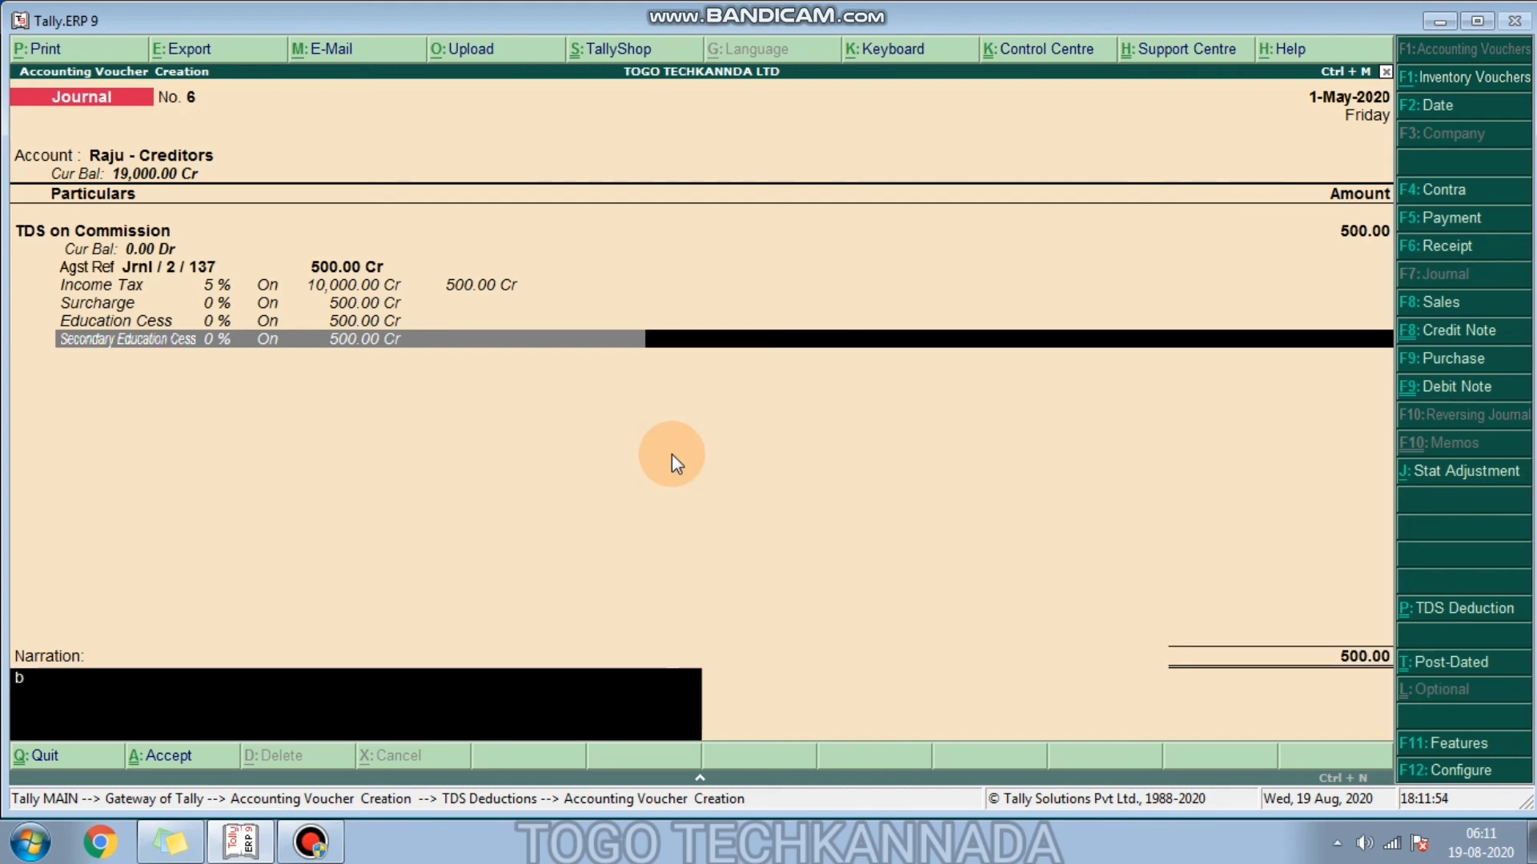
{"action": "type", "text": "eing TDS for Ap"}
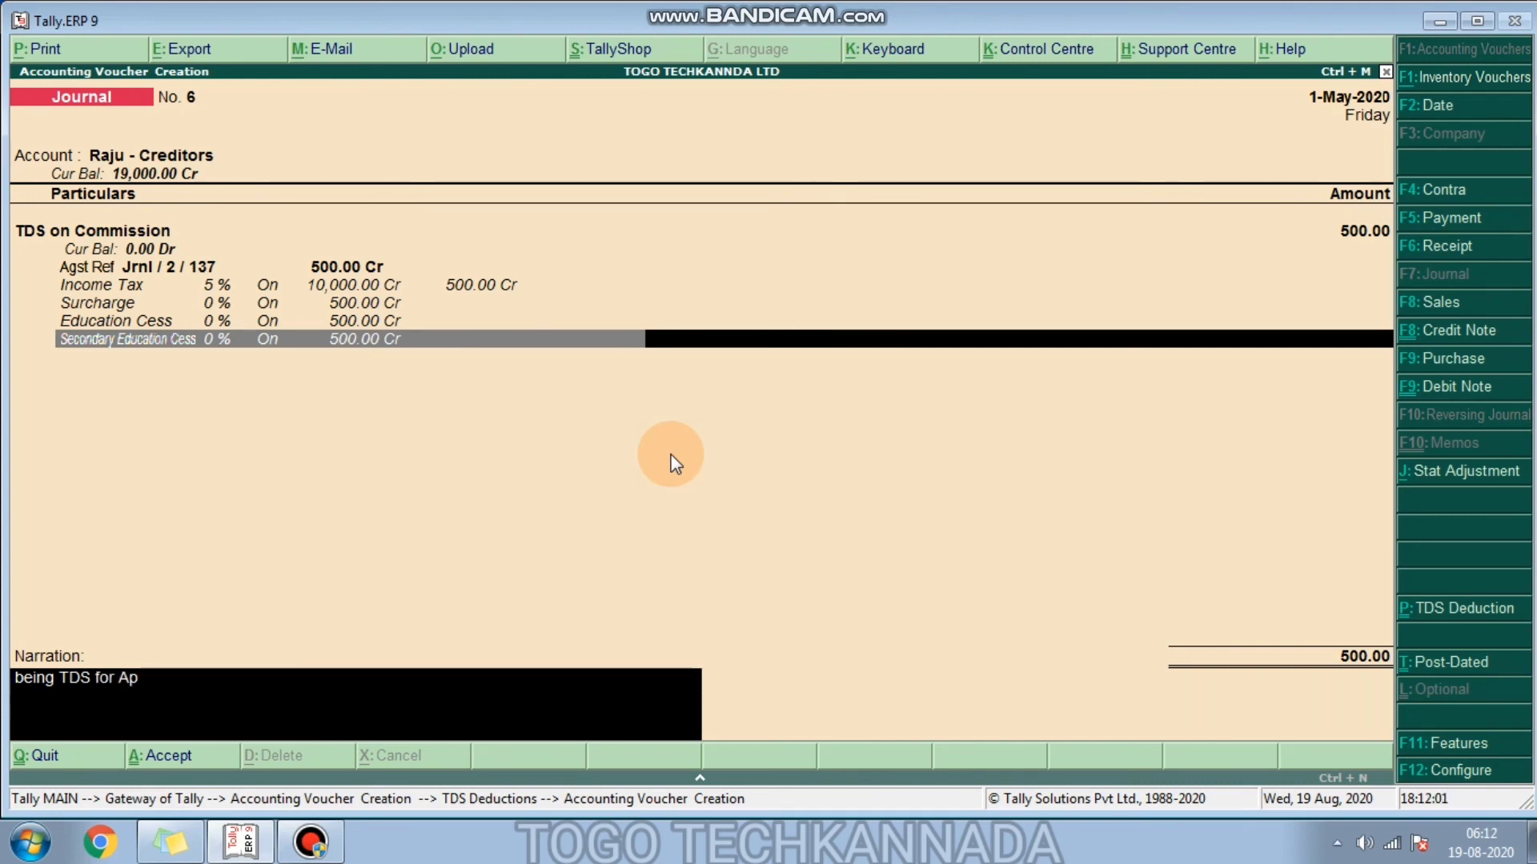
{"action": "type", "text": "r-2020"}
{"action": "key", "text": "Return"}
{"action": "key", "text": "Return"}
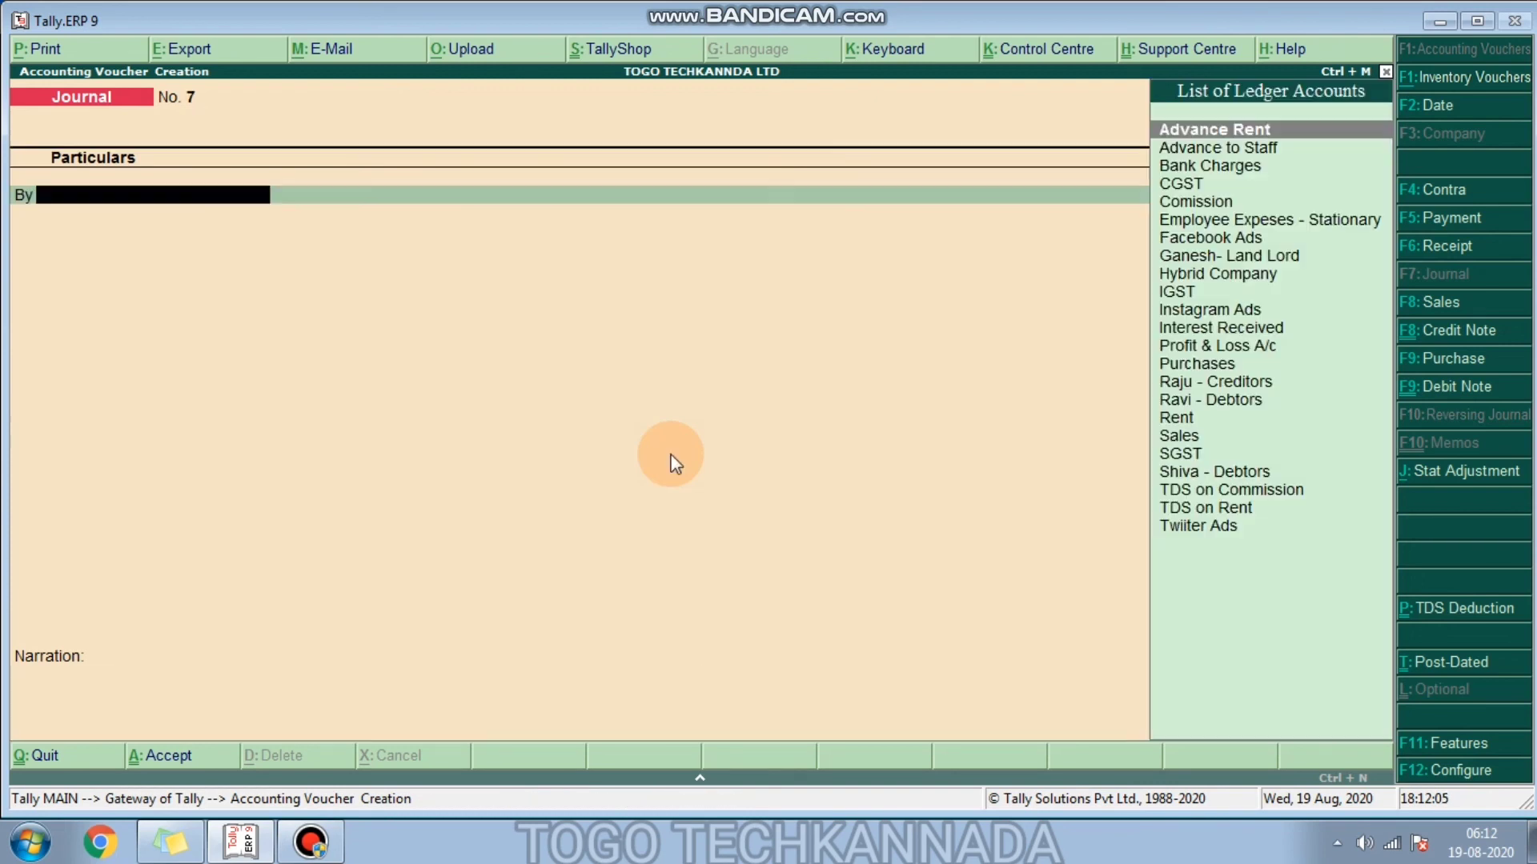
{"action": "key", "text": "Escape"}
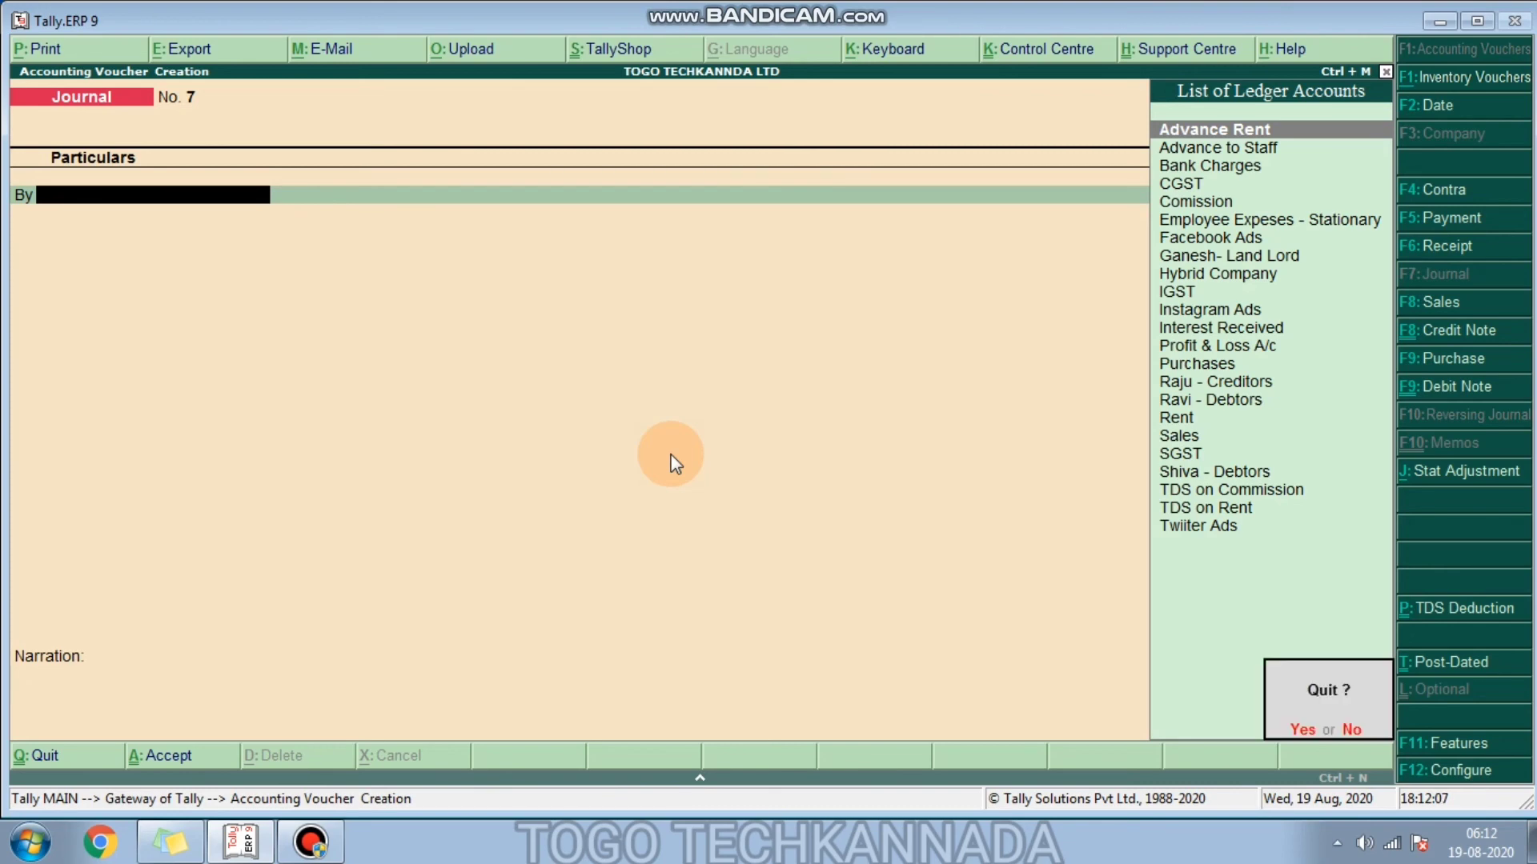
{"action": "key", "text": "Return"}
{"action": "key", "text": "Down"}
{"action": "key", "text": "Down"}
{"action": "key", "text": "Down"}
{"action": "key", "text": "Down"}
{"action": "key", "text": "Down"}
{"action": "key", "text": "Down"}
{"action": "key", "text": "Return"}
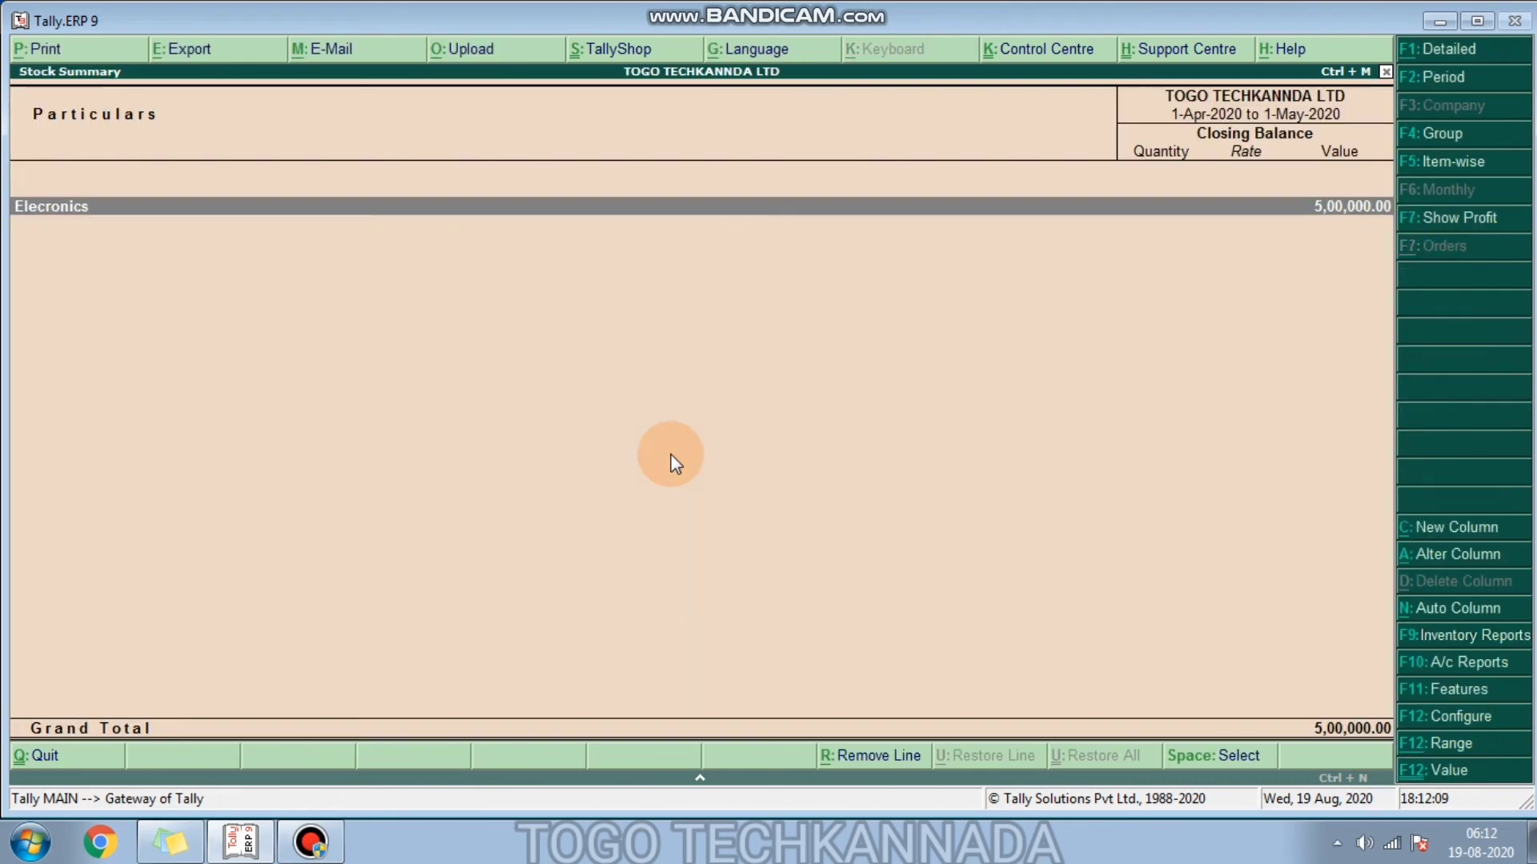
{"action": "key", "text": "Escape"}
{"action": "key", "text": "Escape"}
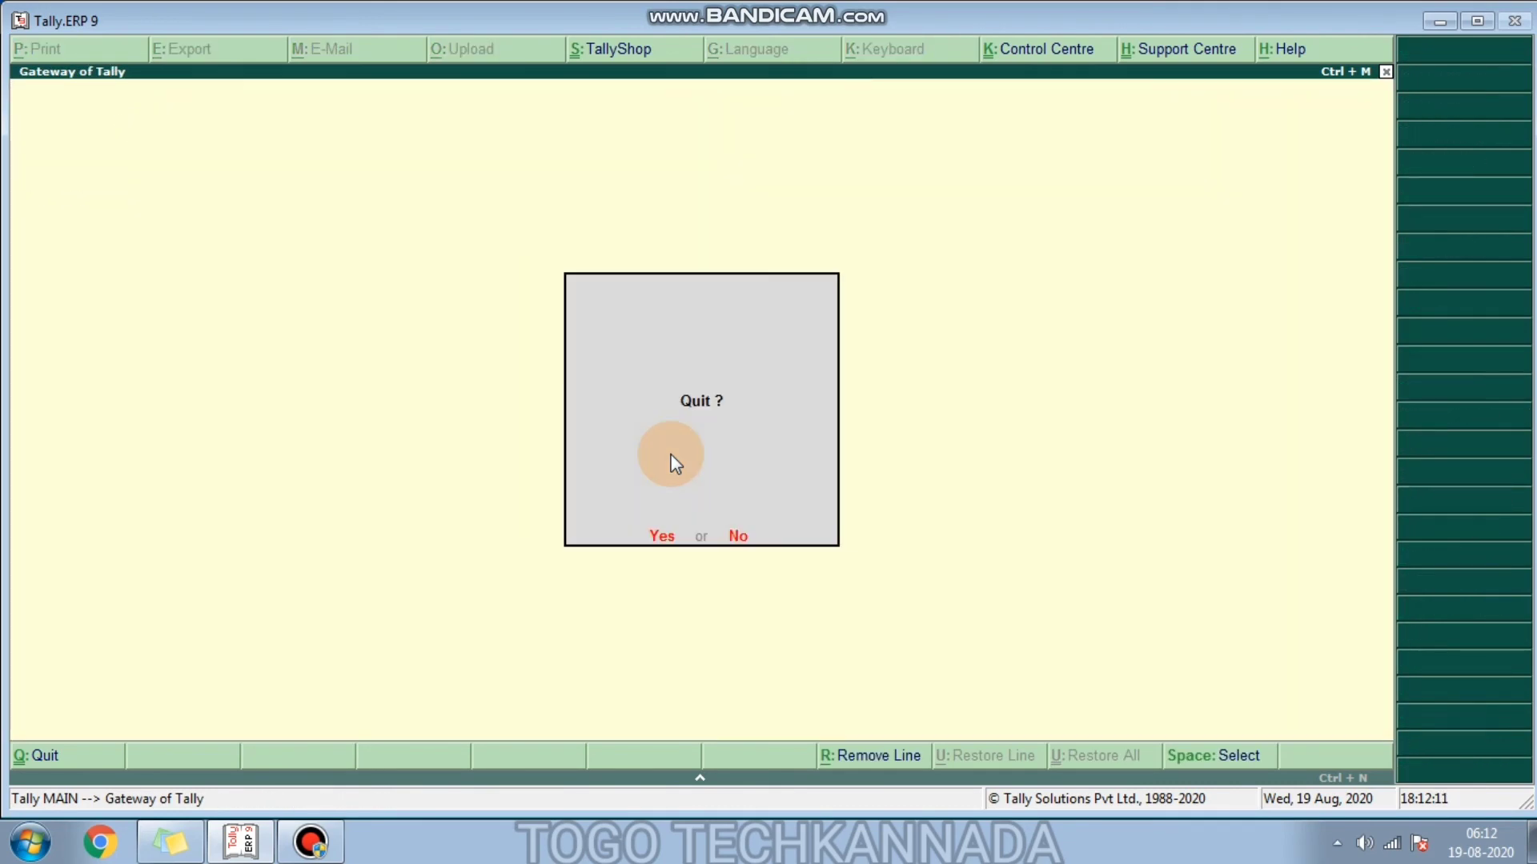
{"action": "key", "text": "n"}
Step: Open the Day Book and set its period from 1-4-2020 to 1-5-2020
{"action": "key", "text": "d"}
{"action": "key", "text": "d"}
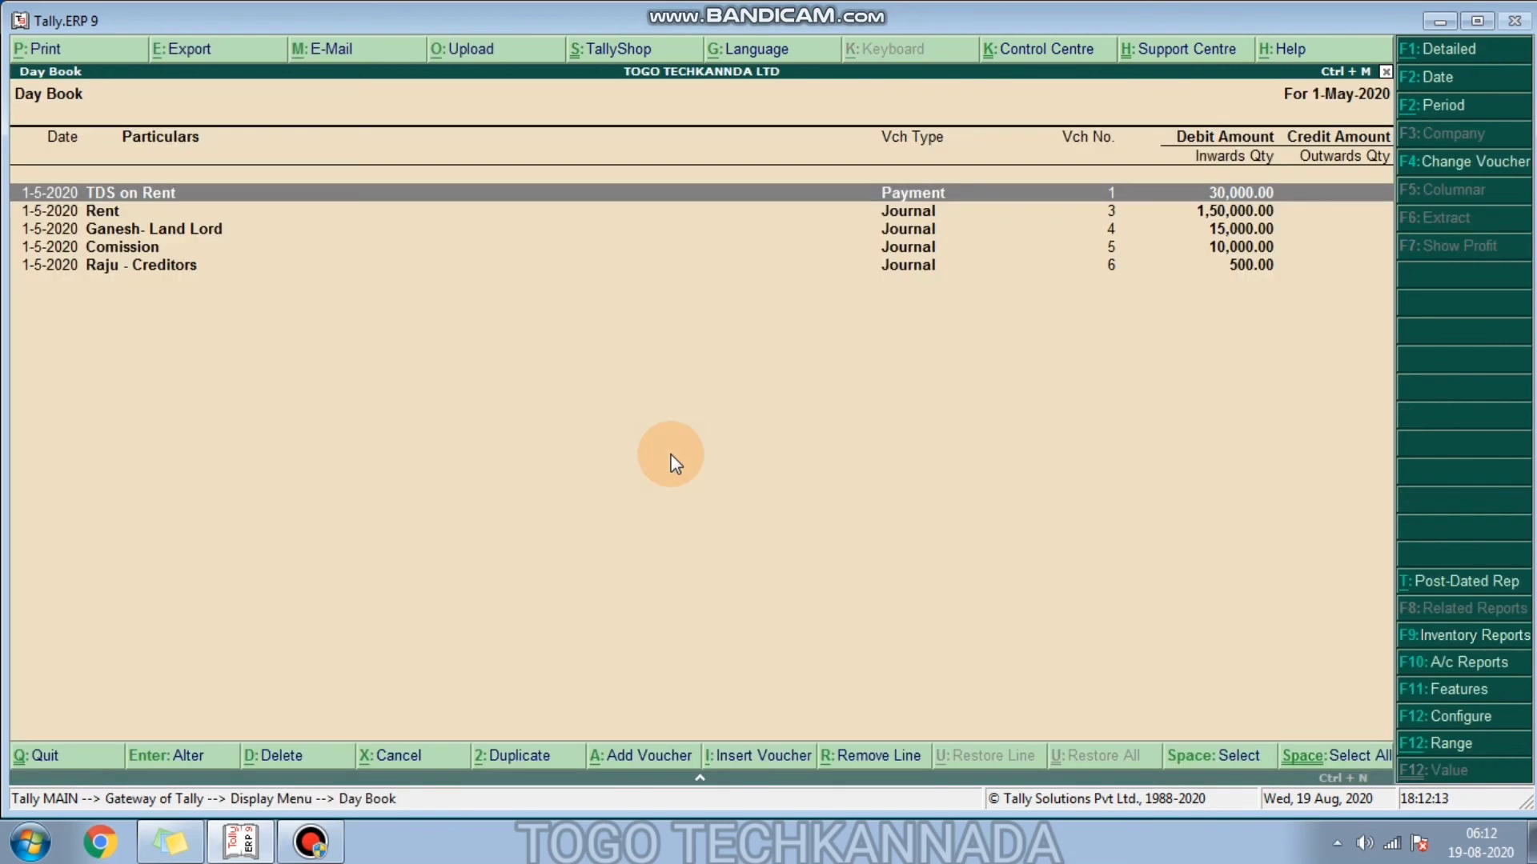
{"action": "key", "text": "F2"}
{"action": "type", "text": "01"}
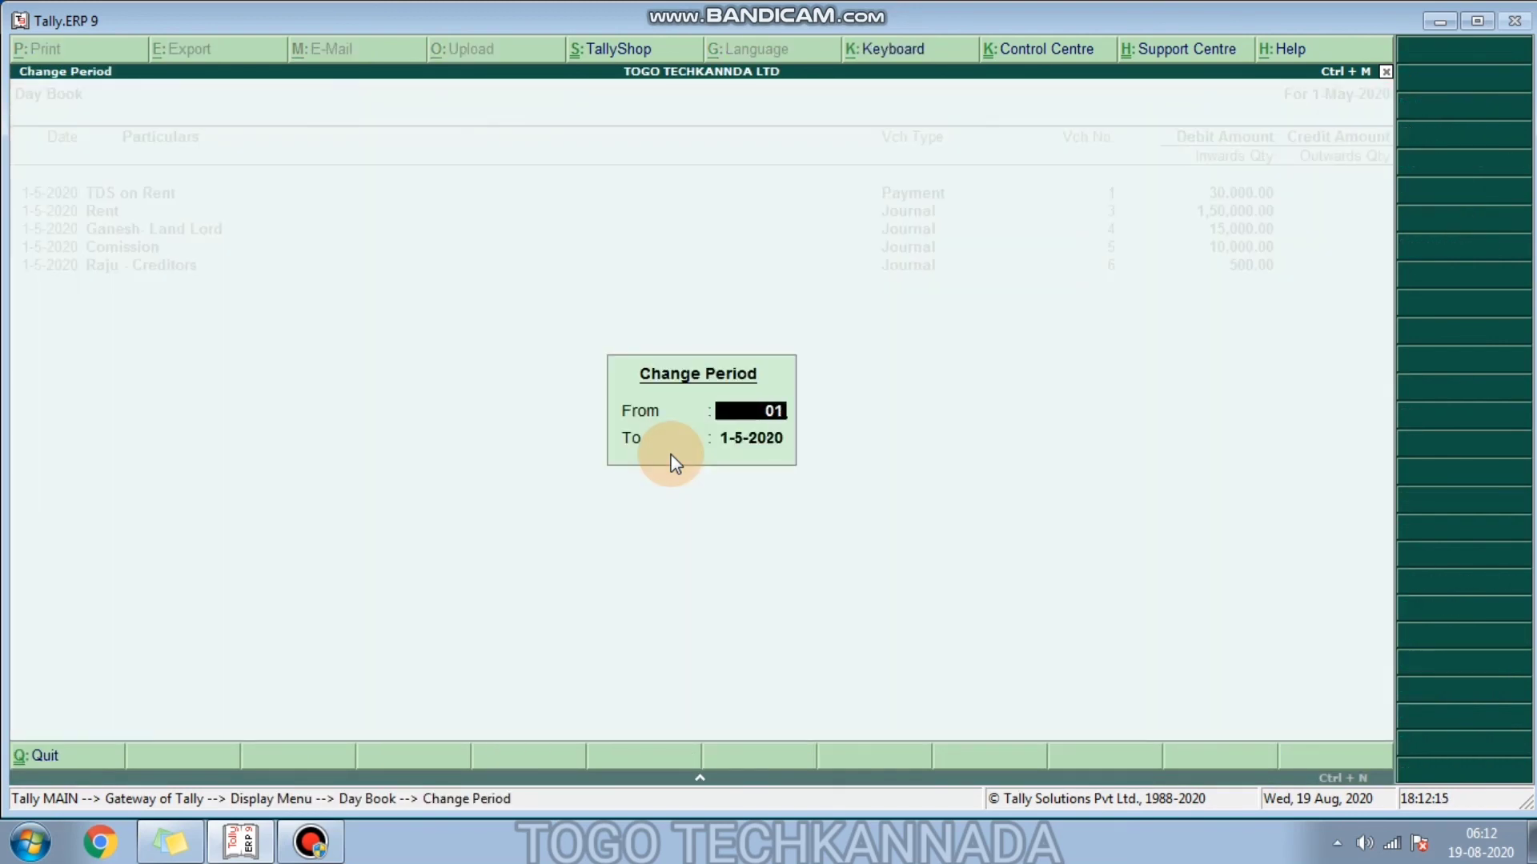
{"action": "type", "text": ".04.2020"}
{"action": "key", "text": "Return"}
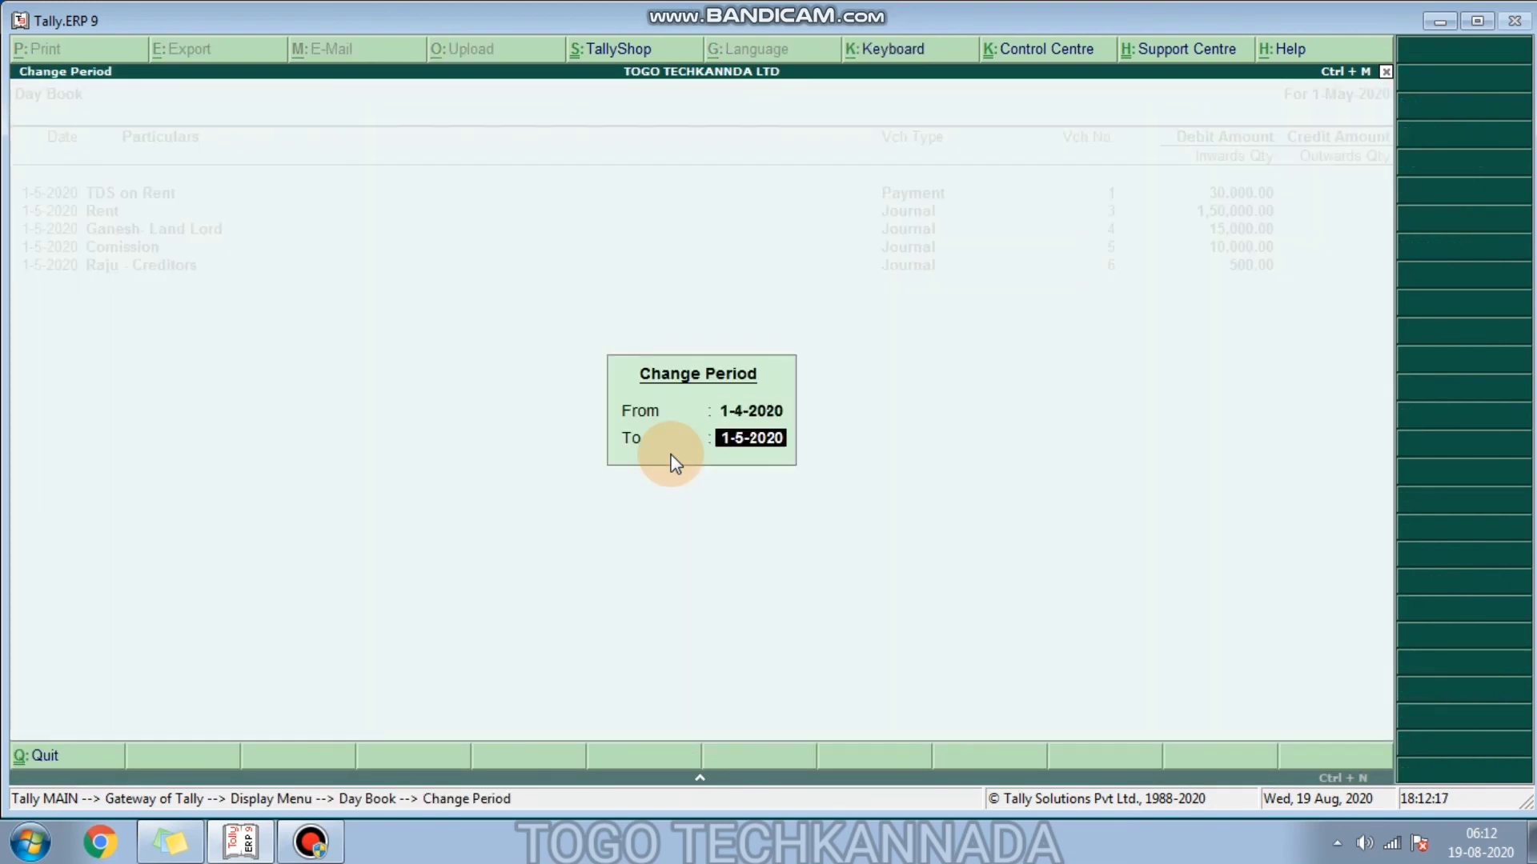
{"action": "key", "text": "Return"}
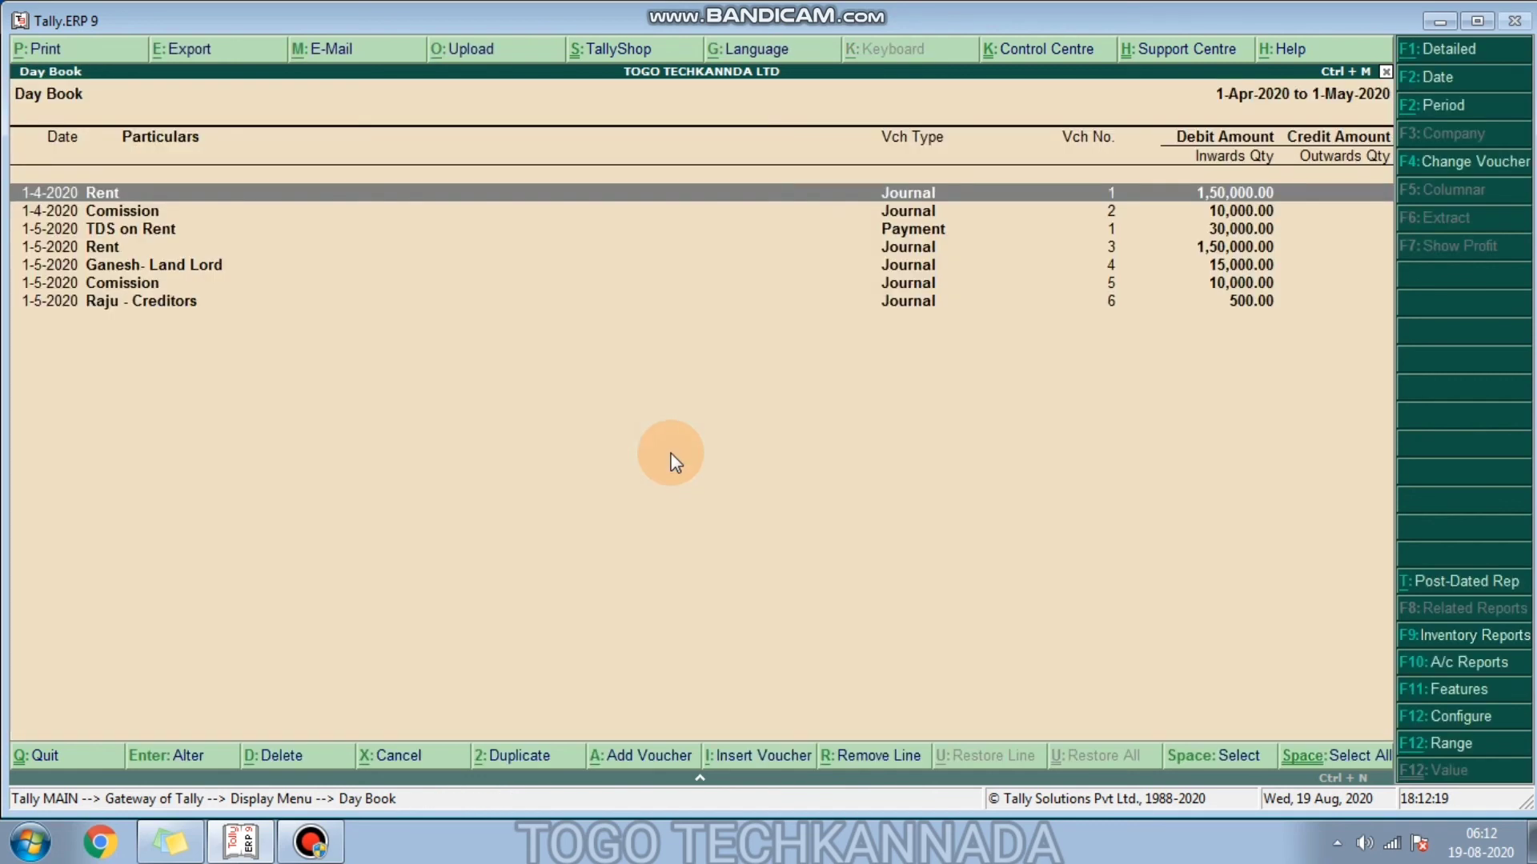
Step: Review the rent, commission and TDS vouchers listed in the Day Book
{"action": "key", "text": "Down"}
{"action": "key", "text": "Down"}
{"action": "key", "text": "Down"}
{"action": "key", "text": "Down"}
{"action": "key", "text": "Down"}
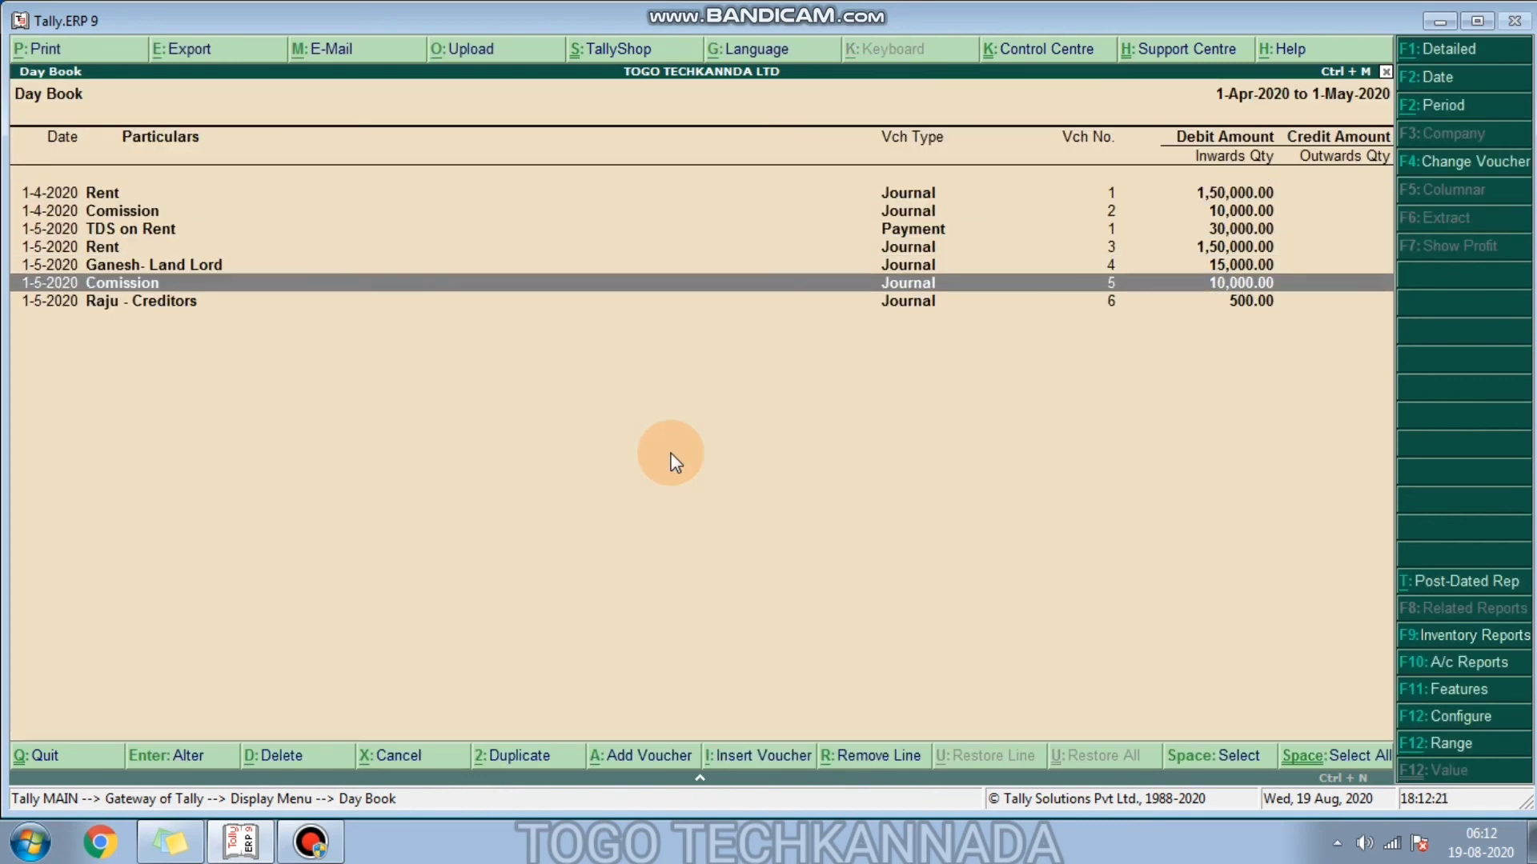
{"action": "key", "text": "Down"}
{"action": "key", "text": "Up"}
{"action": "key", "text": "Down"}
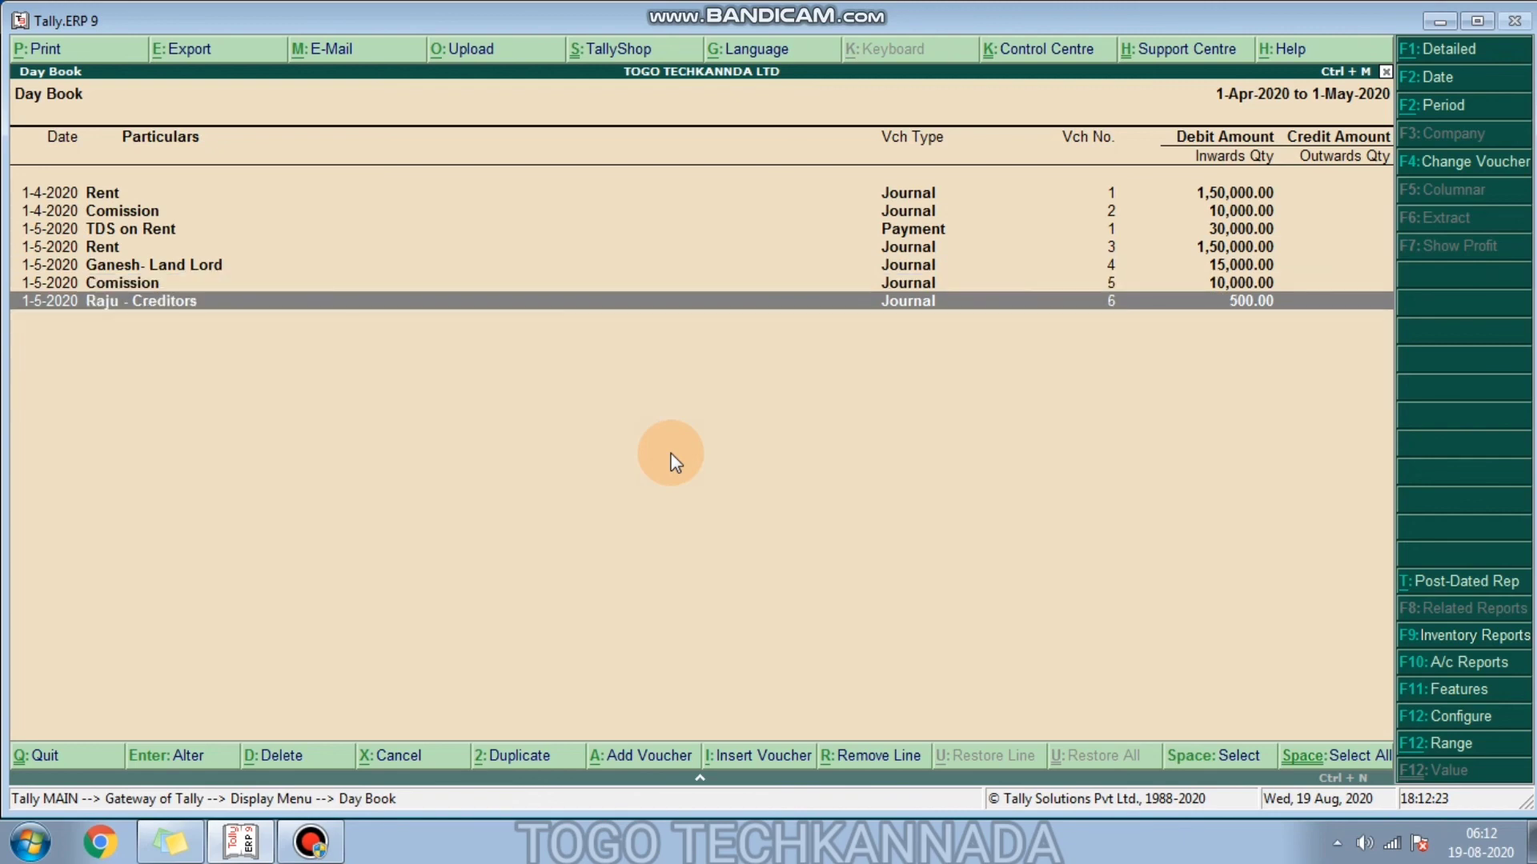
{"action": "key", "text": "Up"}
{"action": "key", "text": "Up"}
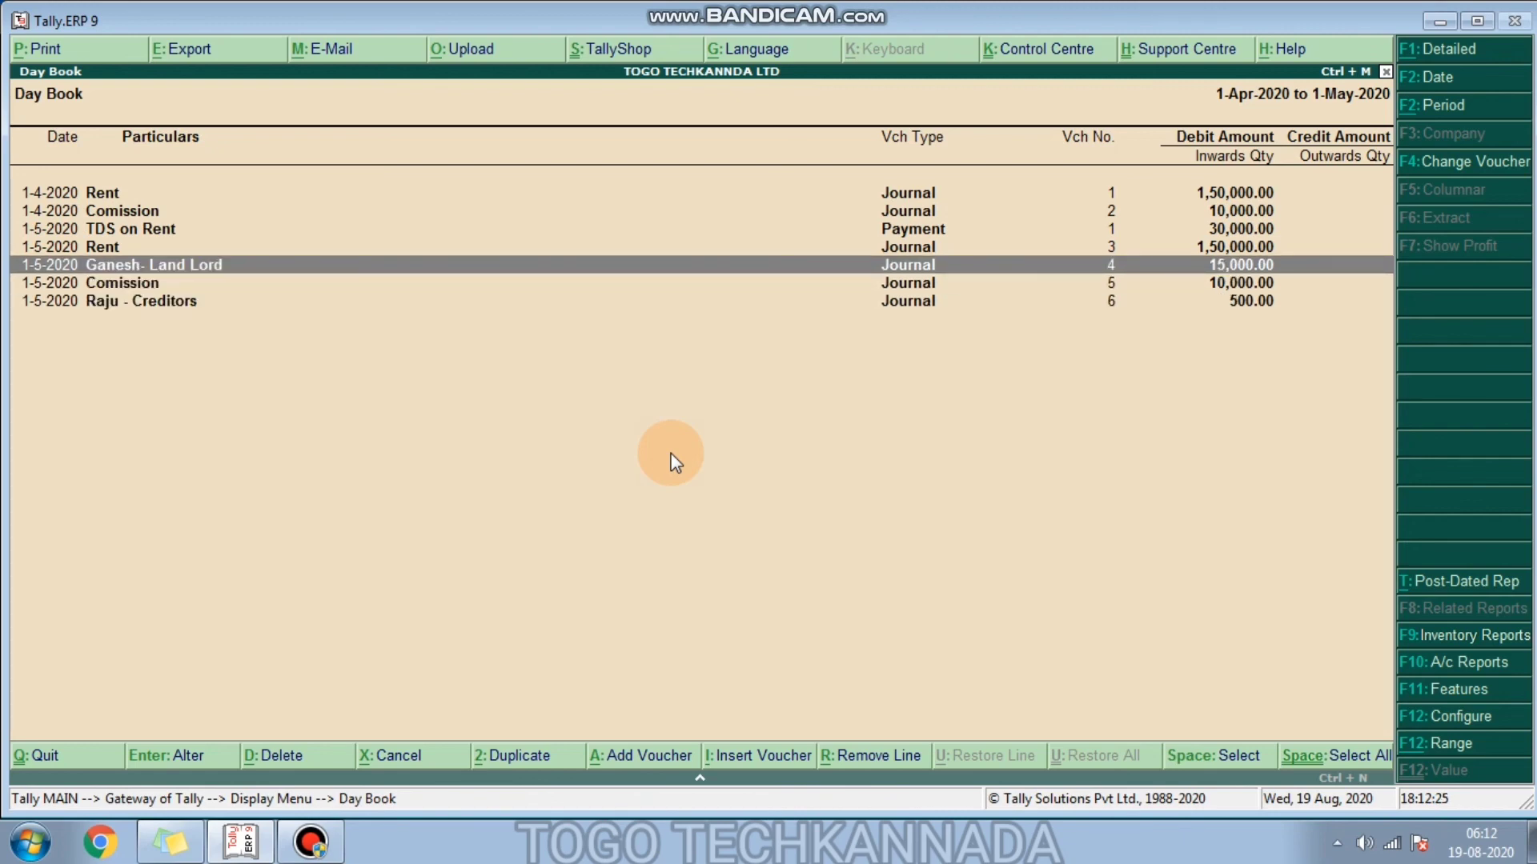
Step: View the TDS on Commission ledger's vouchers for 1-5-2020 in detailed form
{"action": "key", "text": "Escape"}
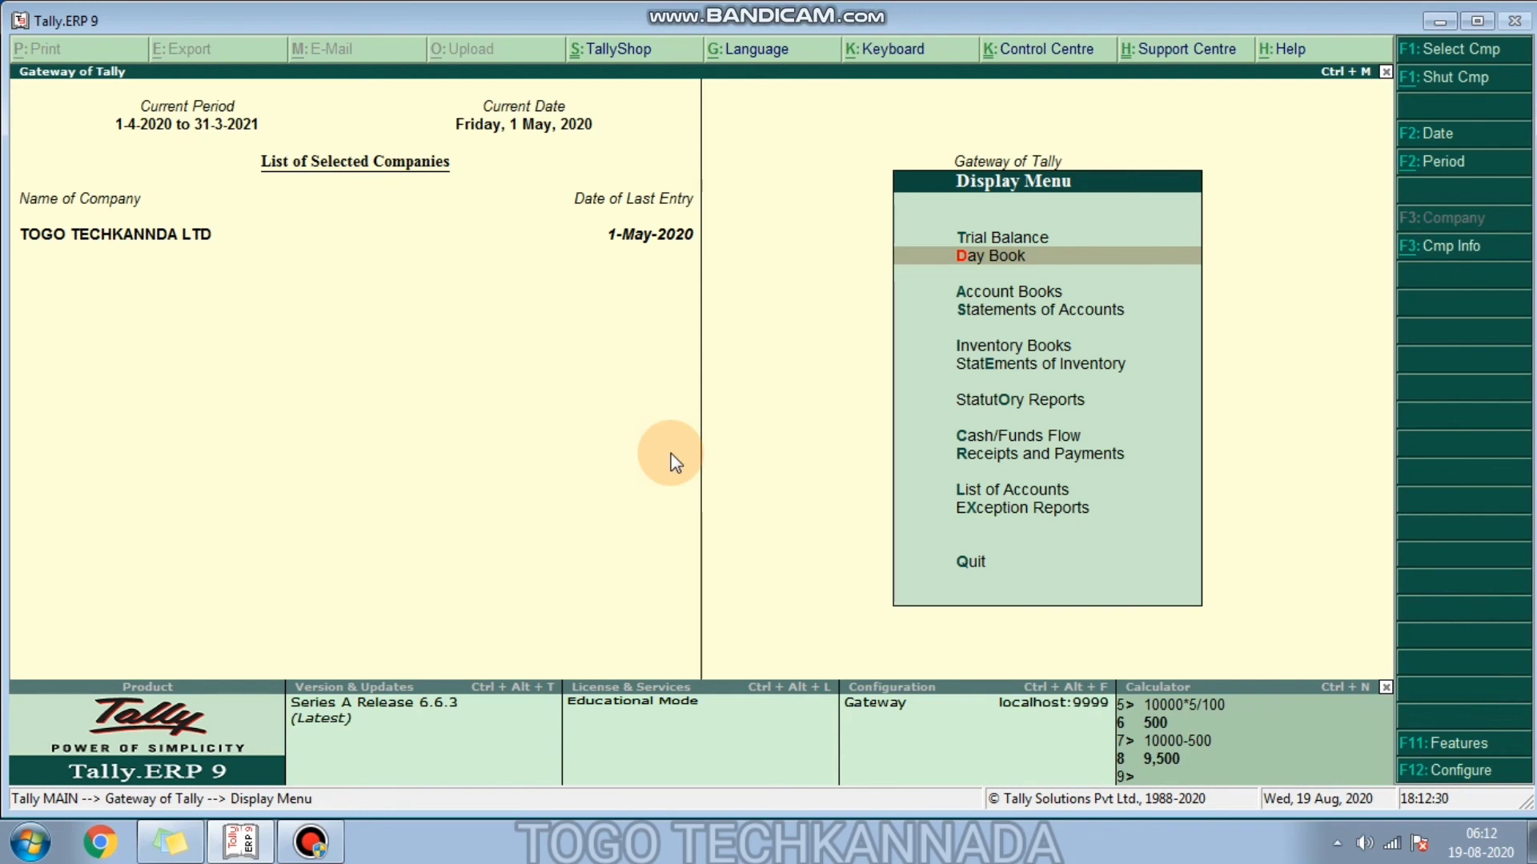
{"action": "key", "text": "a"}
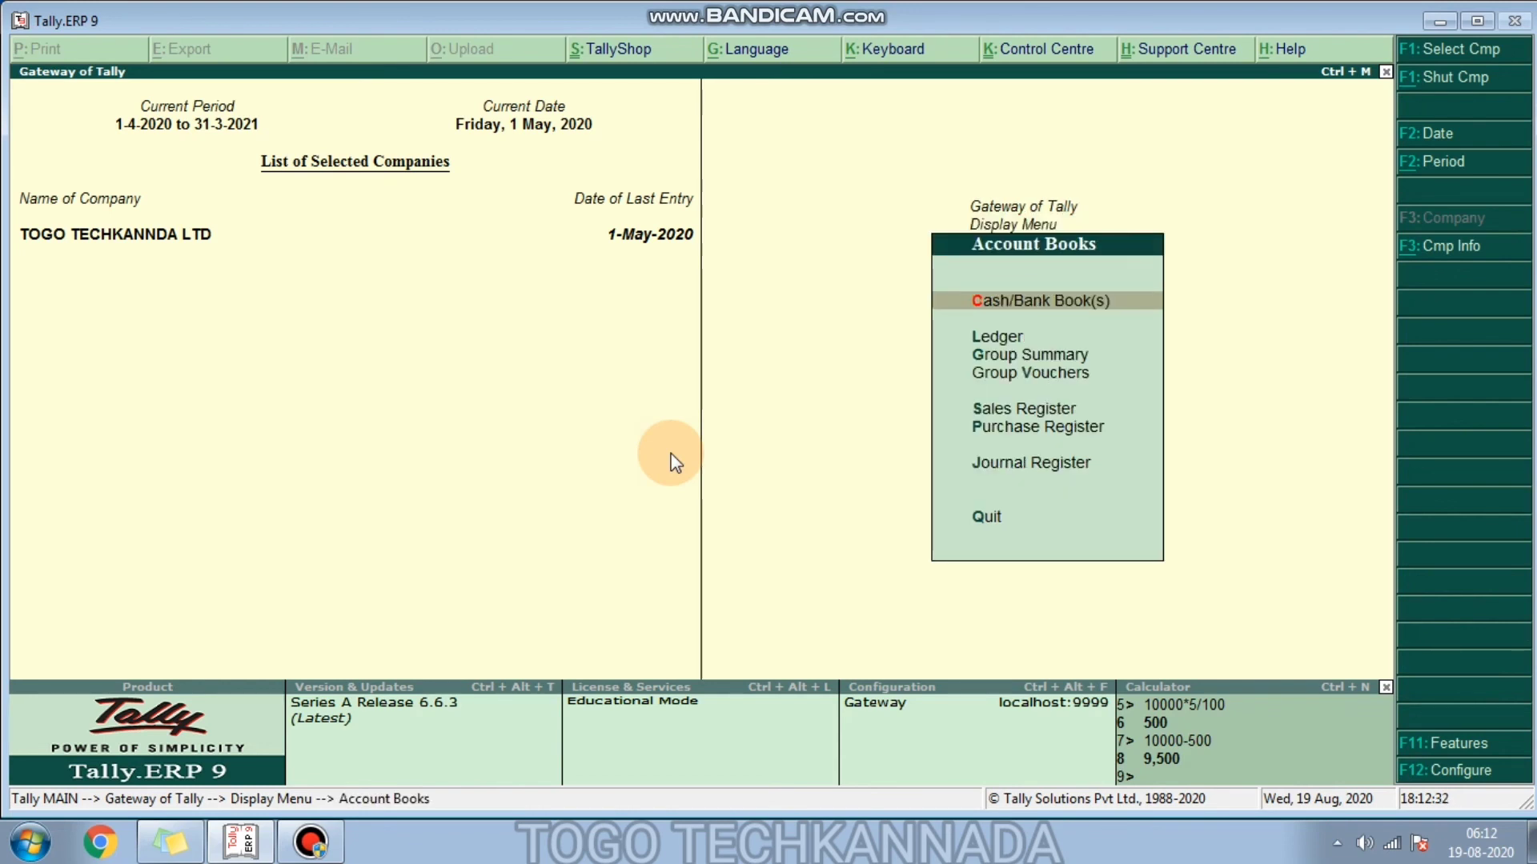
{"action": "type", "text": "lTds"}
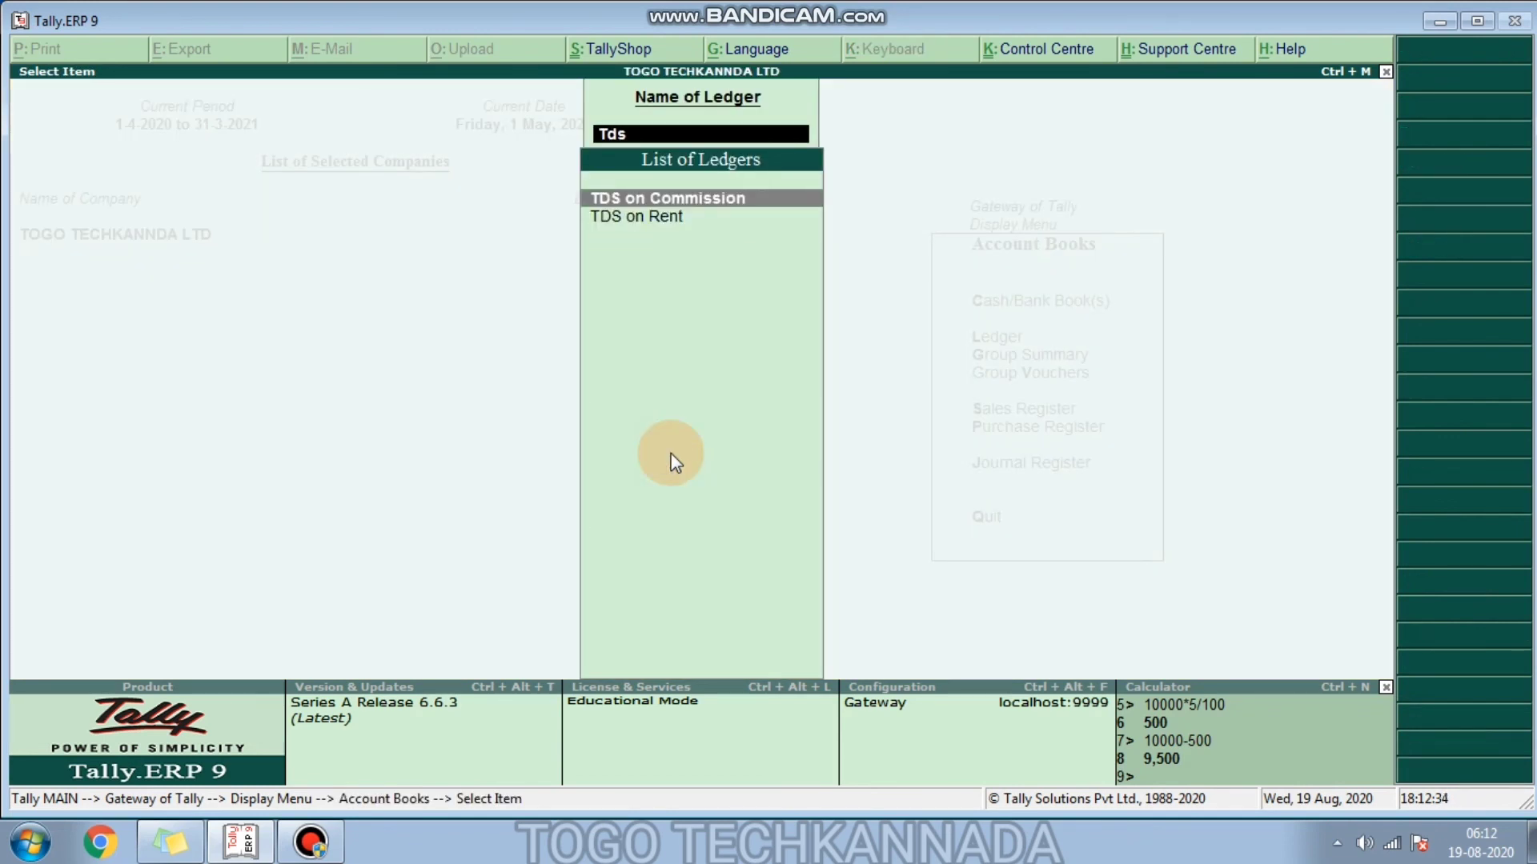
{"action": "key", "text": "Return"}
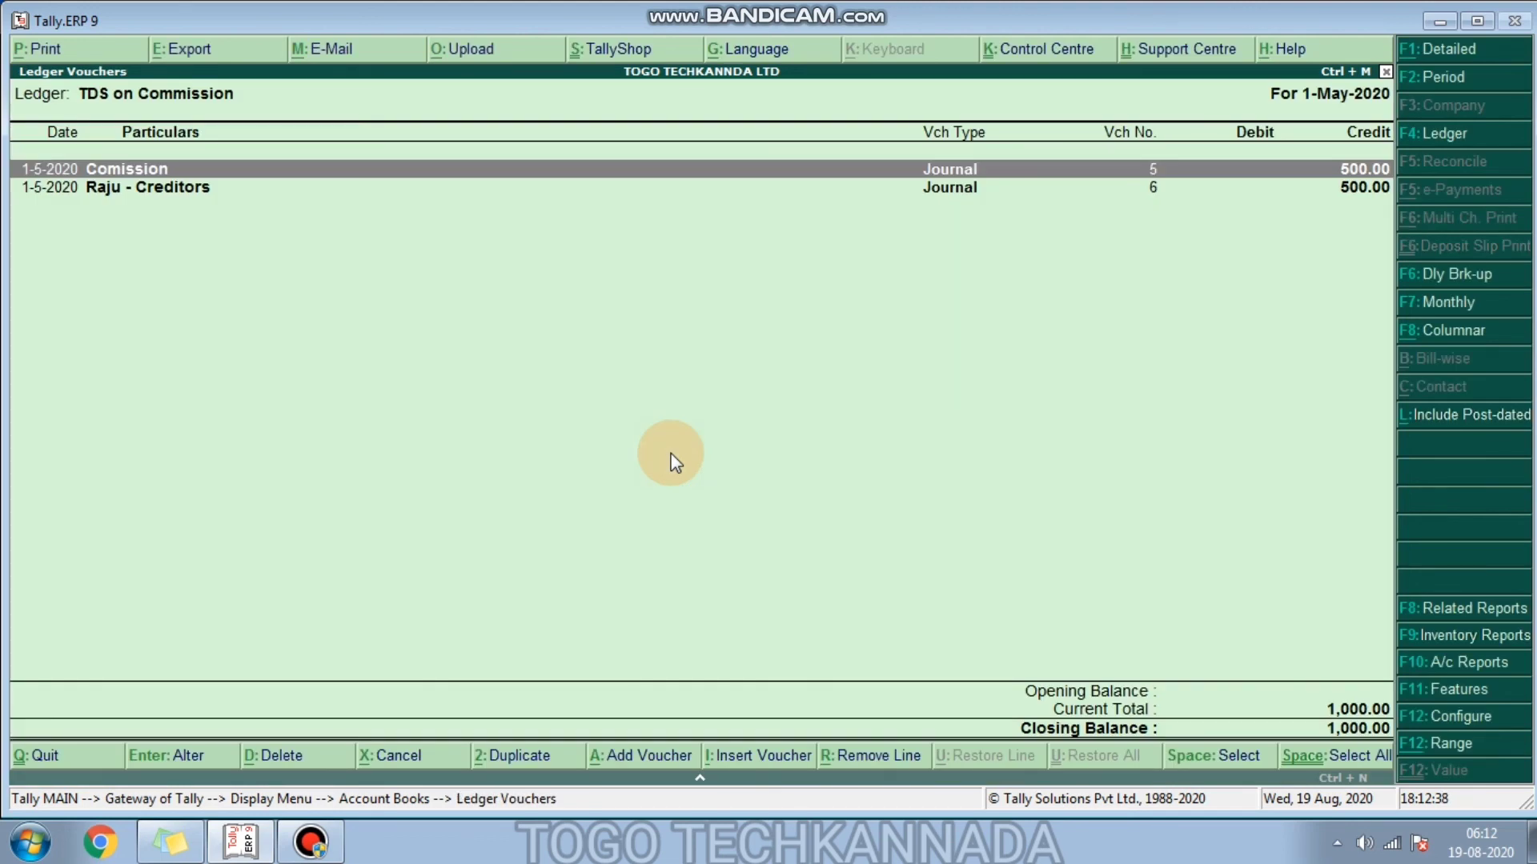
{"action": "key", "text": "F2"}
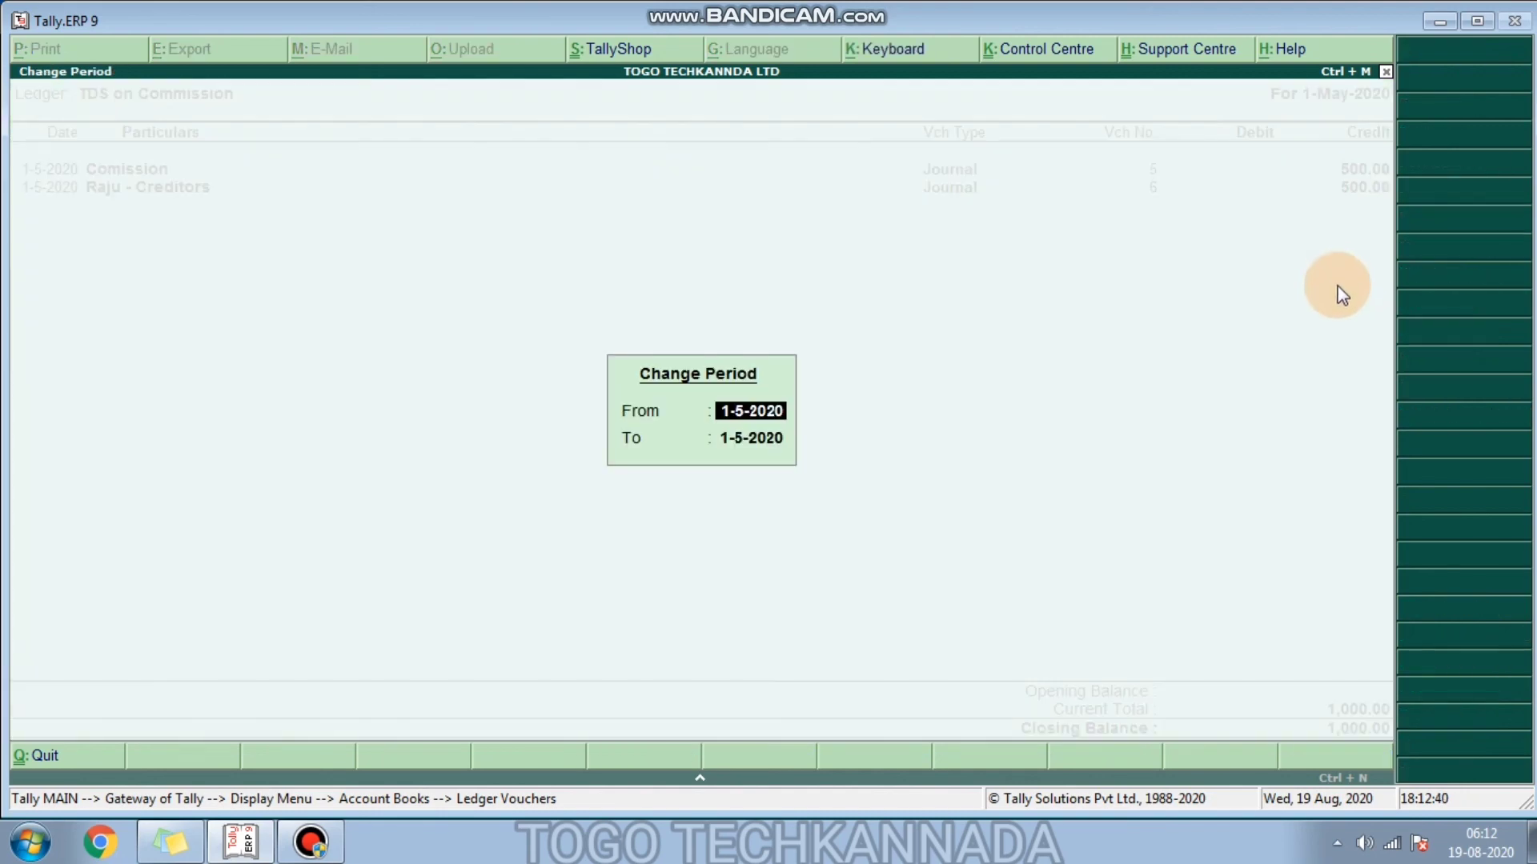
{"action": "key", "text": "Return"}
{"action": "key", "text": "Return"}
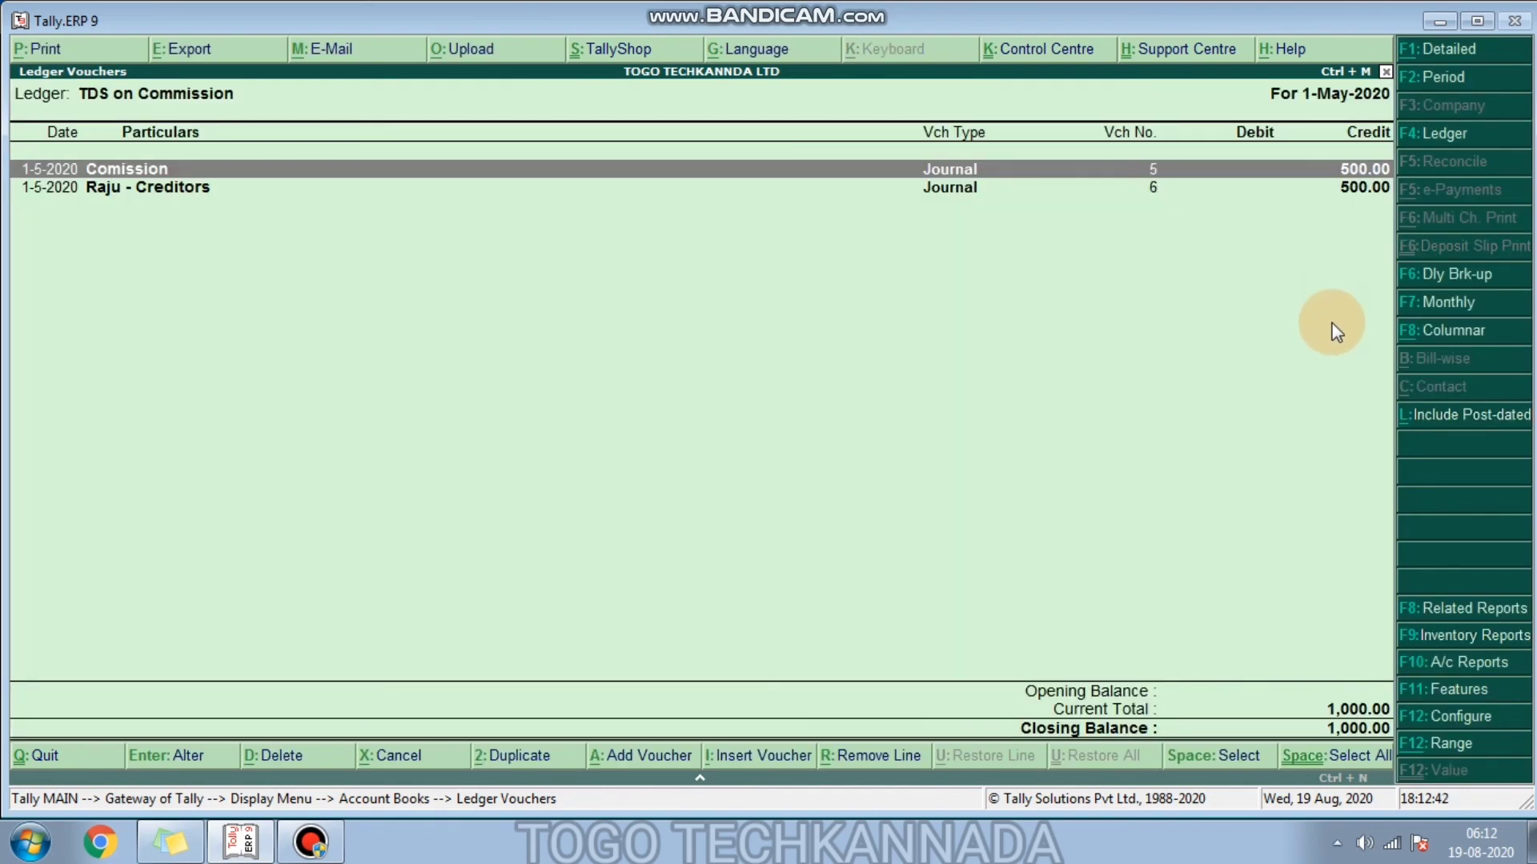
{"action": "key", "text": "alt+F1"}
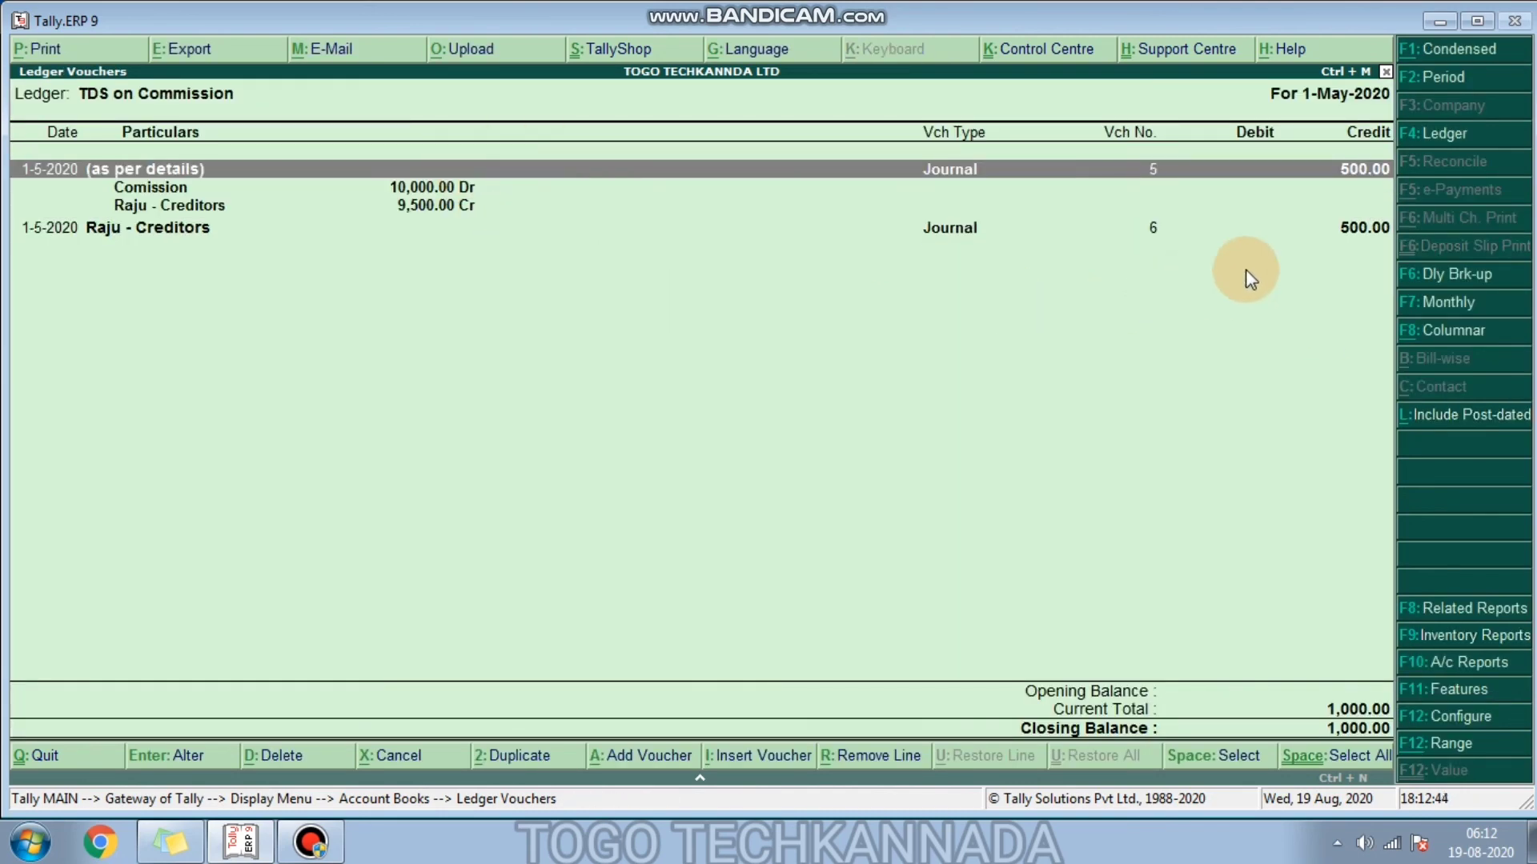
Step: Leave the TDS on Commission ledger report and open a new journal voucher for 1-May-2020
{"action": "key", "text": "Escape"}
{"action": "key", "text": "Escape"}
{"action": "key", "text": "Escape"}
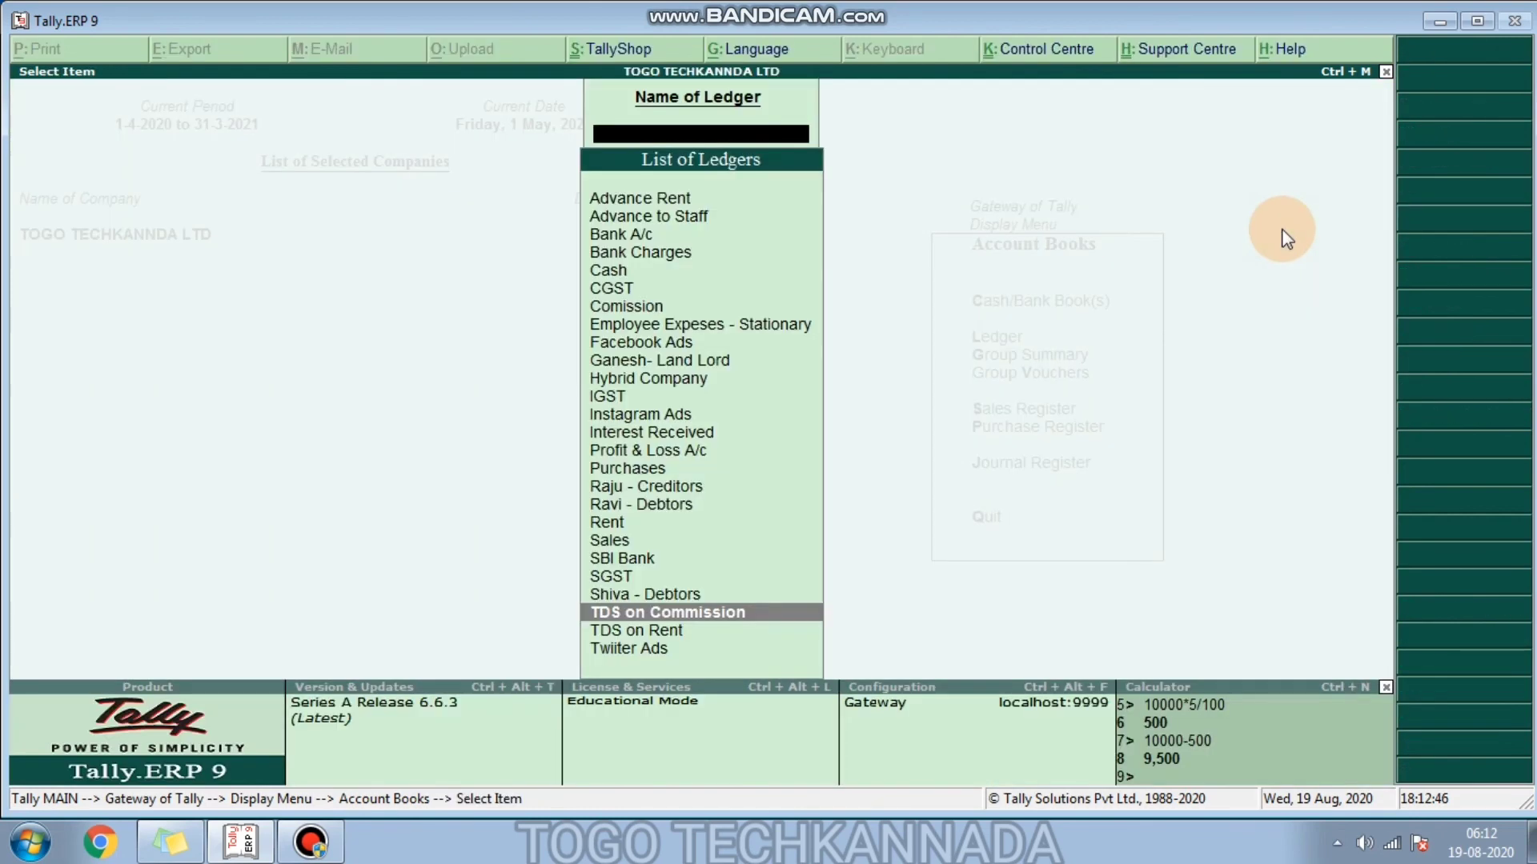
{"action": "key", "text": "Up"}
{"action": "key", "text": "Up"}
{"action": "key", "text": "Up"}
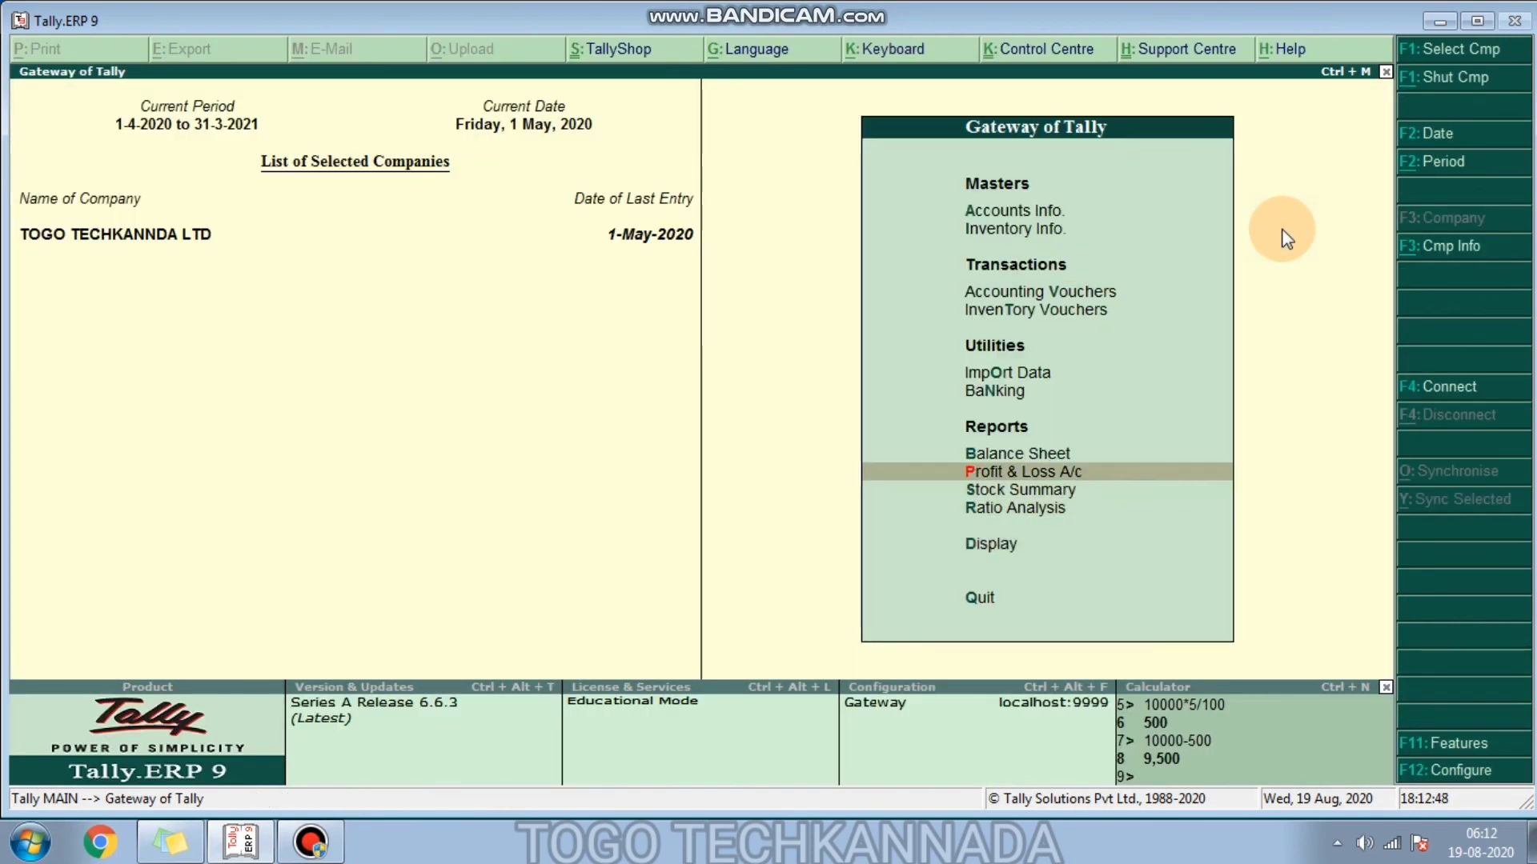
{"action": "key", "text": "v"}
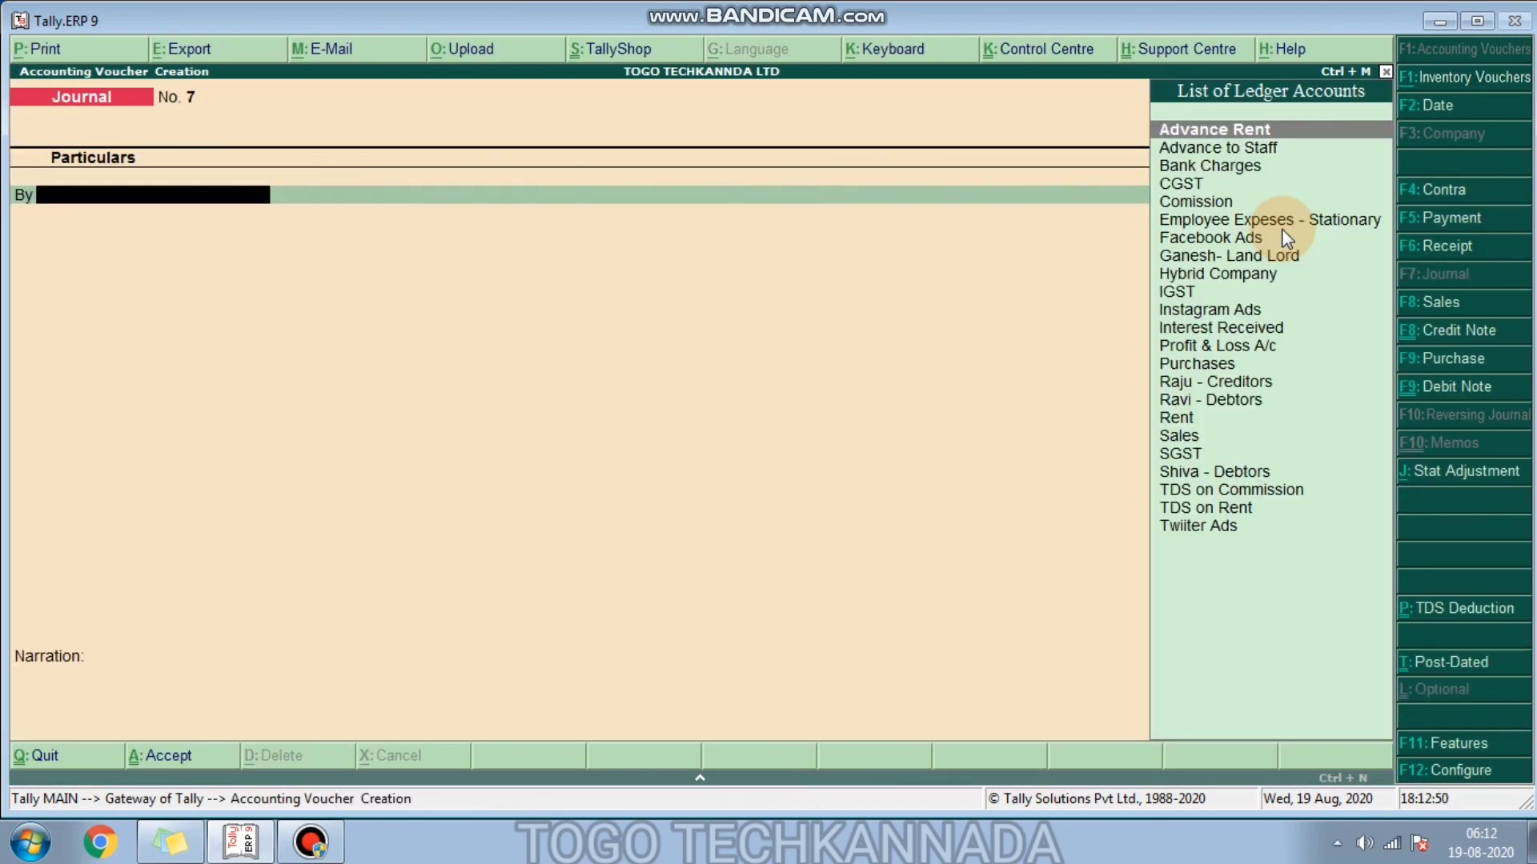
Step: Debit TDS on Commission with 1,000 and credit Bank Charges with 1,000 in the journal voucher
{"action": "type", "text": "Tds"}
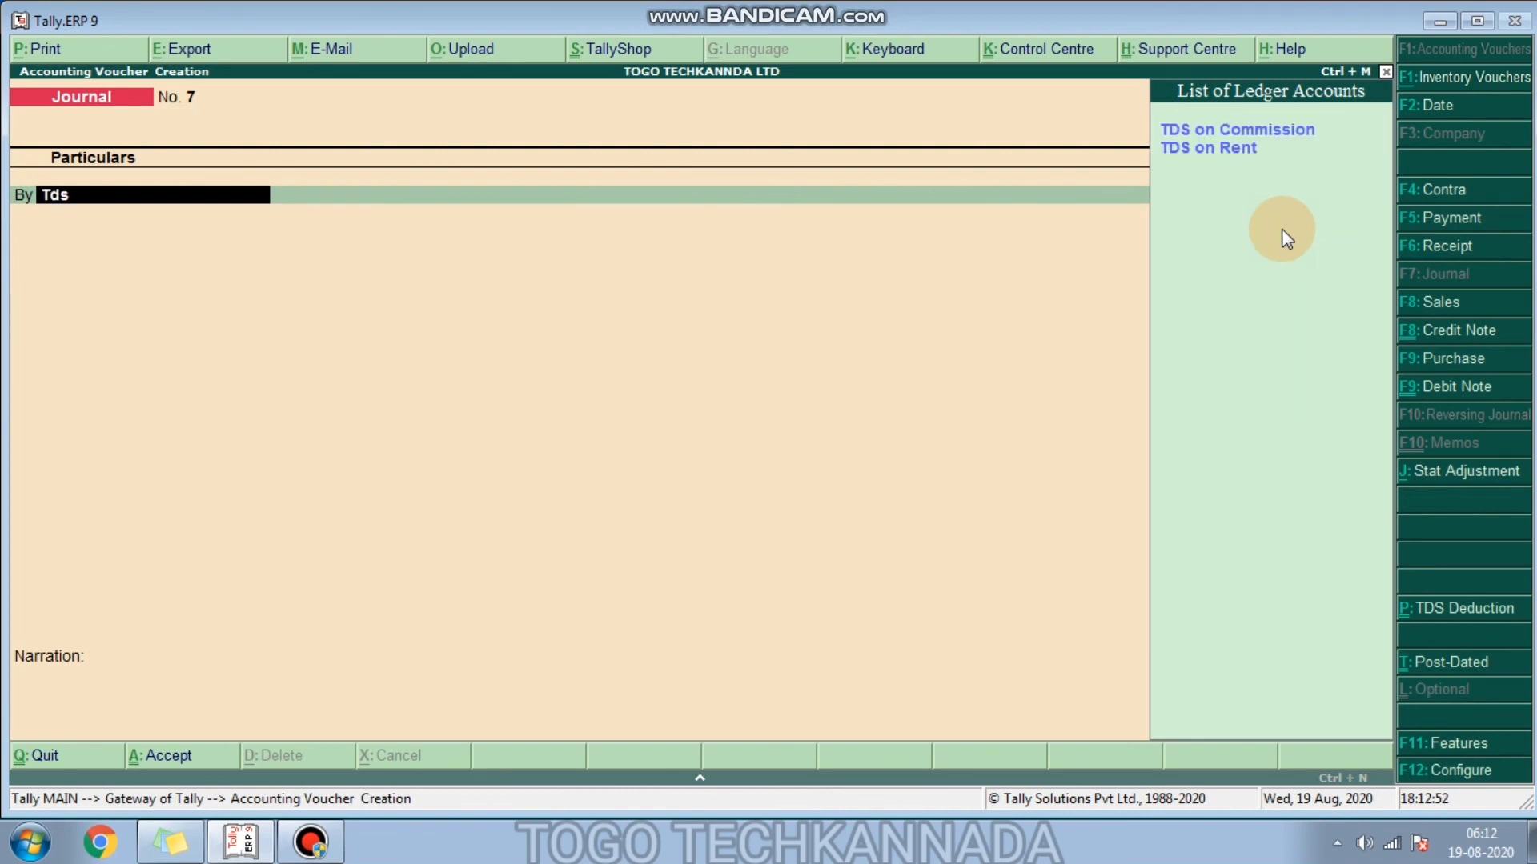
{"action": "key", "text": "Return"}
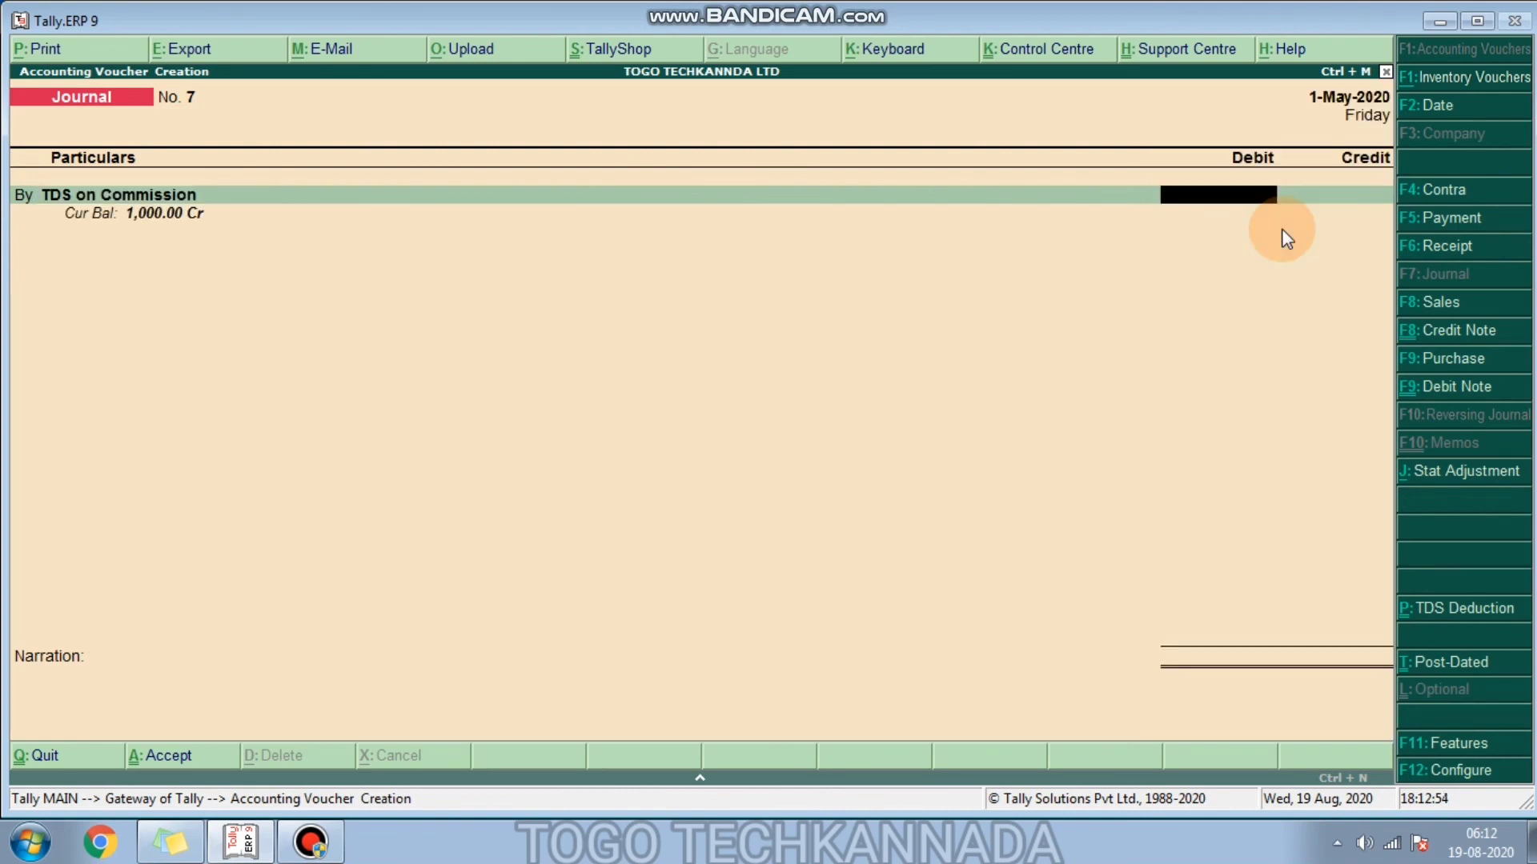
{"action": "type", "text": "1000"}
{"action": "key", "text": "Return"}
{"action": "type", "text": "Ban"}
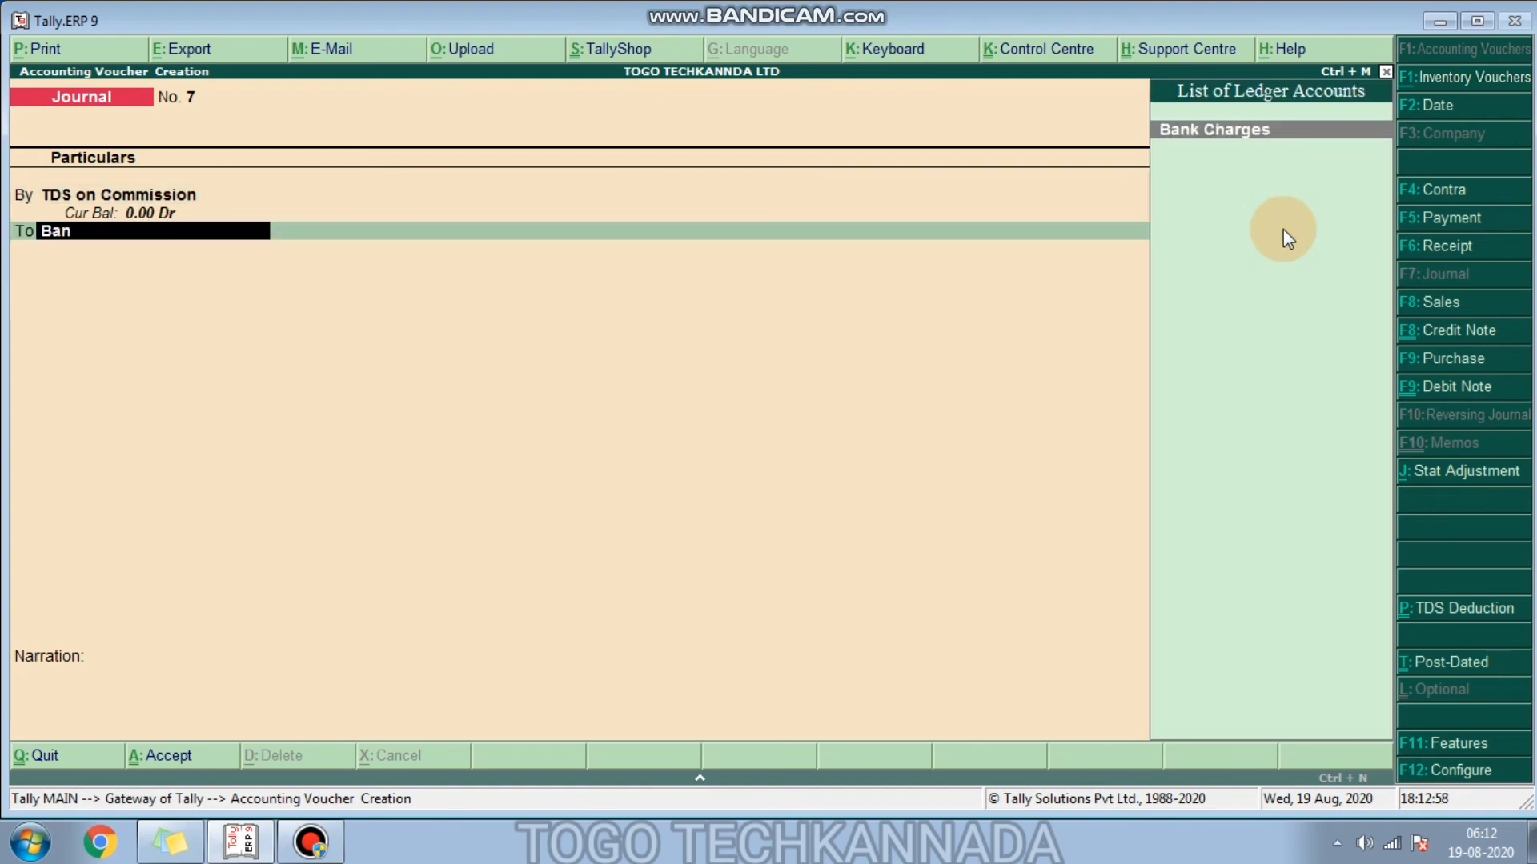
{"action": "key", "text": "Return"}
{"action": "key", "text": "Return"}
Step: Save the TDS payment journal with the narration "being Tds paid" and leave voucher creation
{"action": "type", "text": "being"}
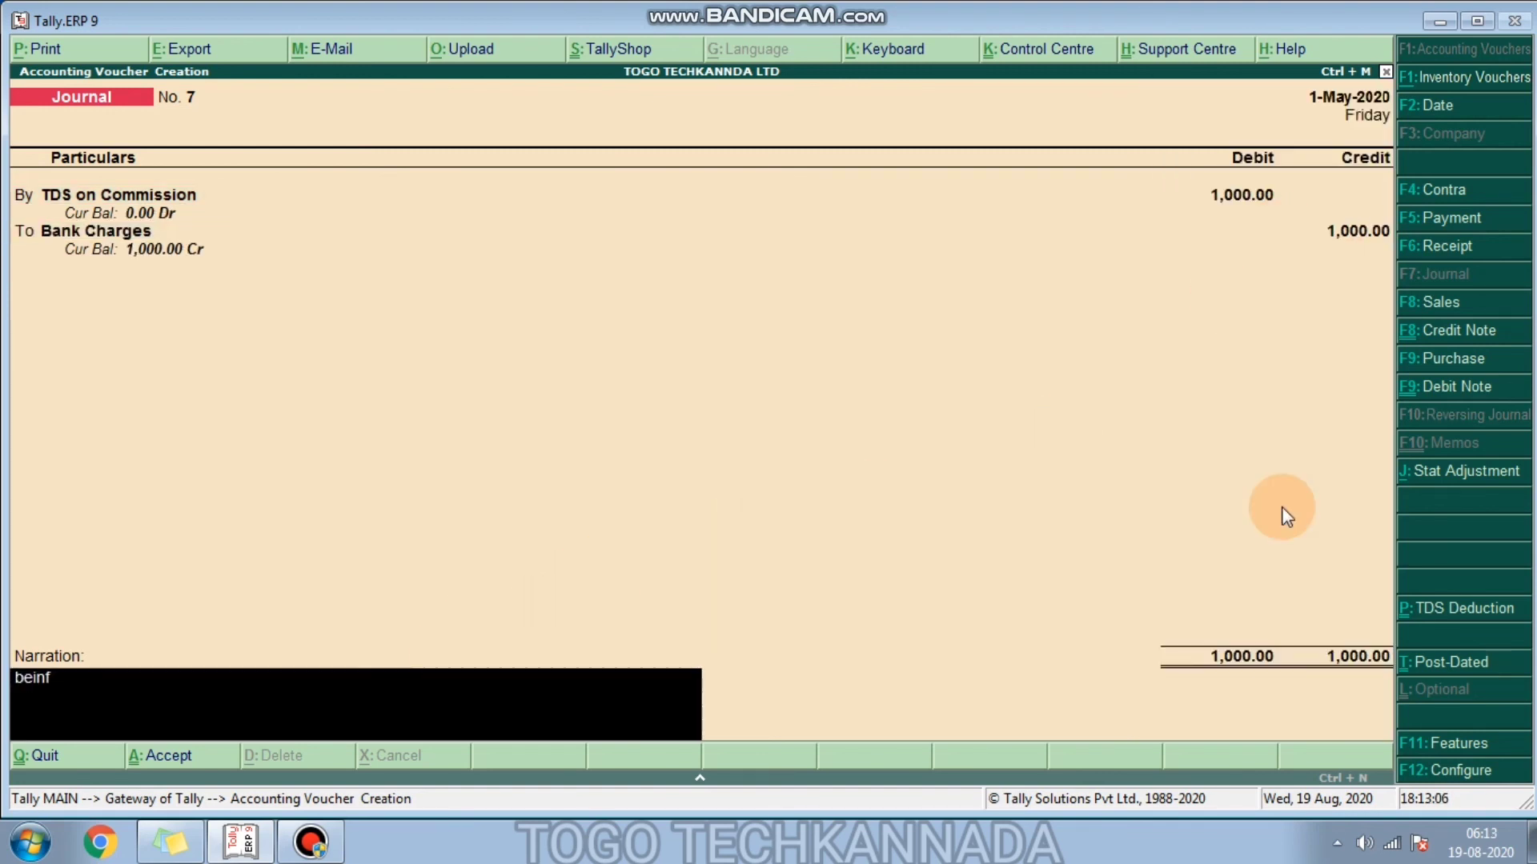
{"action": "type", "text": " Tds"}
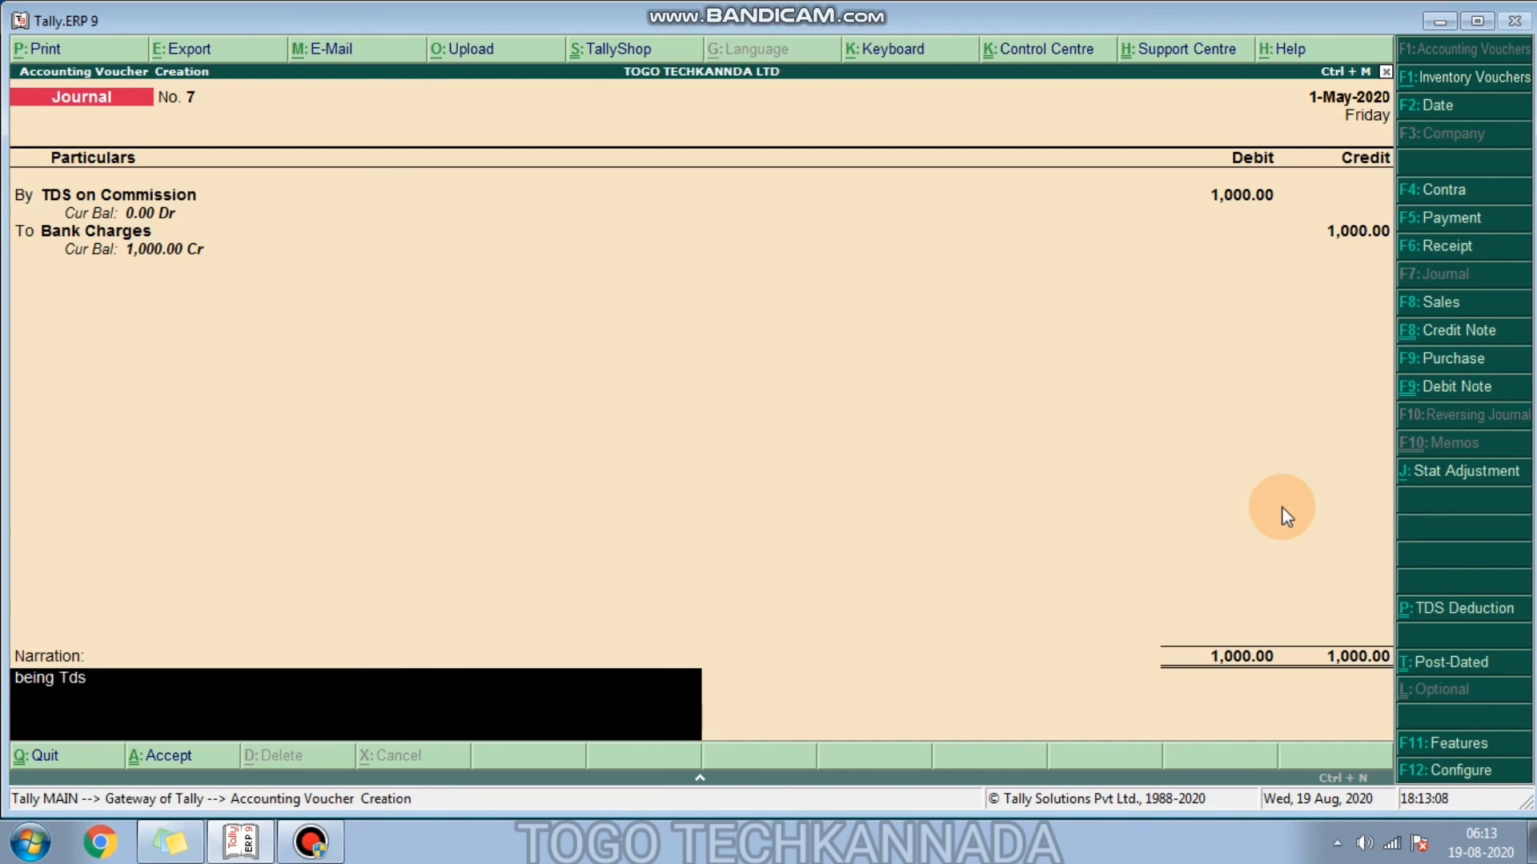
{"action": "type", "text": " paid"}
{"action": "key", "text": "Return"}
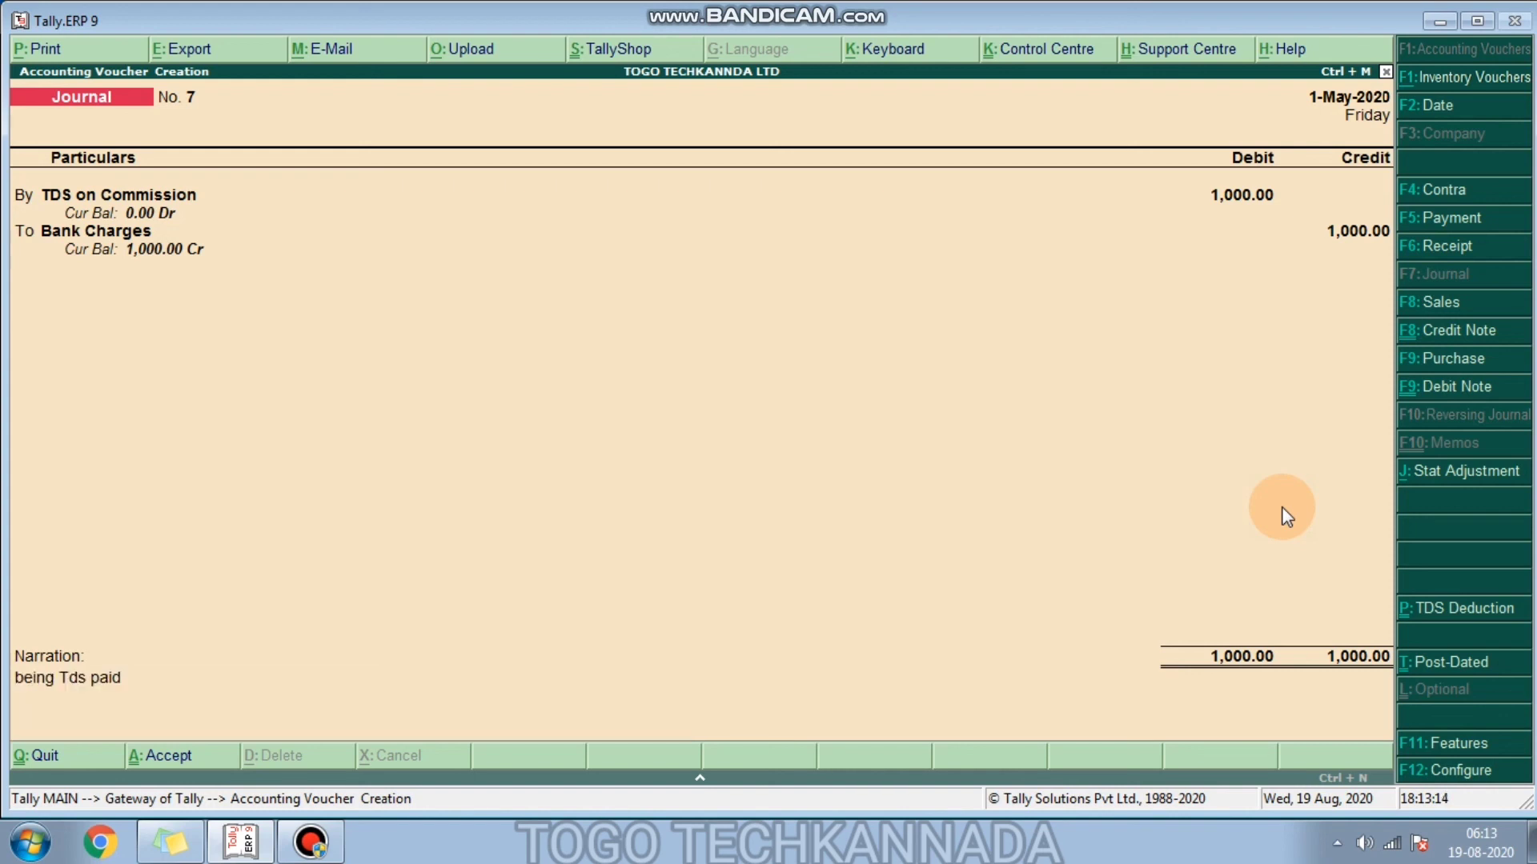
{"action": "key", "text": "Return"}
{"action": "key", "text": "Escape"}
{"action": "key", "text": "Return"}
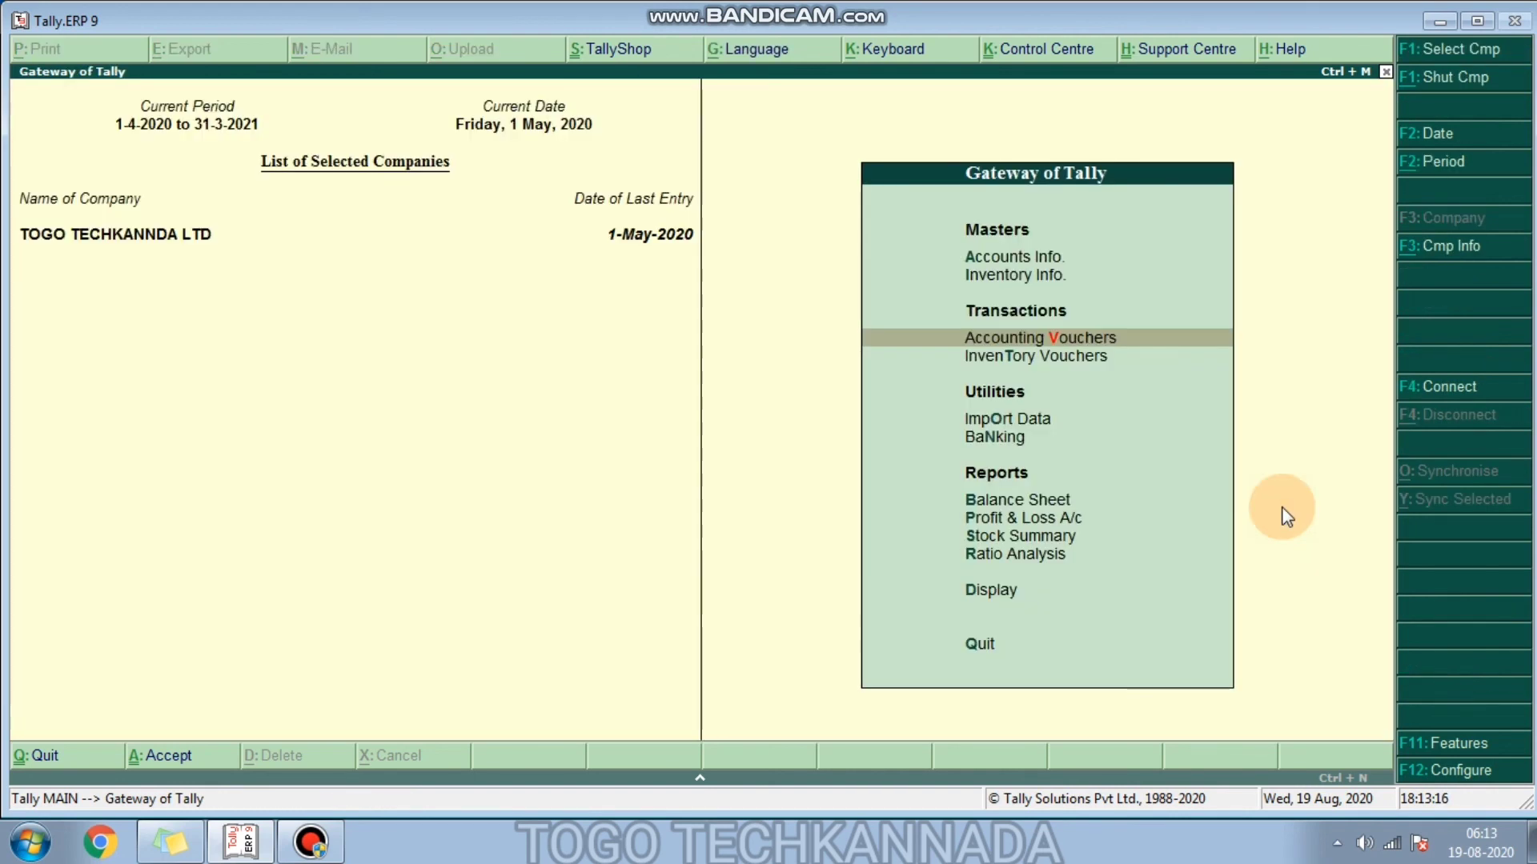
Step: Review the vouchers in the Day Book for 1-May-2020 down to the TDS on Commission journal, and close it
{"action": "key", "text": "d"}
{"action": "key", "text": "a"}
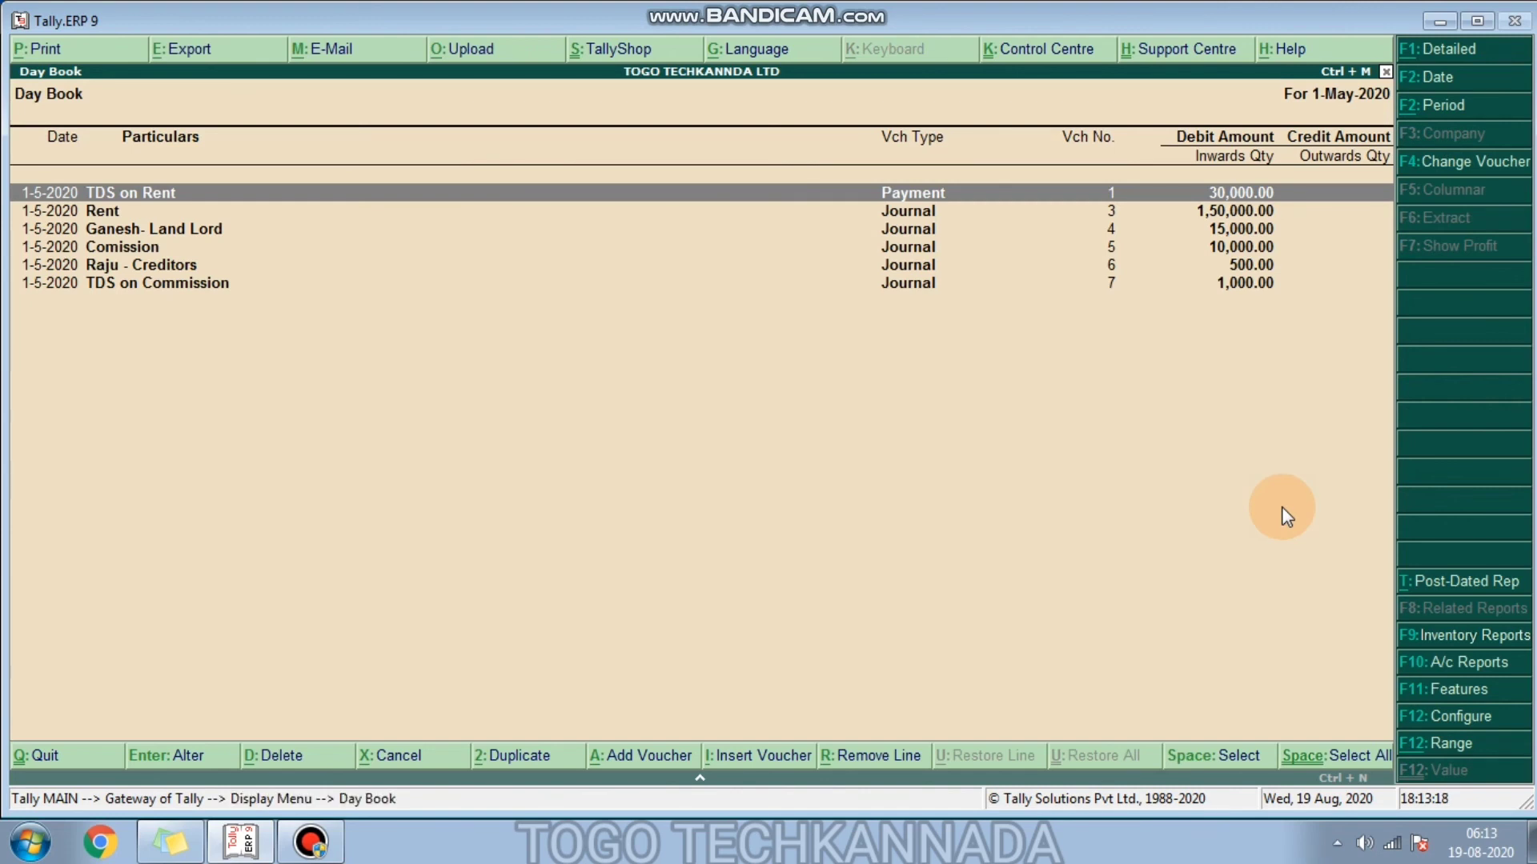
{"action": "key", "text": "Down"}
{"action": "key", "text": "Down"}
{"action": "key", "text": "Down"}
{"action": "key", "text": "Down"}
{"action": "key", "text": "Down"}
{"action": "key", "text": "Escape"}
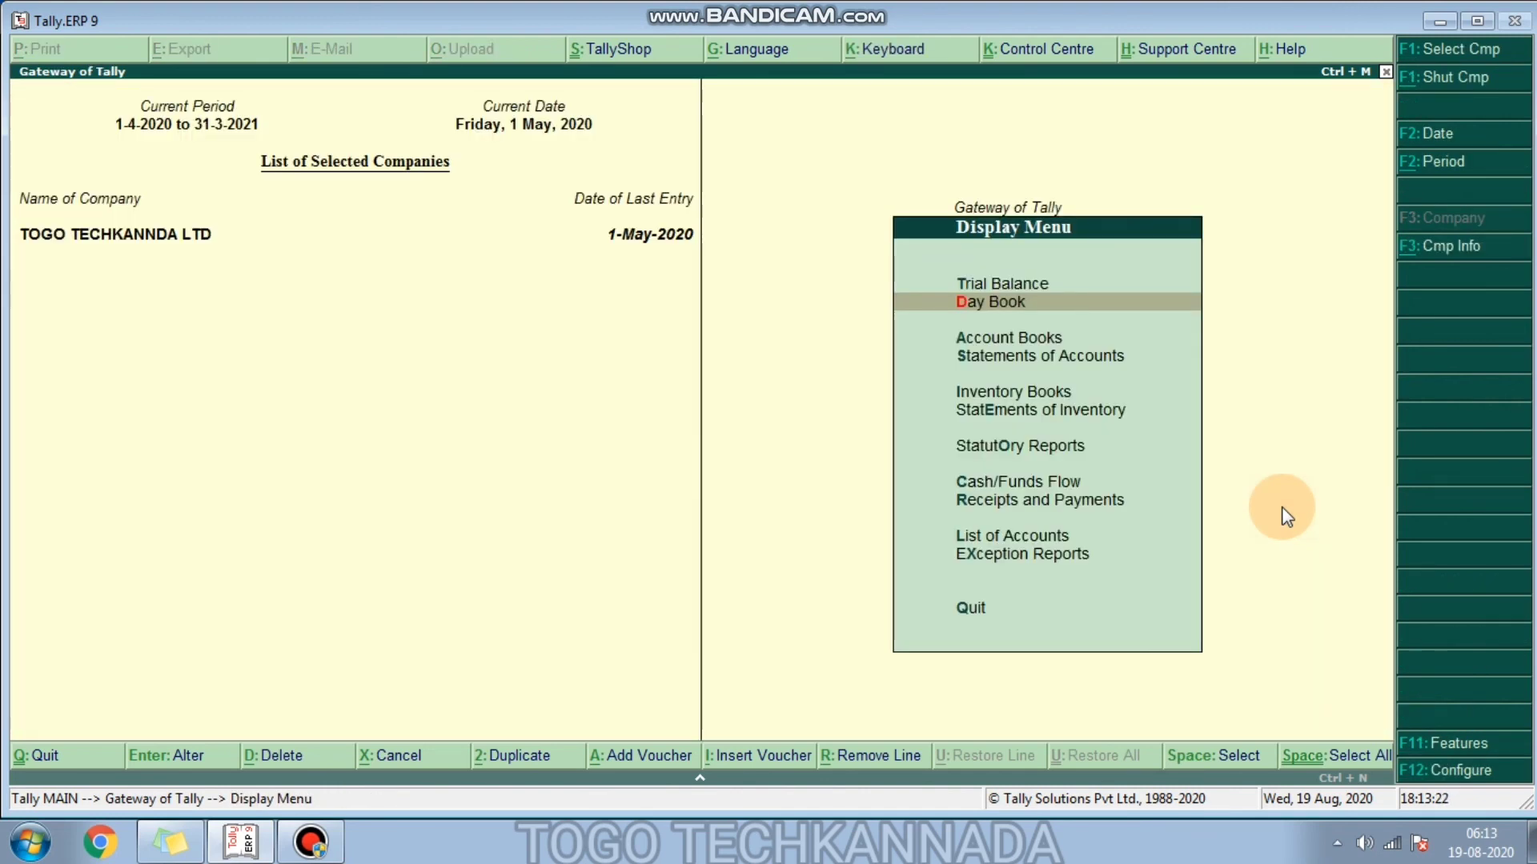
Step: Check the TDS on Commission ledger's debit and credit vouchers for 1-May-2020 and return to the Gateway of Tally
{"action": "type", "text": "alTds"}
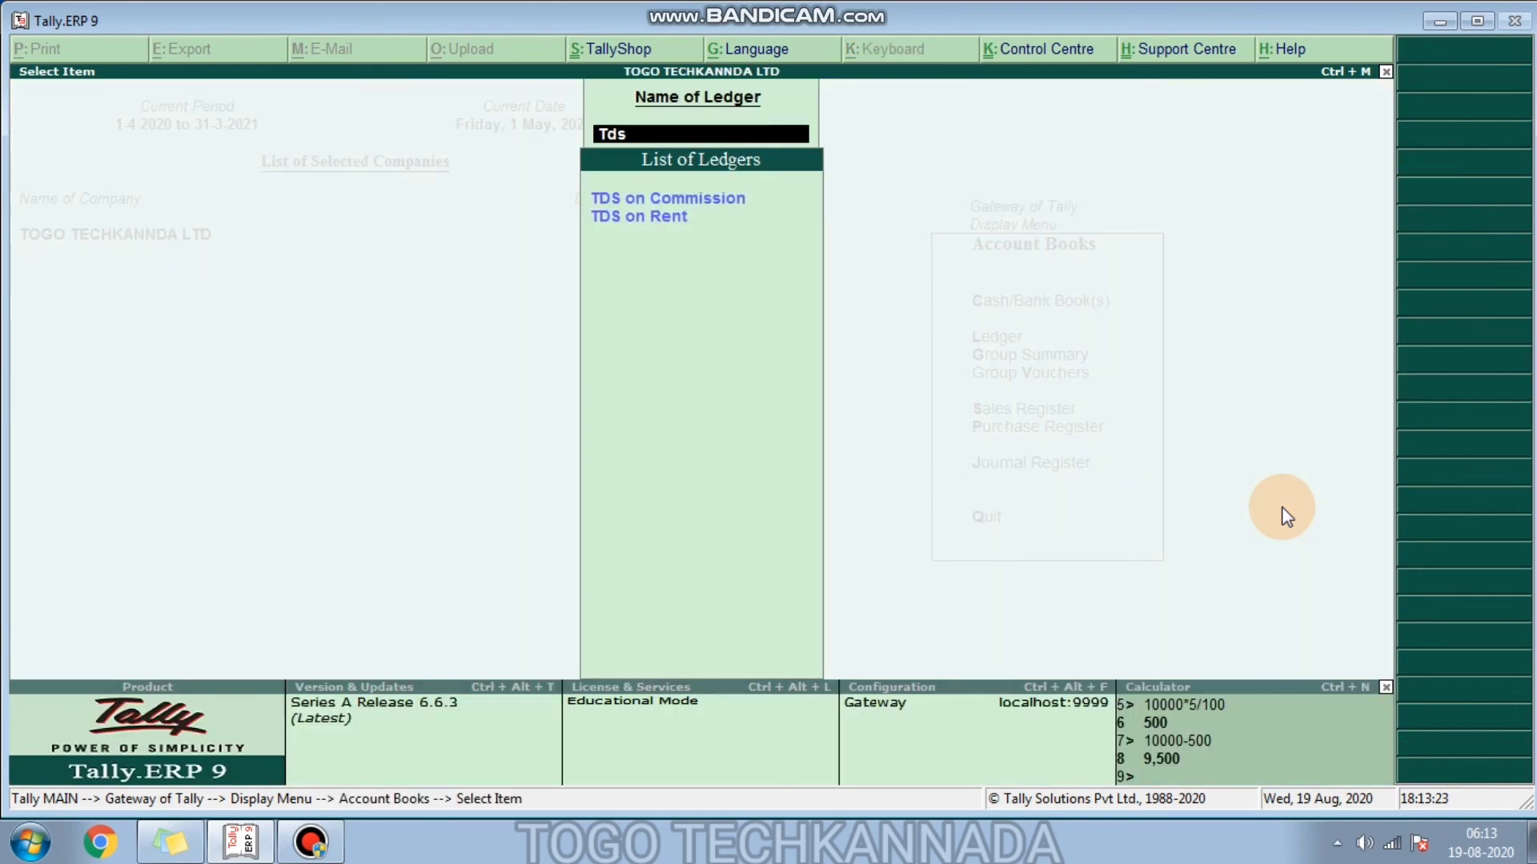
{"action": "key", "text": "Return"}
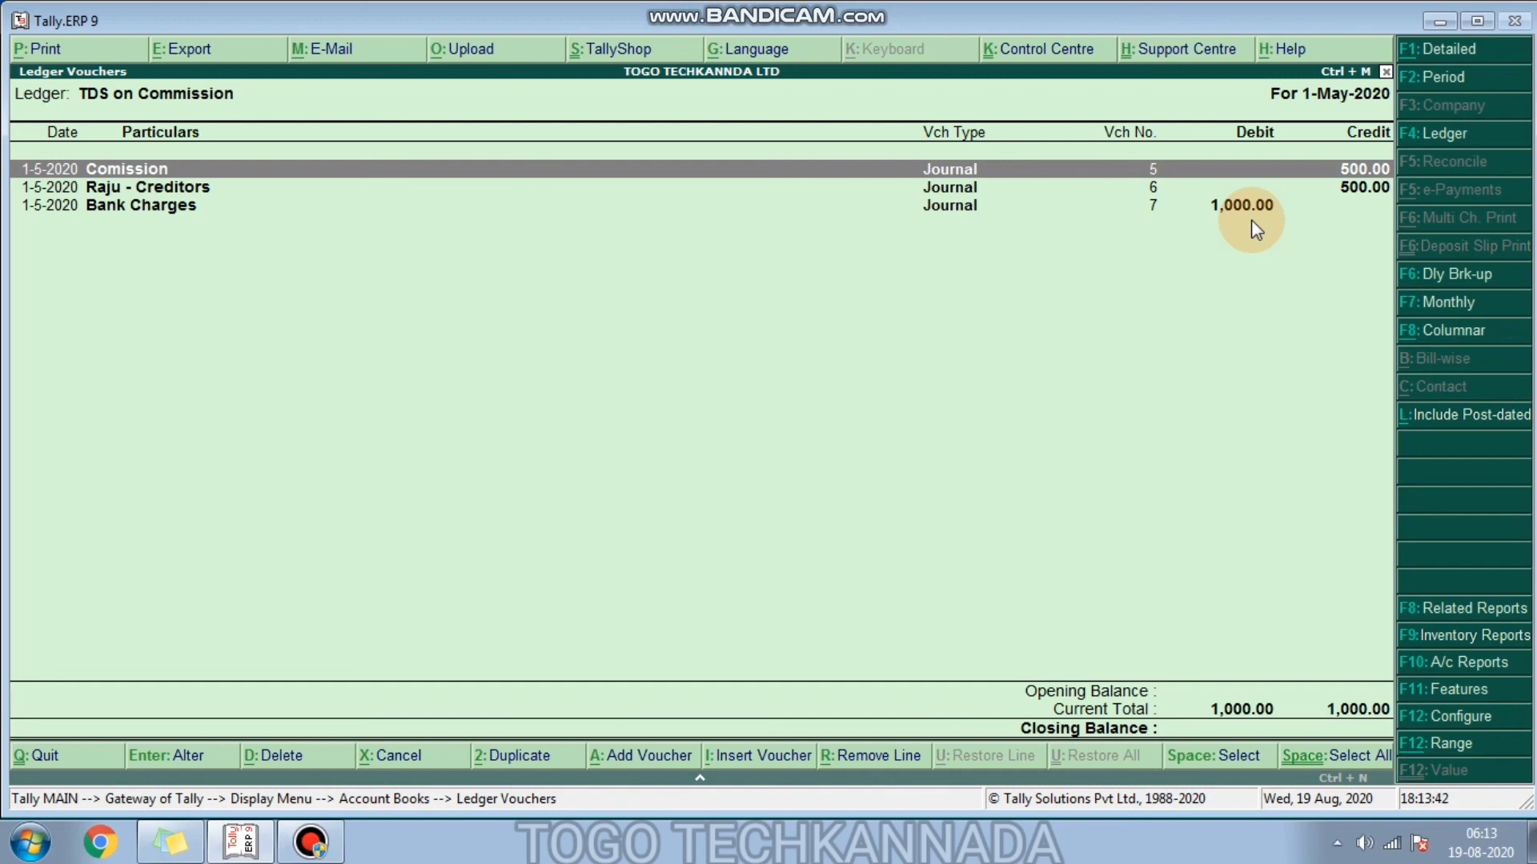
{"action": "key", "text": "Escape"}
{"action": "key", "text": "Escape"}
{"action": "key", "text": "Escape"}
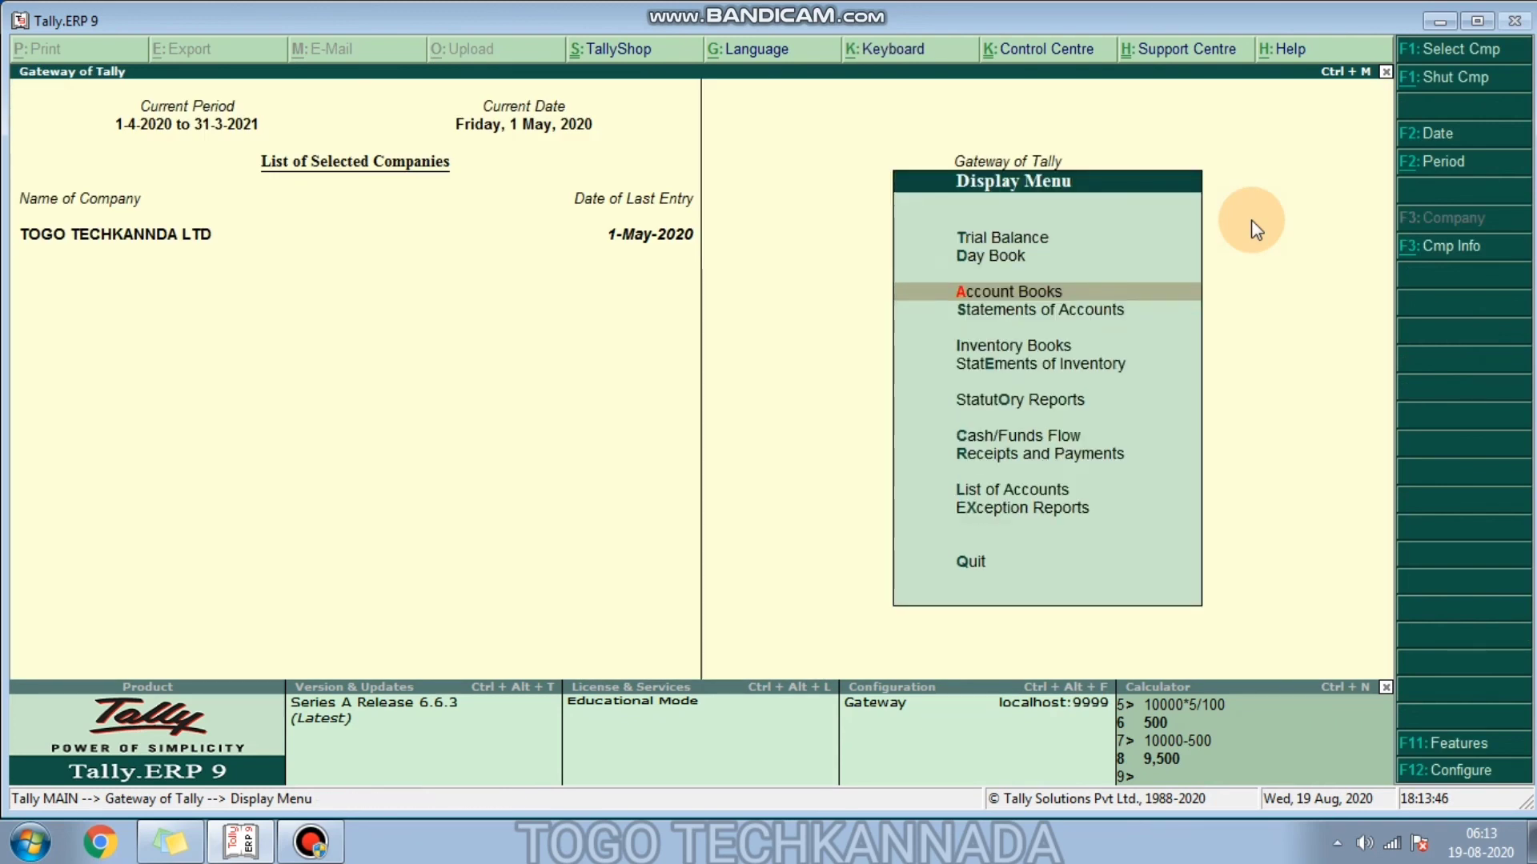
{"action": "key", "text": "Escape"}
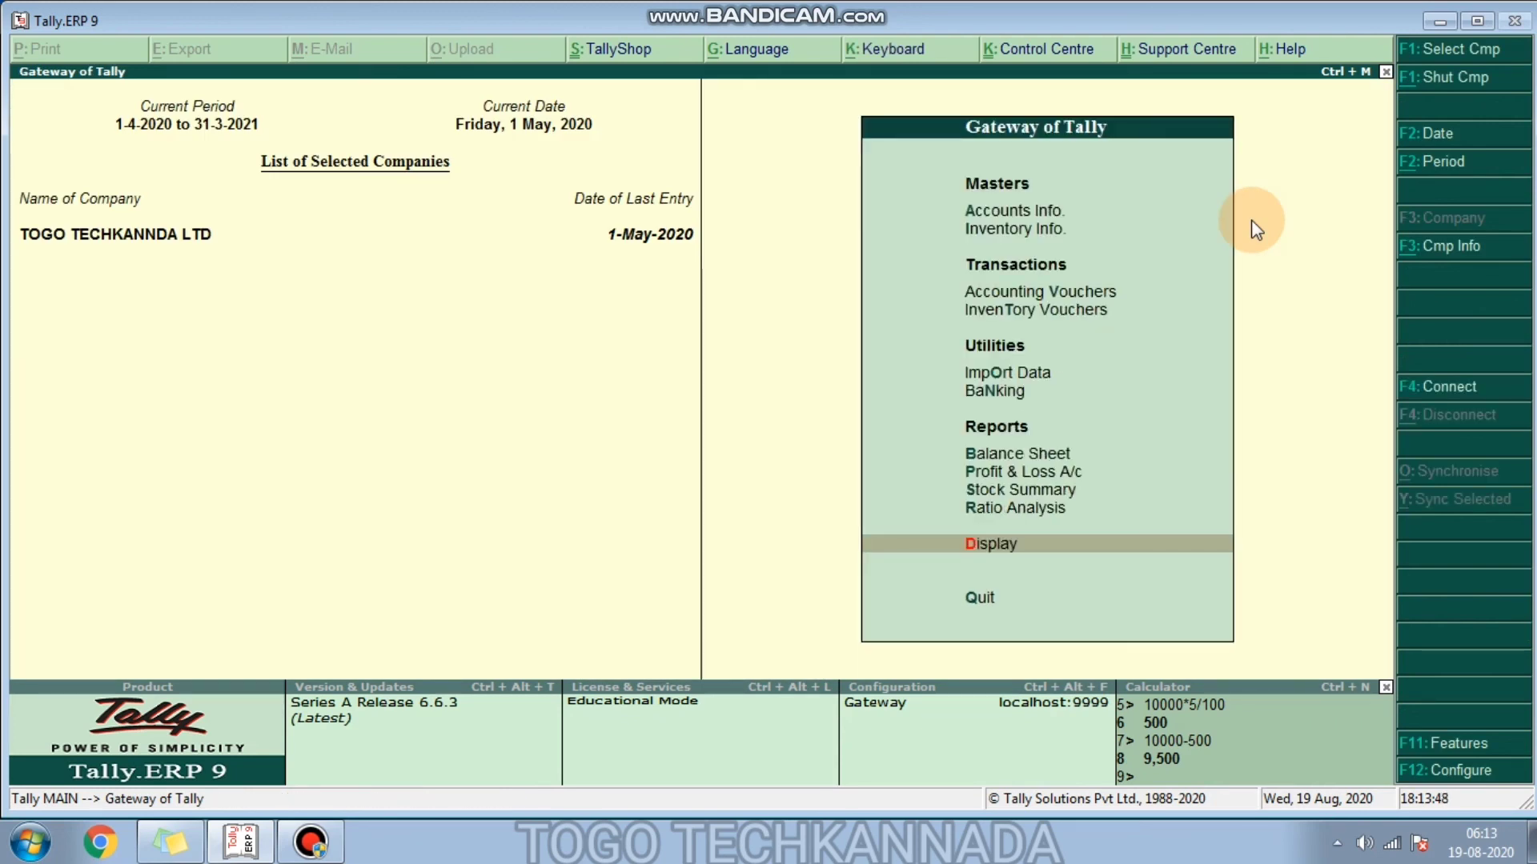